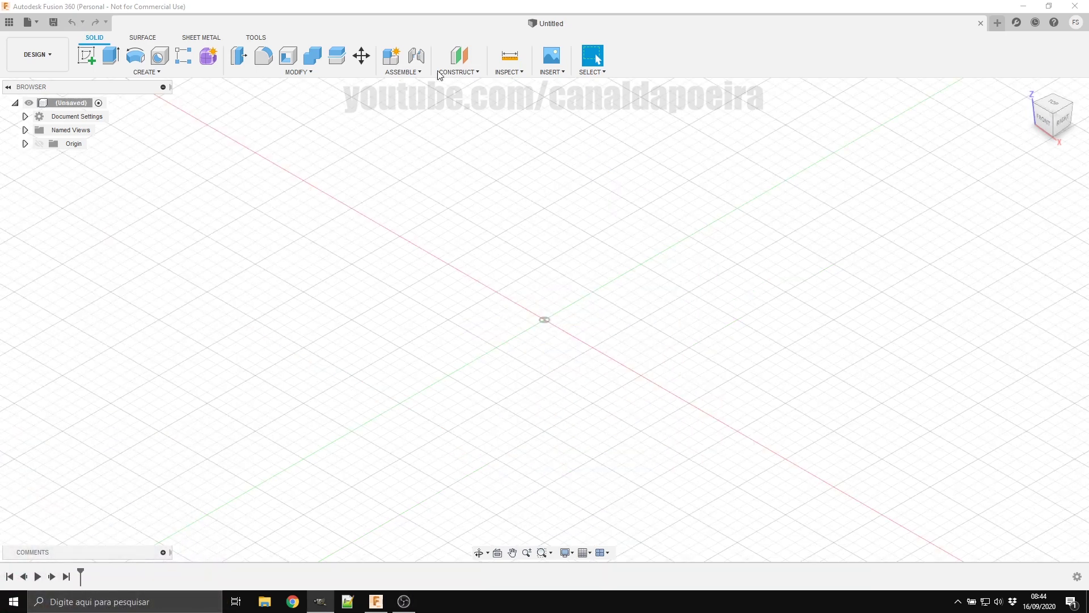
Step: Open the Parameters dialog from the Modify menu
left_click(299, 72)
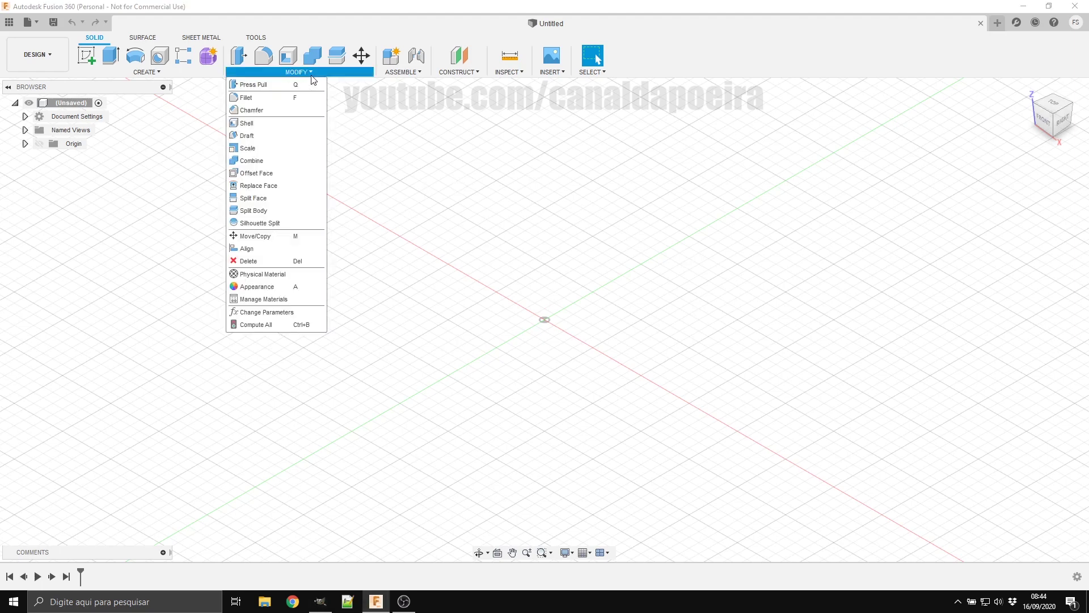
left_click(310, 312)
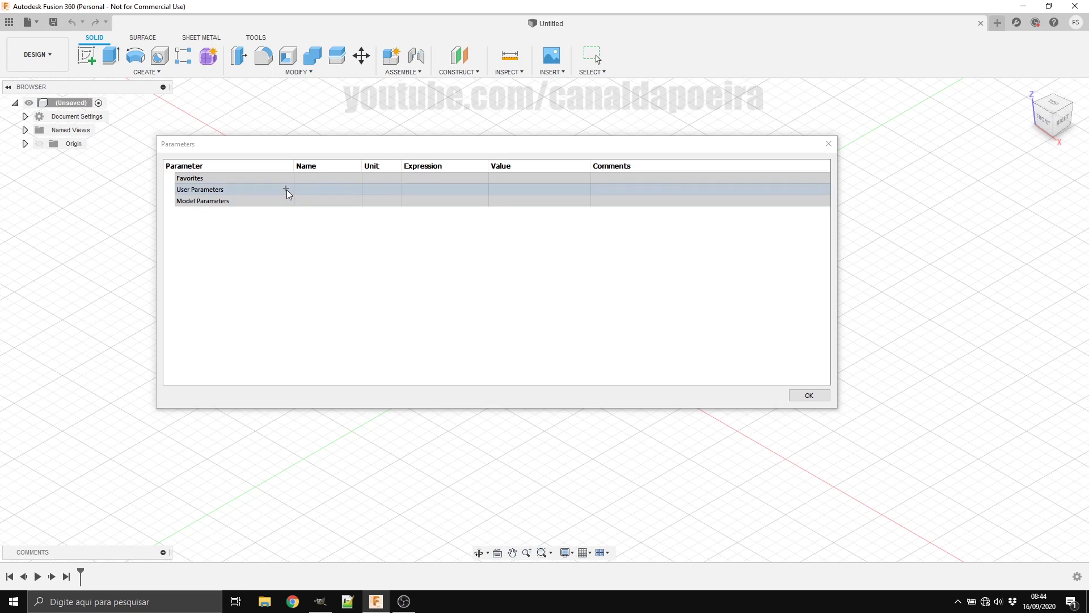
Step: Add six commented user parameters, from madeiraQuadrada 50 mm to largCadeira 500 mm
left_click(287, 190)
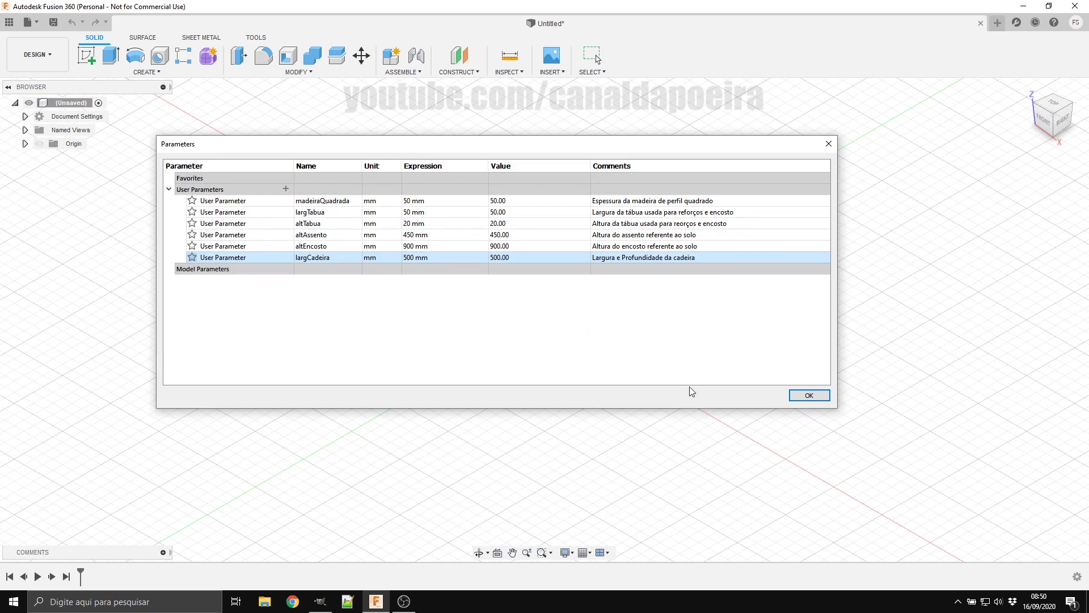
Step: Confirm the parameters and start a new sketch on the vertical YZ origin plane
left_click(818, 398)
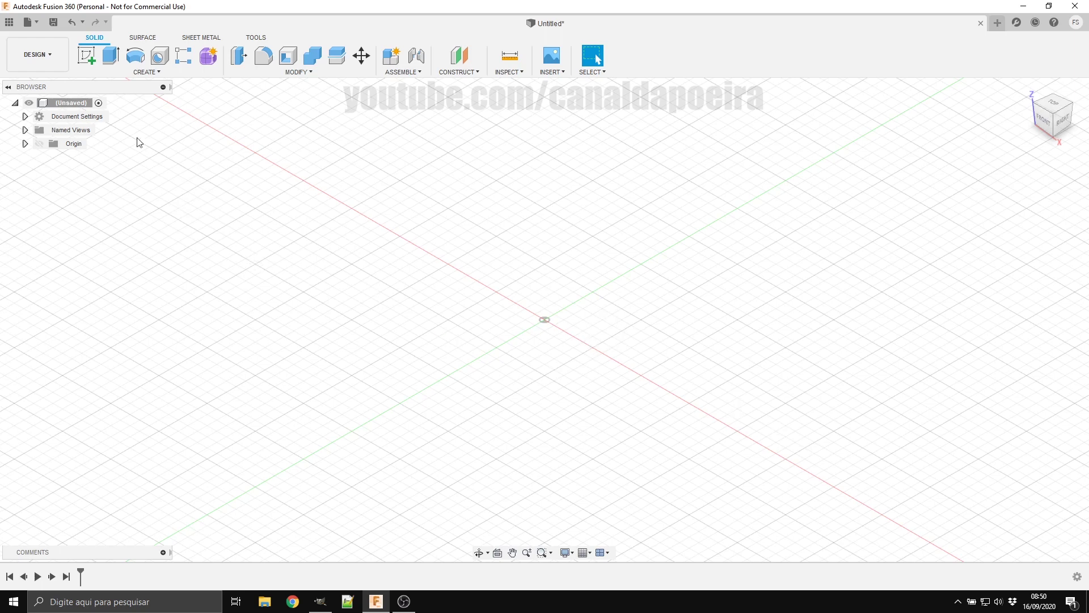
left_click(90, 52)
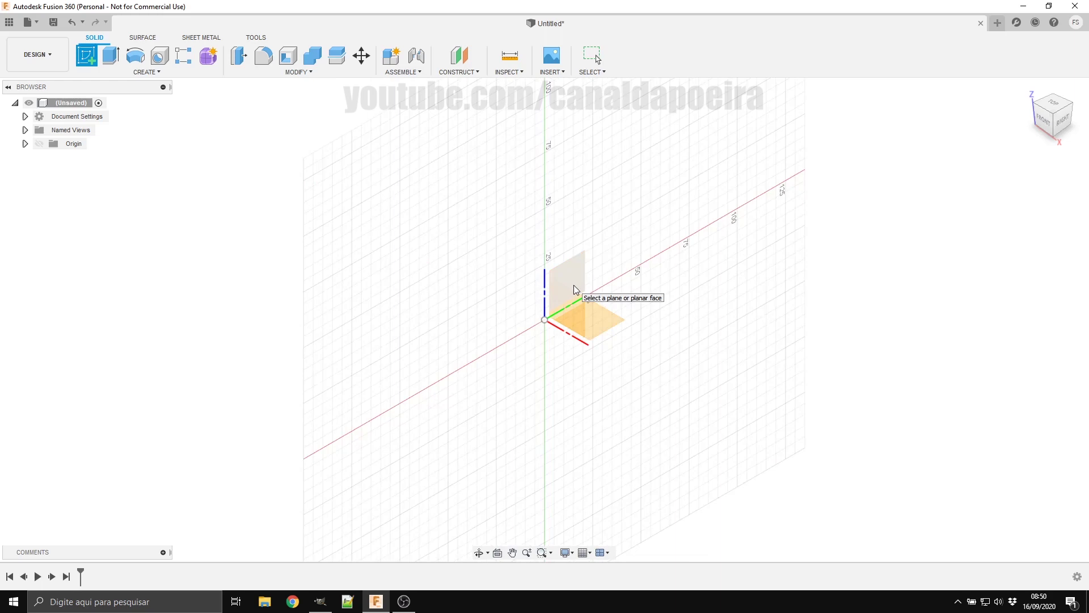
left_click(576, 290)
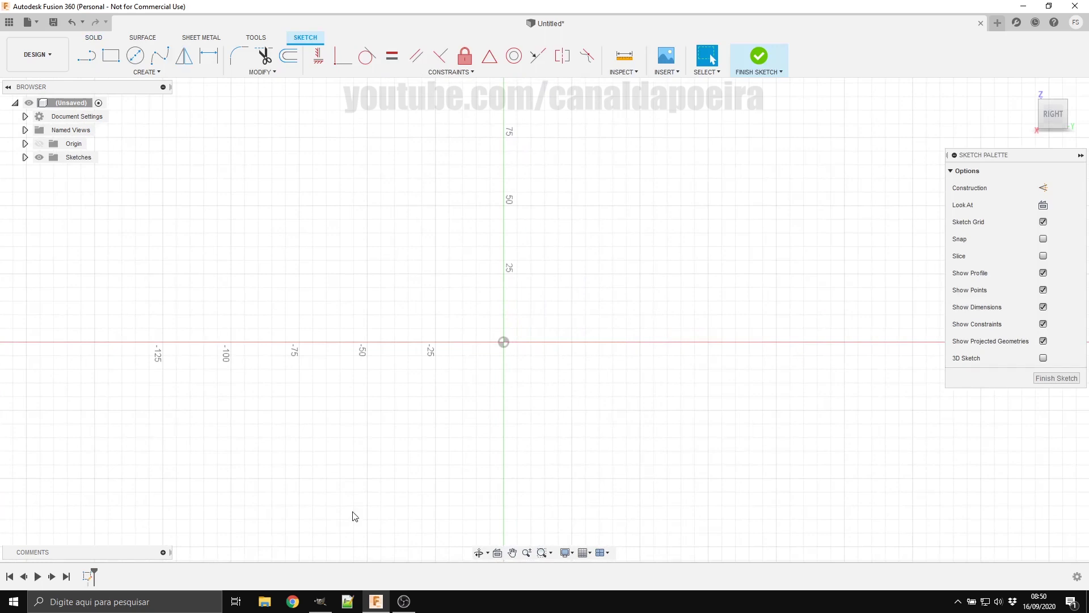
Step: Draw a 50 × 430 mm leg rectangle at the origin: height altAssento - altTabua, width madeiraQuadrada
left_click(111, 56)
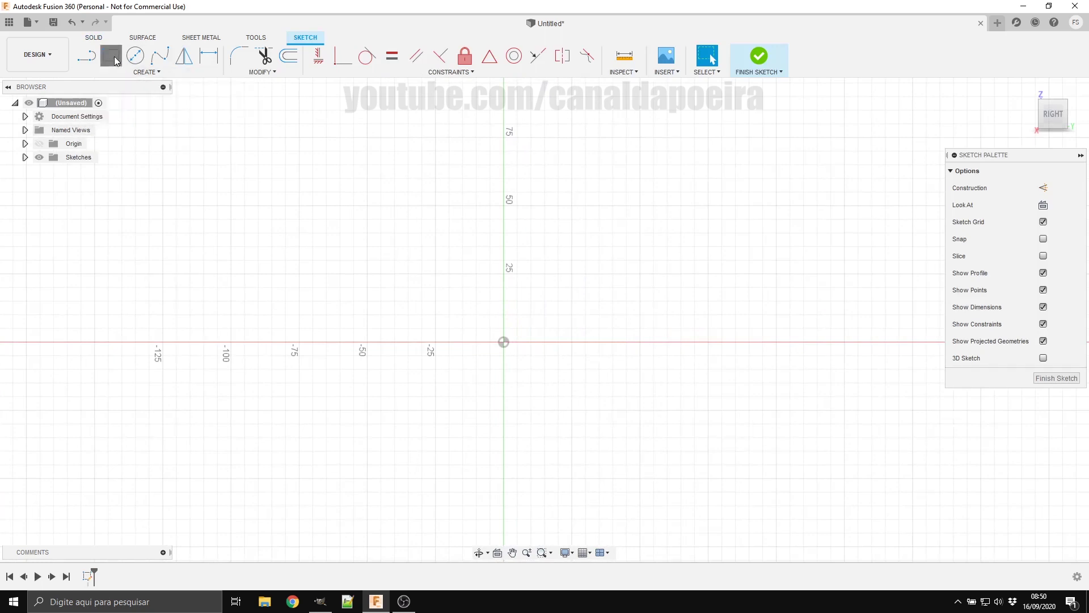
left_click(506, 342)
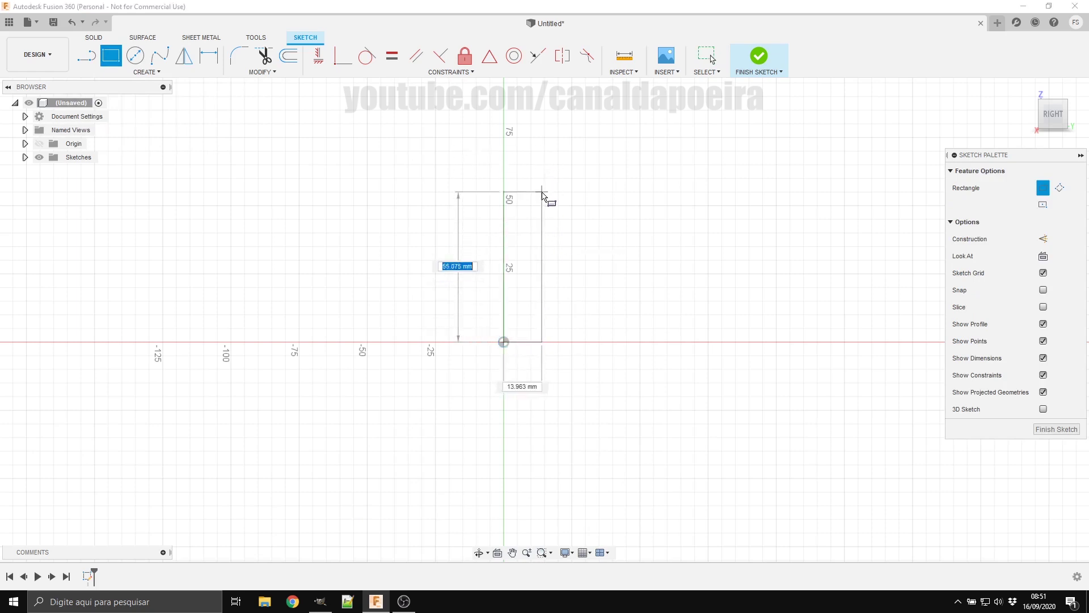
type("alt")
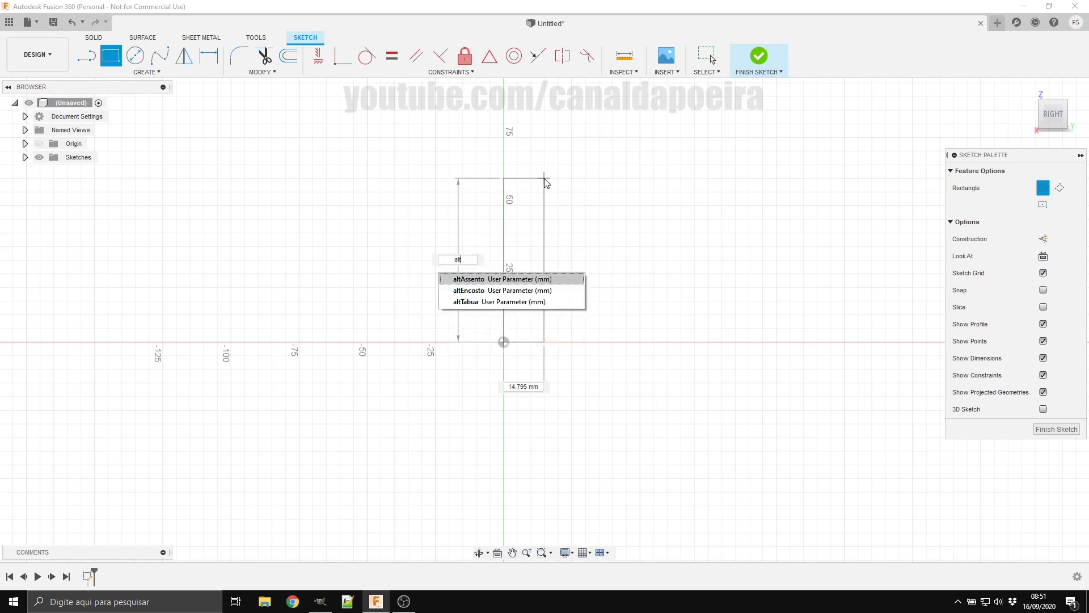
type("u")
key("Tab")
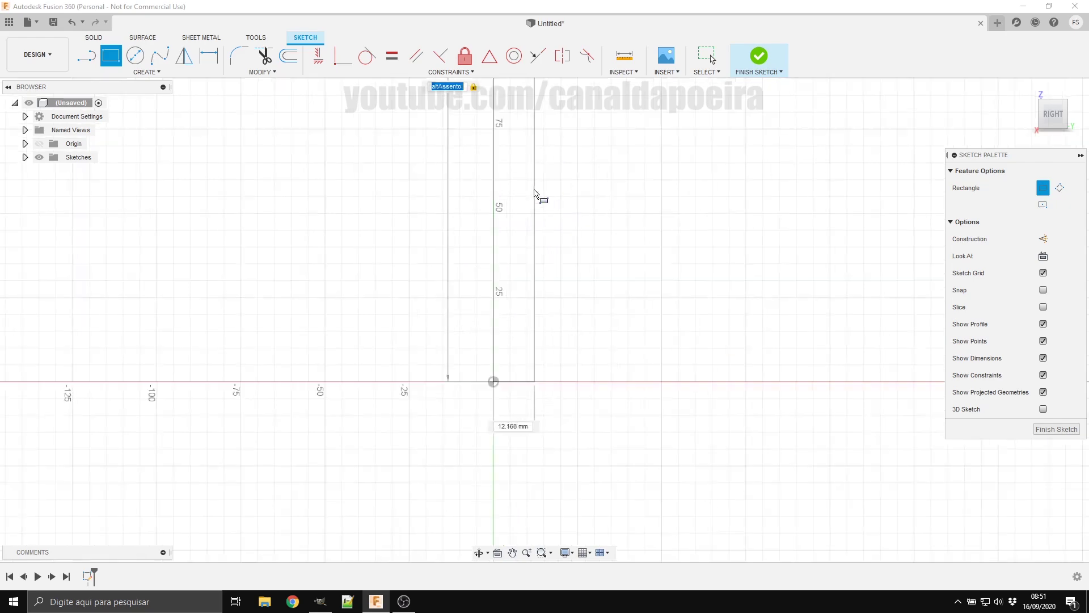
scroll(534, 194, "down", 3)
scroll(534, 194, "down", 3)
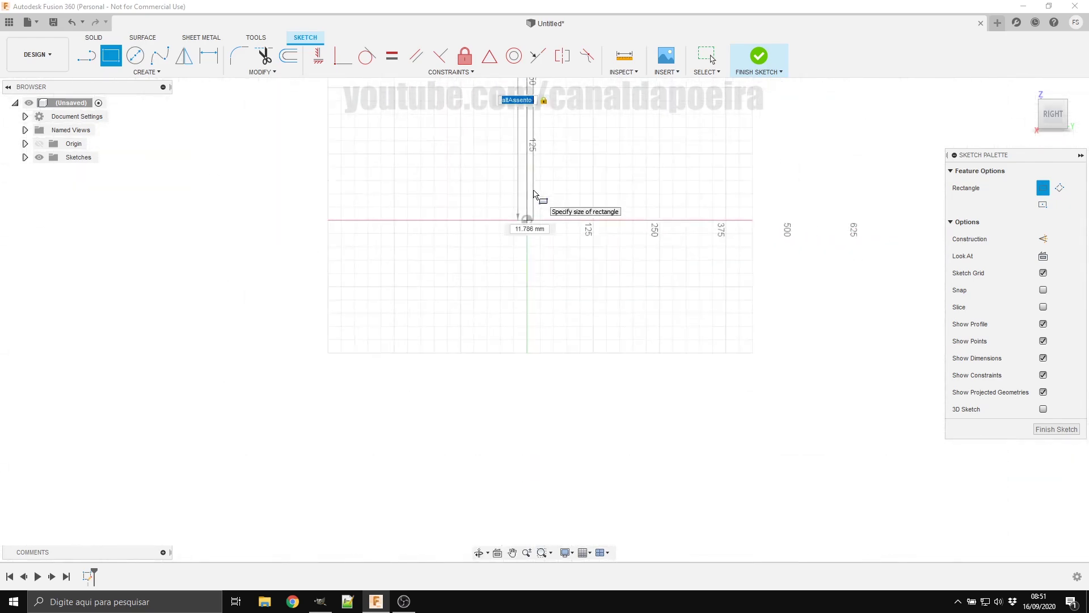
scroll(534, 194, "down", 1)
scroll(532, 195, "down", 1)
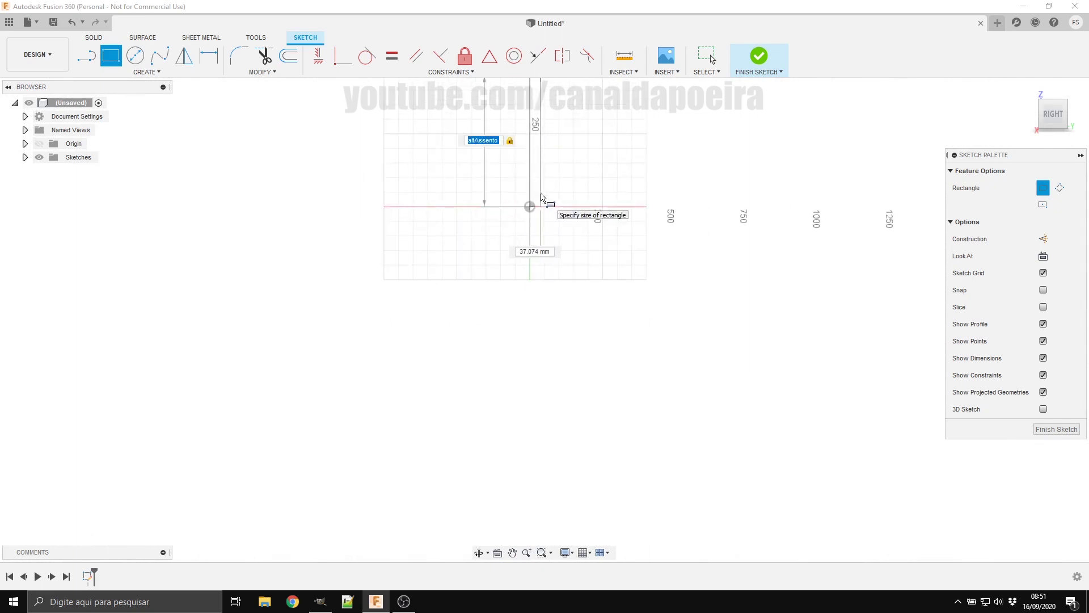
key("End")
type("- t")
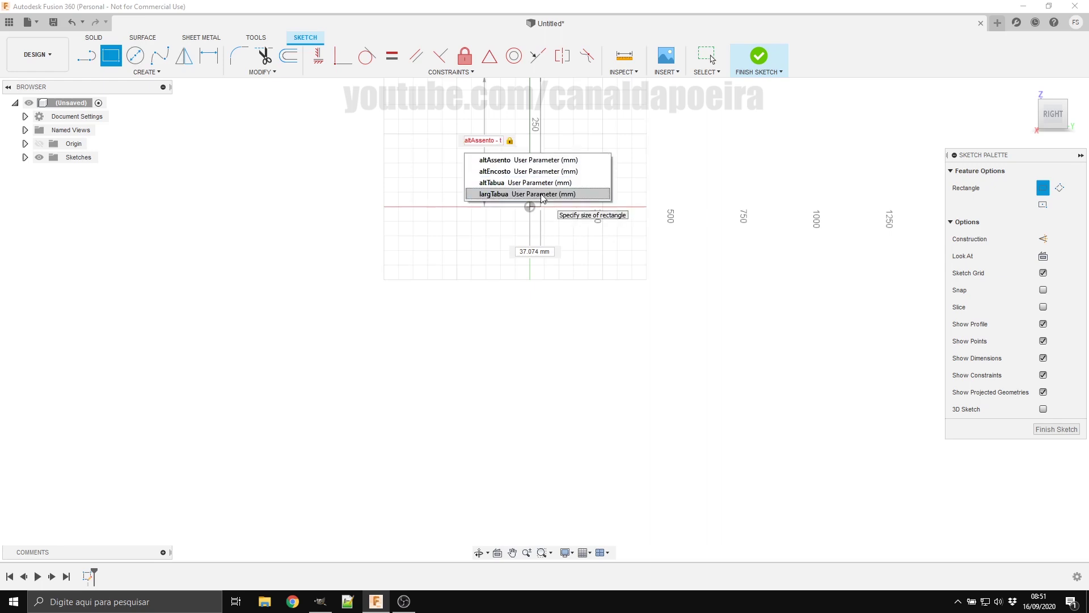
key("Return")
key("Tab")
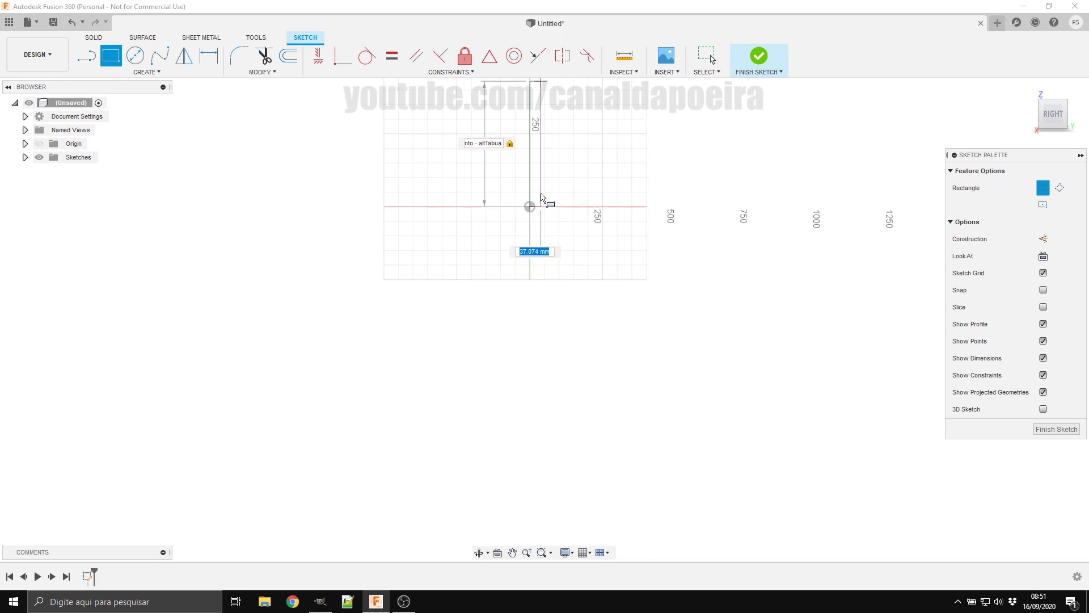
type("m")
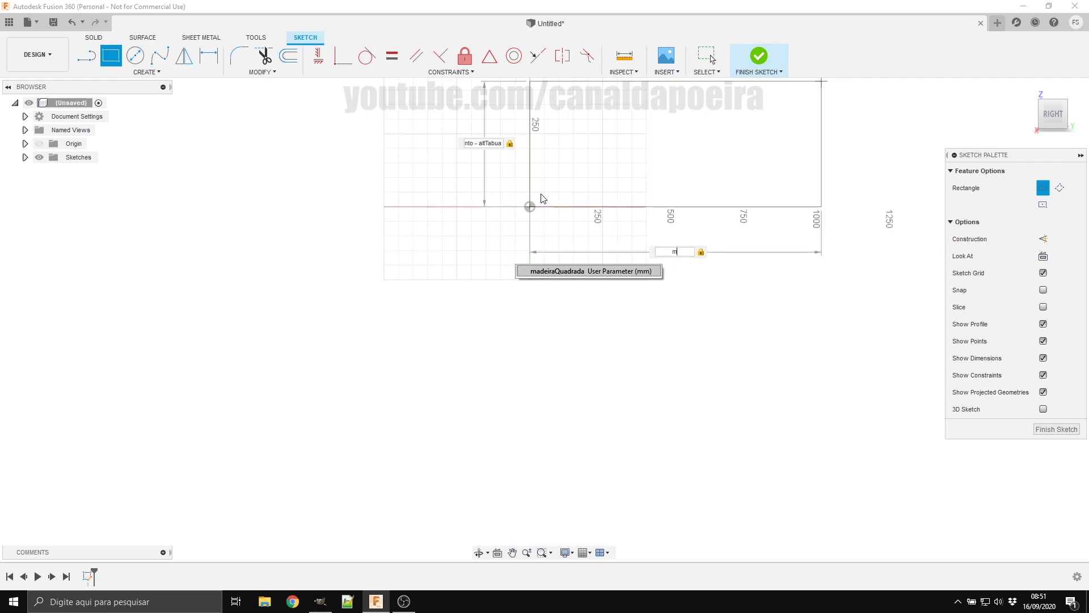
key("Return")
key("Return")
scroll(532, 304, "down", 3)
scroll(533, 255, "up", 3)
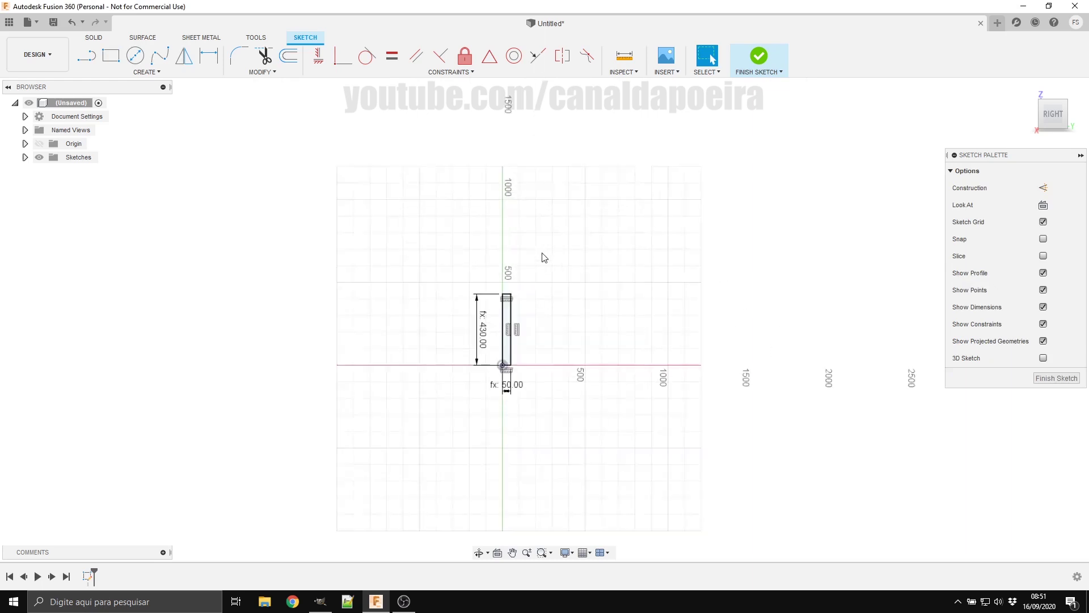
scroll(546, 299, "up", 2)
Step: Draw a 500 × 20 mm seat rectangle from the leg's top-left corner using altTabua and largCadeira
scroll(515, 458, "up", 3)
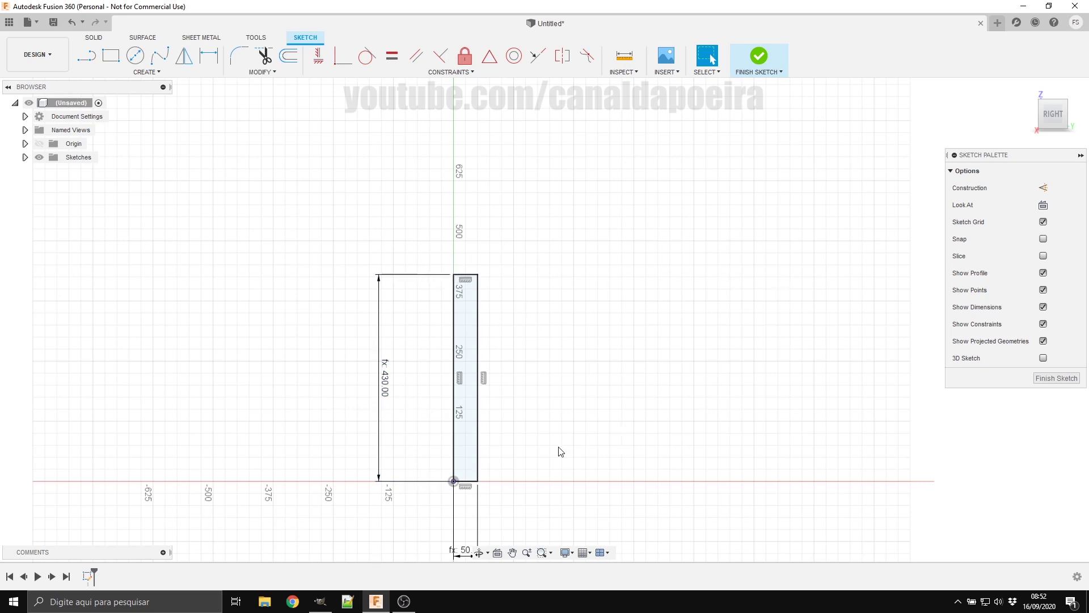
scroll(469, 418, "down", 2)
key("r")
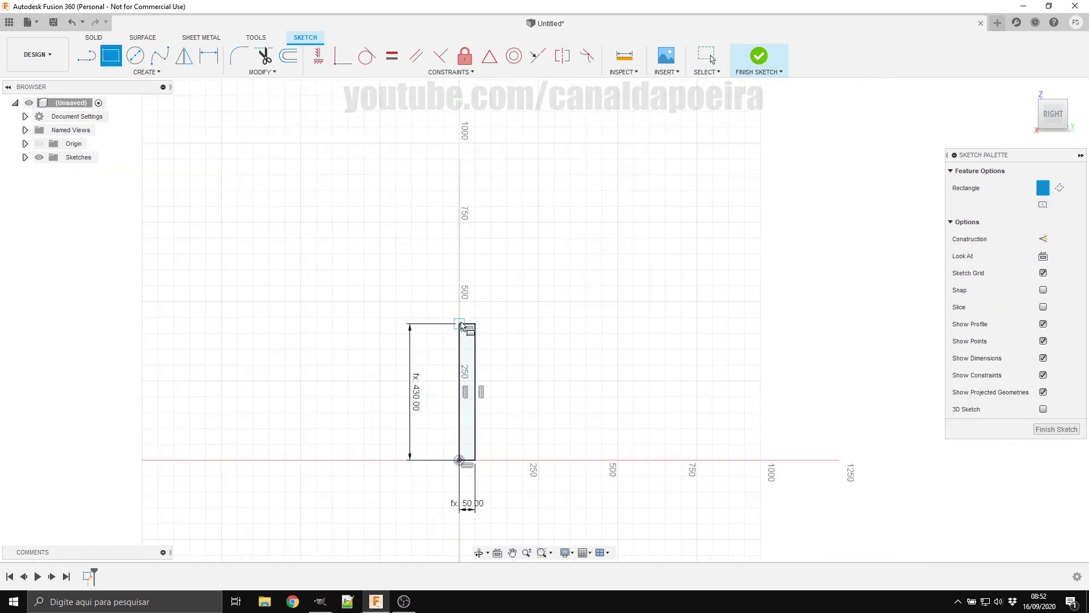
left_click(459, 324)
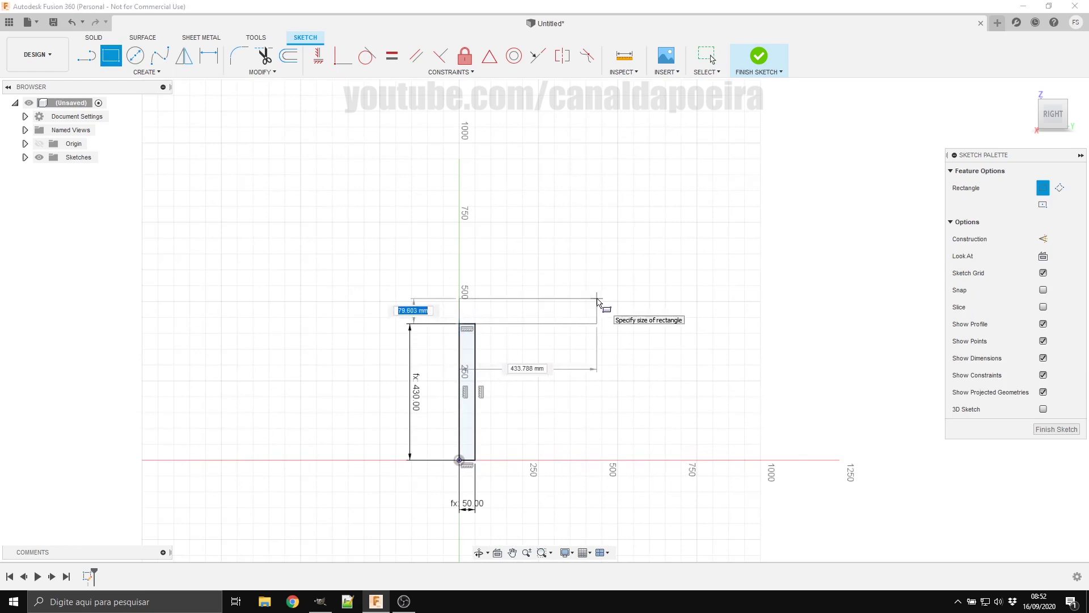
type("1000")
key("Tab")
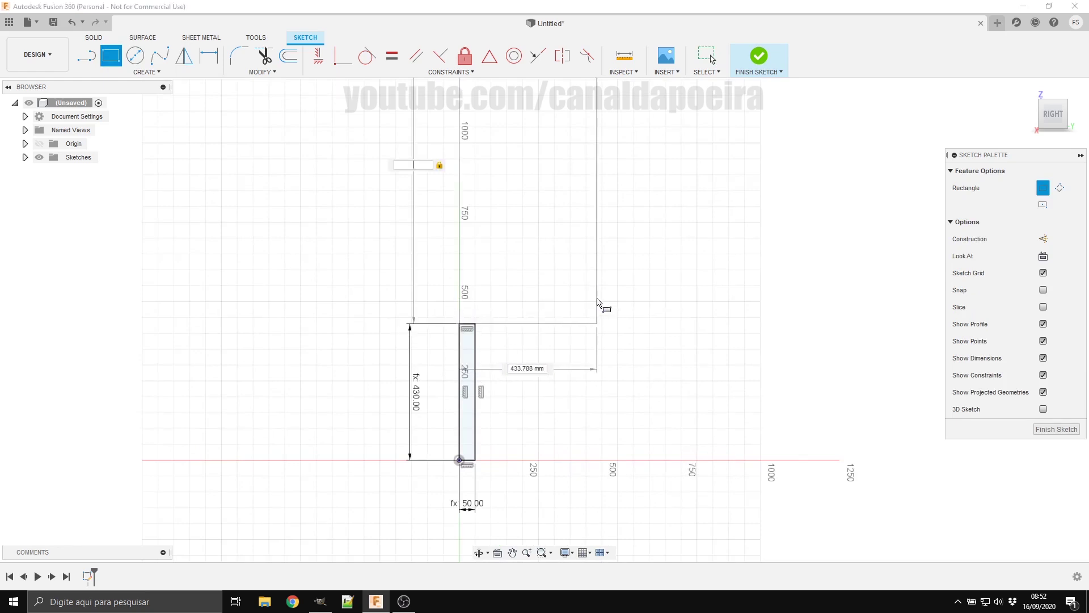
type("alt")
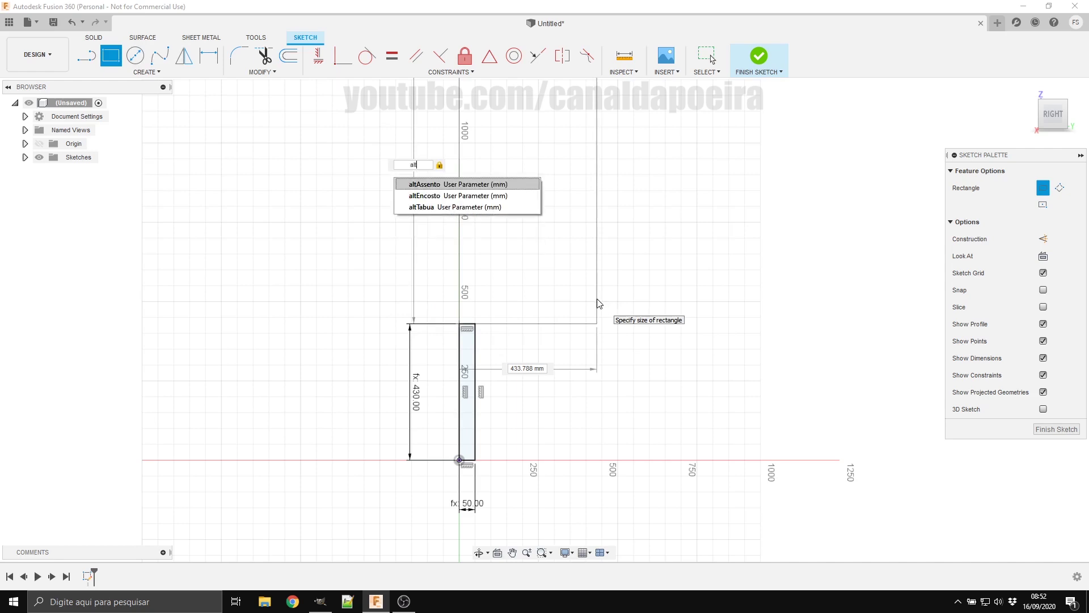
key("Down")
key("Down")
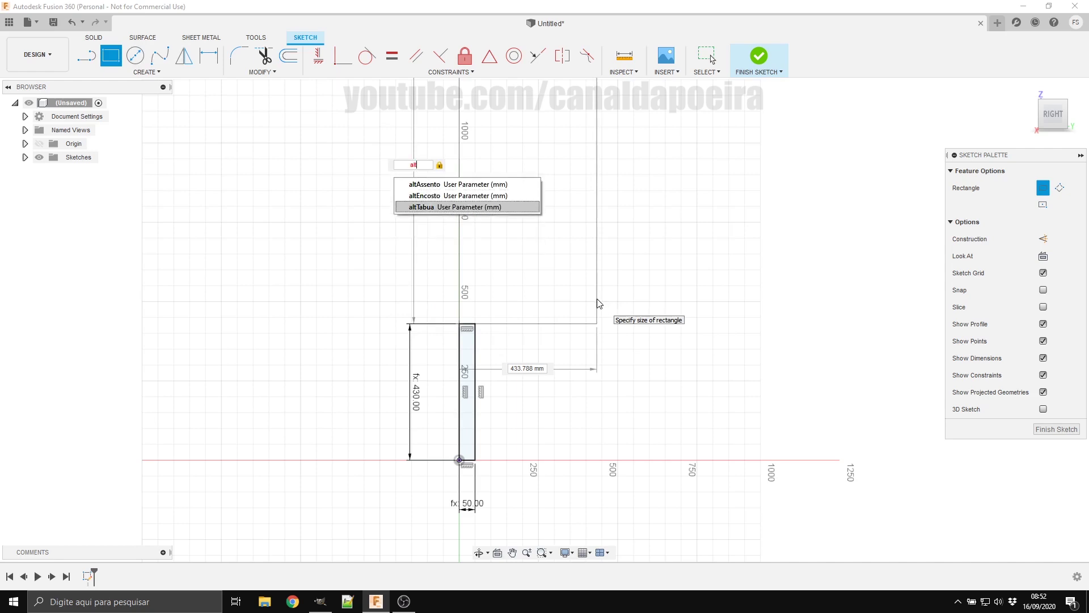
key("Return")
key("Tab")
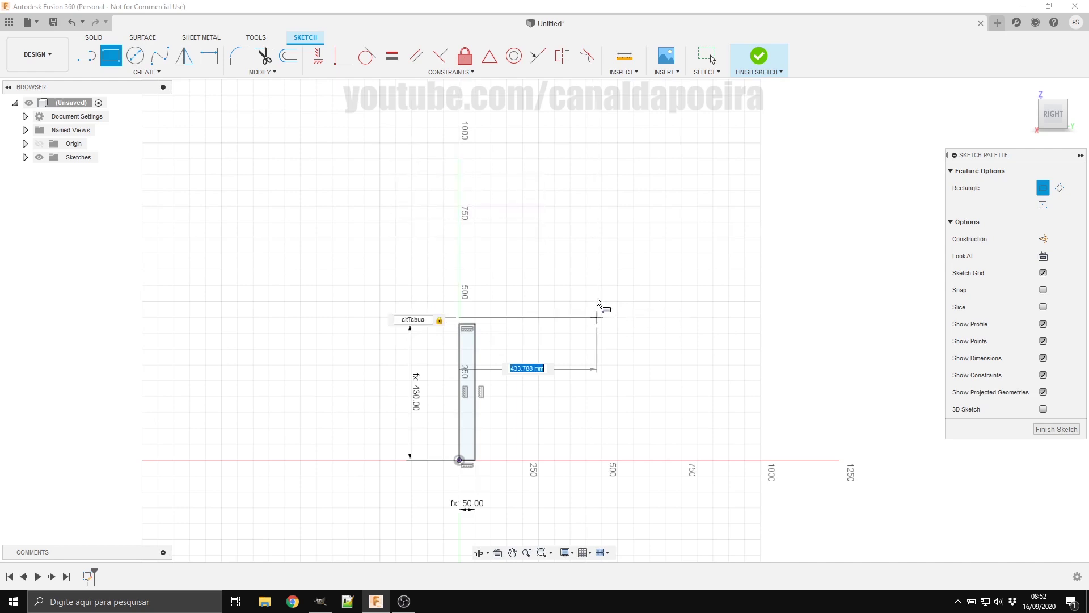
type("l")
key("Return")
key("Return")
key("Escape")
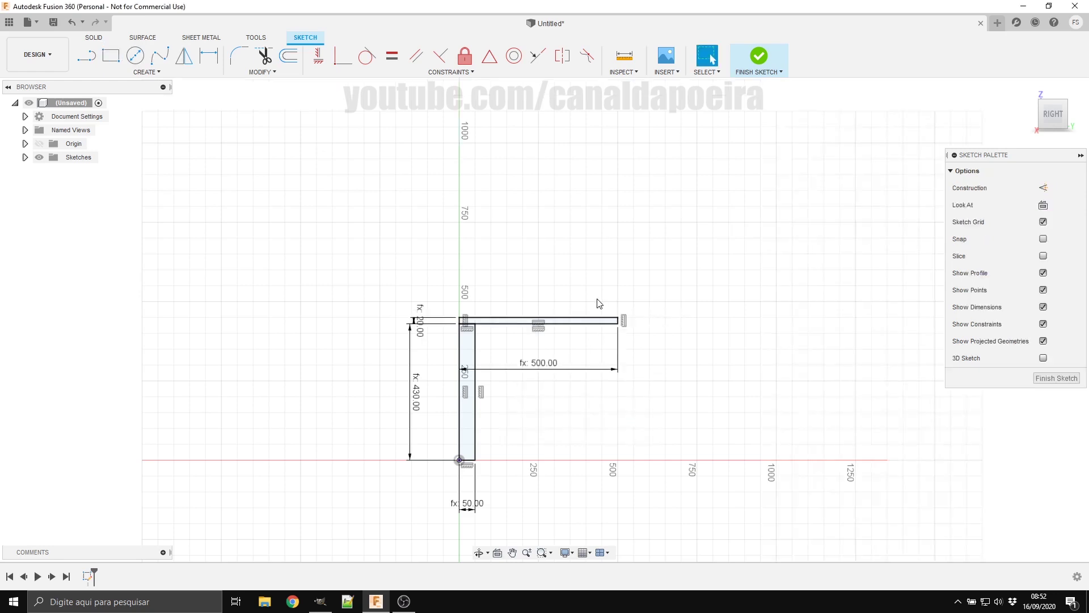
scroll(600, 524, "down", 1)
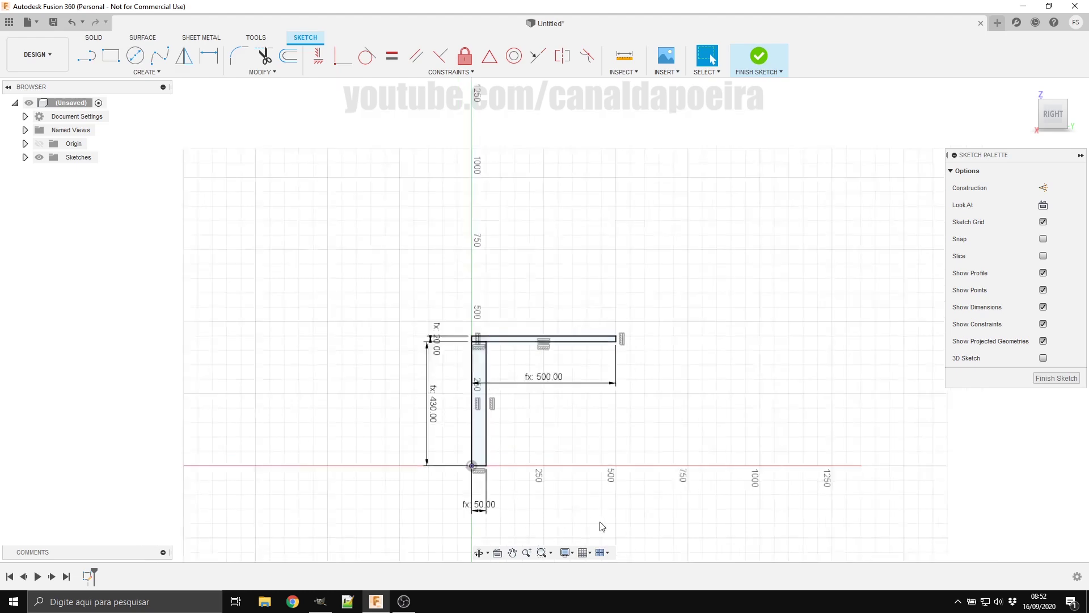
scroll(612, 516, "down", 3)
scroll(615, 512, "up", 2)
scroll(616, 511, "up", 5)
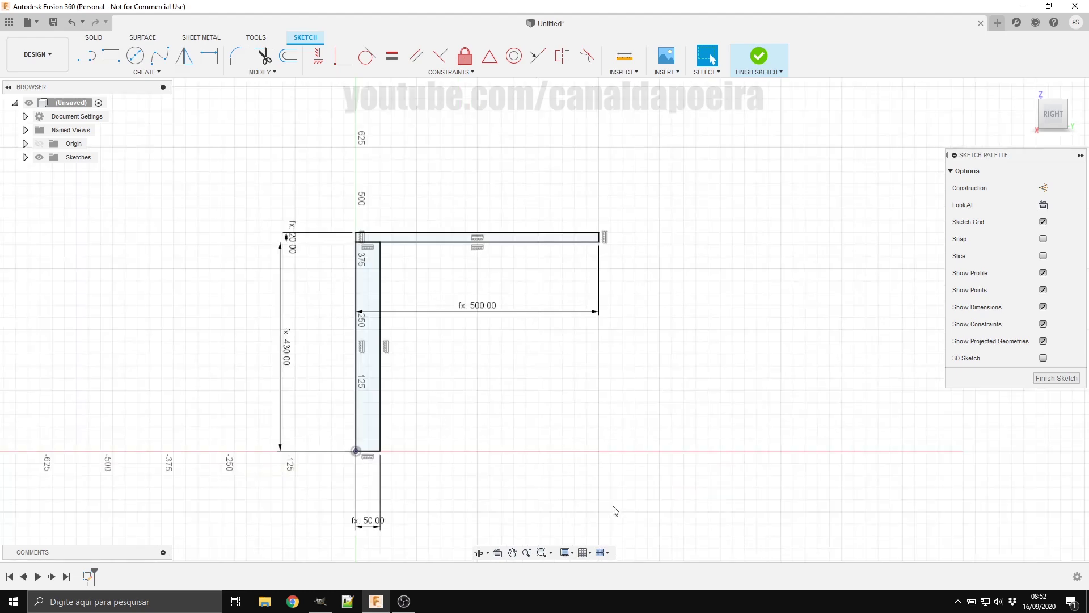
scroll(617, 438, "down", 2)
scroll(615, 431, "up", 2)
left_click(111, 55)
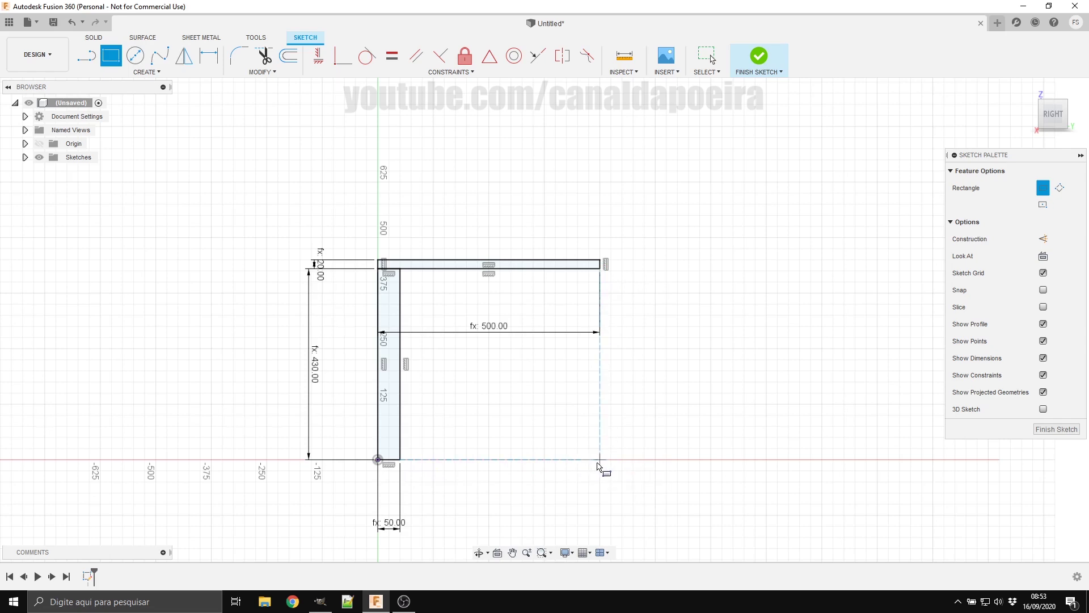
Step: Draw a 50 × 900 mm upright at the seat's right end, height altEncosto, width madeiraQuadrada
left_click(599, 461)
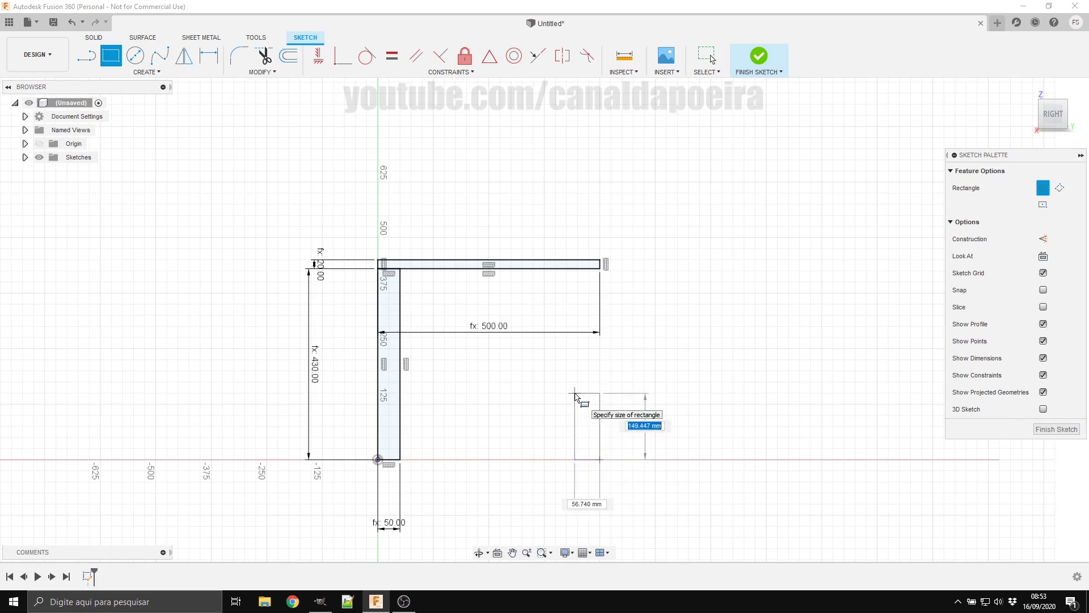
type("al")
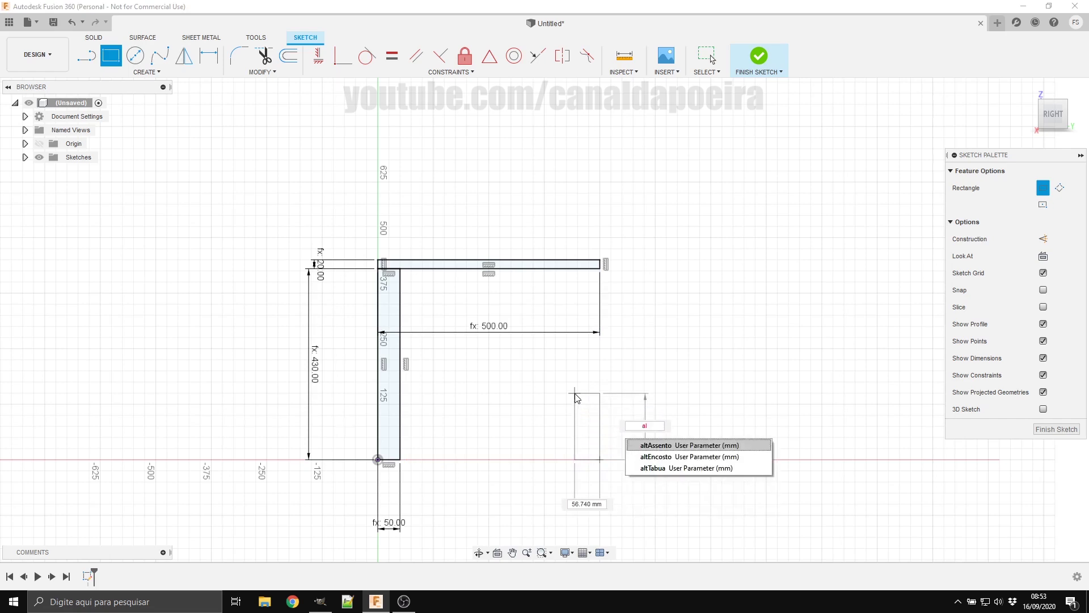
key("Down")
key("Return")
key("Tab")
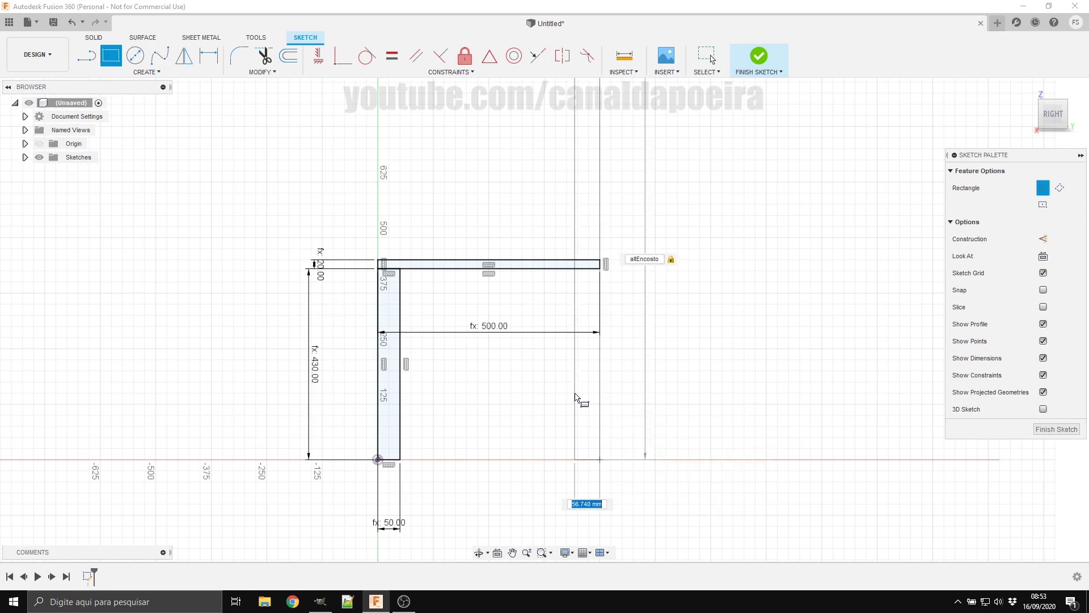
type("mad")
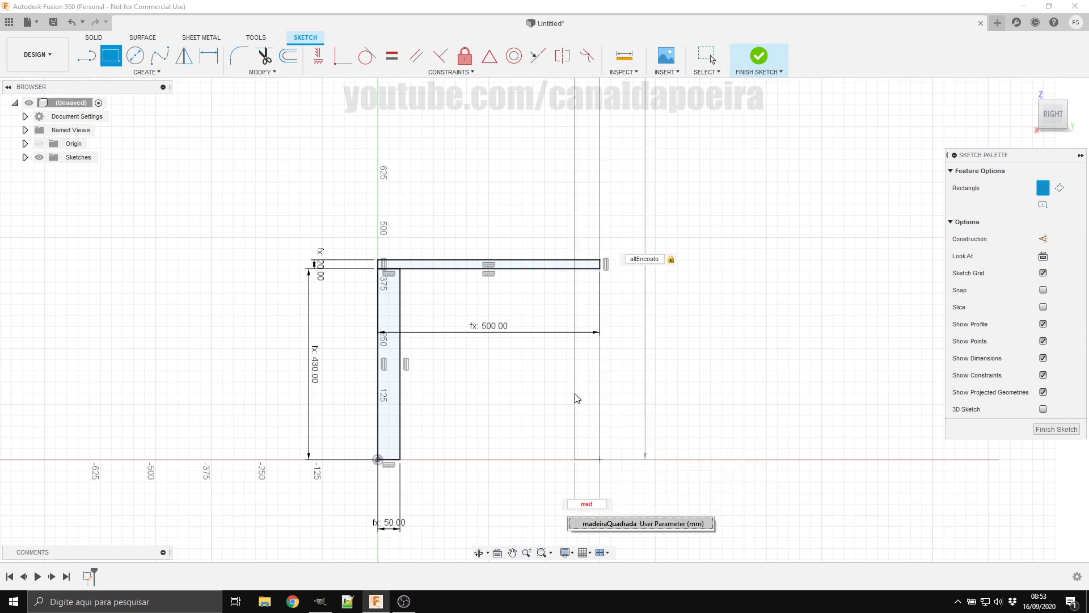
key("Return")
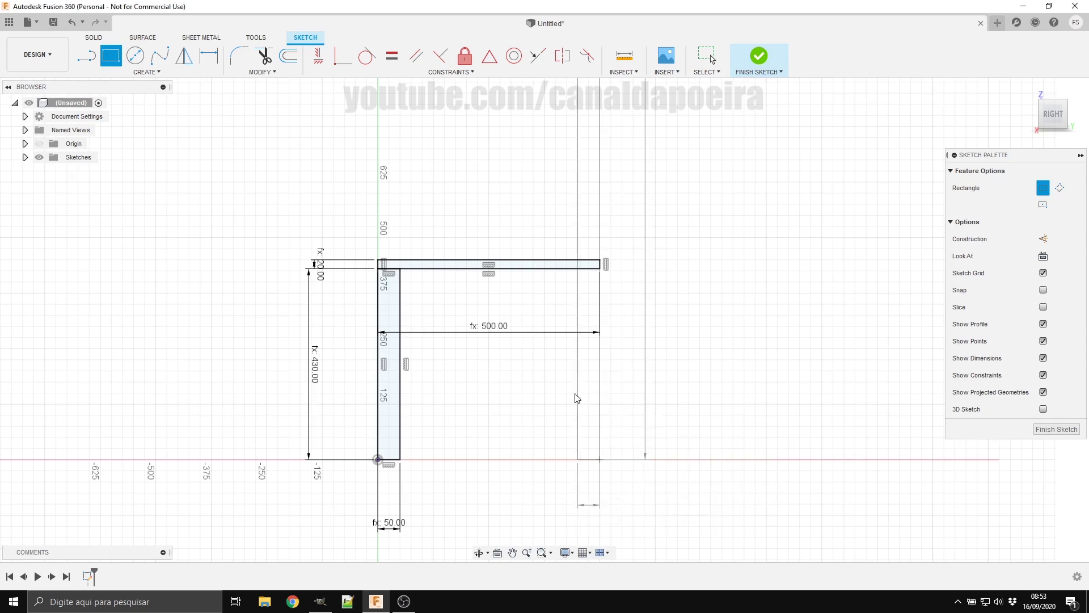
key("Return")
scroll(542, 467, "down", 3)
scroll(542, 467, "up", 1)
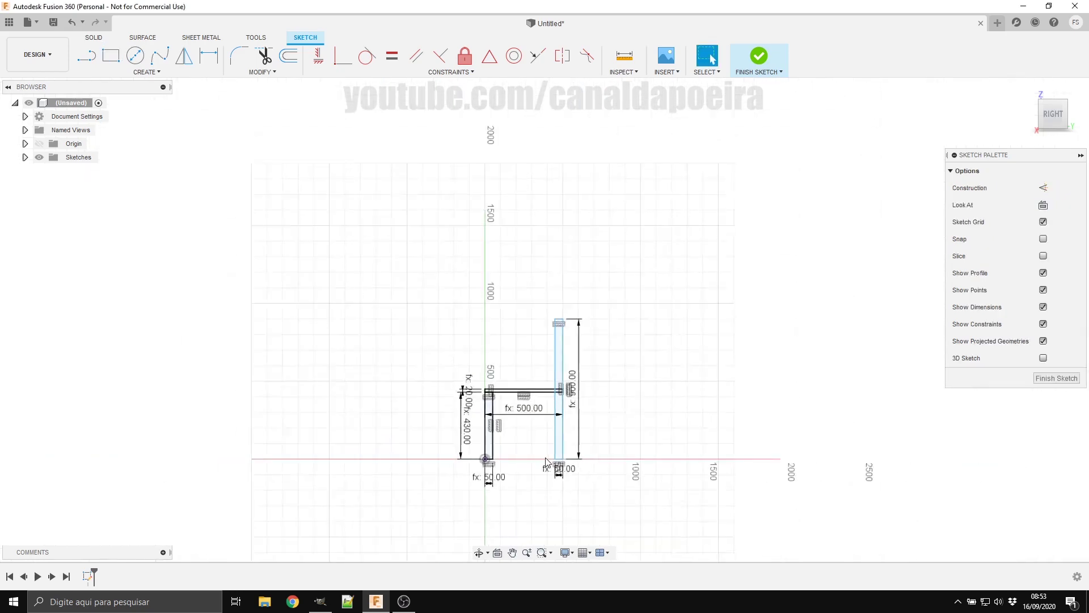
scroll(539, 477, "up", 1)
scroll(527, 511, "up", 2)
scroll(522, 525, "down", 2)
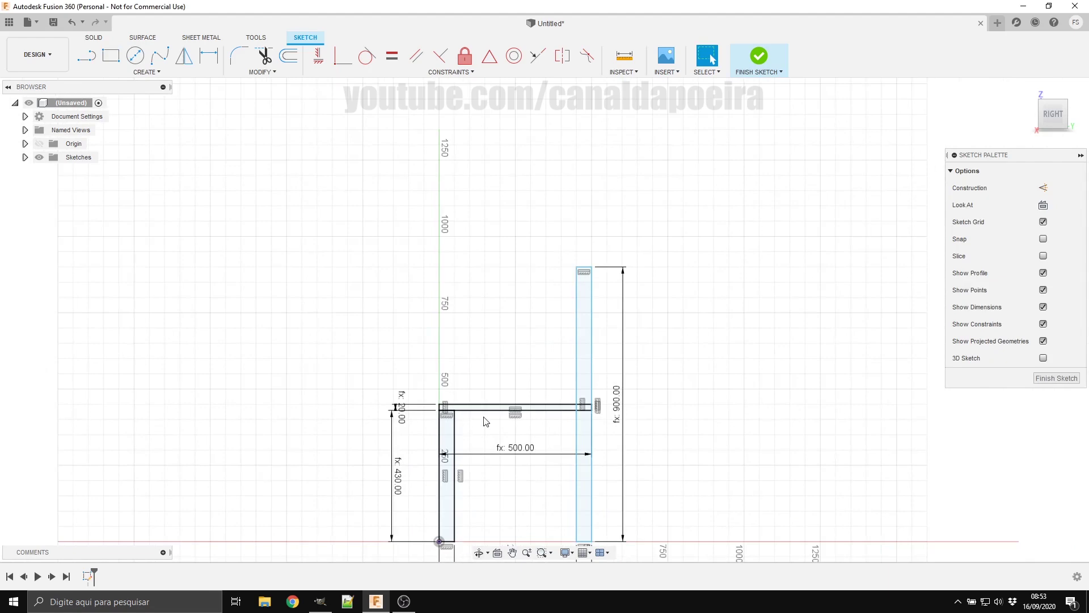
scroll(559, 499, "down", 3)
scroll(544, 486, "up", 3)
scroll(533, 498, "up", 3)
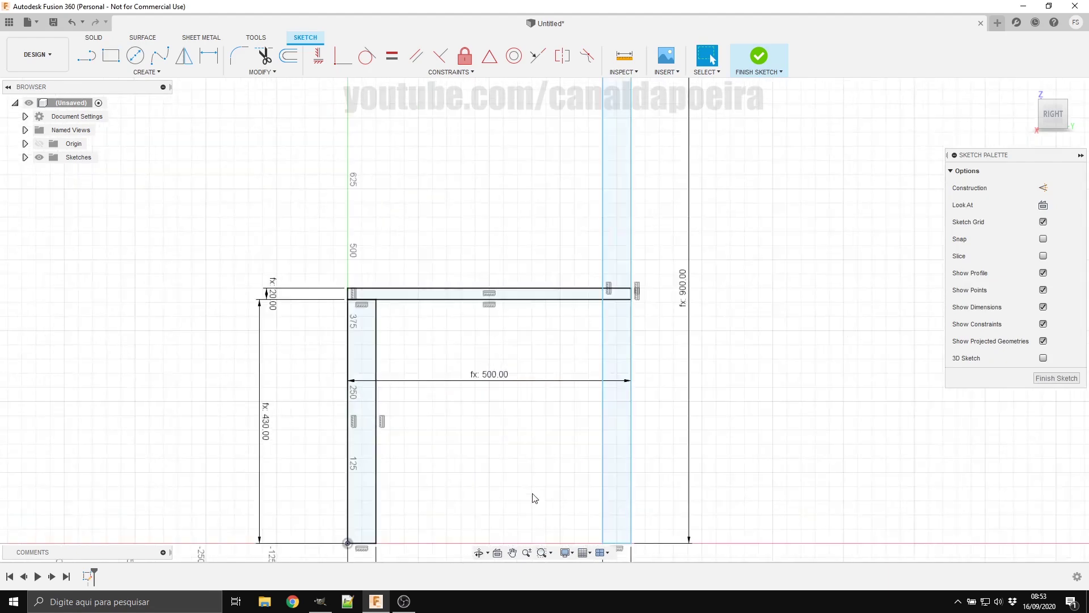
scroll(532, 537, "down", 5)
scroll(530, 530, "up", 4)
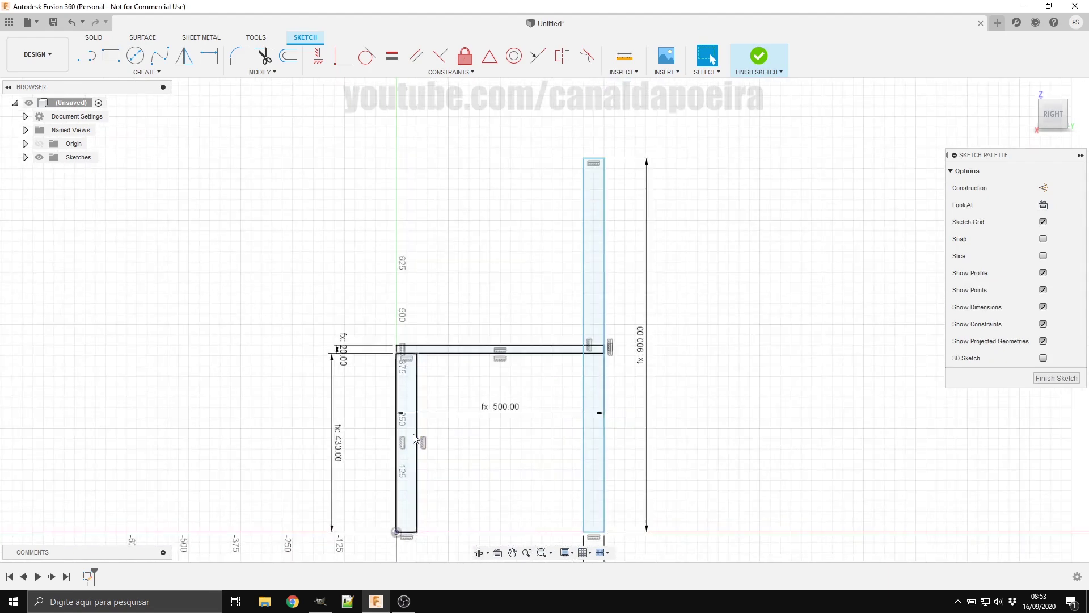
scroll(510, 509, "down", 5)
scroll(515, 511, "up", 5)
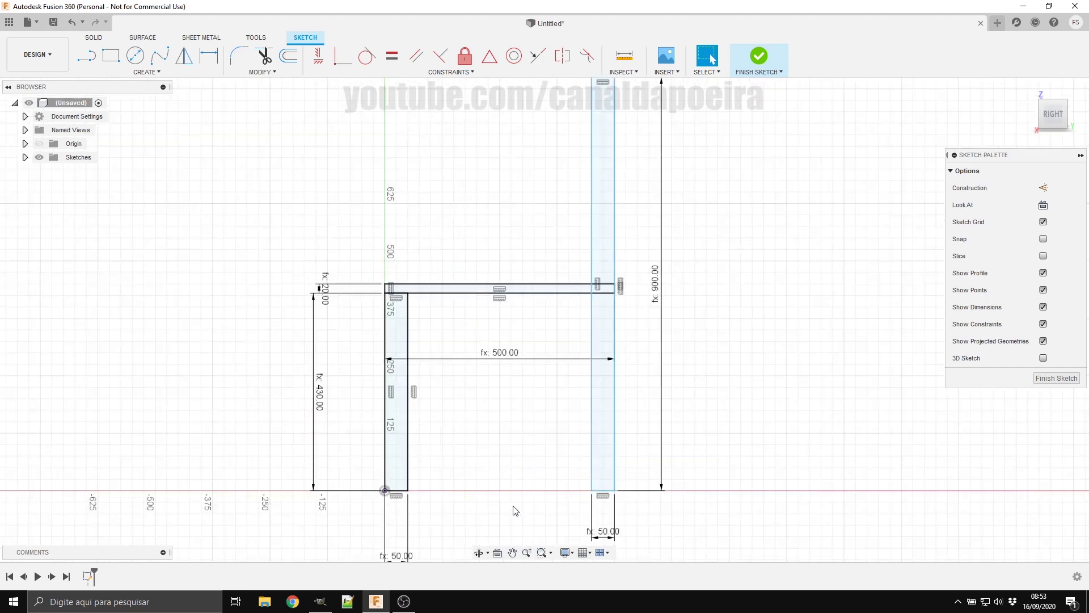
scroll(528, 505, "up", 1)
Step: Draw a 50 mm (largTabua) tall rail rectangle from the left leg to the tall upright
left_click(111, 55)
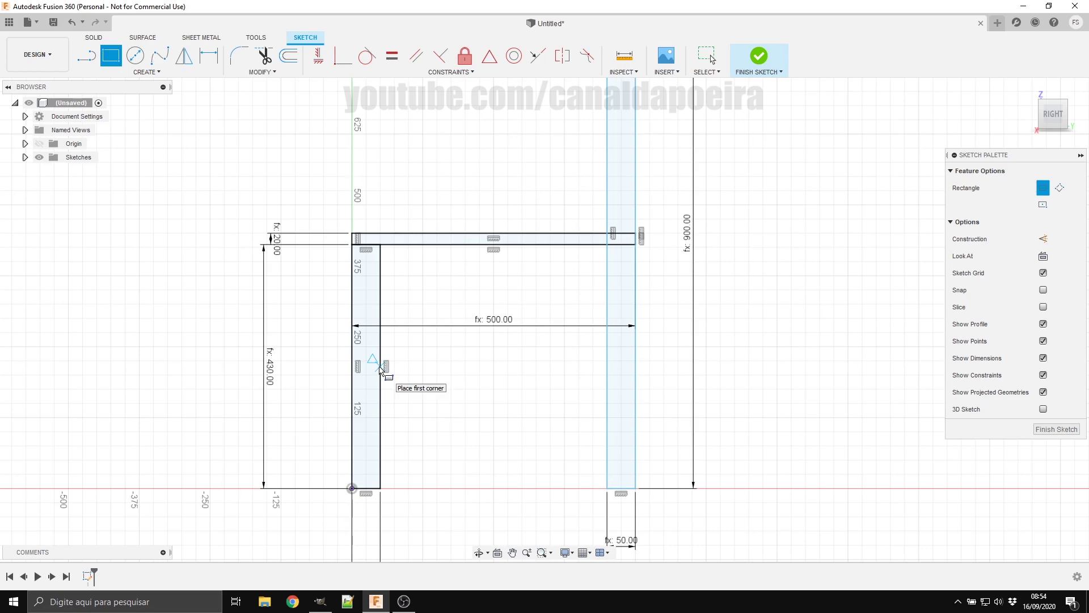
left_click(380, 367)
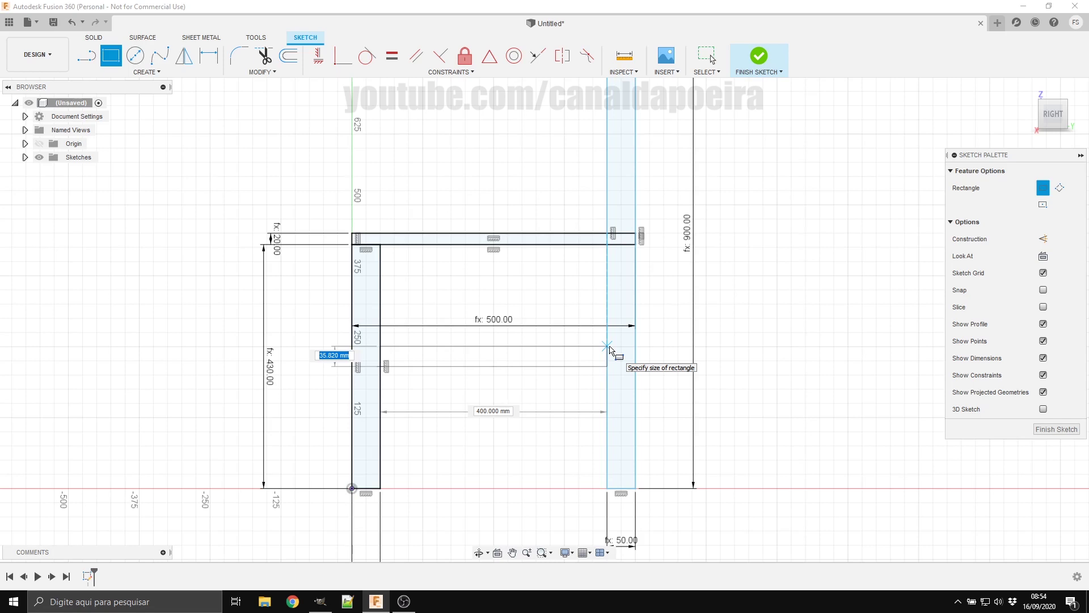
type("la")
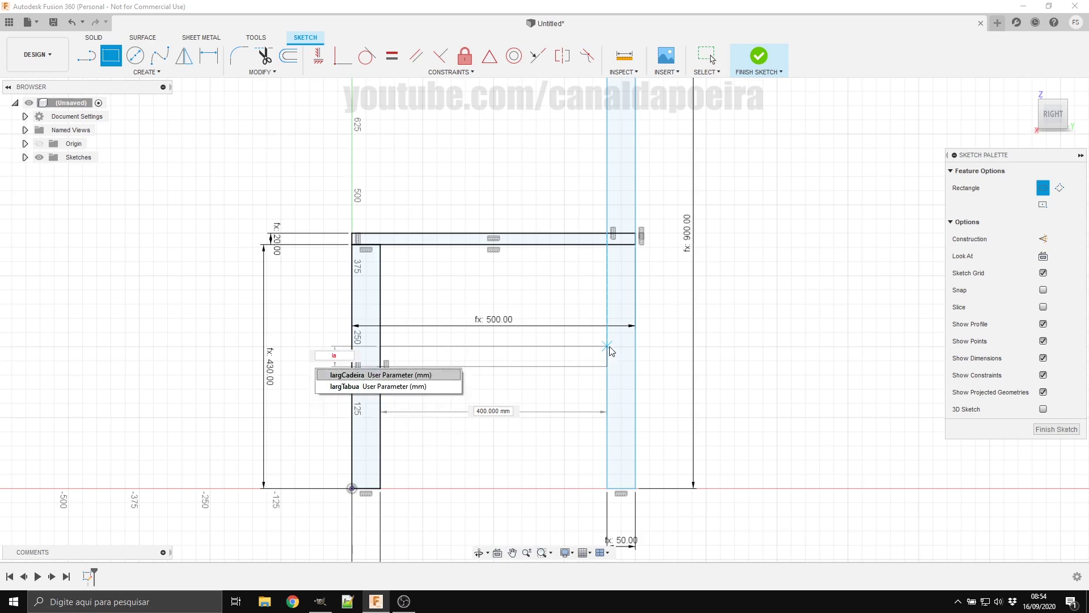
key("Down")
key("Return")
key("Tab")
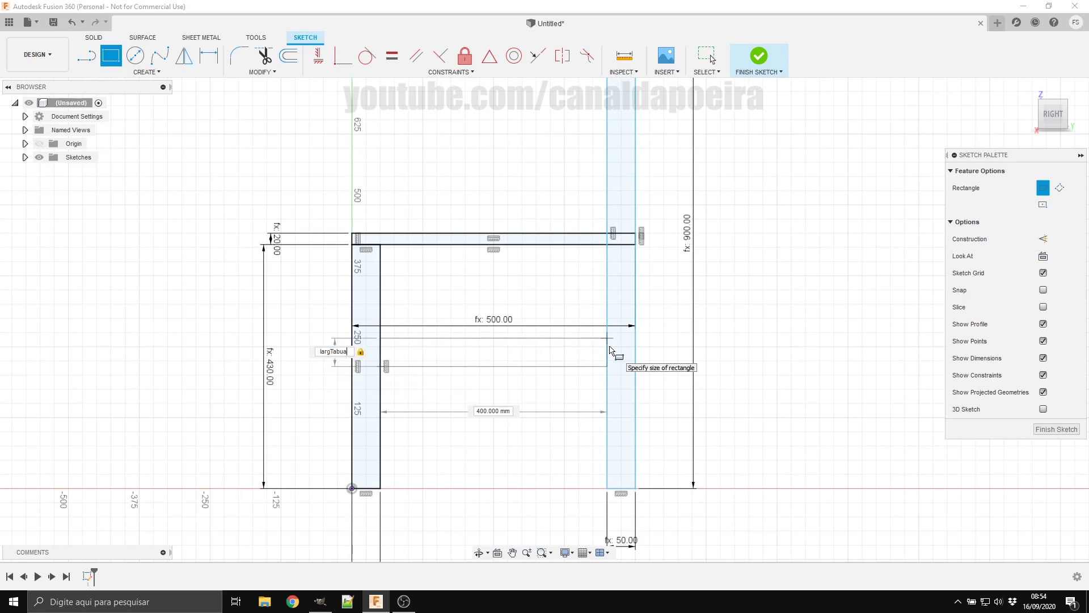
key("Return")
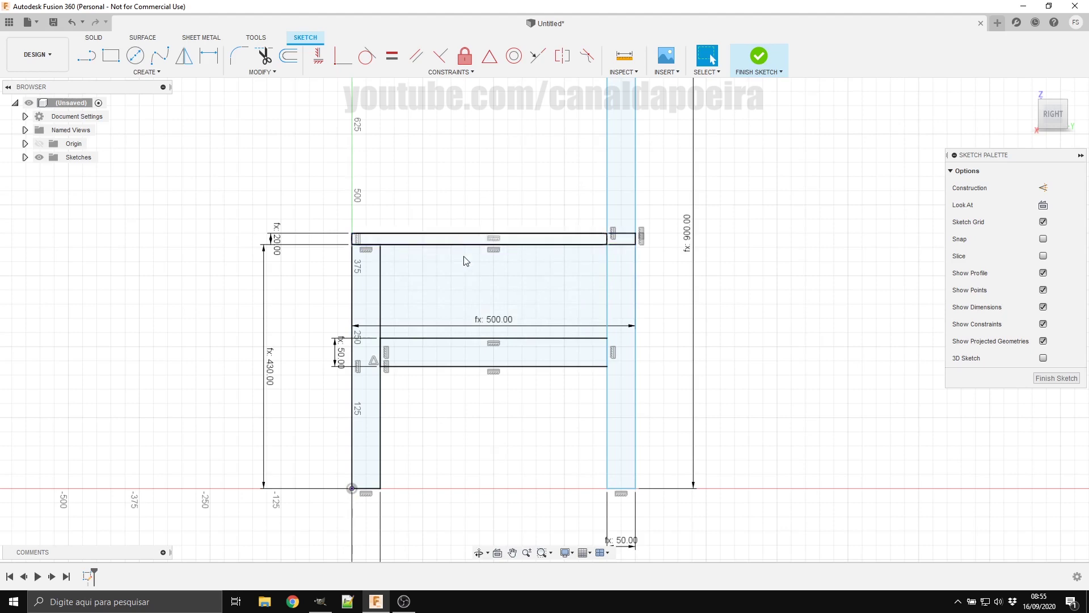
scroll(493, 431, "down", 4)
scroll(466, 439, "up", 4)
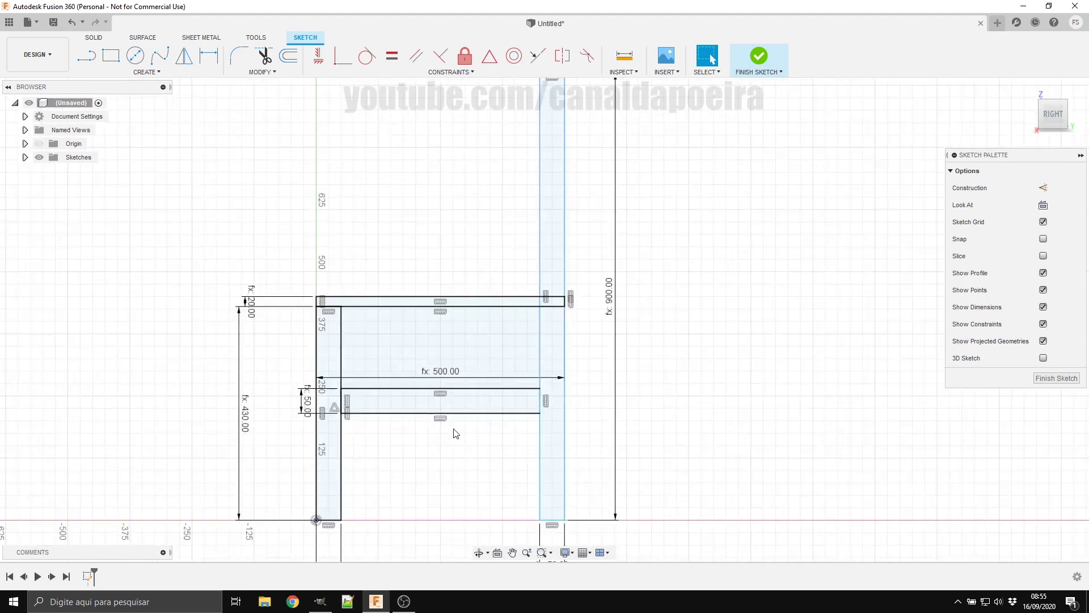
scroll(477, 431, "up", 2)
scroll(423, 503, "down", 7)
scroll(420, 503, "up", 4)
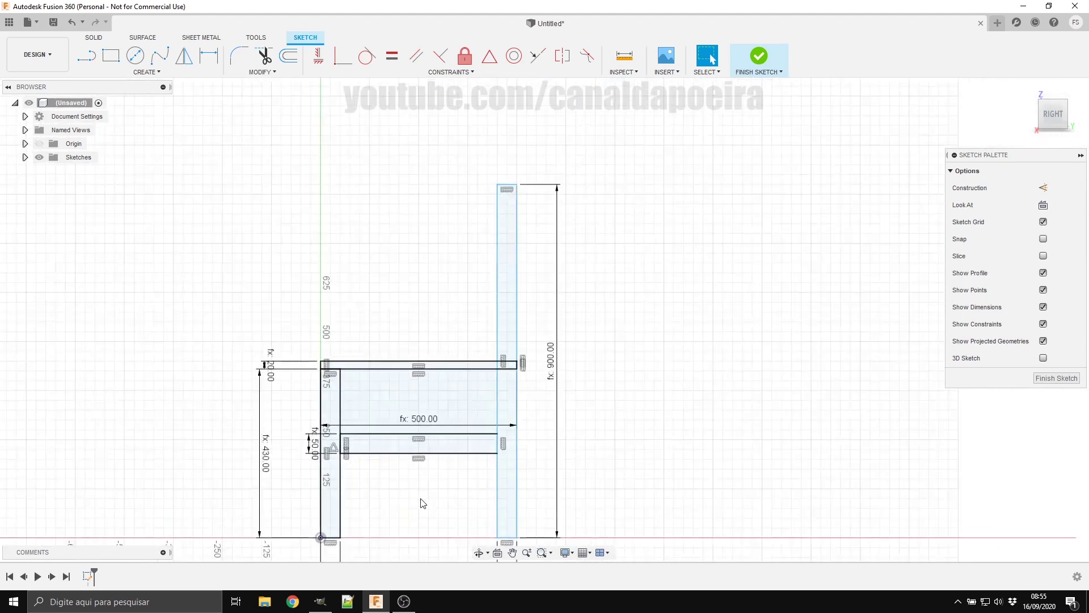
scroll(426, 496, "up", 3)
scroll(427, 498, "down", 4)
scroll(427, 498, "up", 2)
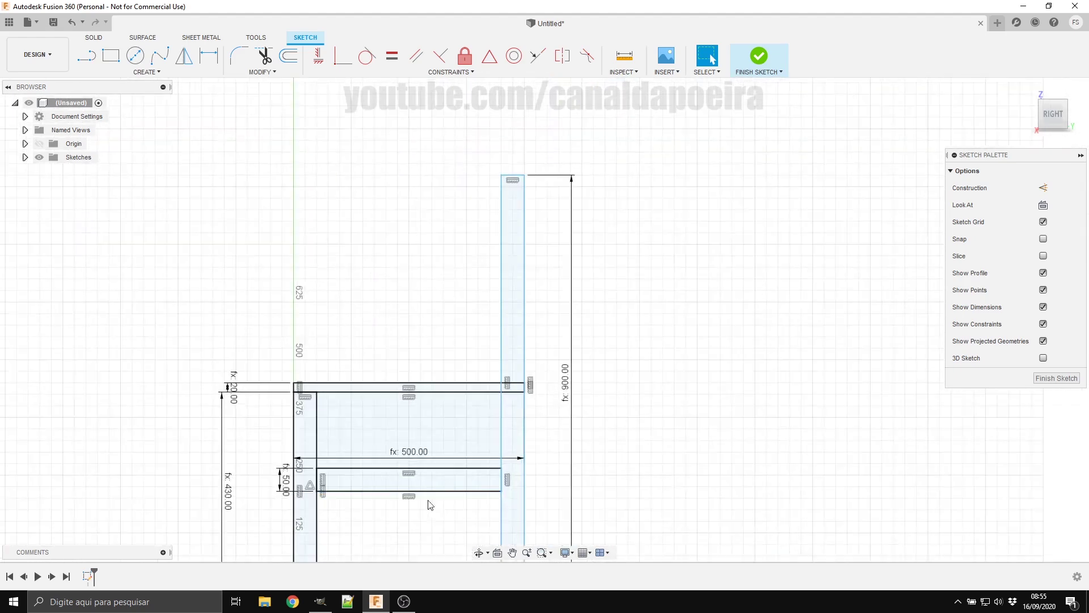
scroll(579, 413, "down", 1)
scroll(569, 419, "up", 1)
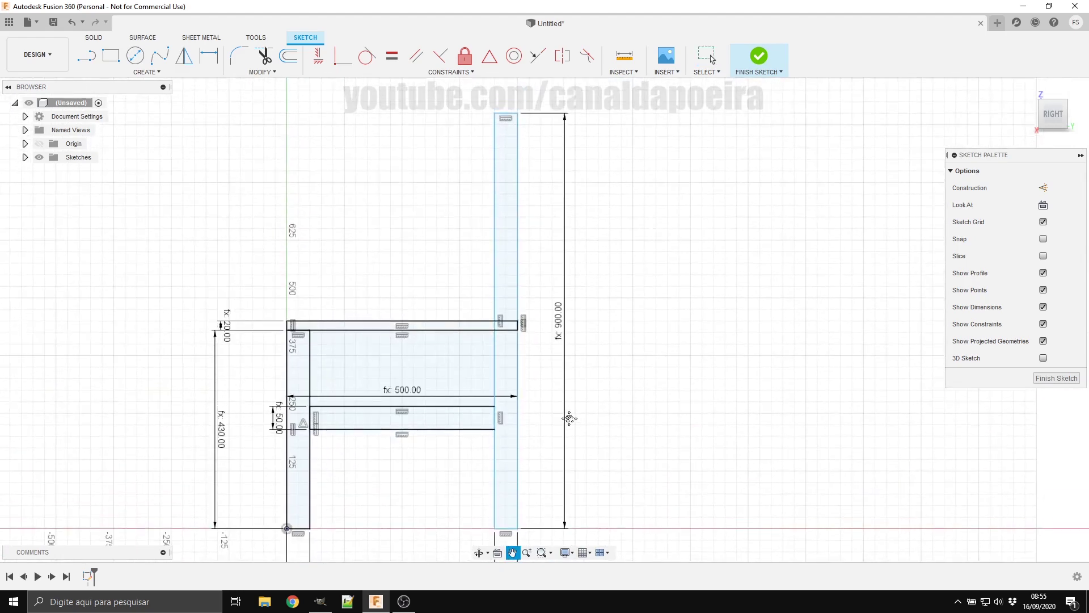
Step: Extrude the left leg profile by madeiraQuadrada as a new component
key("e")
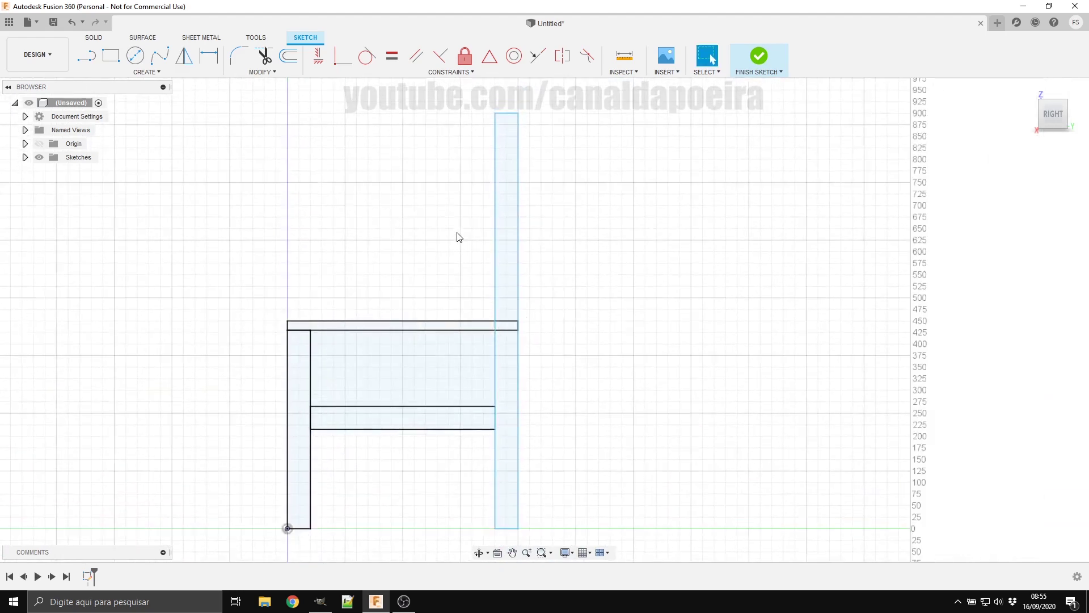
left_click(300, 408)
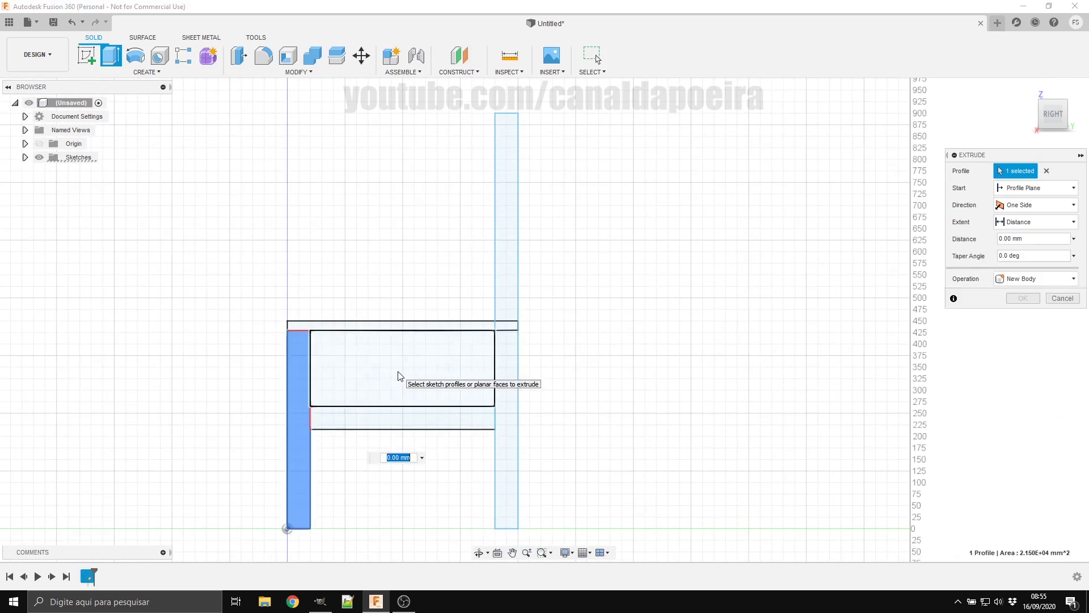
type("m")
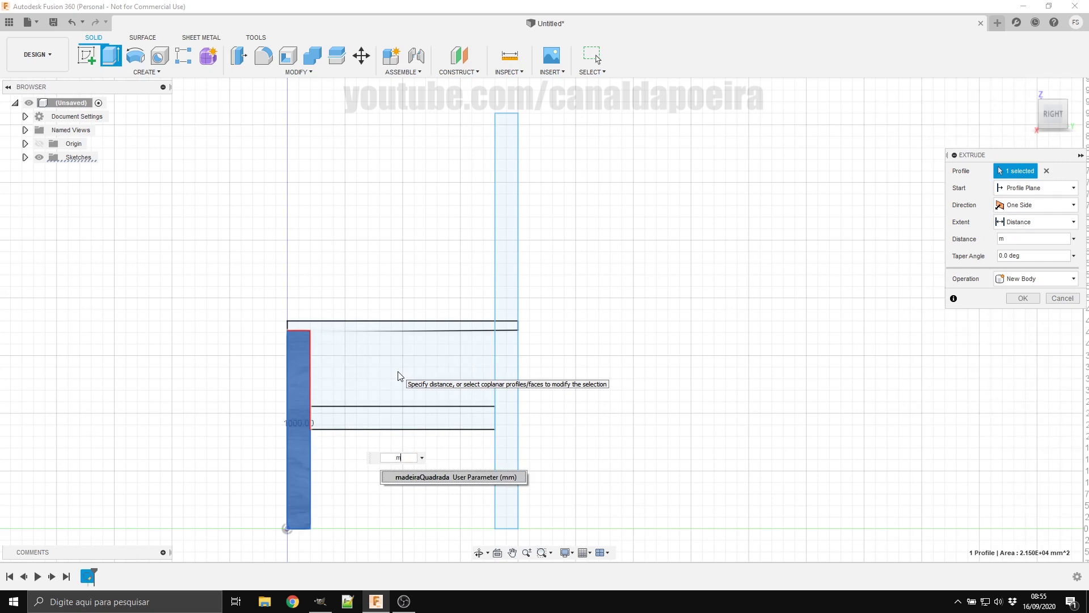
key("Return")
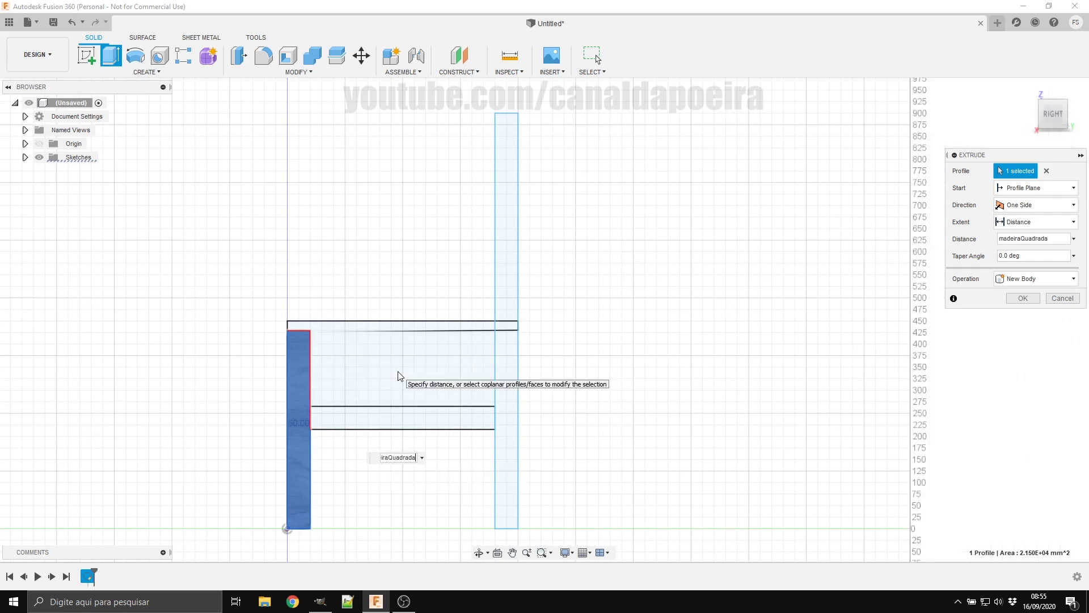
left_click(1034, 279)
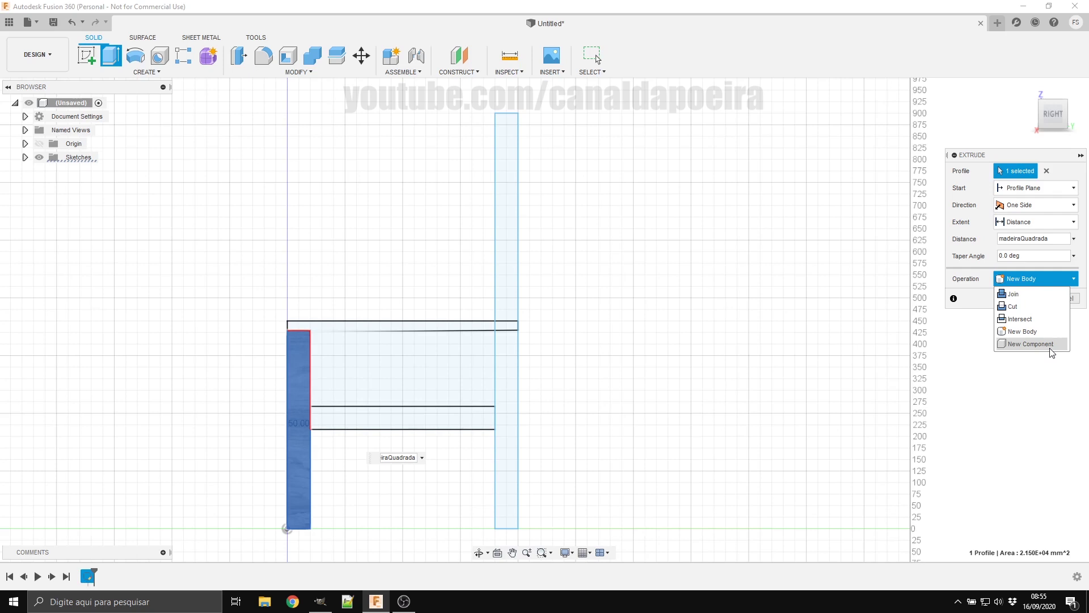
left_click(1051, 345)
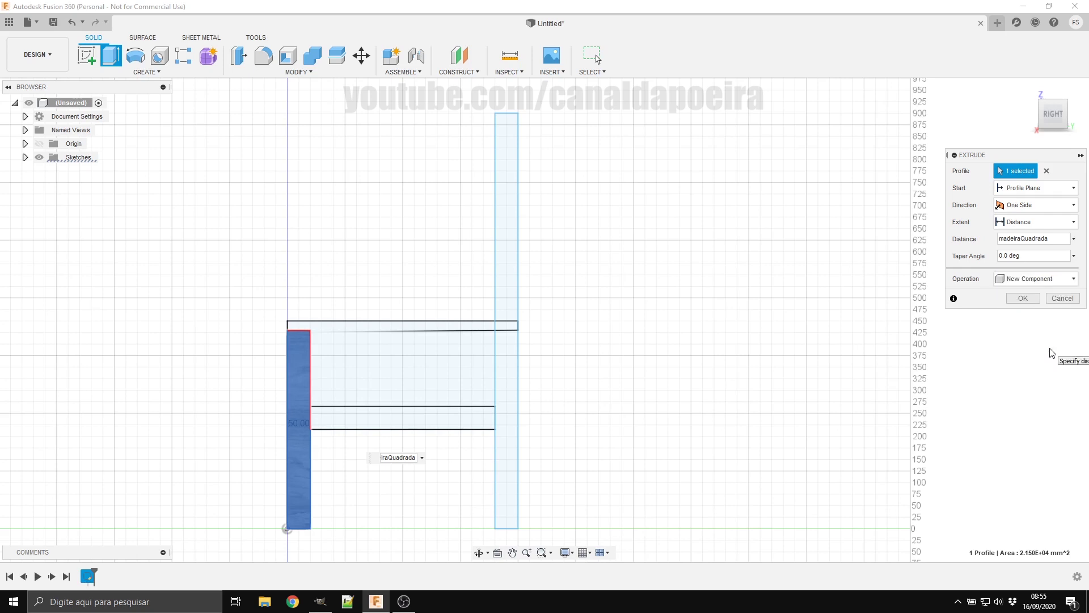
left_click(1022, 299)
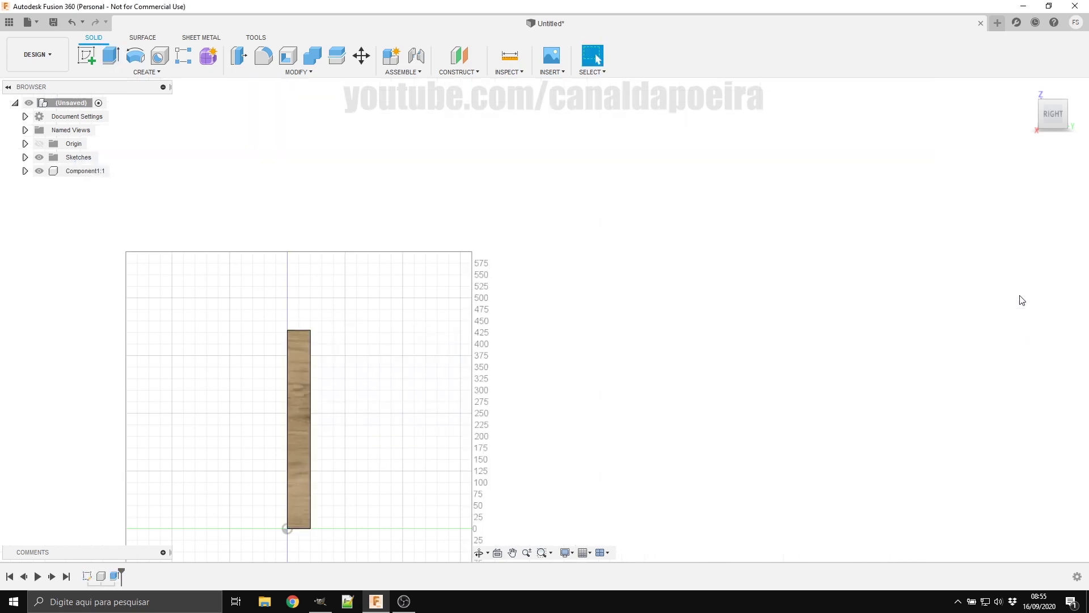
Step: Rename Component1:1 to 'Pé frontal'
mouse_move(248, 455)
middle_mouse_down("shift")
mouse_move(304, 425)
mouse_move(328, 474)
mouse_move(275, 477)
mouse_move(287, 498)
mouse_move(276, 471)
middle_mouse_up("shift")
left_click(88, 170)
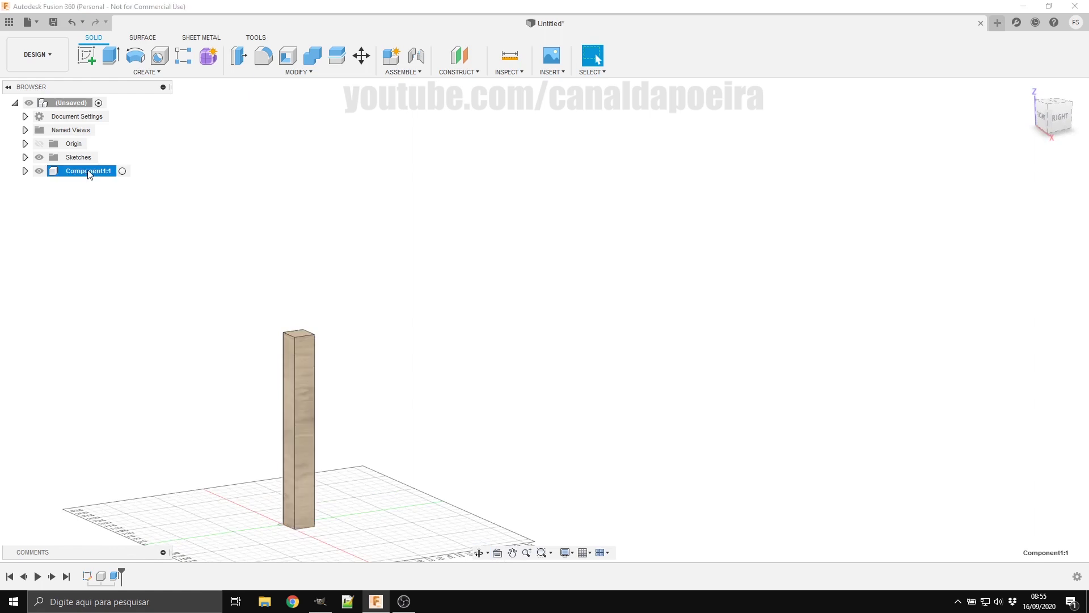
type("Pé frontal")
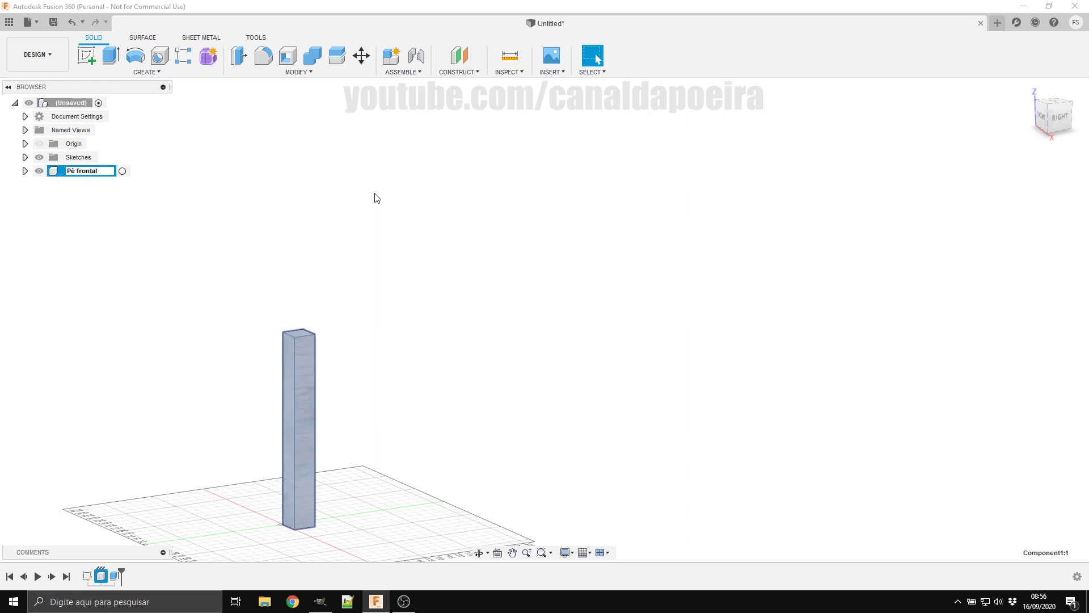
key("Return")
left_click(102, 281)
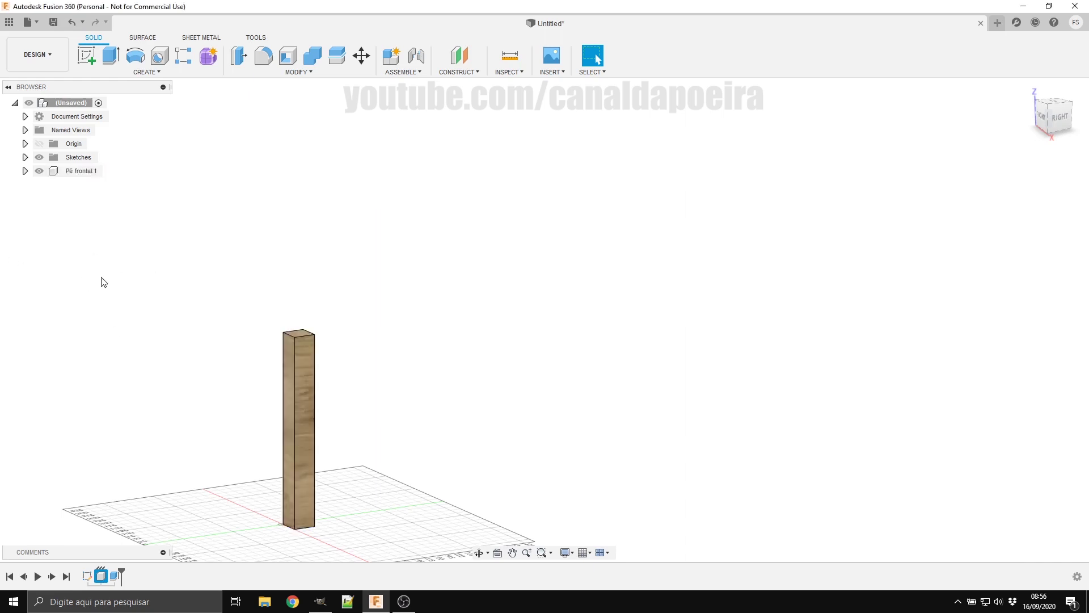
Step: Expand the Sketches folder in the Browser to show Sketch1
scroll(369, 421, "down", 3)
scroll(372, 420, "up", 5)
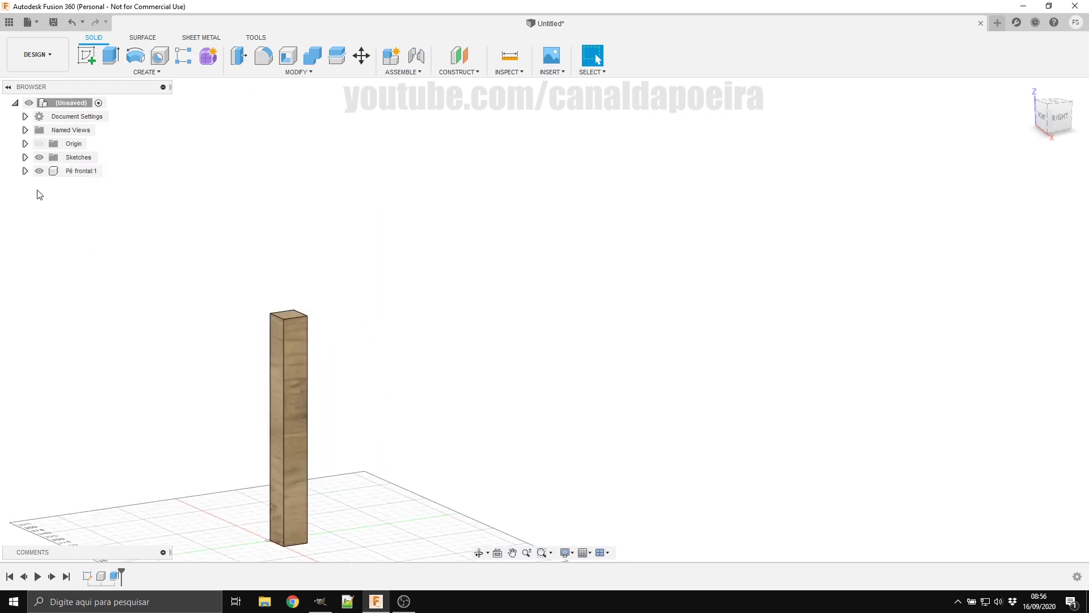
left_click(25, 157)
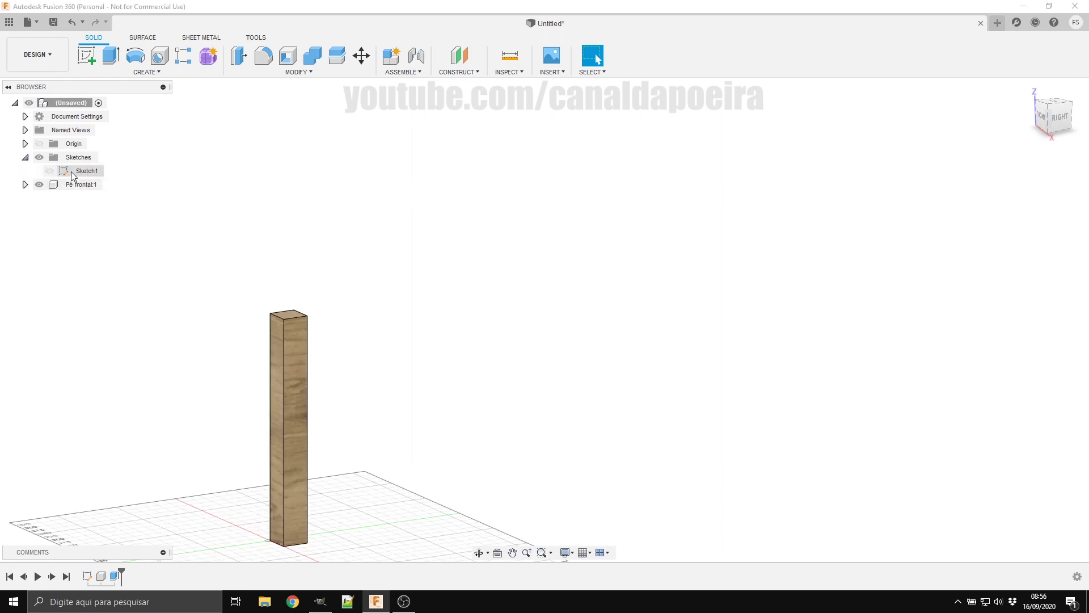
Step: Extrude the tall upright's three profiles by madeiraQuadrada into a new component, Component2
double_click(72, 173)
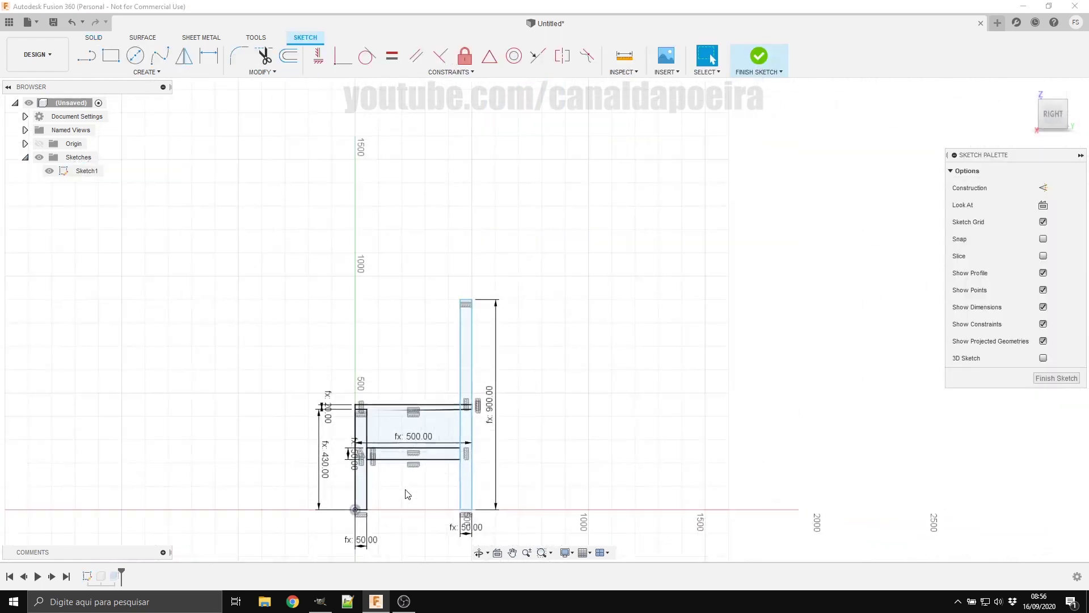
scroll(409, 493, "up", 3)
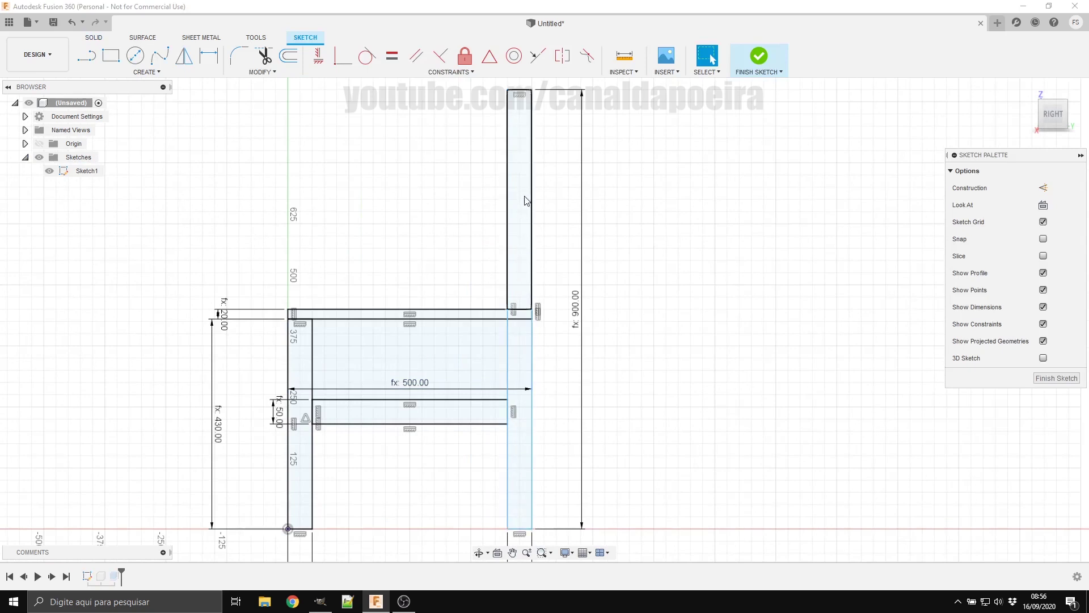
key("e")
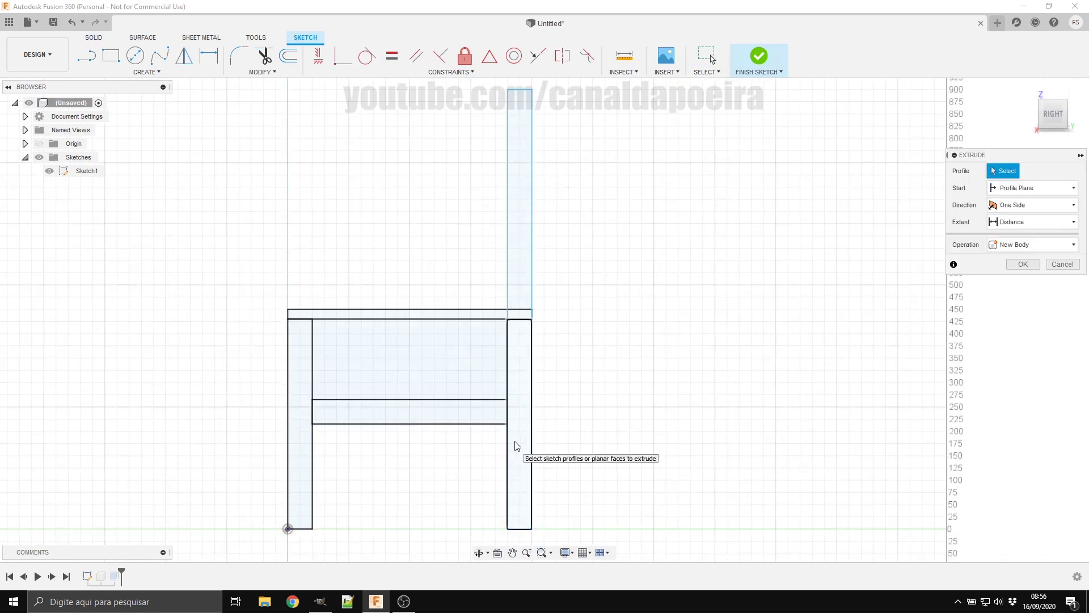
left_click(522, 427)
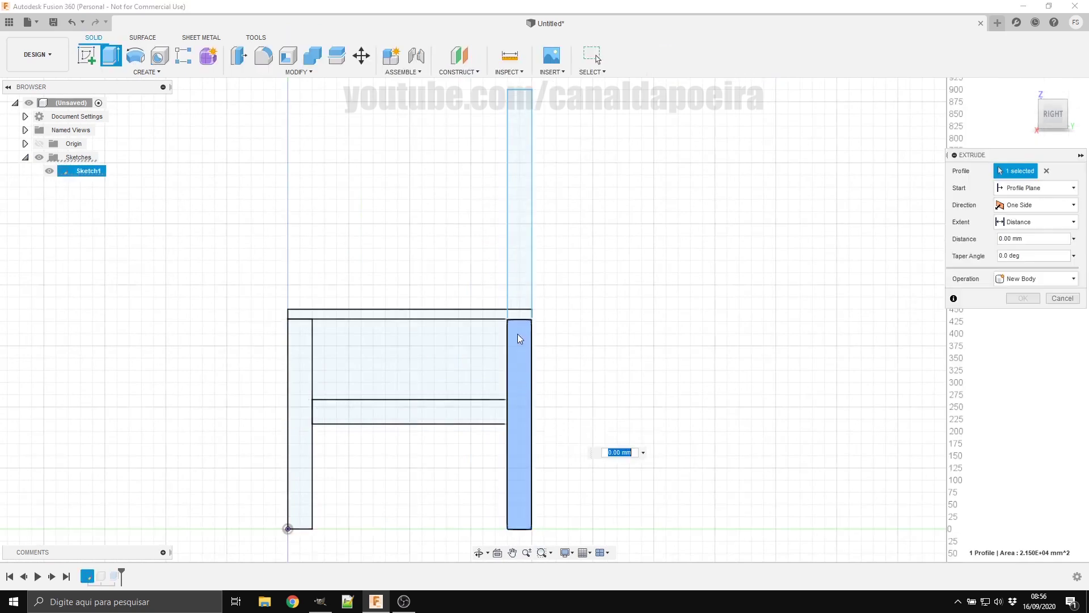
left_click(517, 333)
left_click(519, 294)
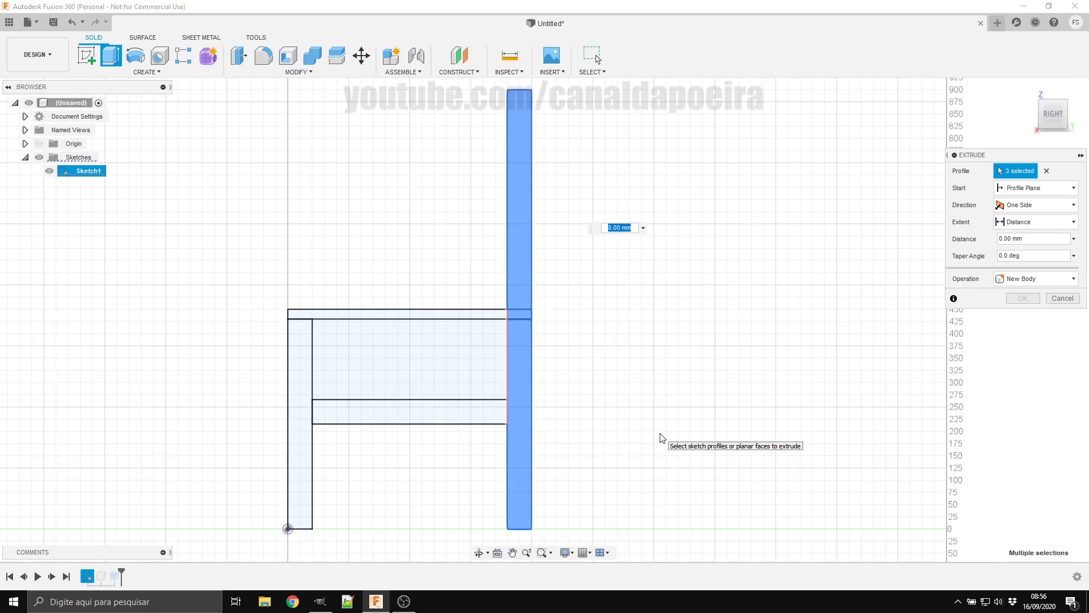
type("ma")
key("Return")
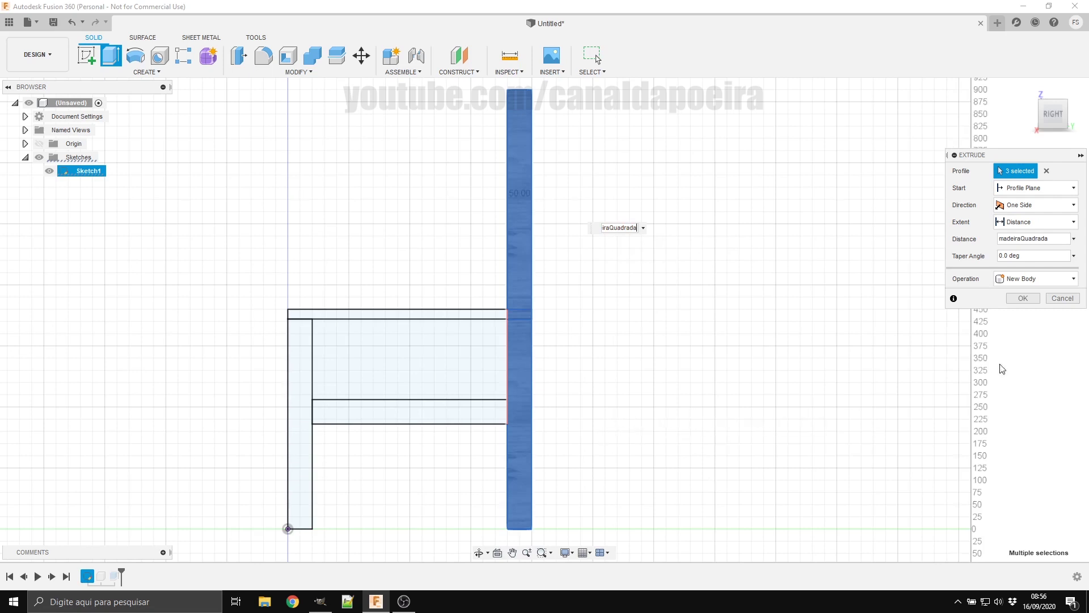
left_click(1049, 280)
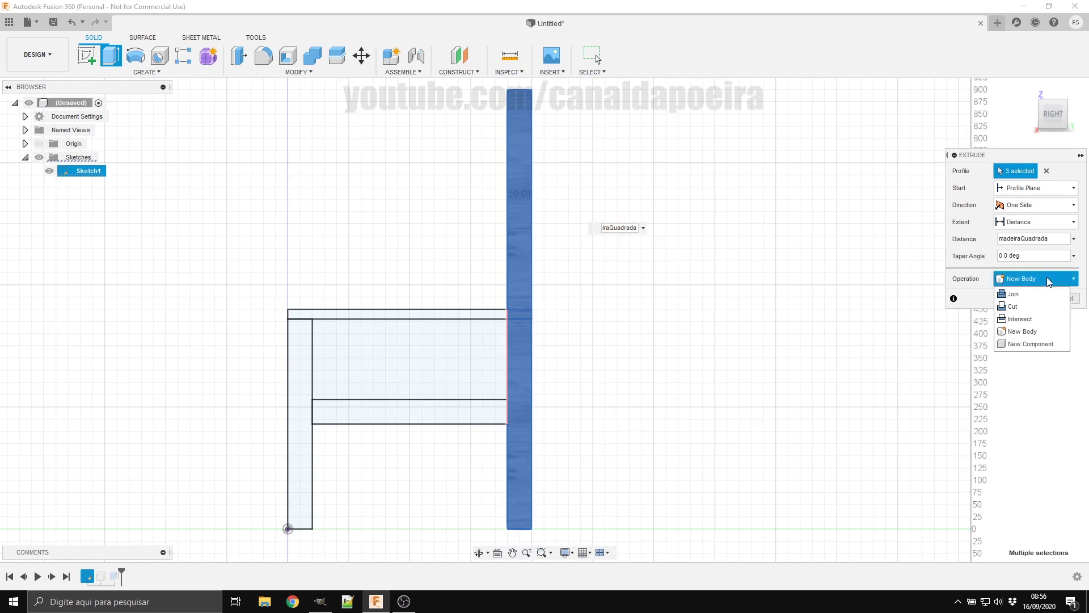
left_click(1048, 345)
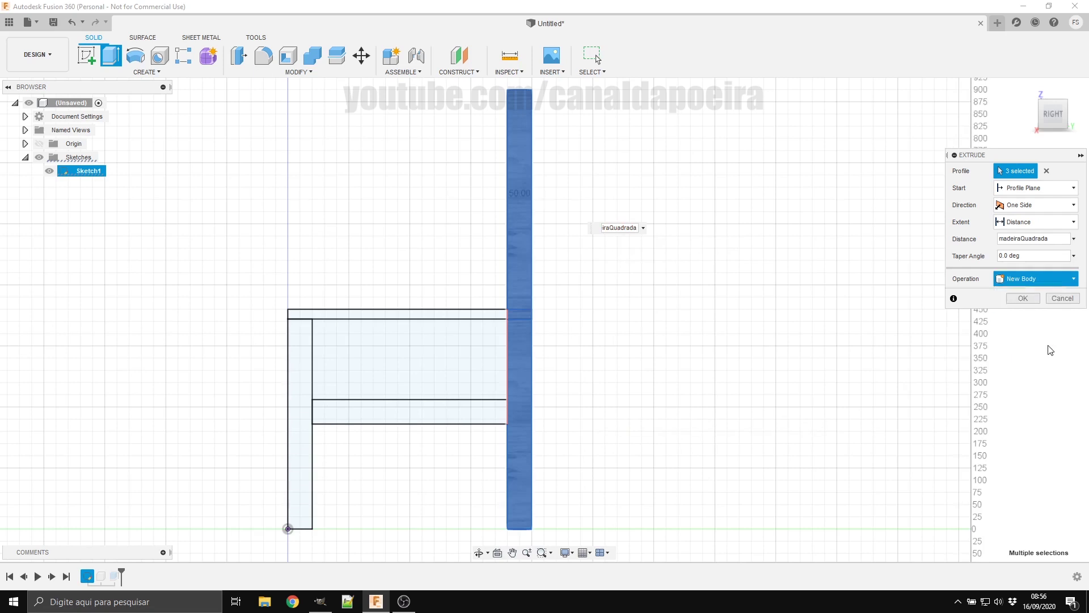
left_click(1022, 299)
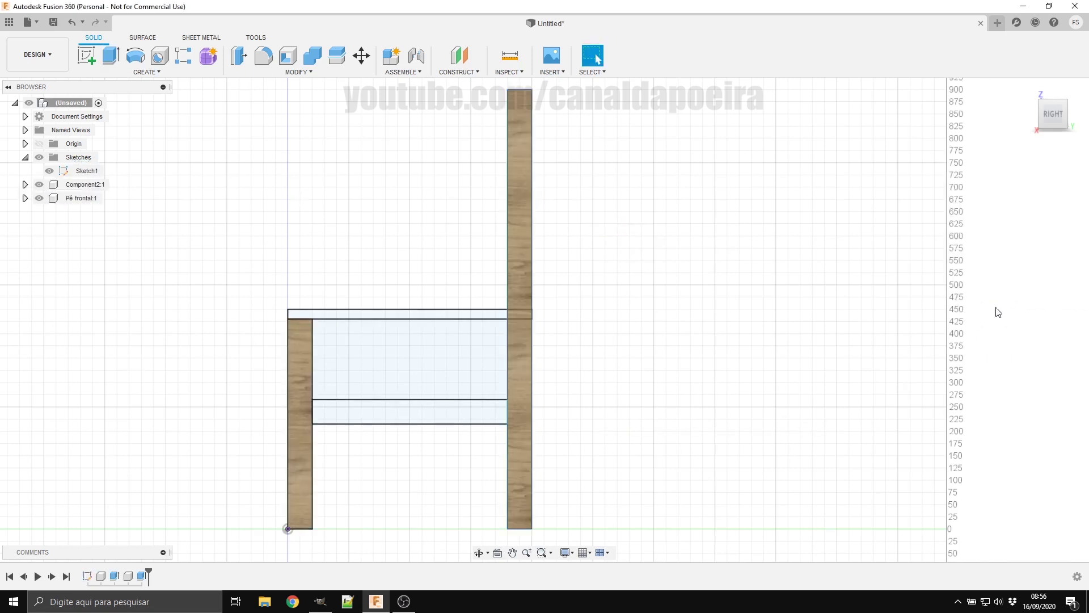
Step: Rename Component2:1 in the Browser to 'Pé encosto'
mouse_move(348, 248)
middle_mouse_down("shift")
mouse_move(399, 286)
mouse_move(454, 303)
mouse_move(376, 294)
mouse_move(372, 243)
mouse_move(343, 297)
mouse_move(352, 275)
middle_mouse_up("shift")
left_click(85, 184)
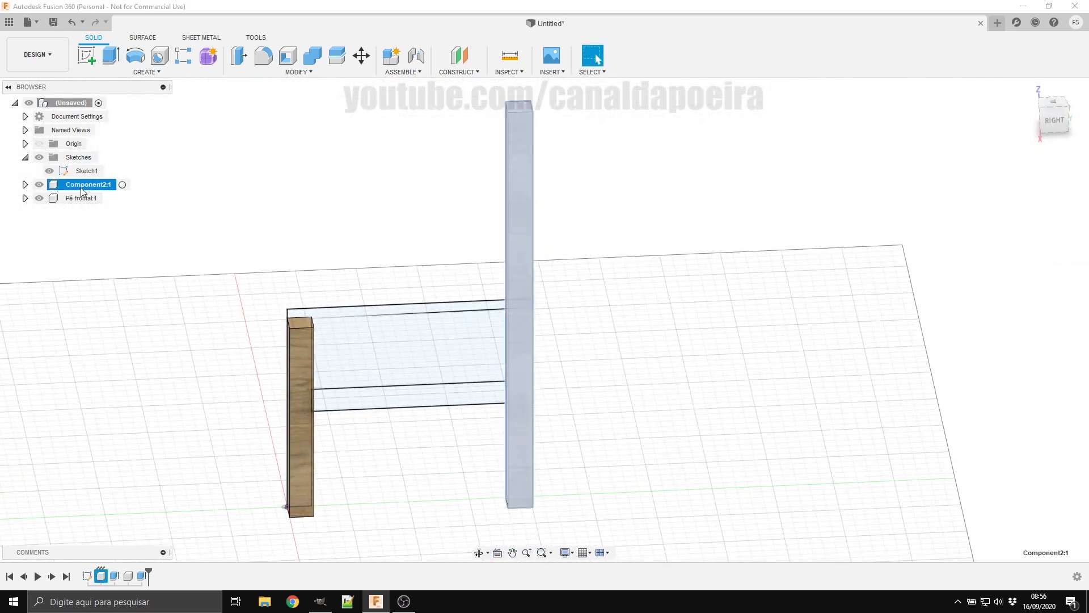
double_click(83, 186)
type("p")
key("Return")
left_click(590, 399)
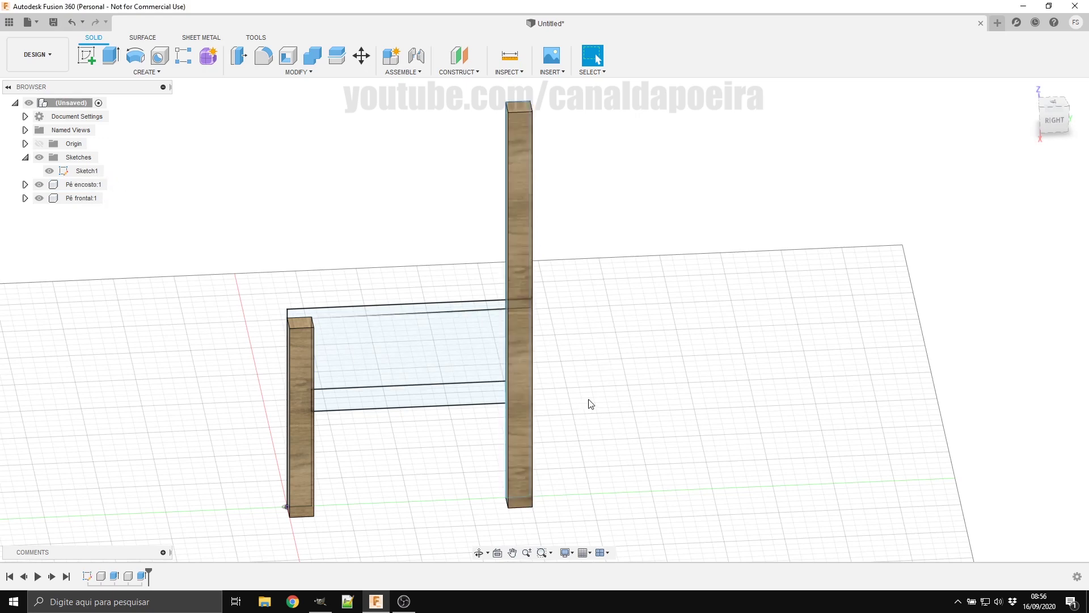
scroll(477, 447, "down", 3)
scroll(481, 466, "down", 3)
scroll(482, 466, "up", 3)
scroll(488, 452, "up", 3)
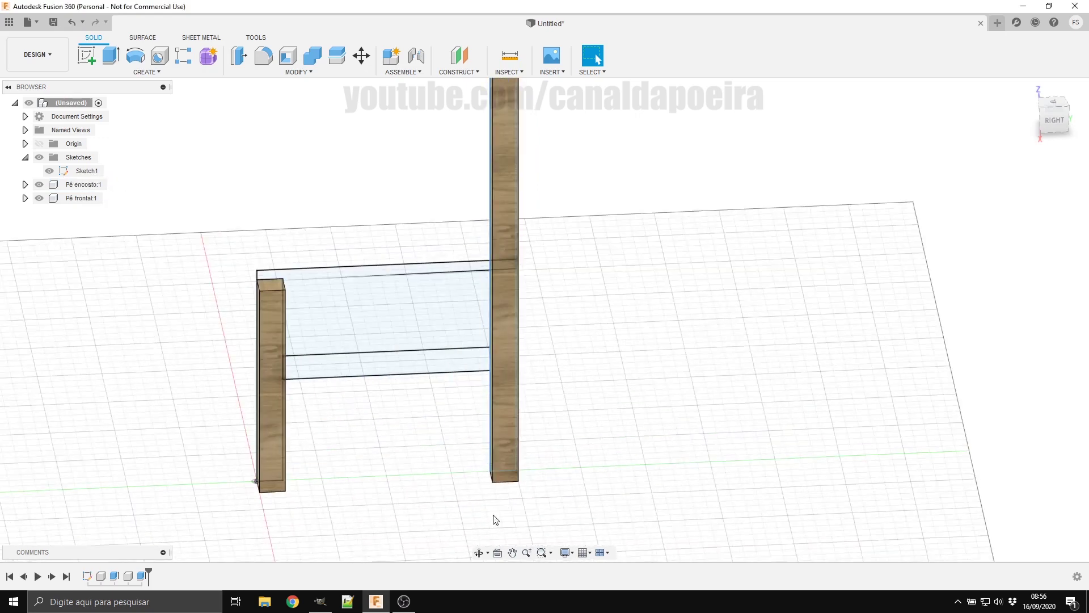
mouse_move(426, 477)
middle_mouse_down("shift")
mouse_move(389, 413)
mouse_move(430, 473)
middle_mouse_up("shift")
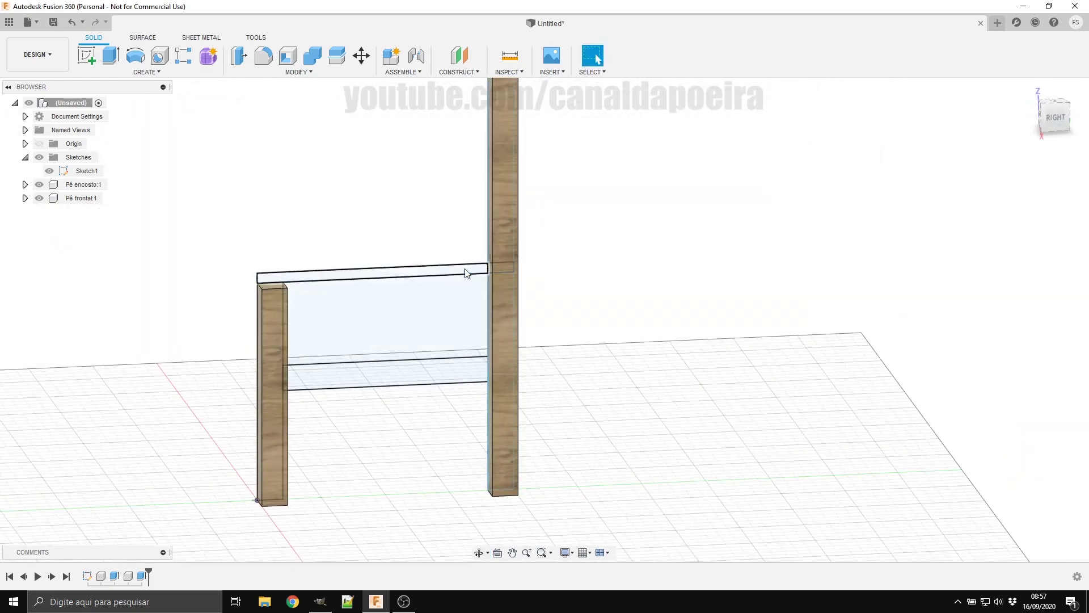
Step: Extrude the top seat strip and its end square by largCadeira (500 mm) as a new body
double_click(85, 171)
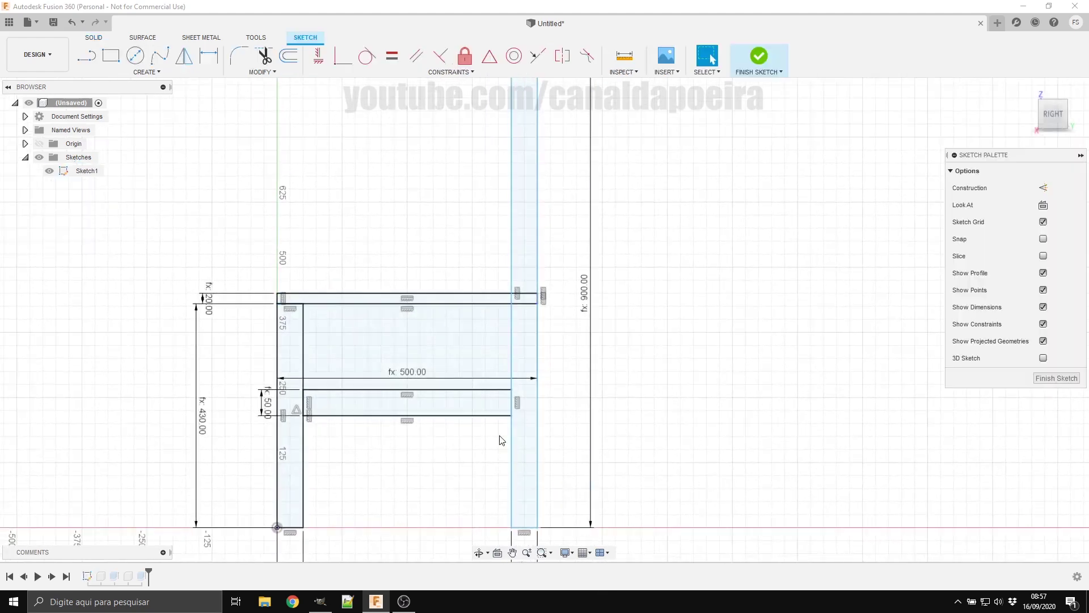
key("e")
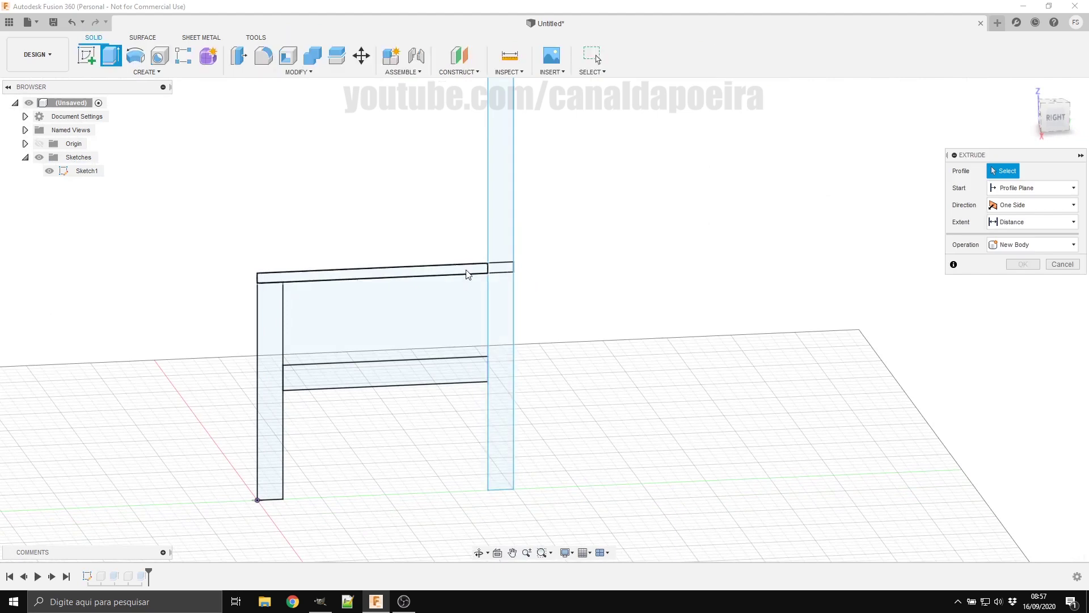
left_click(468, 274)
left_click(499, 268)
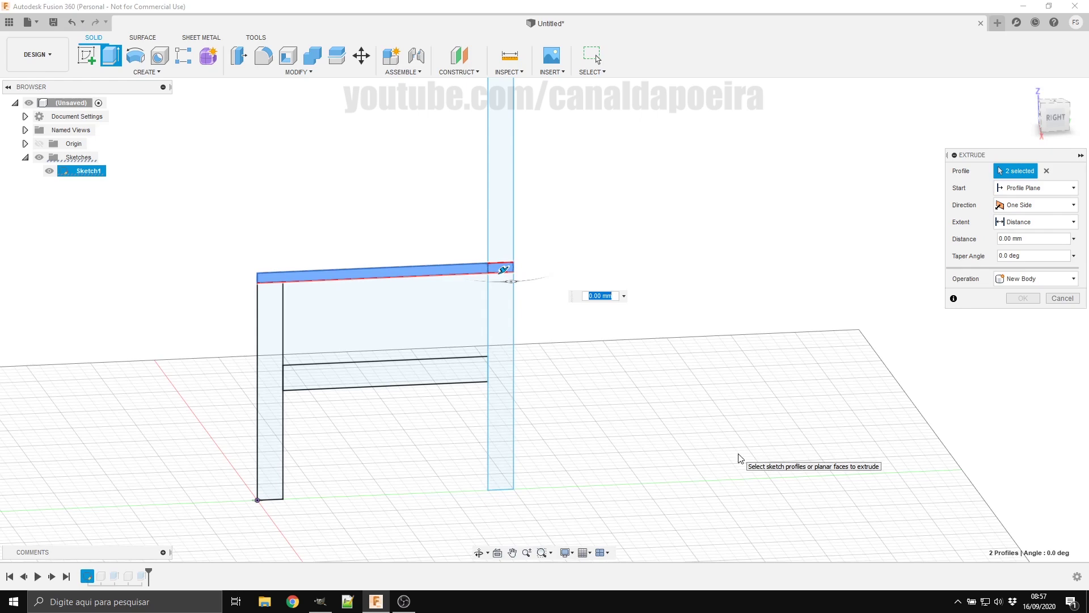
type("larg")
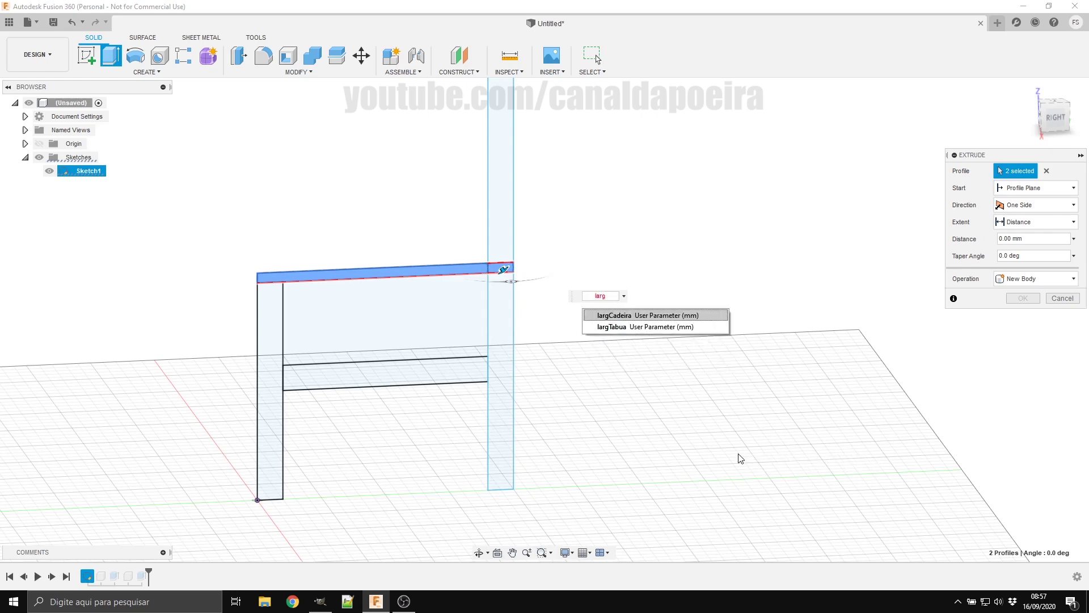
key("Return")
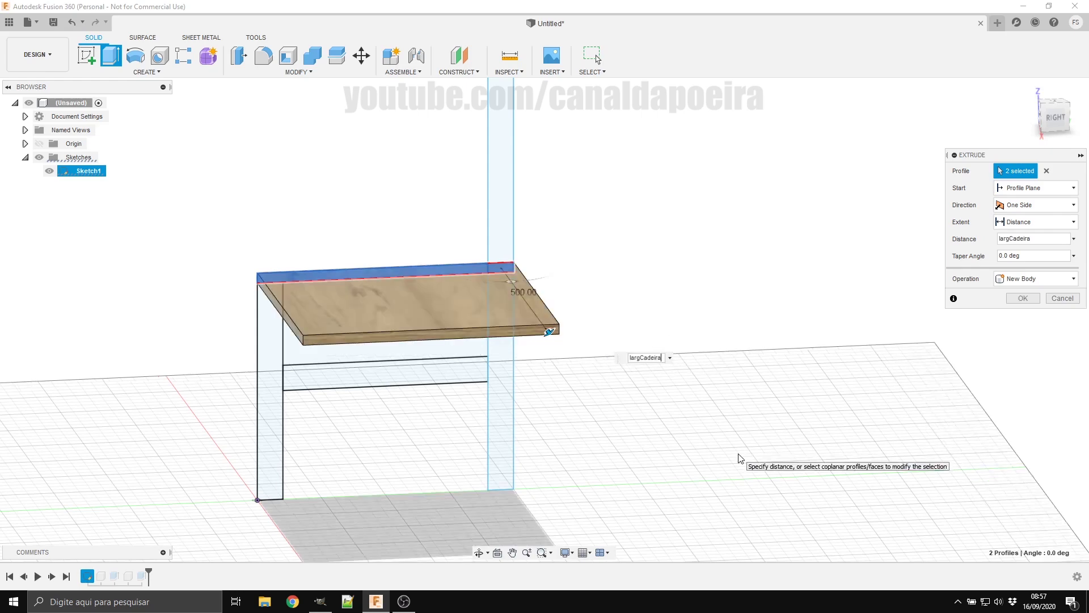
key("Return")
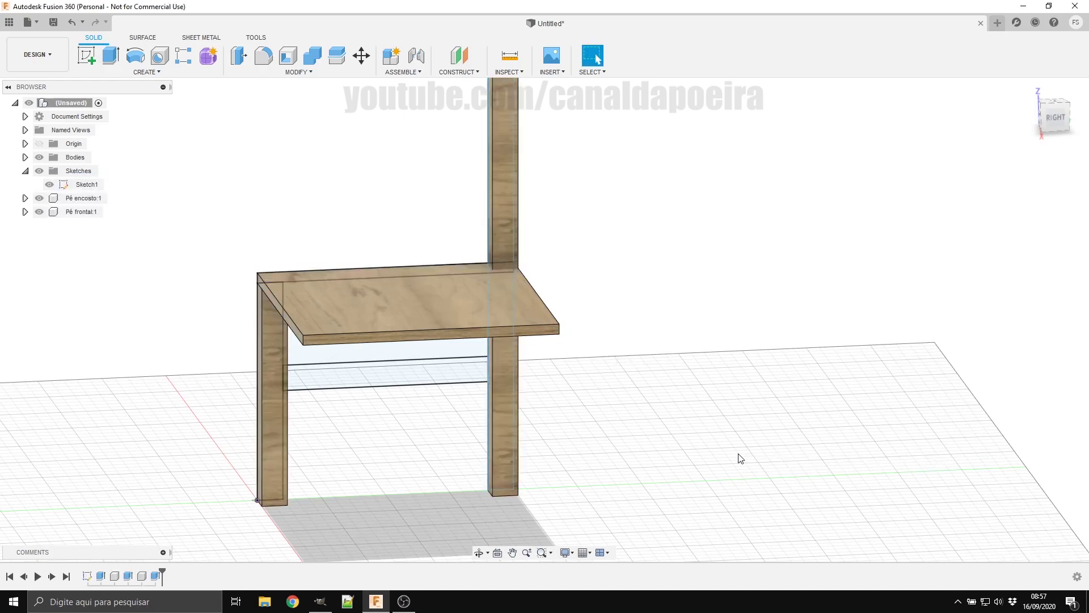
mouse_move(166, 311)
middle_mouse_down("shift")
mouse_move(330, 336)
mouse_move(206, 329)
mouse_move(129, 369)
mouse_move(180, 291)
mouse_move(155, 333)
mouse_move(177, 356)
middle_mouse_up("shift")
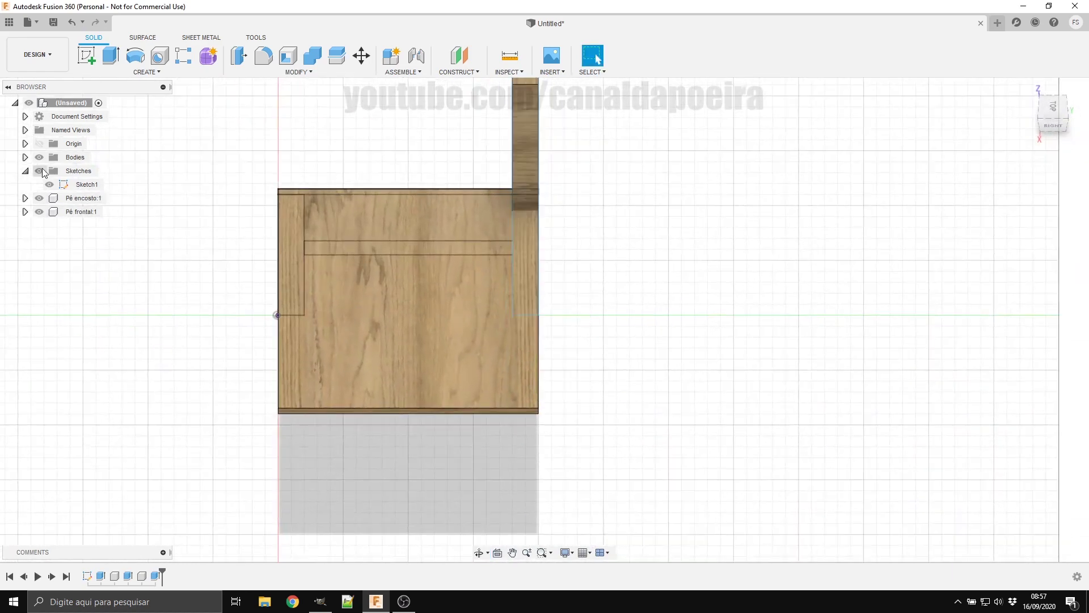
Step: Create a component from the seat's Body1
left_click(26, 158)
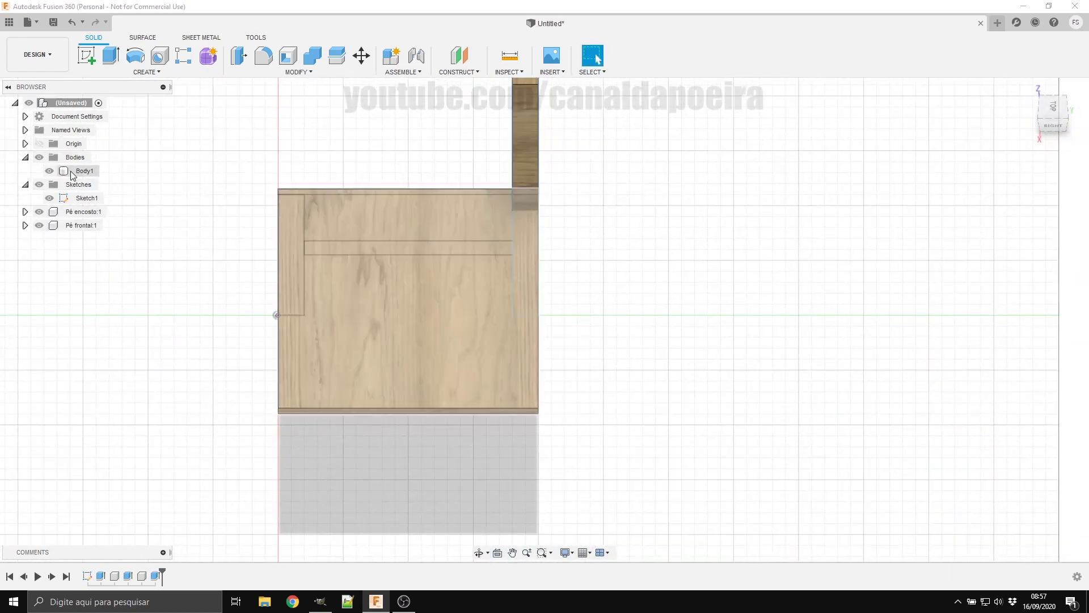
right_click(73, 175)
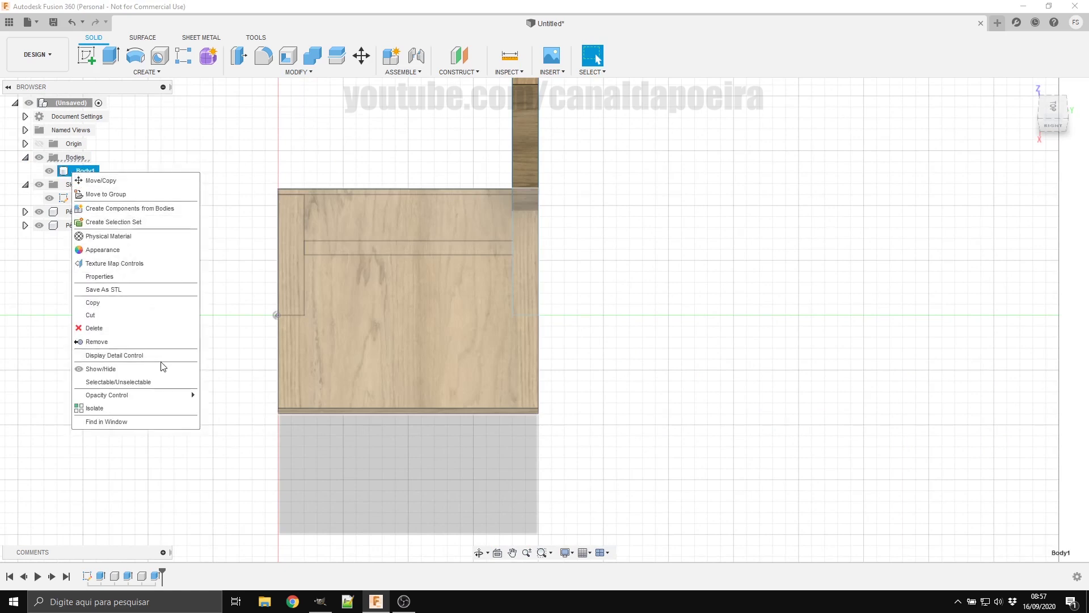
left_click(168, 210)
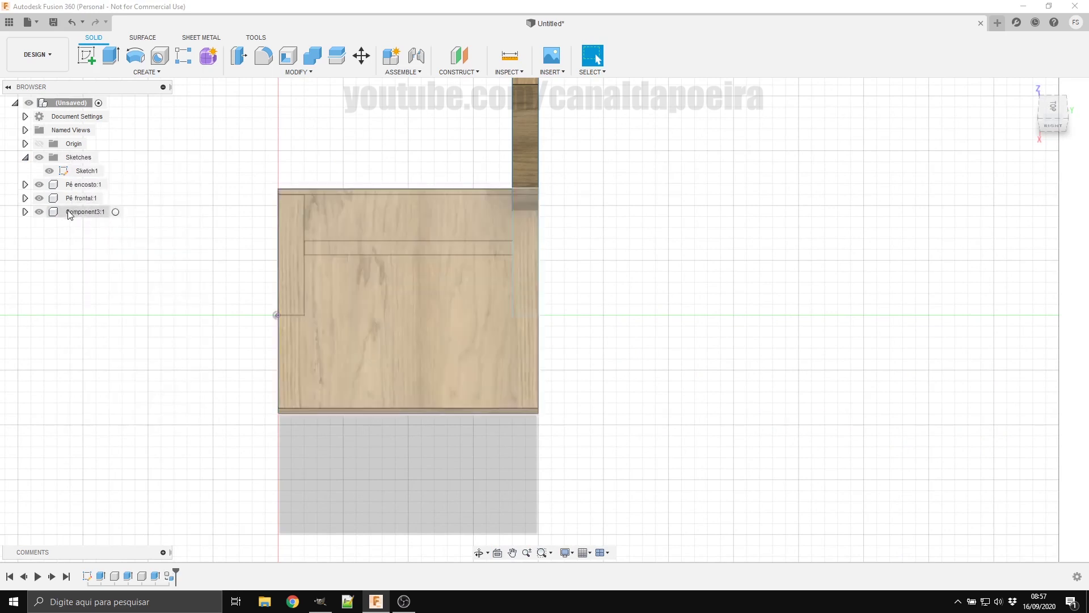
Step: Rename the new Component3:1 to 'Assento'
double_click(67, 211)
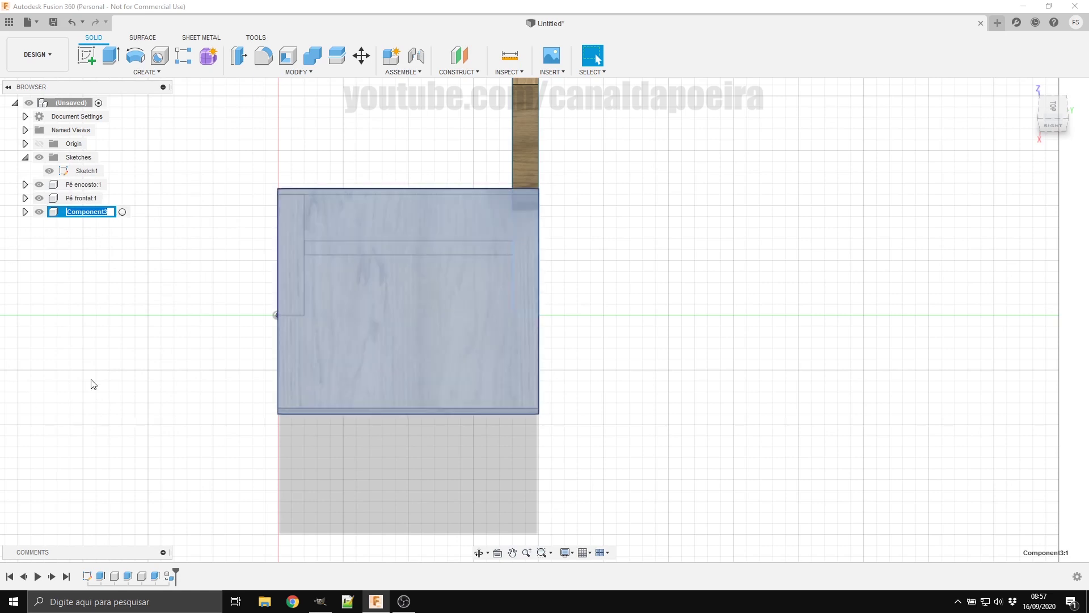
type("Assento")
key("Return")
mouse_move(209, 440)
middle_mouse_down("shift")
mouse_move(229, 396)
mouse_move(206, 396)
mouse_move(216, 407)
mouse_move(209, 450)
mouse_move(151, 450)
mouse_move(102, 403)
mouse_move(233, 452)
mouse_move(224, 376)
mouse_move(227, 414)
mouse_move(239, 420)
middle_mouse_up("shift")
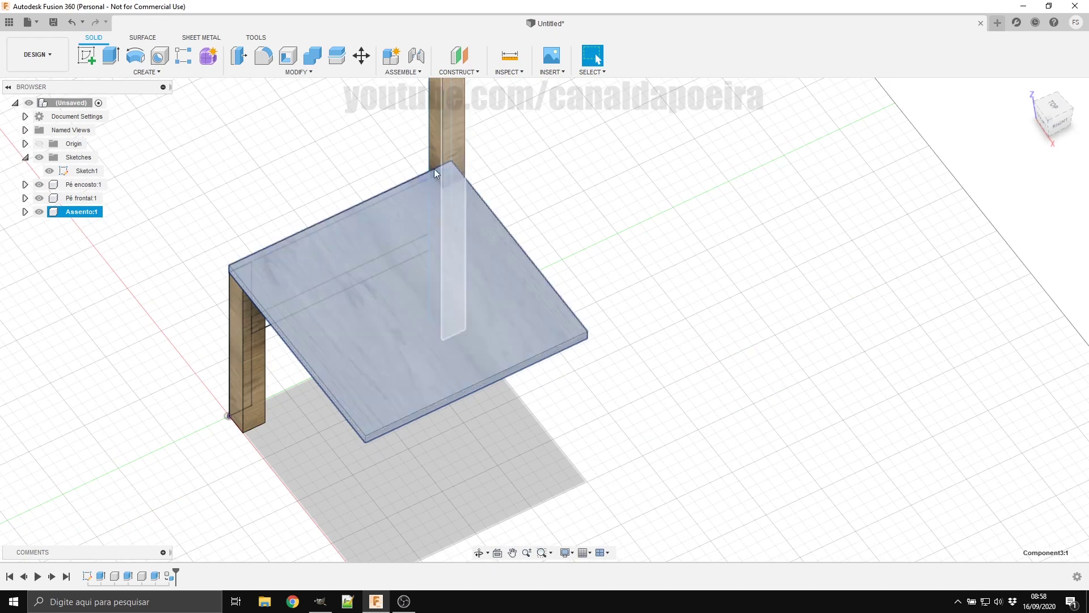
left_click(134, 357)
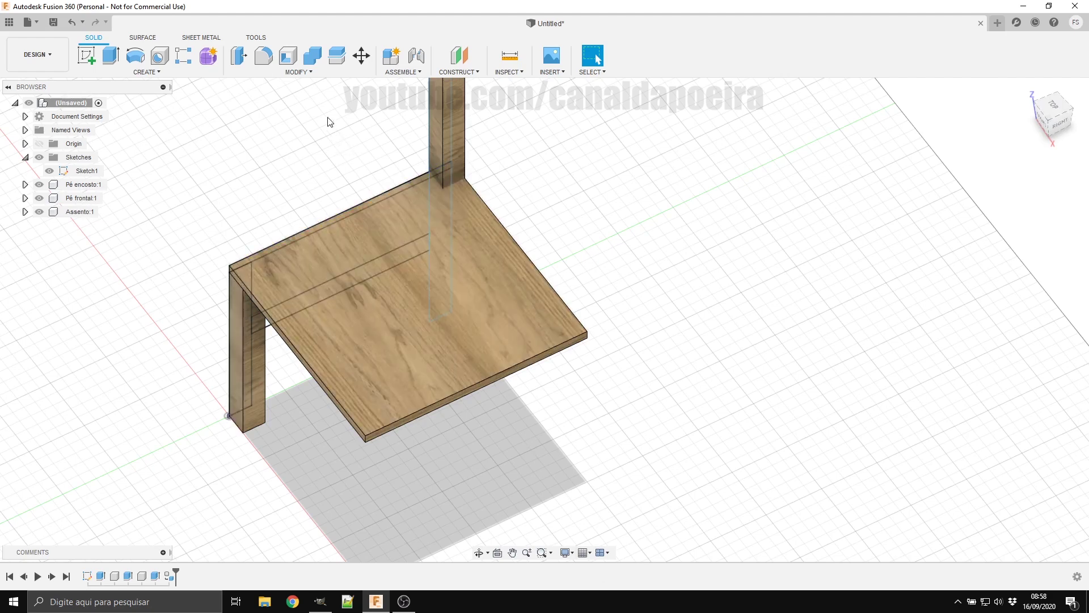
Step: Combine-cut the back leg from the seat with Keep Tools checked
left_click(312, 57)
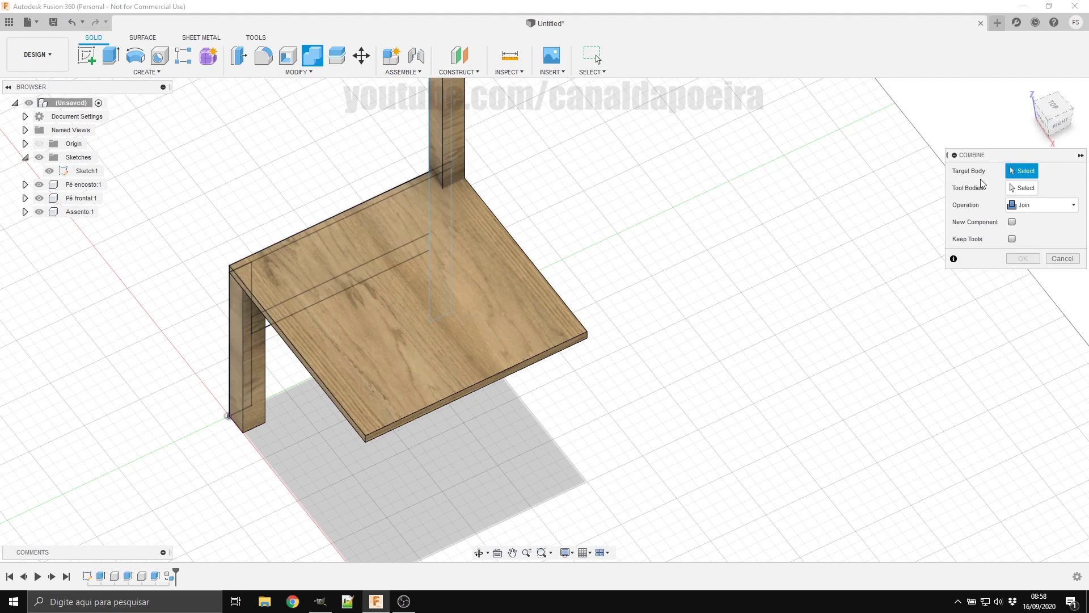
left_click(352, 324)
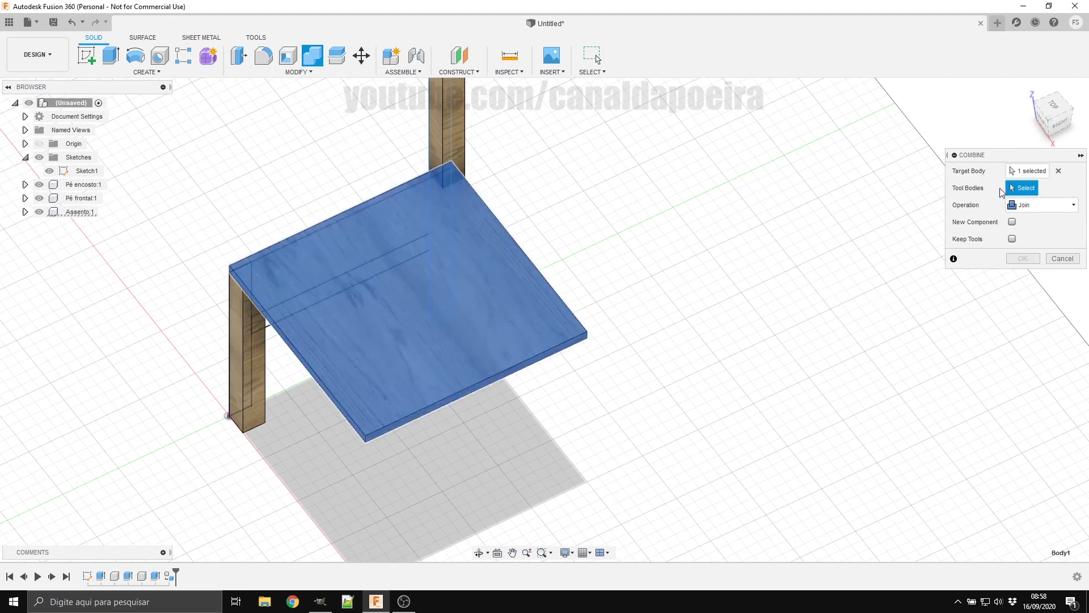
left_click(449, 134)
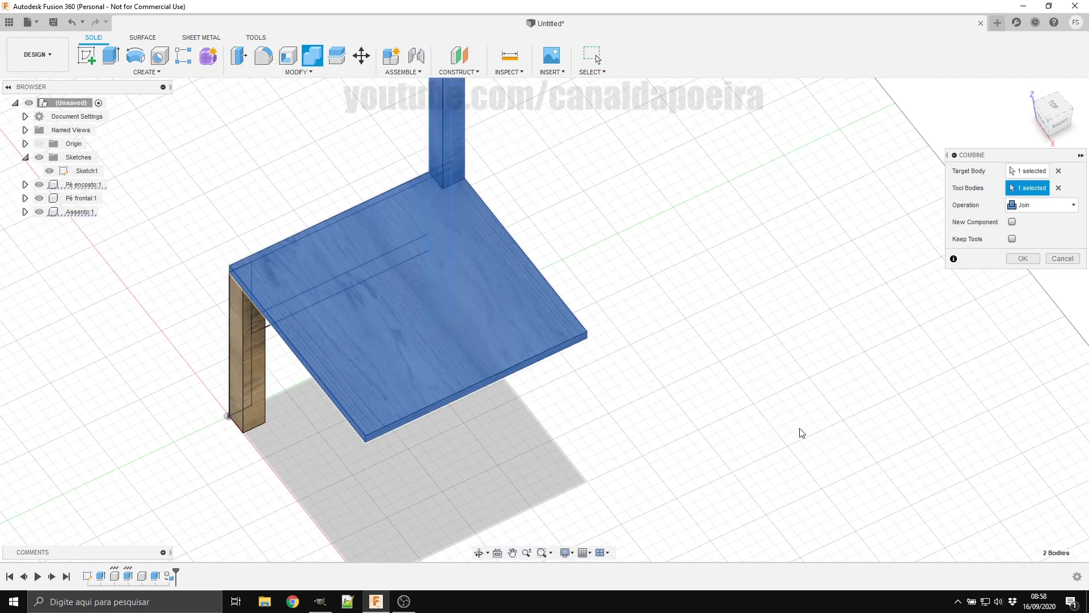
left_click(1030, 204)
left_click(1033, 232)
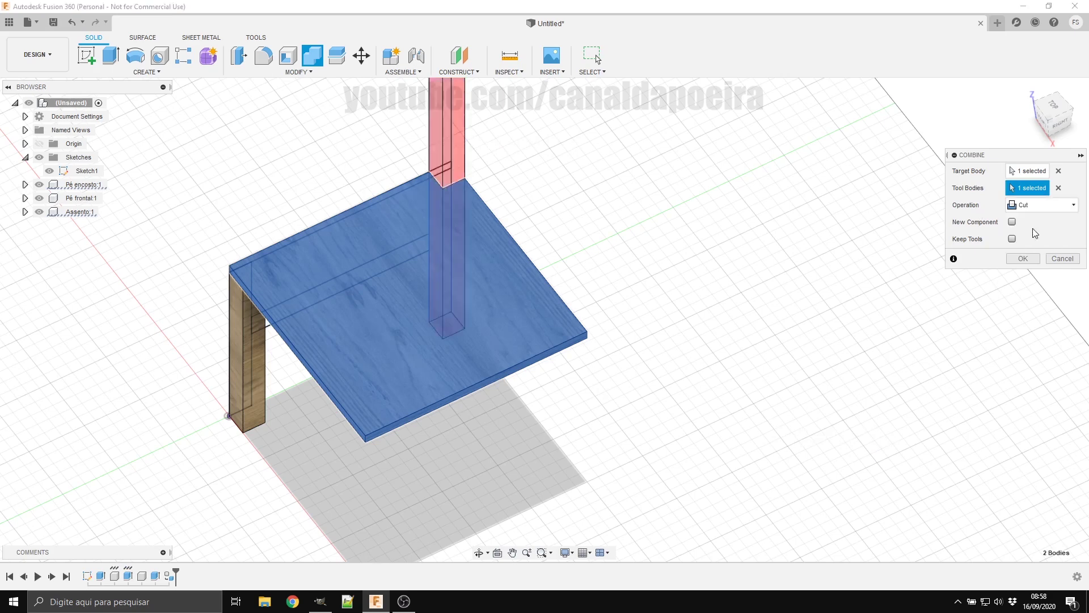
left_click(1012, 238)
left_click(1023, 258)
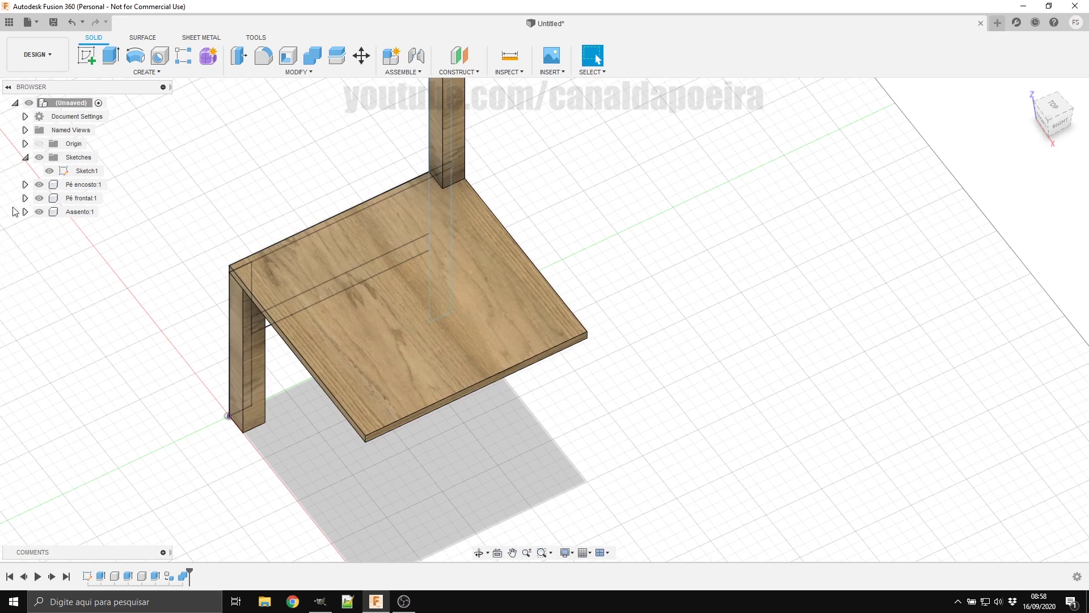
Step: Show the Pé encosto leg again and orbit to a side view of the chair
left_click(39, 199)
left_click(38, 184)
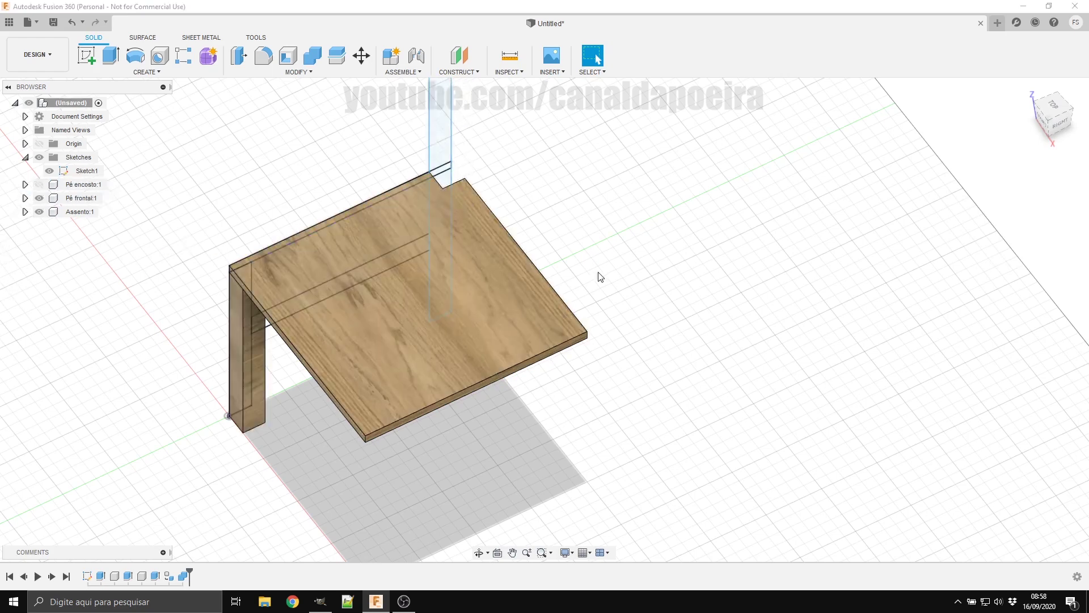
left_click(40, 187)
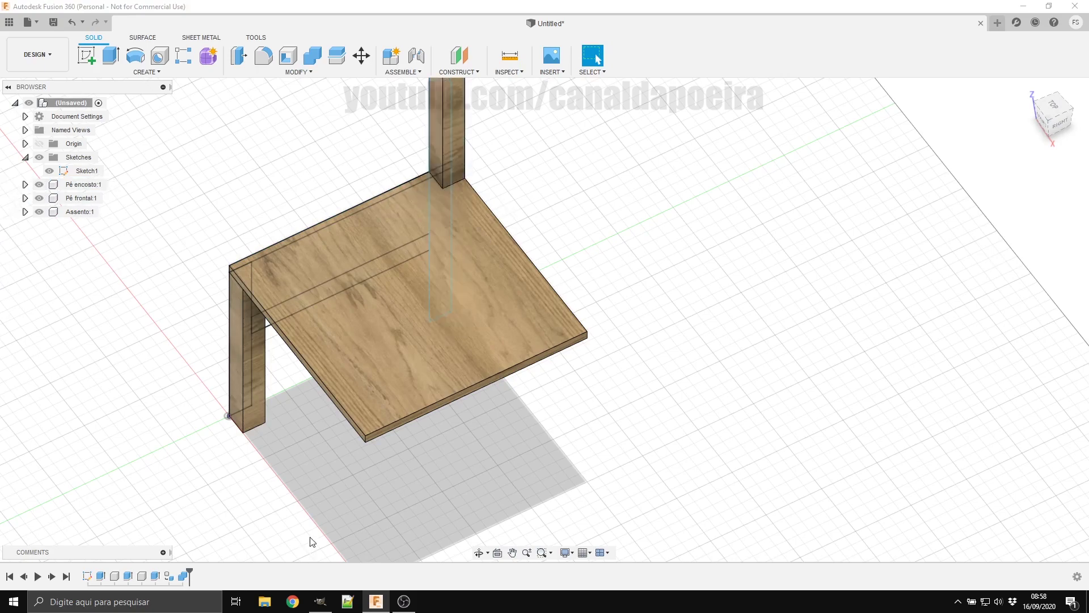
scroll(258, 436, "down", 3)
scroll(299, 446, "up", 2)
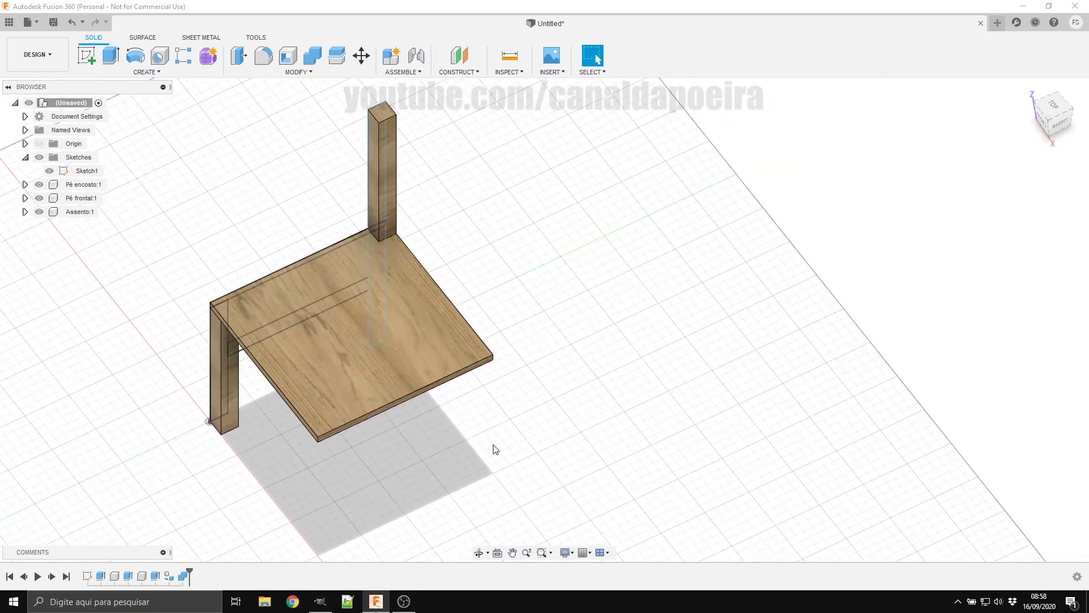
mouse_move(494, 447)
middle_mouse_down("shift")
mouse_move(462, 401)
mouse_move(487, 450)
mouse_move(474, 421)
mouse_move(488, 424)
mouse_move(392, 434)
middle_mouse_up("shift")
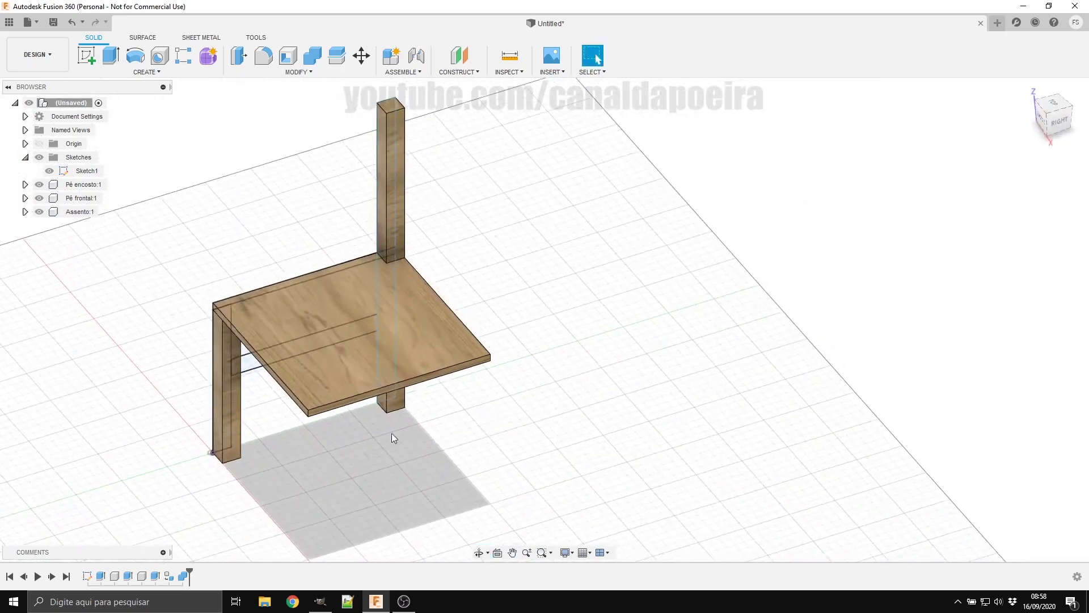
scroll(107, 450, "down", 3)
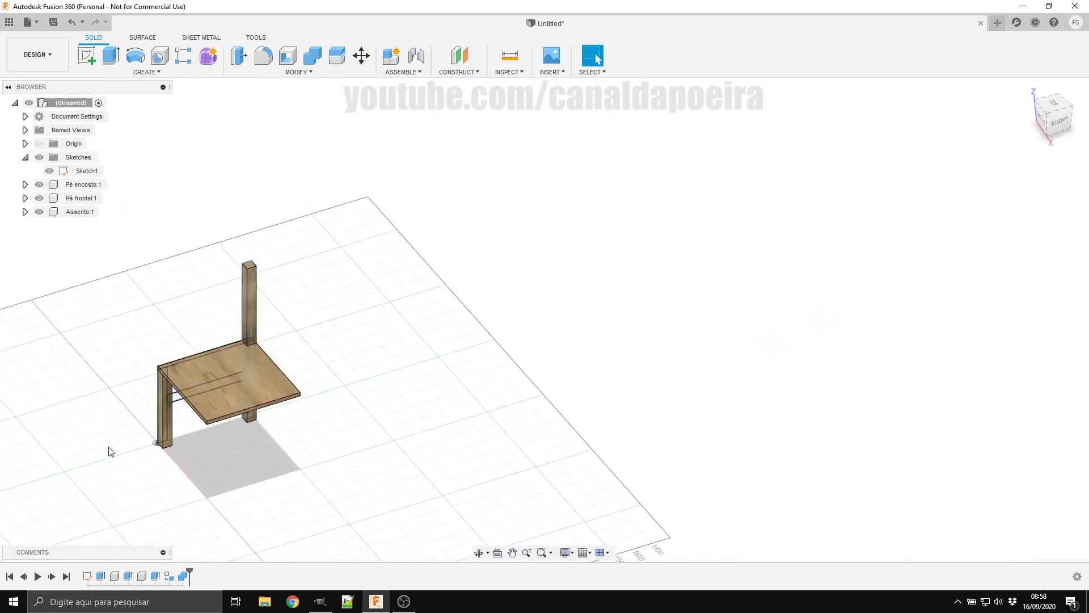
scroll(128, 467, "up", 2)
scroll(159, 458, "up", 1)
scroll(161, 459, "up", 1)
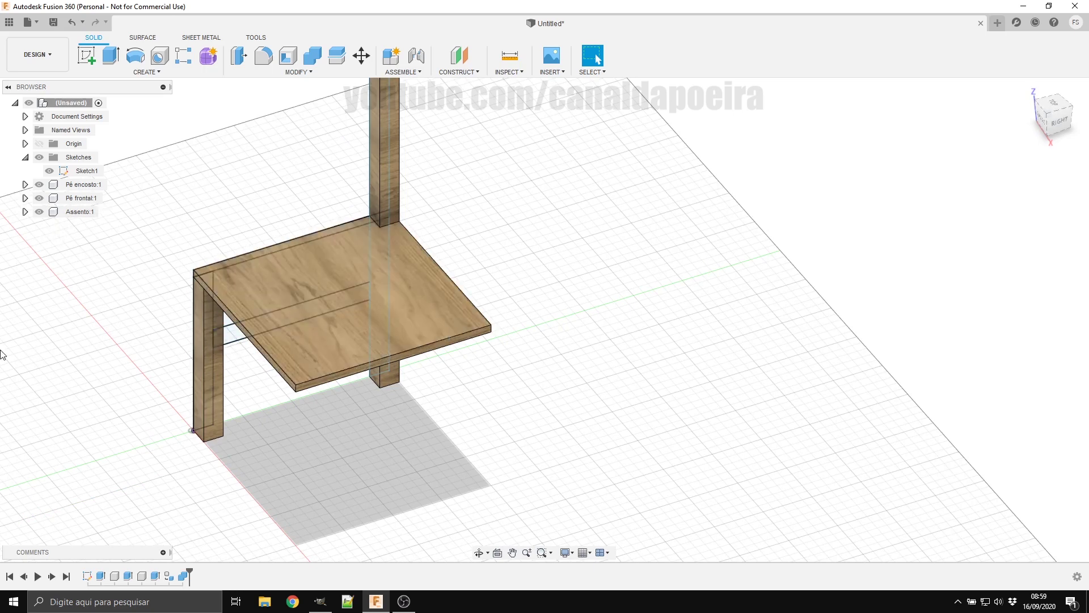
Step: Extrude Sketch1's middle rail profile with the altTabua parameter as distance
double_click(86, 171)
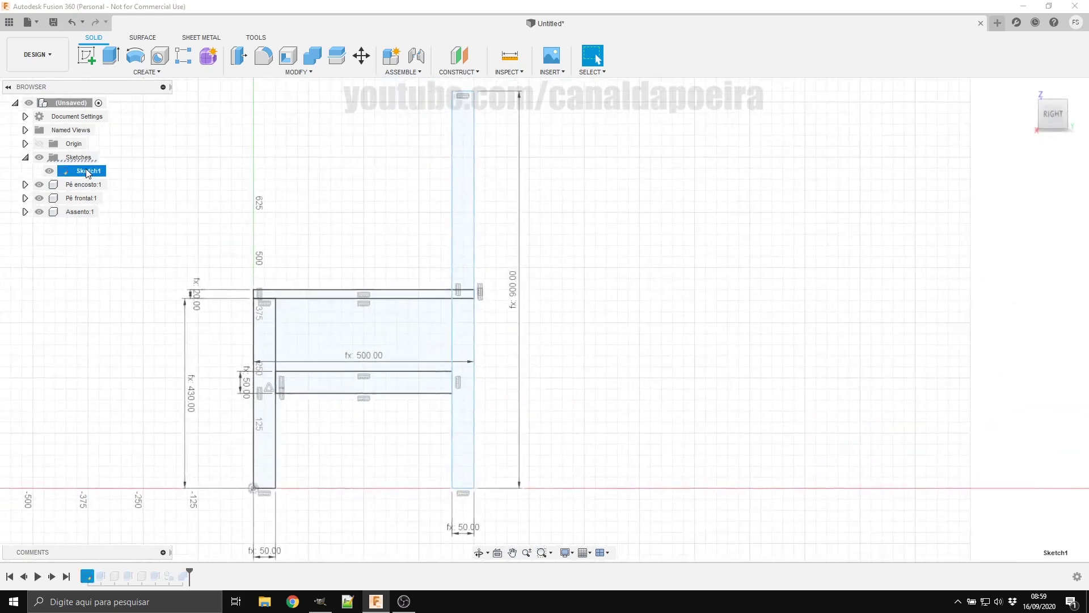
key("e")
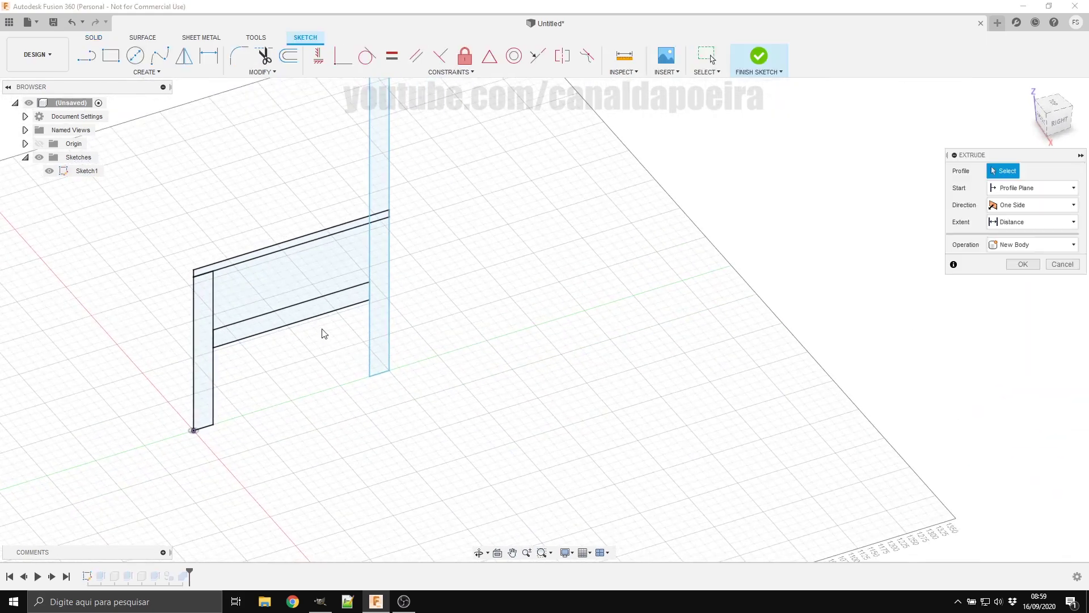
left_click(325, 309)
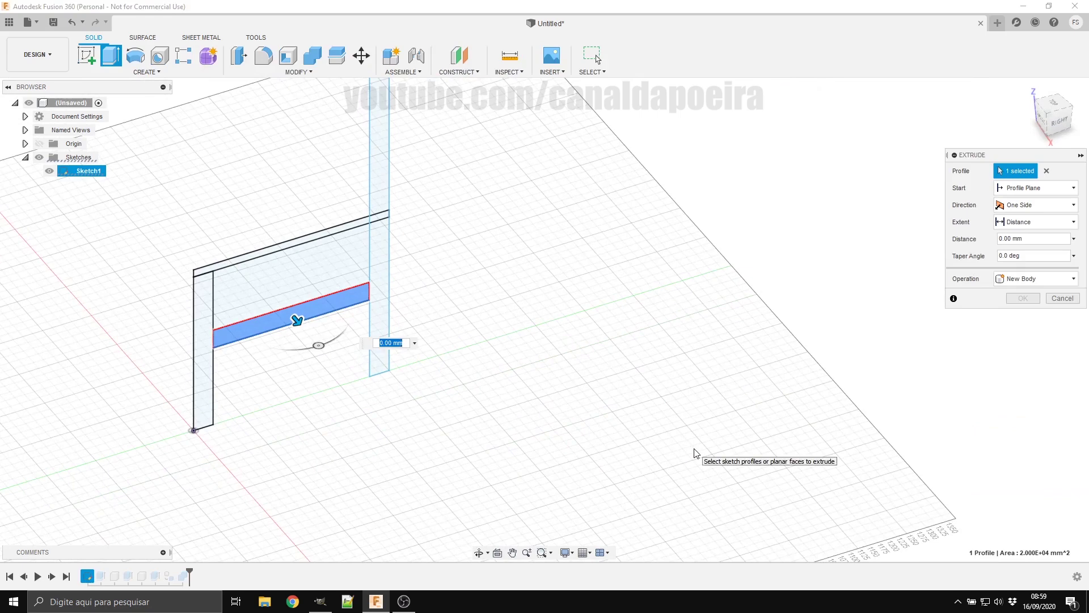
type("alt")
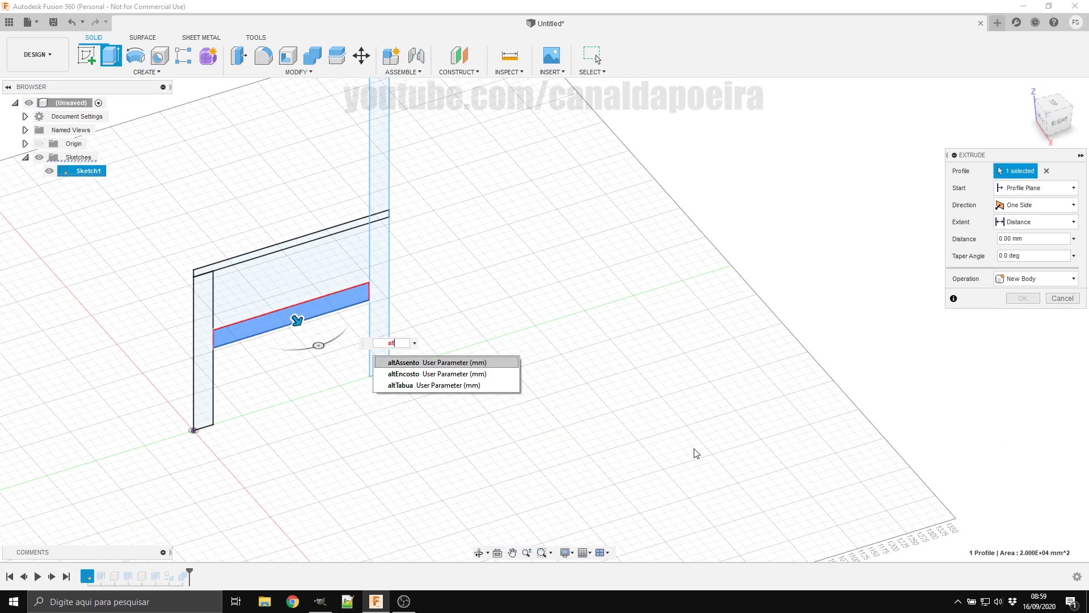
key("BackSpace")
key("BackSpace")
key("BackSpace")
type("mad")
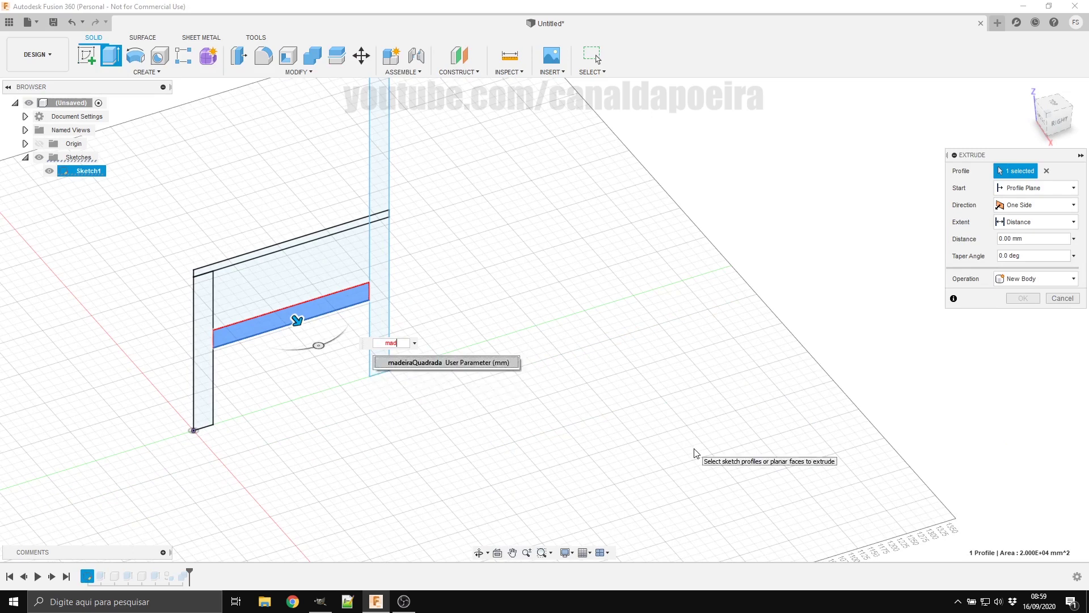
key("BackSpace")
key("BackSpace")
key("BackSpace")
type("tab")
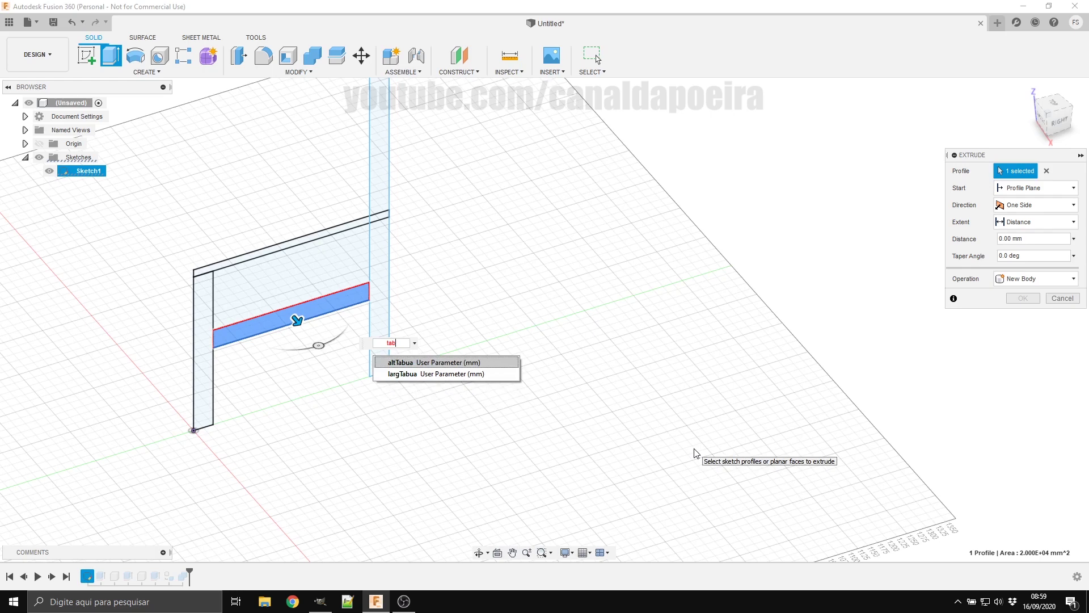
key("Return")
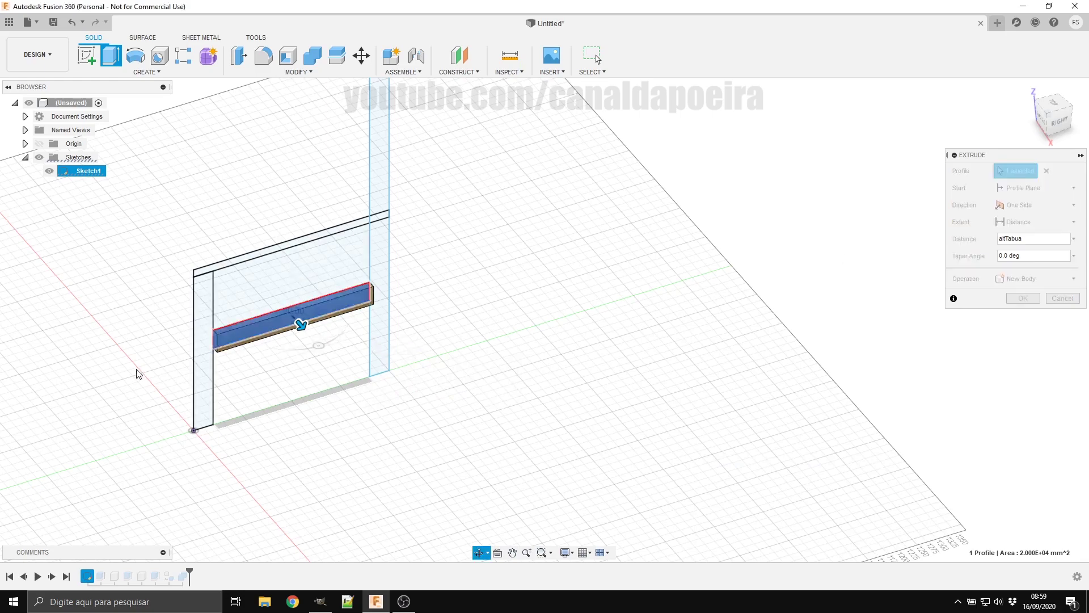
Step: Check the rail extrusion preview from two angles and open the Start options
mouse_move(148, 376)
middle_mouse_down("shift")
mouse_move(238, 390)
mouse_move(219, 389)
middle_mouse_up("shift")
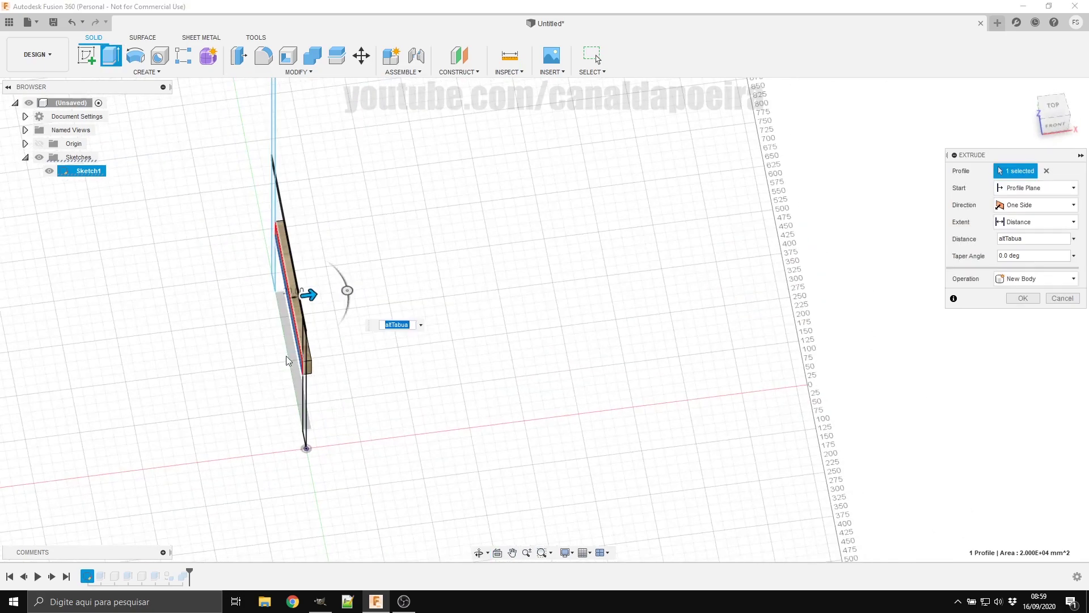
middle_click_drag(376, 393, 325, 384, "shift")
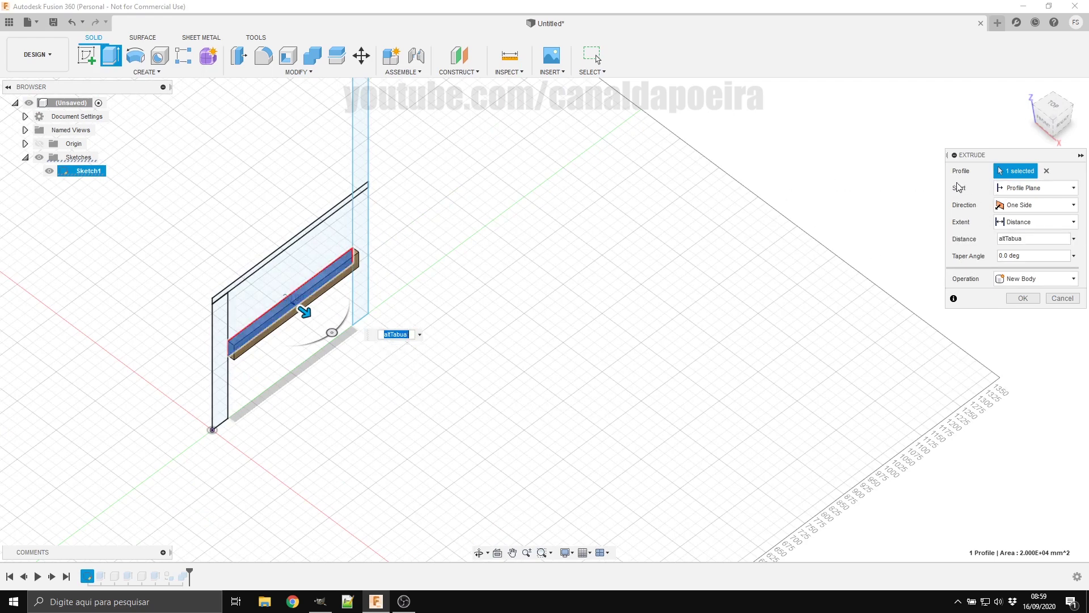
left_click(1020, 192)
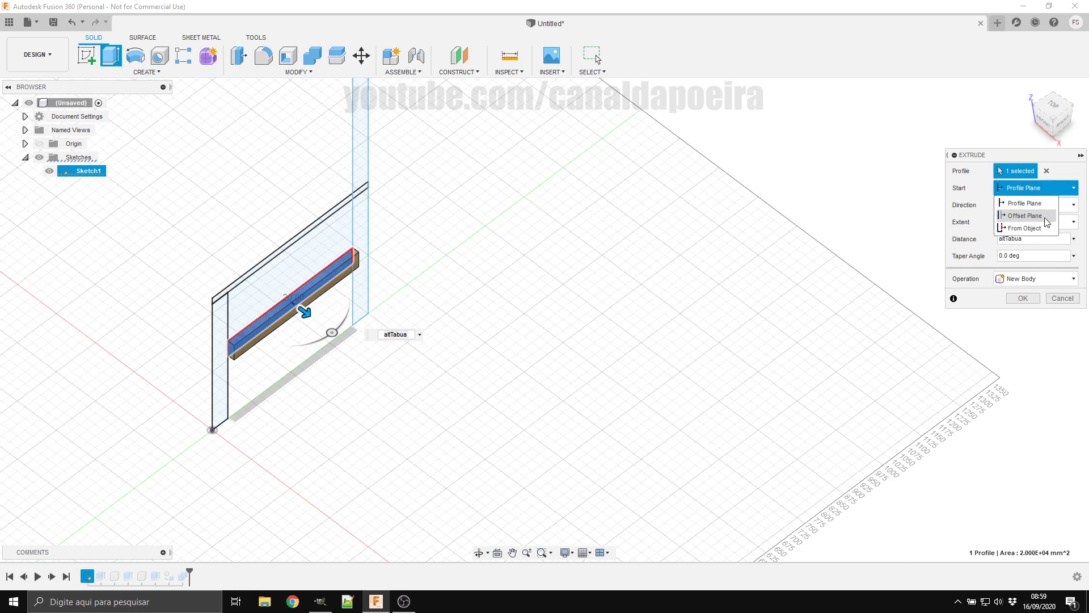
Step: Start the rail extrusion from an offset plane at (madeiraQuadrada-altTabua)/2
left_click(1044, 216)
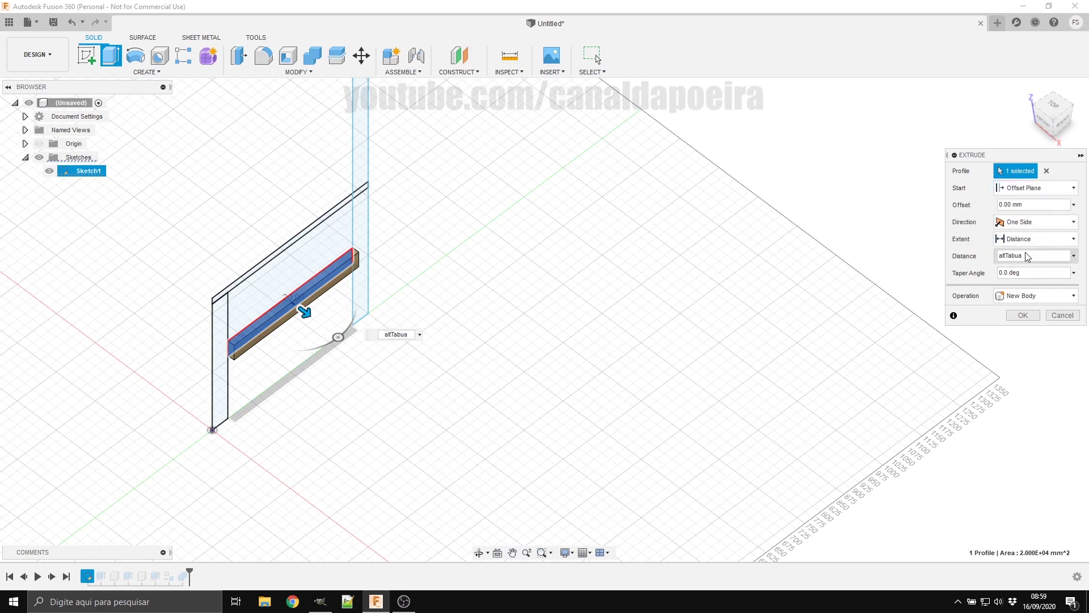
left_click(1045, 204)
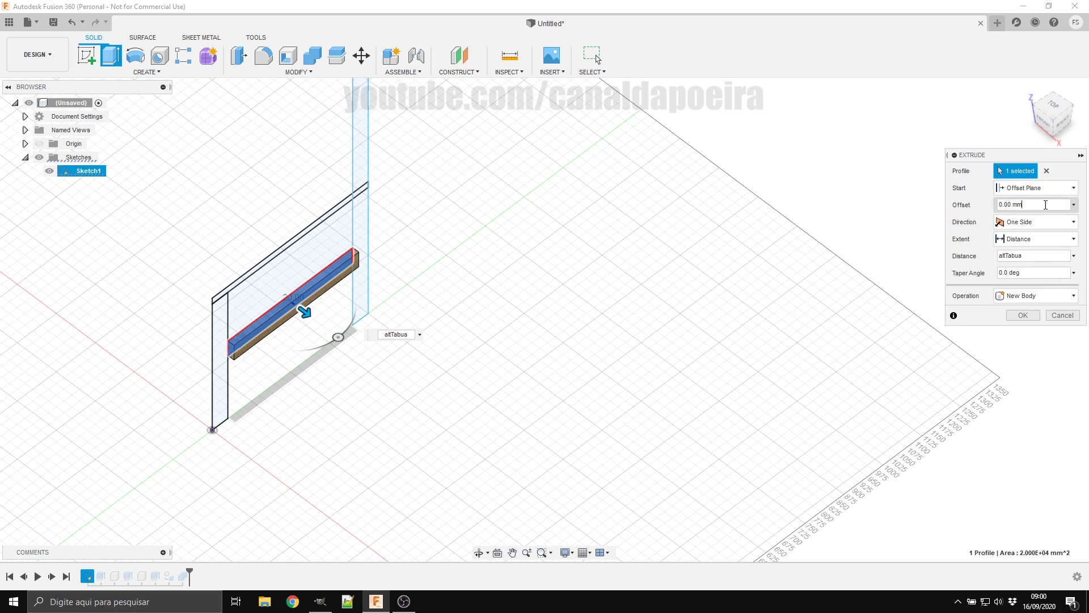
key("shift+Left")
key("shift+Left")
key("shift+Left")
key("shift+Left")
key("shift+Left")
key("shift+Left")
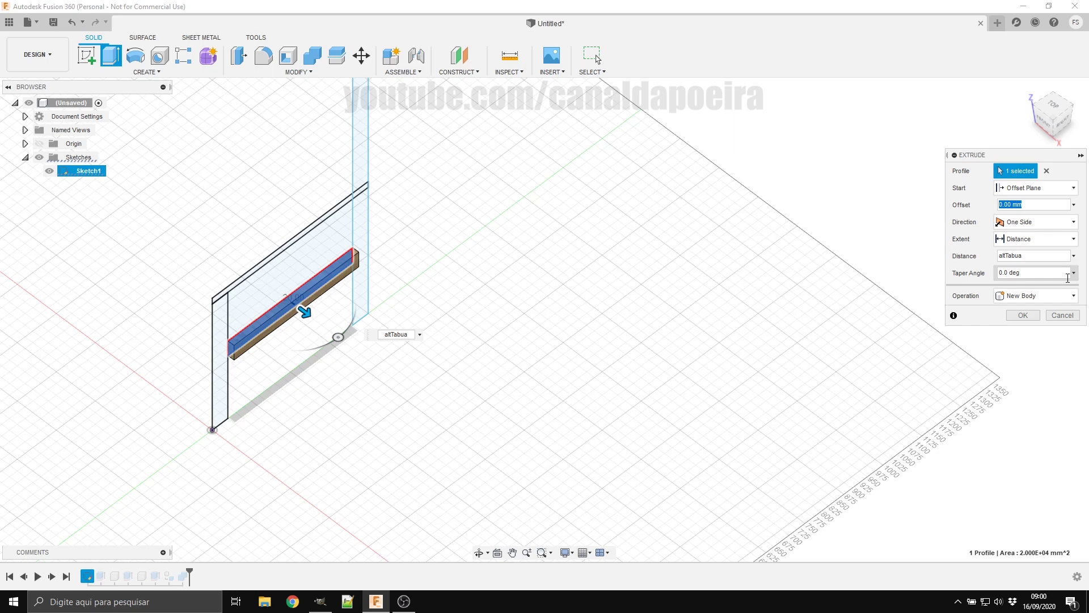
type("m")
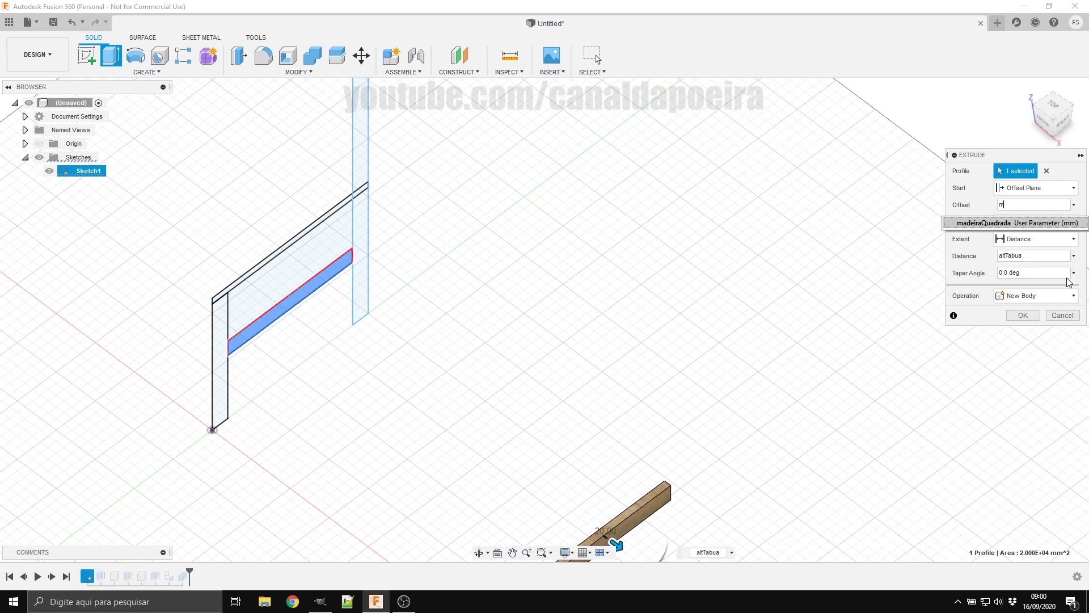
key("Return")
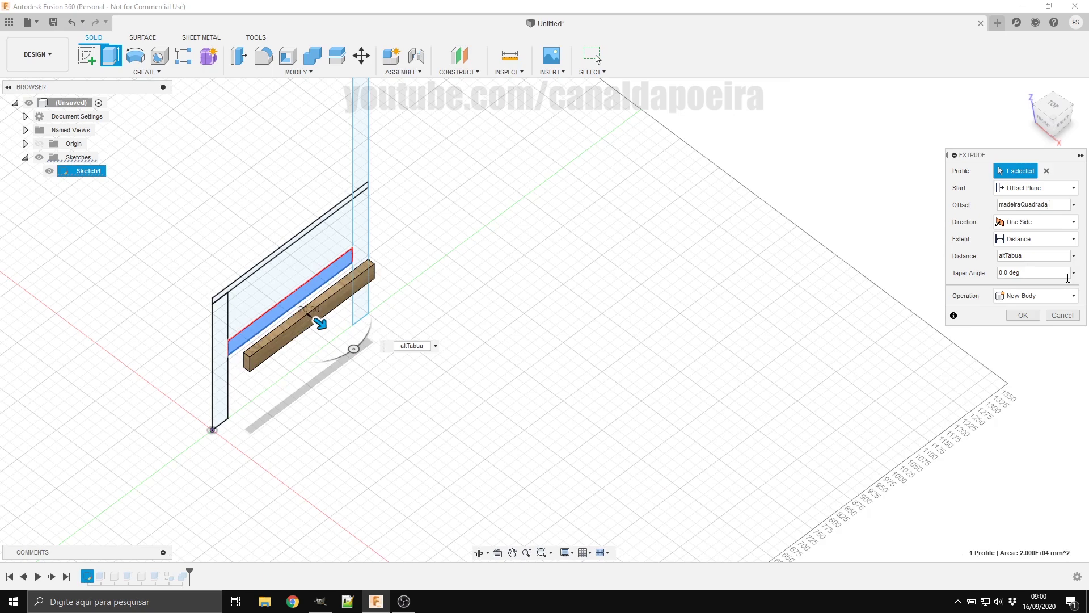
type("al")
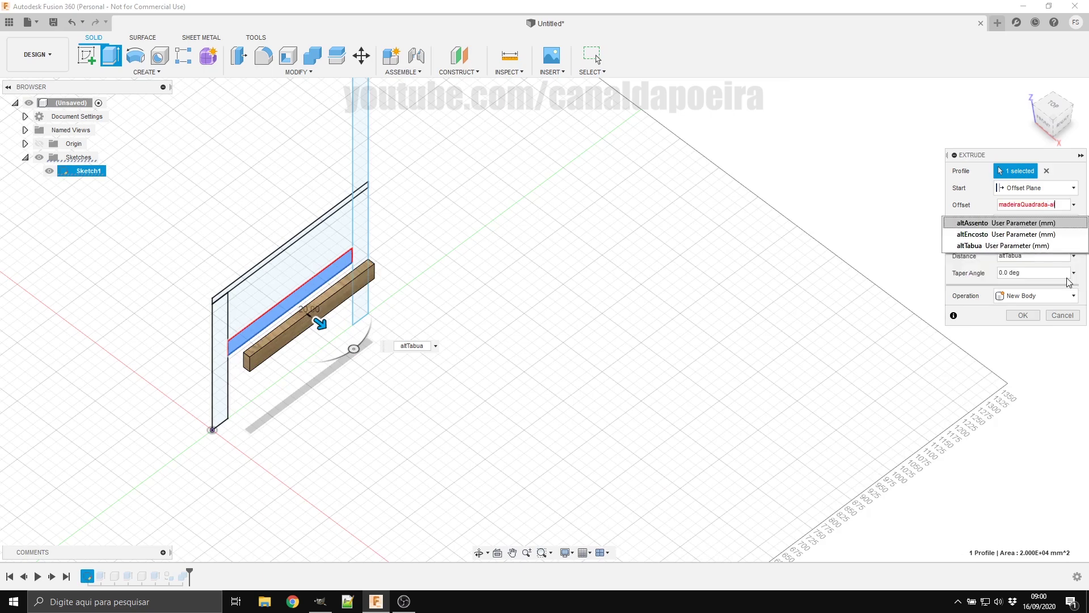
key("Down")
key("Down")
key("Return")
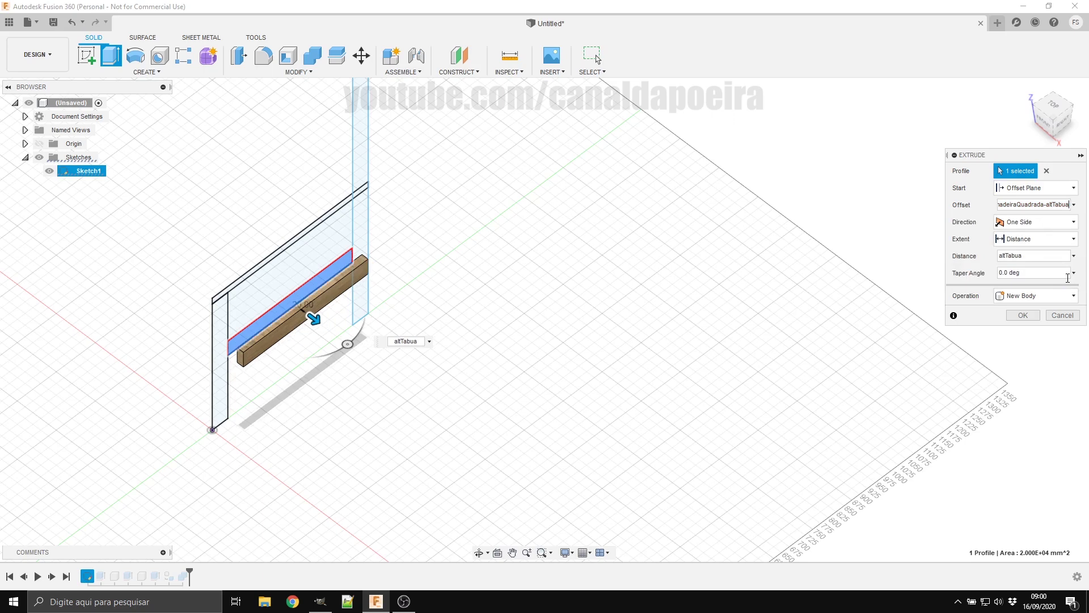
type(")")
key("Left")
key("Left")
key("Left")
key("Left")
key("Left")
key("Left")
type("(")
key("Right")
key("Right")
key("Right")
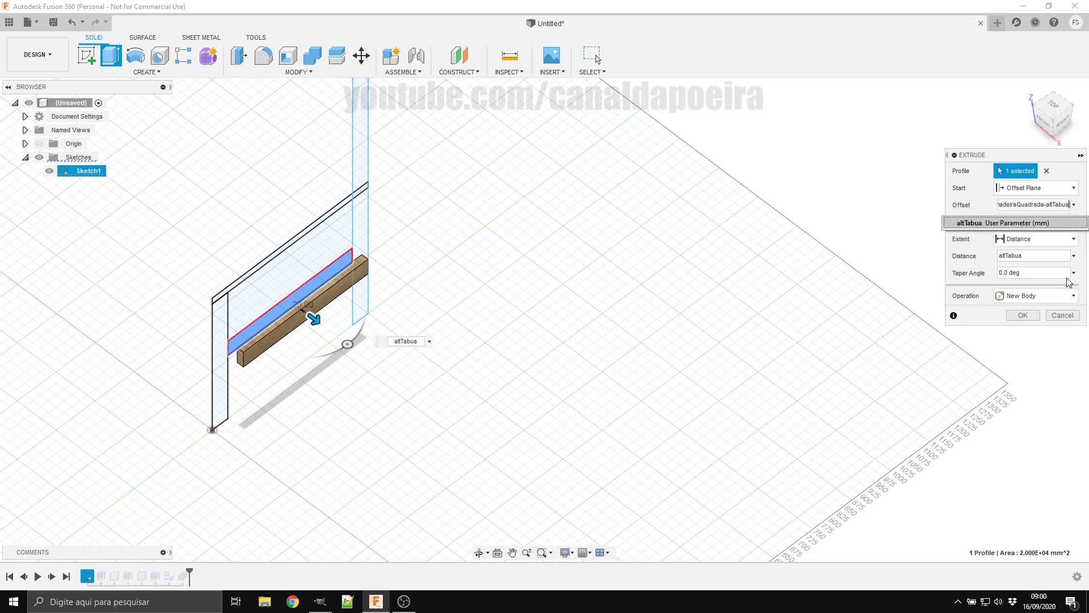
key("Right")
key("Right")
key("Right")
key("Left")
key("Left")
key("Left")
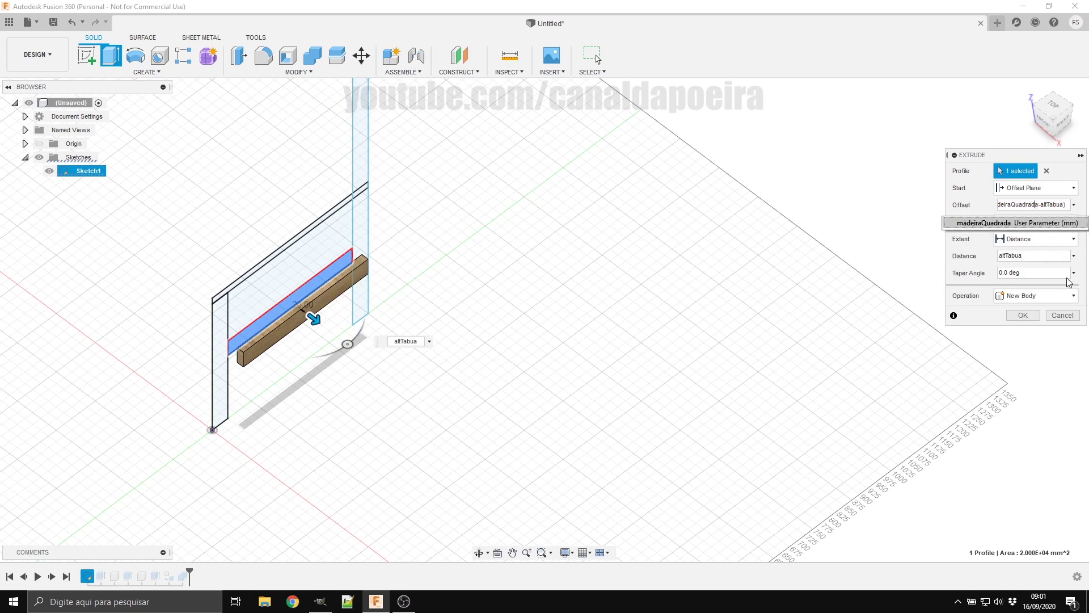
key("Left")
key("Left")
key("Left")
key("Right")
key("Right")
key("Right")
key("Right")
key("Right")
key("Right")
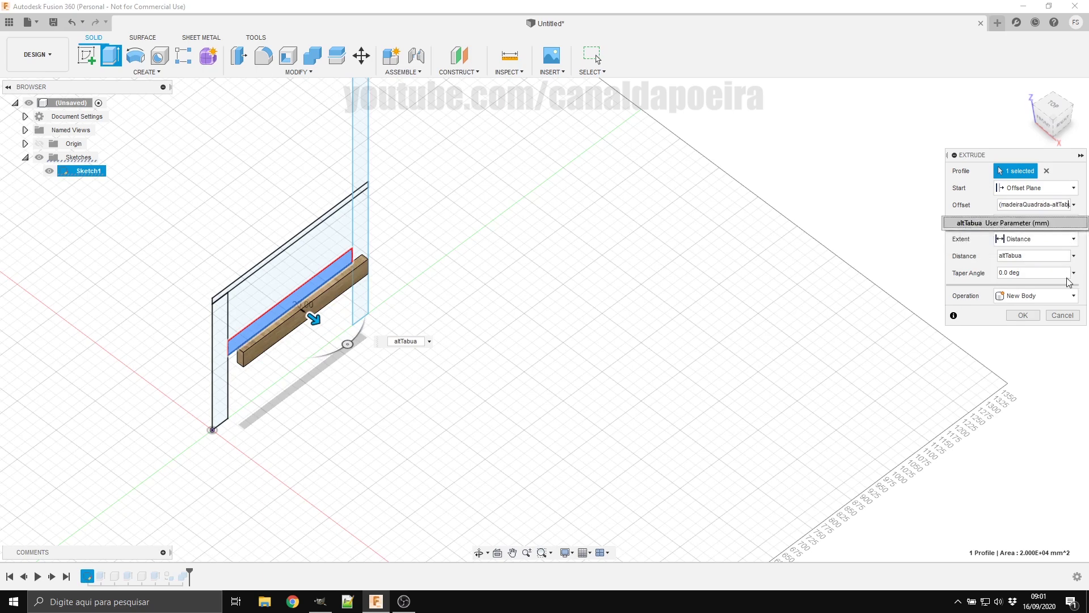
key("Right")
key("Right")
key("Right")
type("/2")
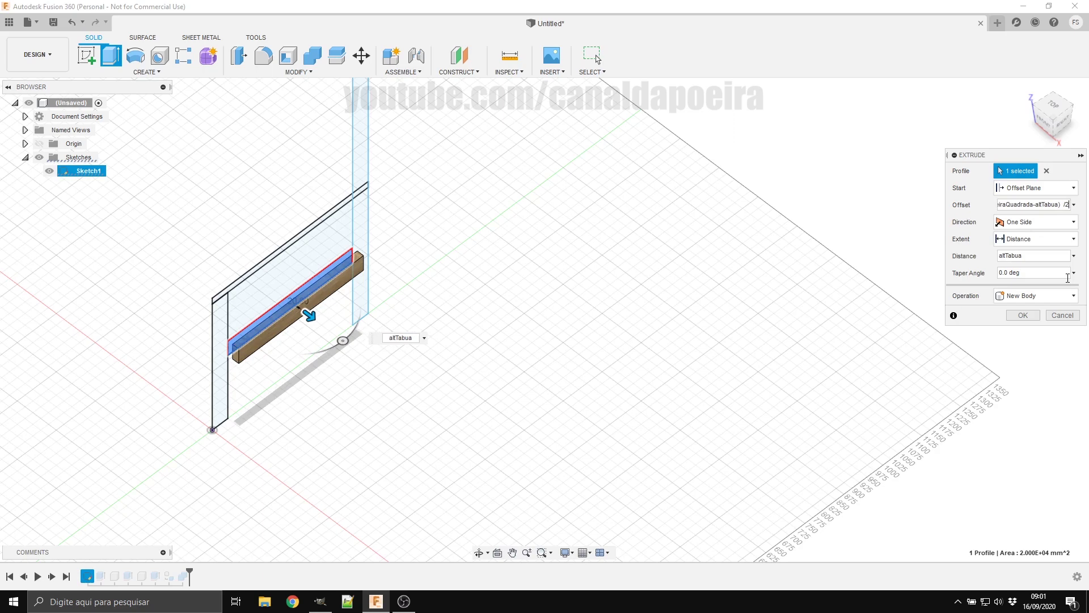
Step: Set the extrusion operation to New Component and finish the rail
left_click(1031, 296)
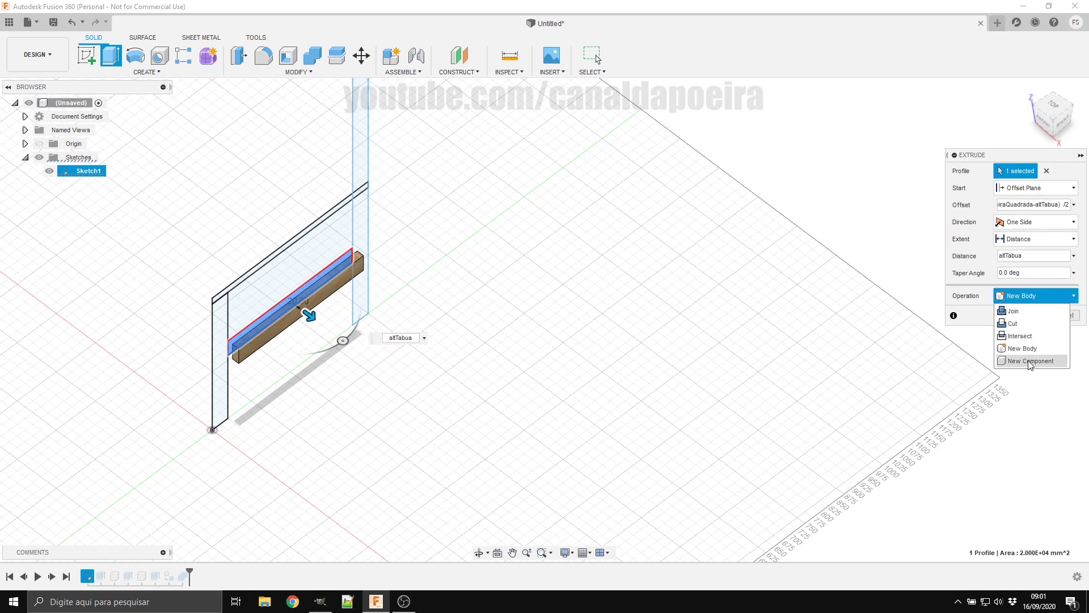
left_click(1045, 363)
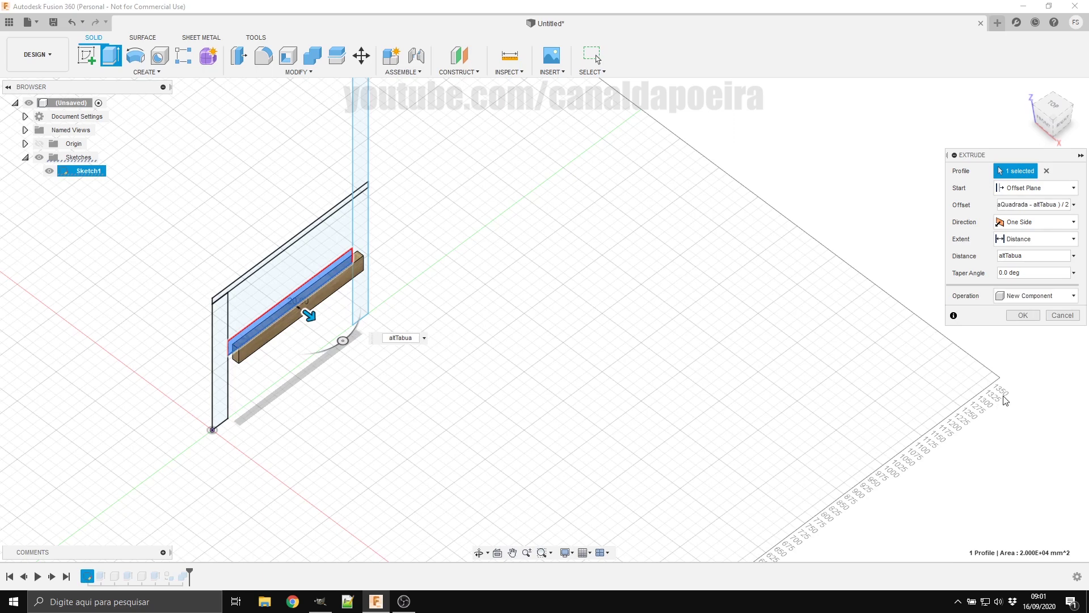
left_click(1030, 317)
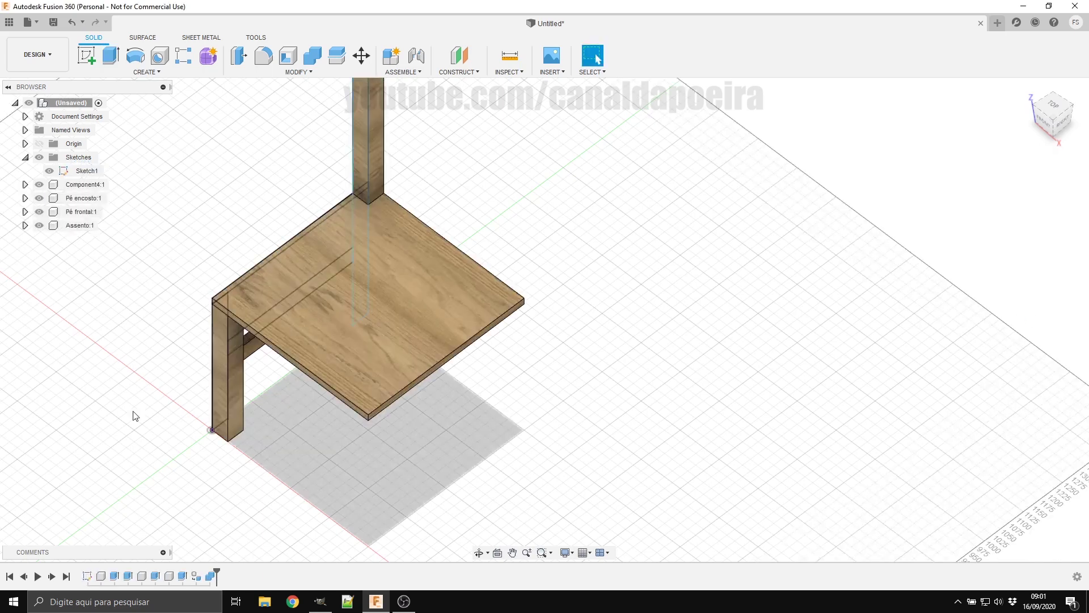
Step: Hide Sketch1 and orbit the chair to an isometric view
left_click(51, 172)
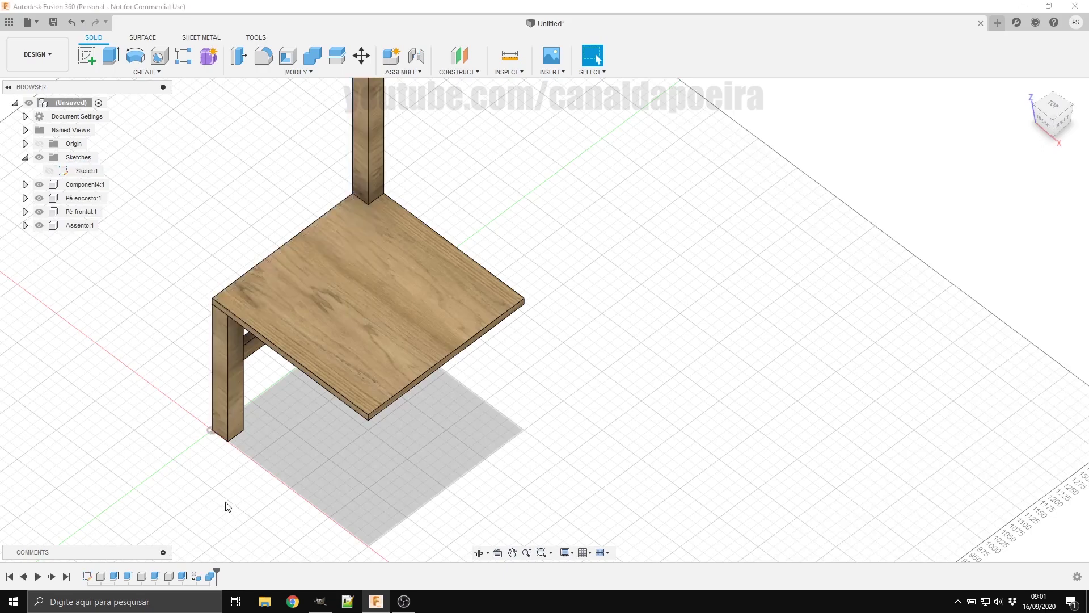
middle_click_drag(224, 505, 226, 456, "shift")
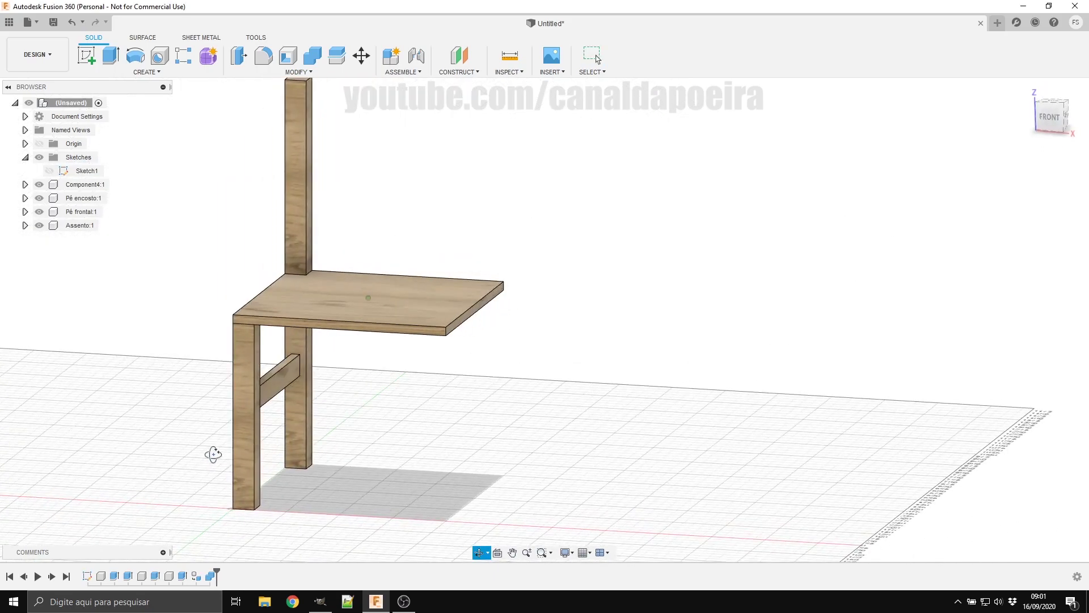
middle_click_drag(225, 456, 216, 478, "shift")
scroll(216, 478, "up", 5)
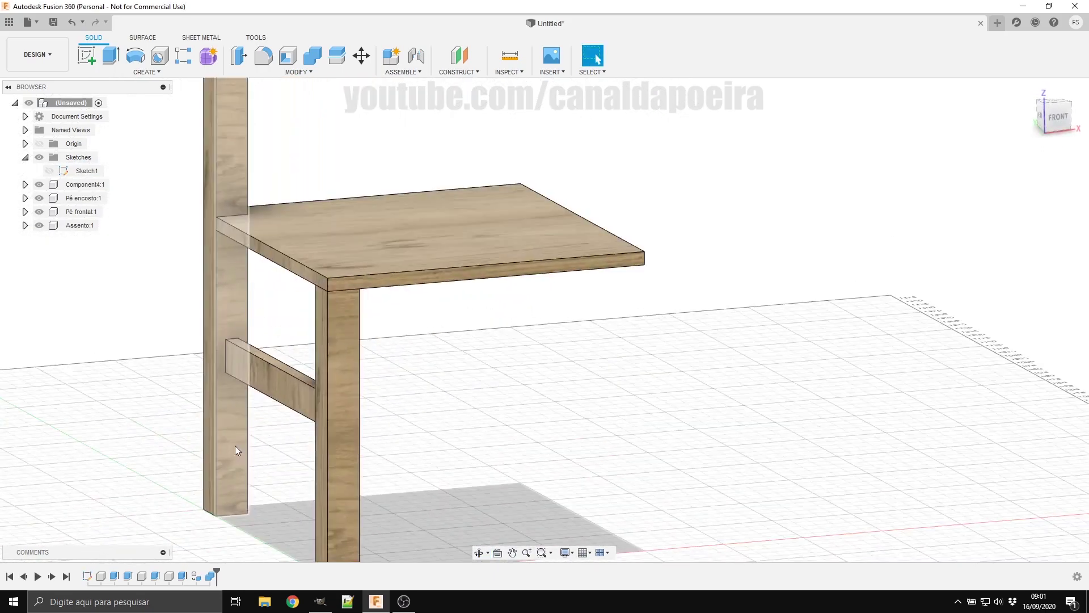
scroll(236, 448, "up", 5)
Step: Inspect the rail between the legs, then hide Pé encosto and Pé frontal
mouse_move(493, 401)
middle_mouse_down()
mouse_move(716, 380)
mouse_move(705, 377)
middle_mouse_up()
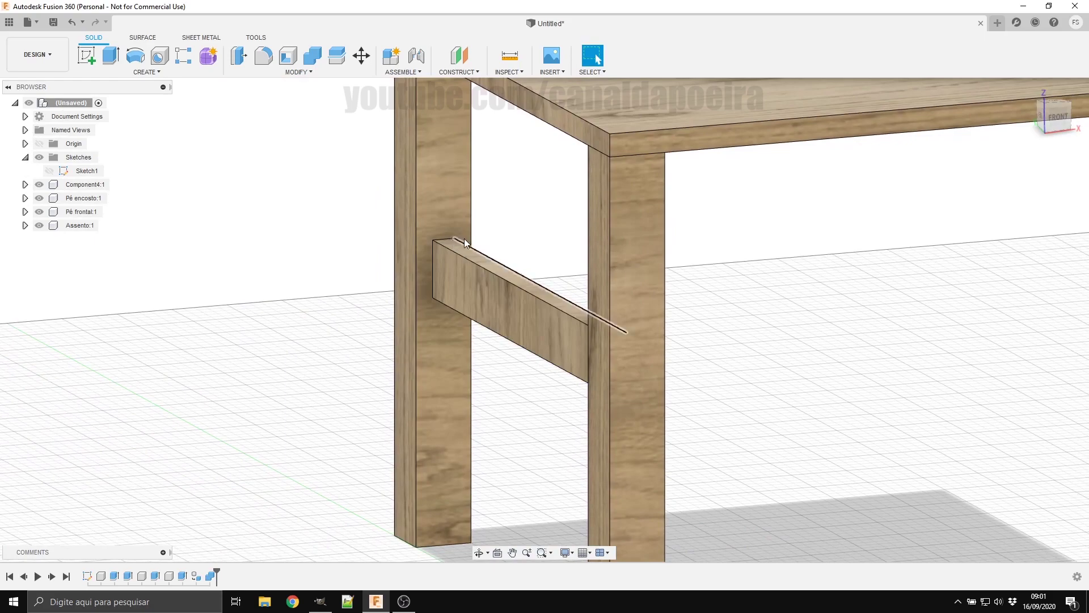
mouse_move(720, 309)
middle_mouse_down("shift")
mouse_move(696, 330)
mouse_move(683, 296)
mouse_move(700, 304)
mouse_move(673, 310)
middle_mouse_up("shift")
scroll(673, 311, "down", 2)
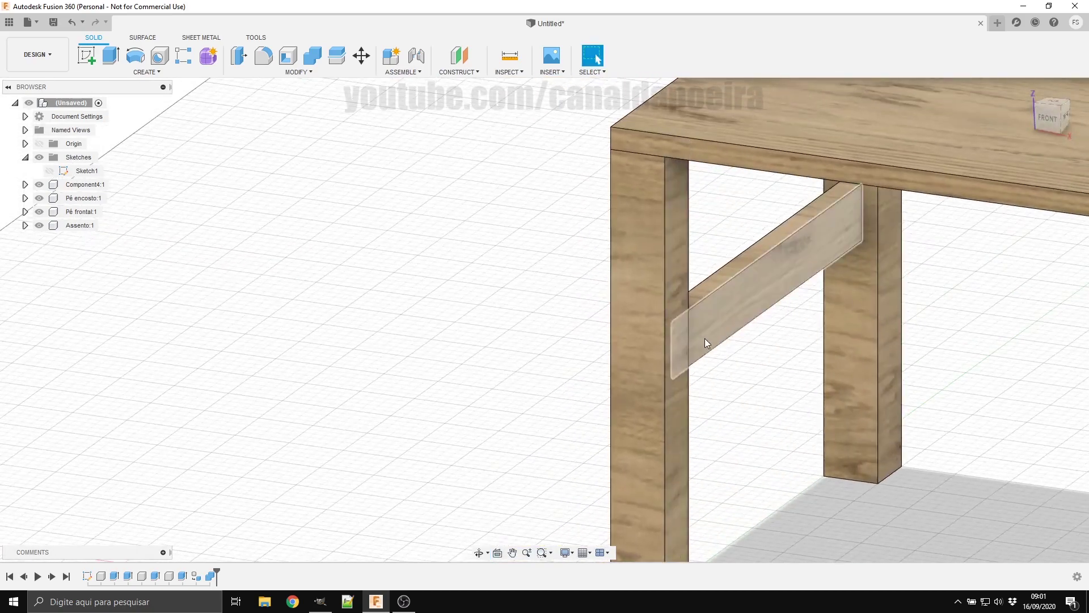
scroll(704, 338, "down", 5)
scroll(709, 360, "up", 4)
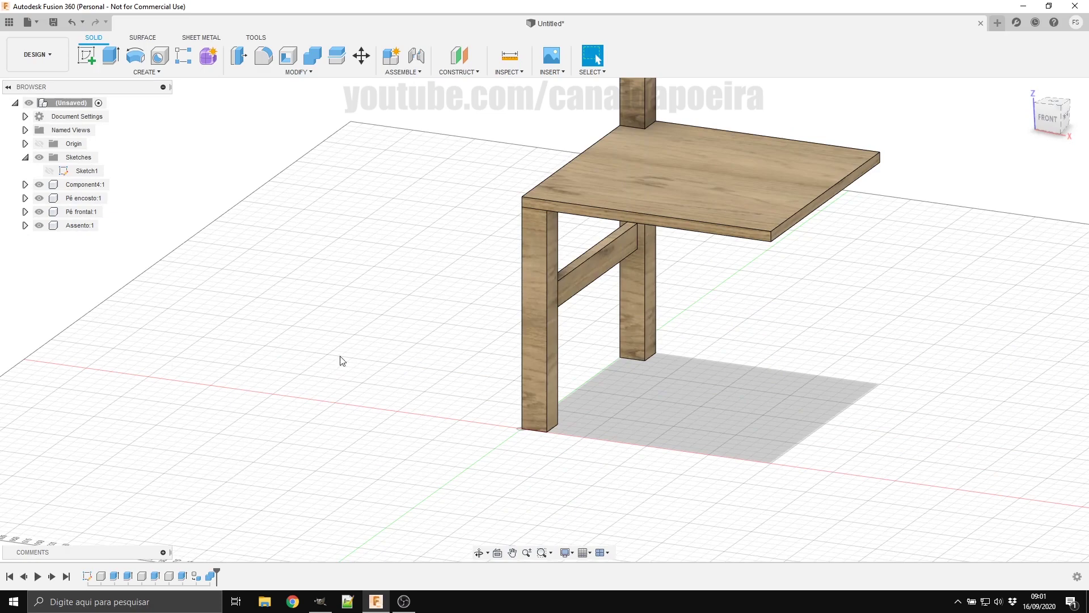
middle_click_drag(791, 351, 693, 247, "shift")
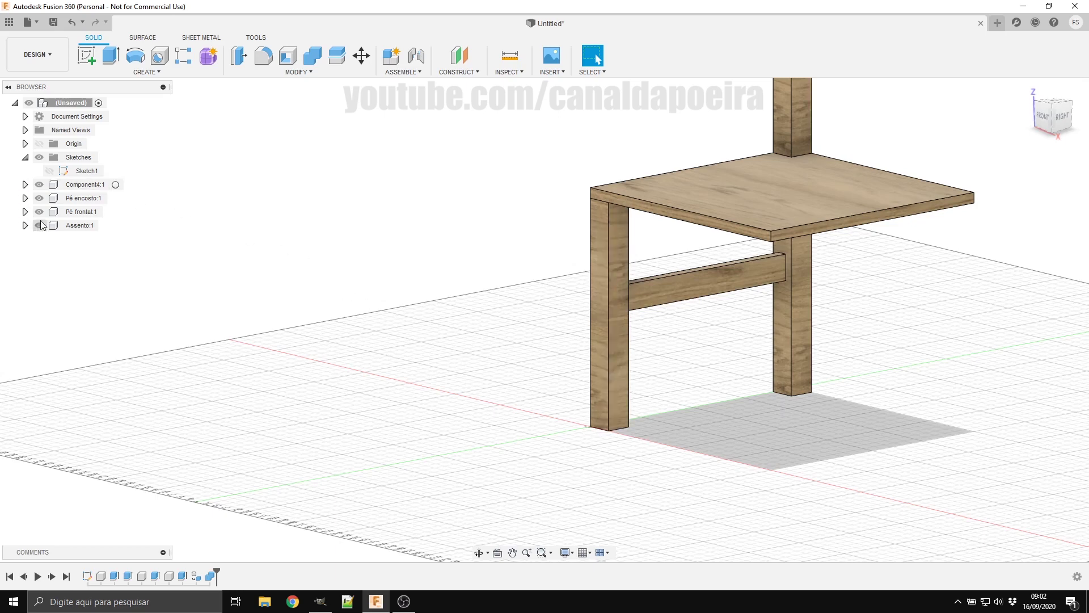
left_click(37, 198)
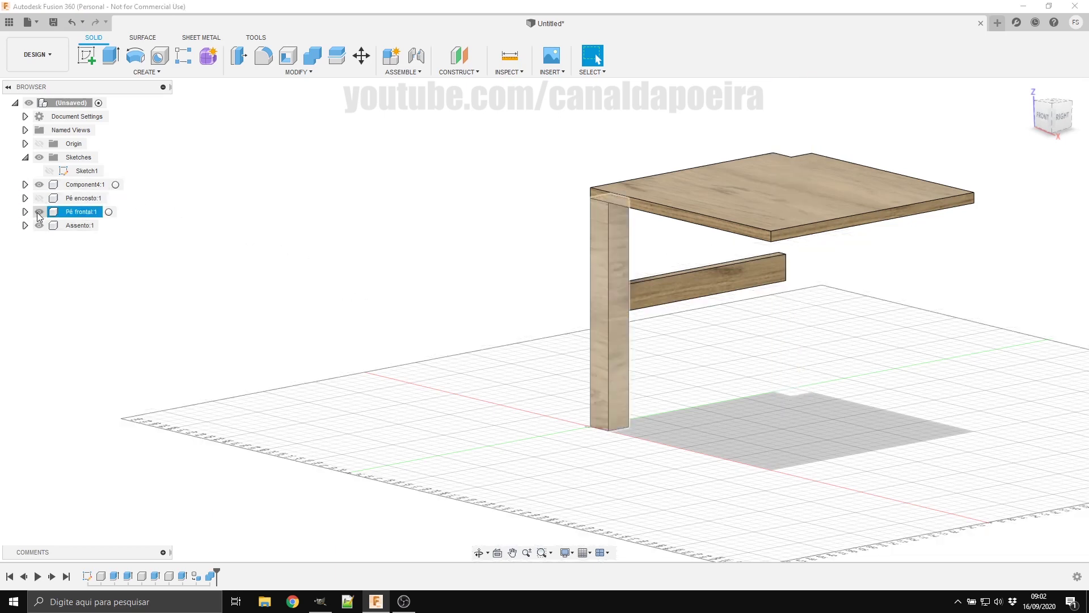
Step: Rename Component4:1 to 'Reforço'
left_click(72, 186)
double_click(73, 186)
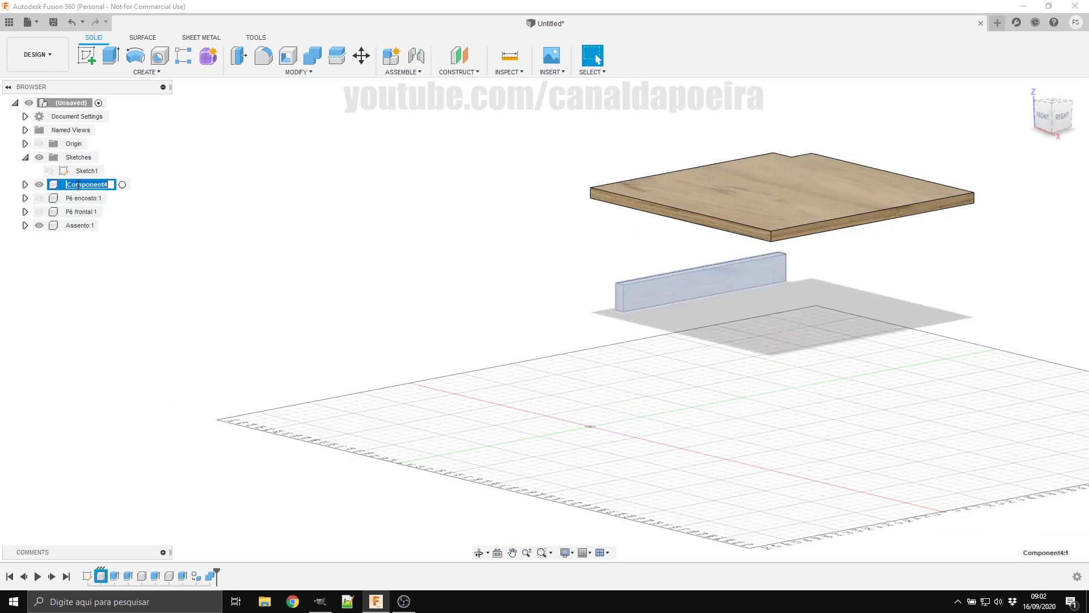
type("Reforço")
key("Return")
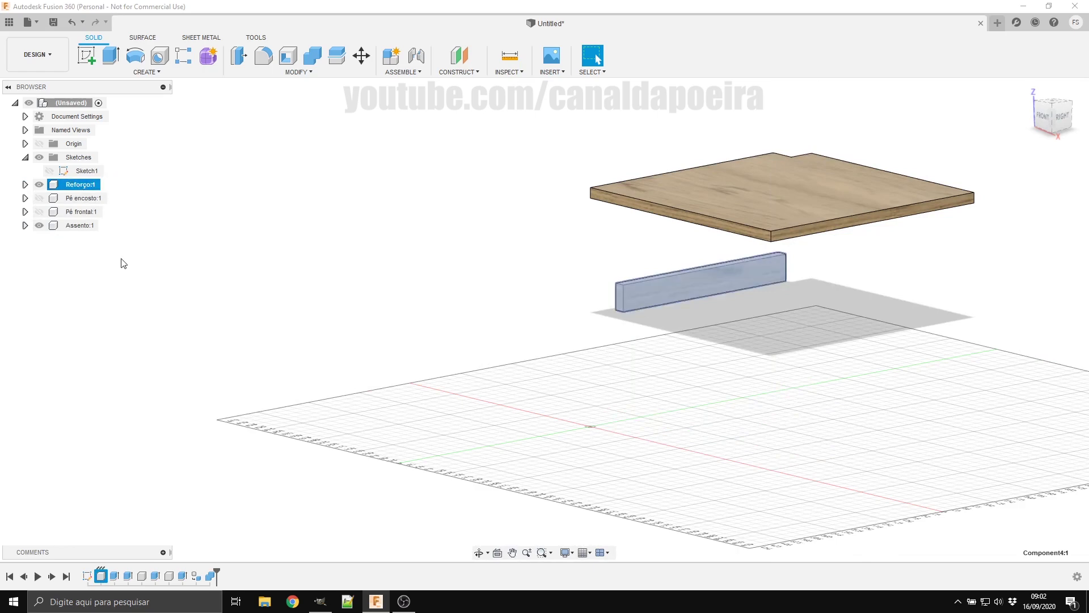
Step: Hide the Assento seat and orbit to an isometric view of the rail
left_click(39, 225)
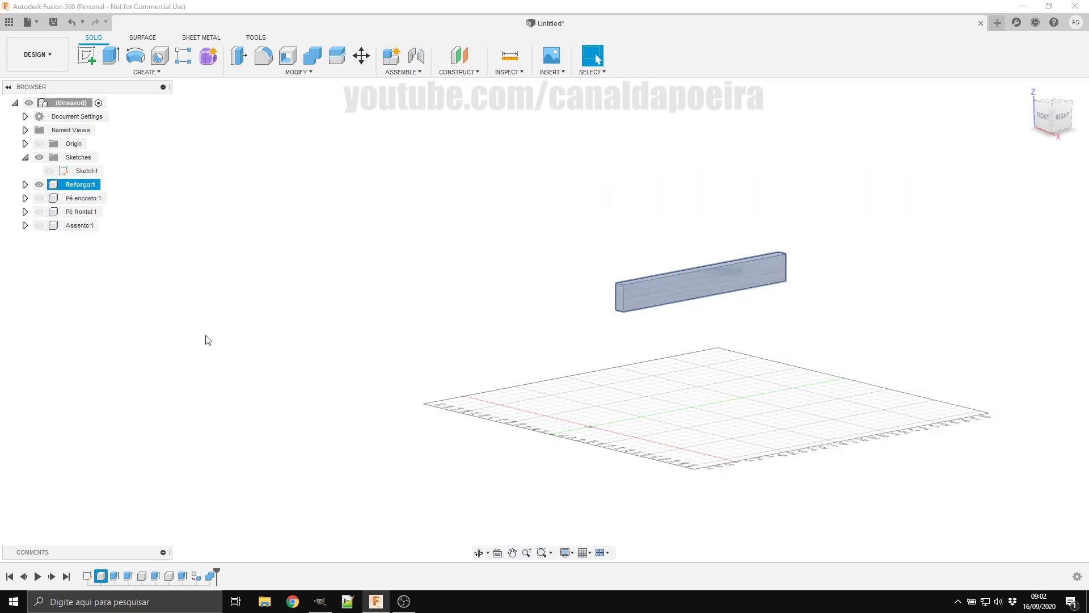
left_click(644, 391)
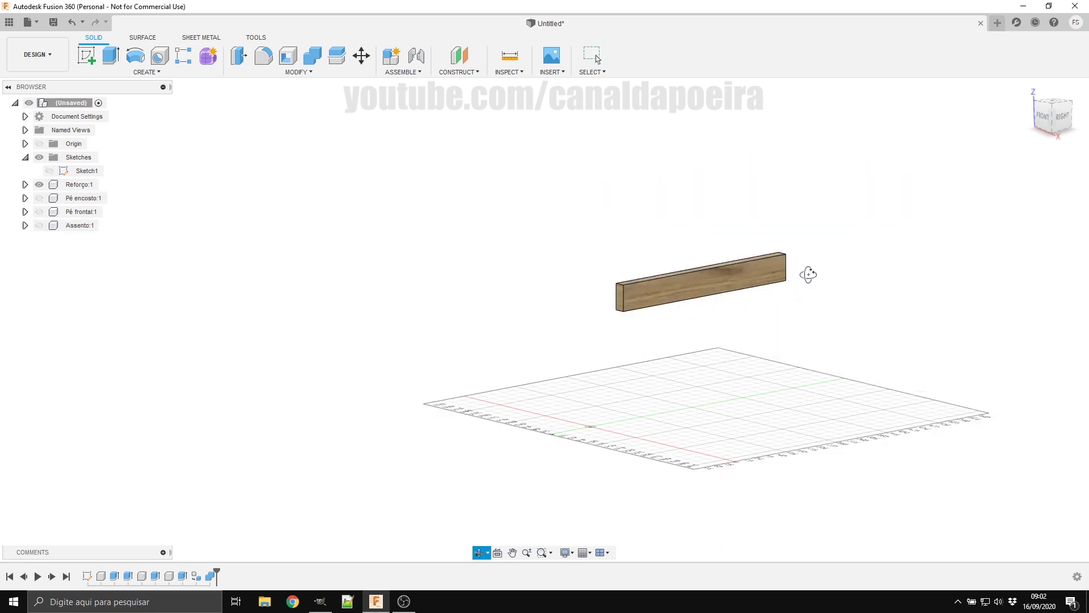
middle_click_drag(817, 284, 738, 324, "shift")
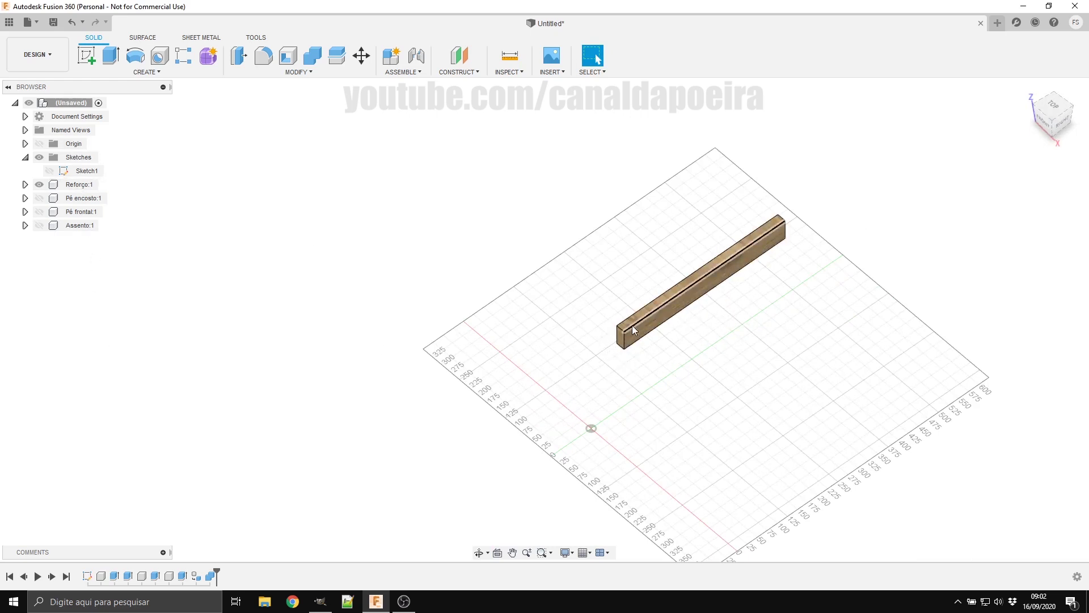
Step: Activate Reforço:1 as the working component using its Browser radio button
left_click(76, 185)
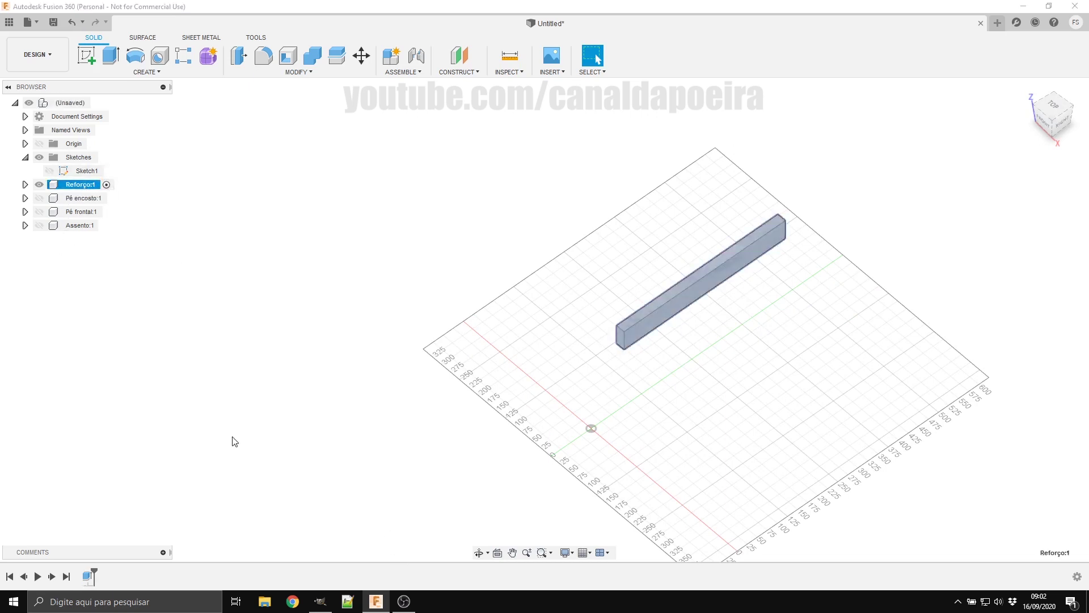
double_click(106, 185)
left_click(99, 102)
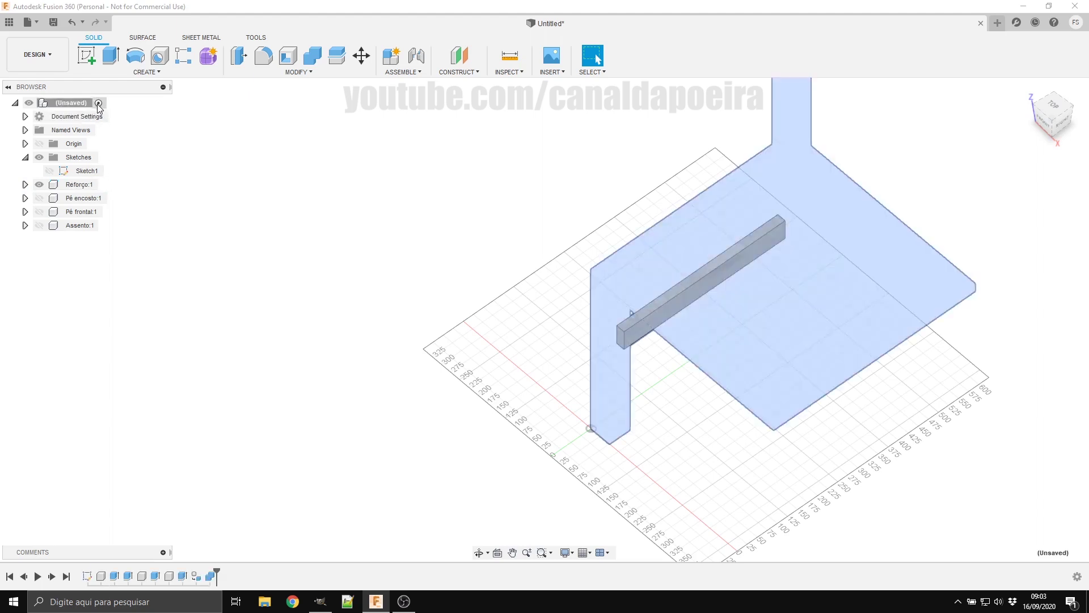
double_click(98, 187)
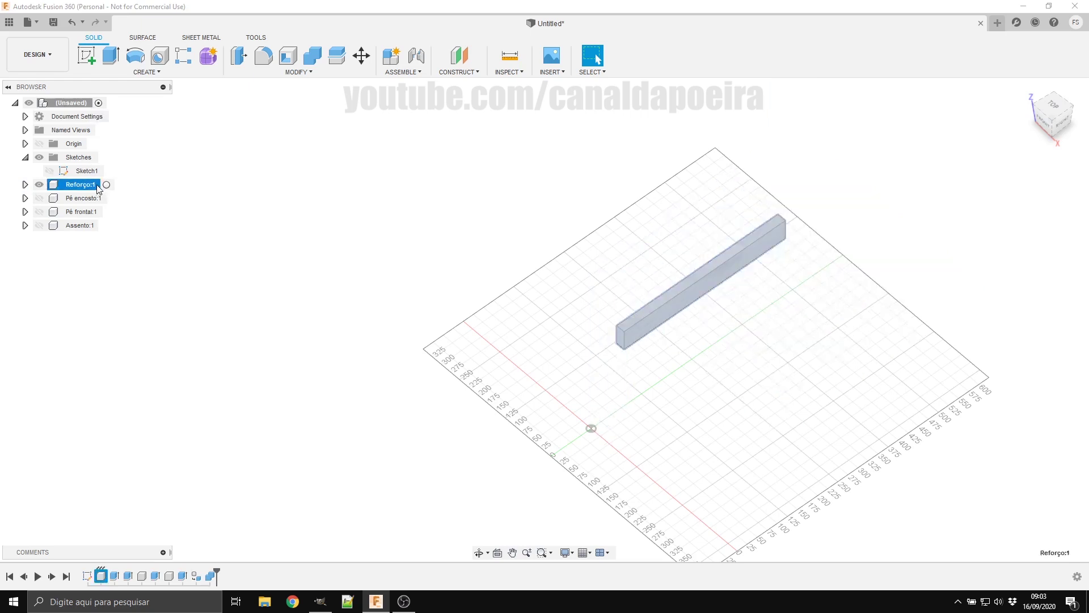
left_click(107, 185)
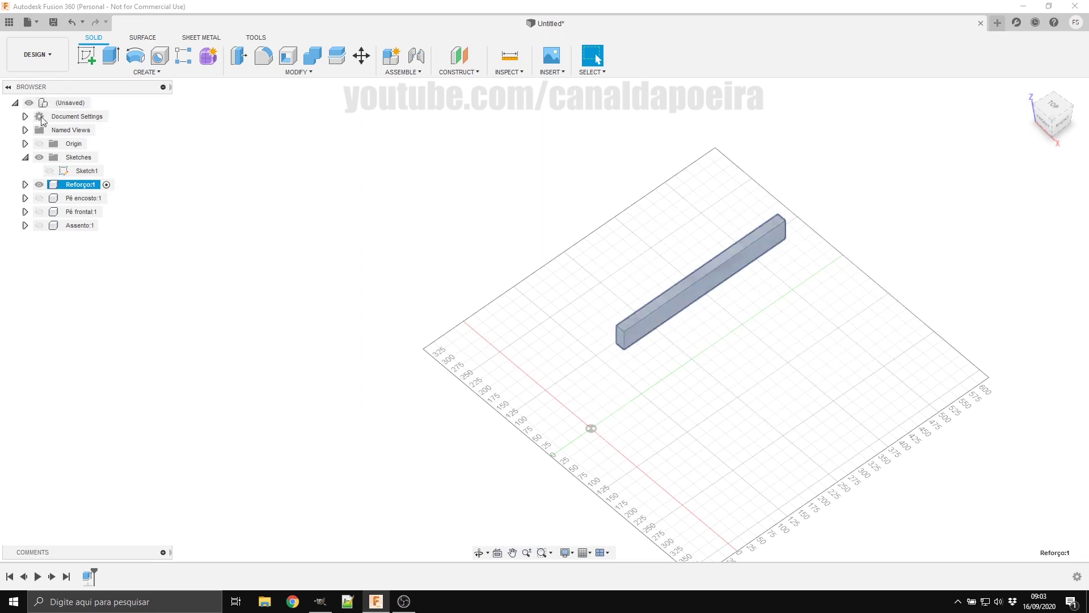
Step: Save the design as 'Cadeira' in the Jogo de sala project
left_click(53, 22)
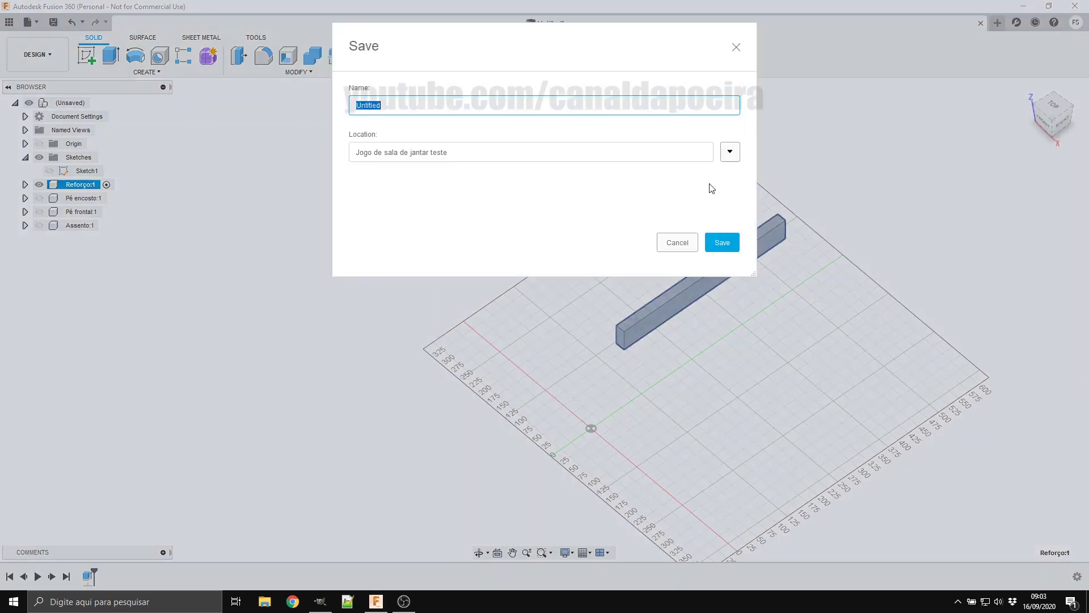
left_click(730, 152)
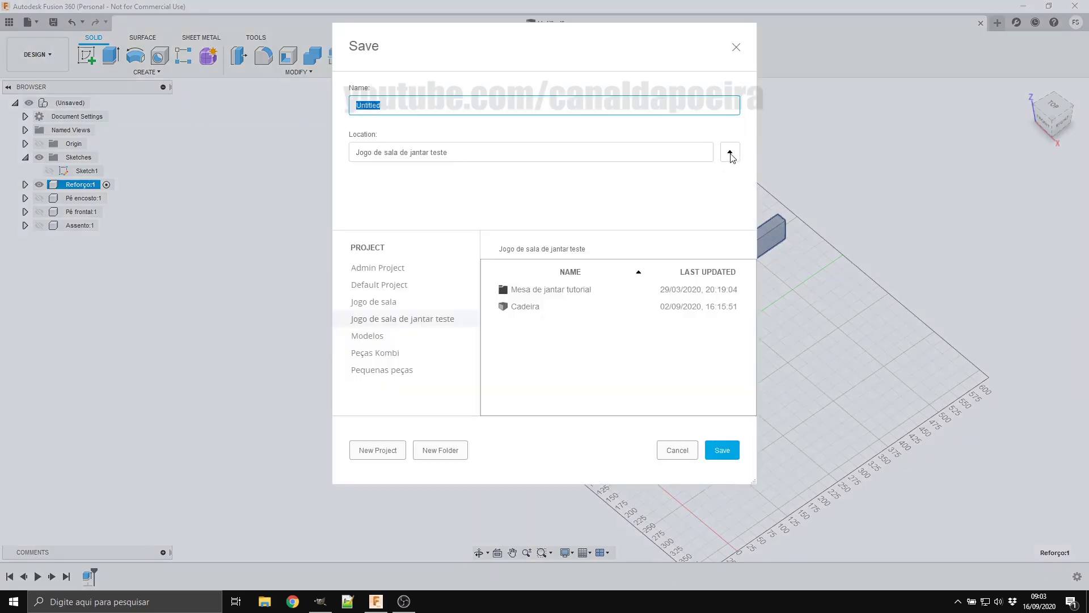
left_click(385, 301)
type("Cade")
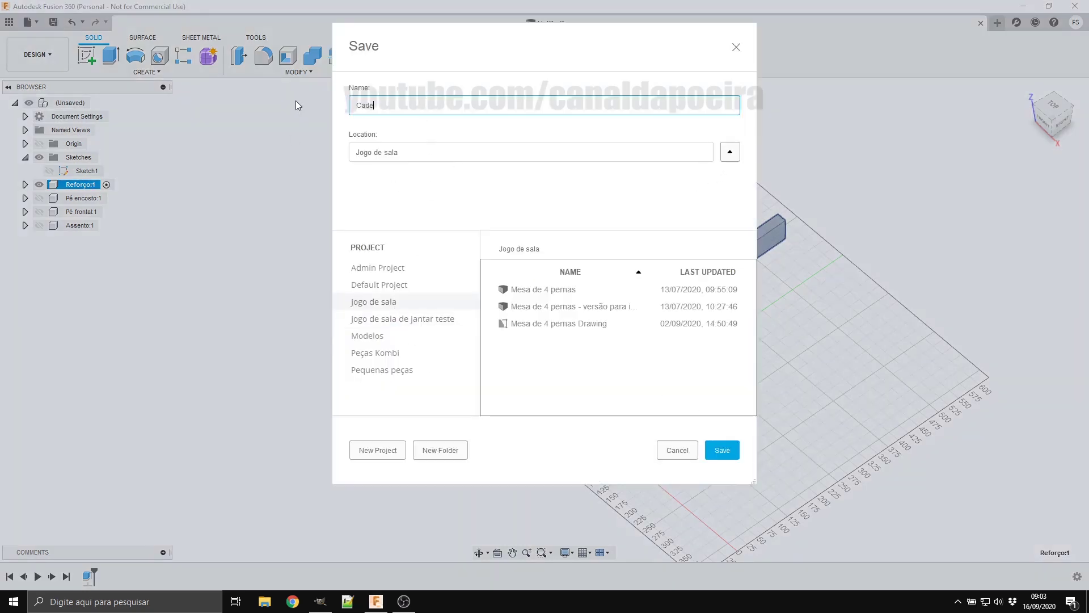
type("ira")
left_click(724, 448)
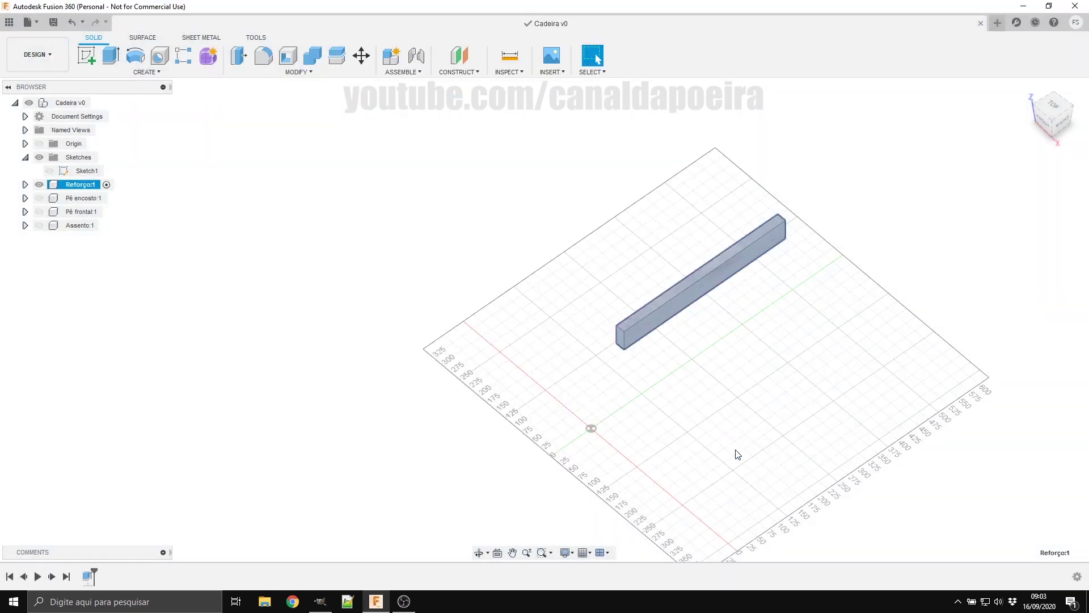
Step: Zoom and orbit to a front view of the rail
scroll(768, 322, "up", 5)
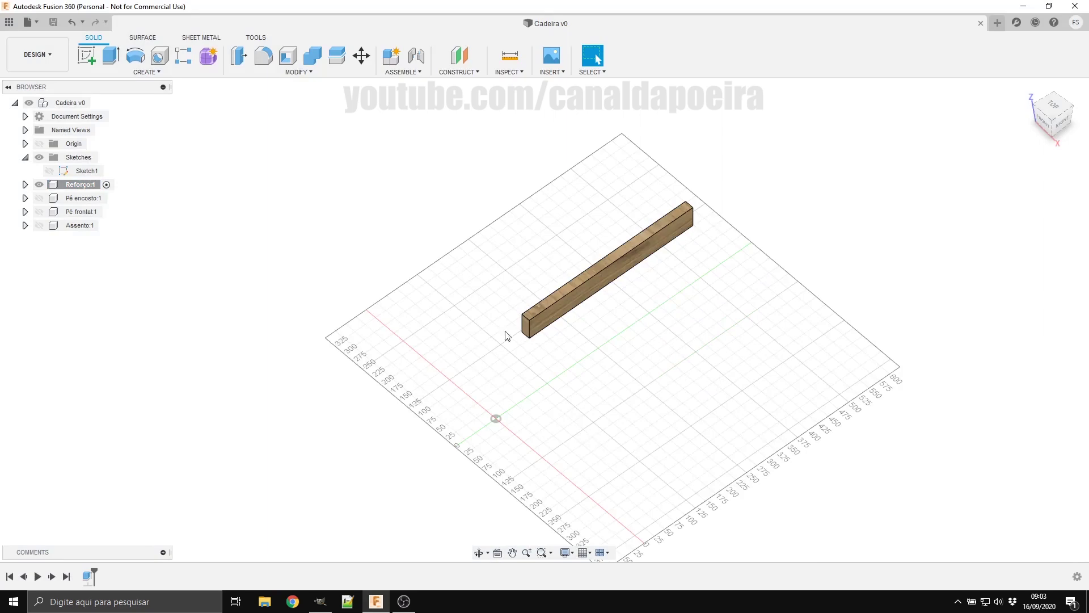
scroll(561, 358, "up", 3)
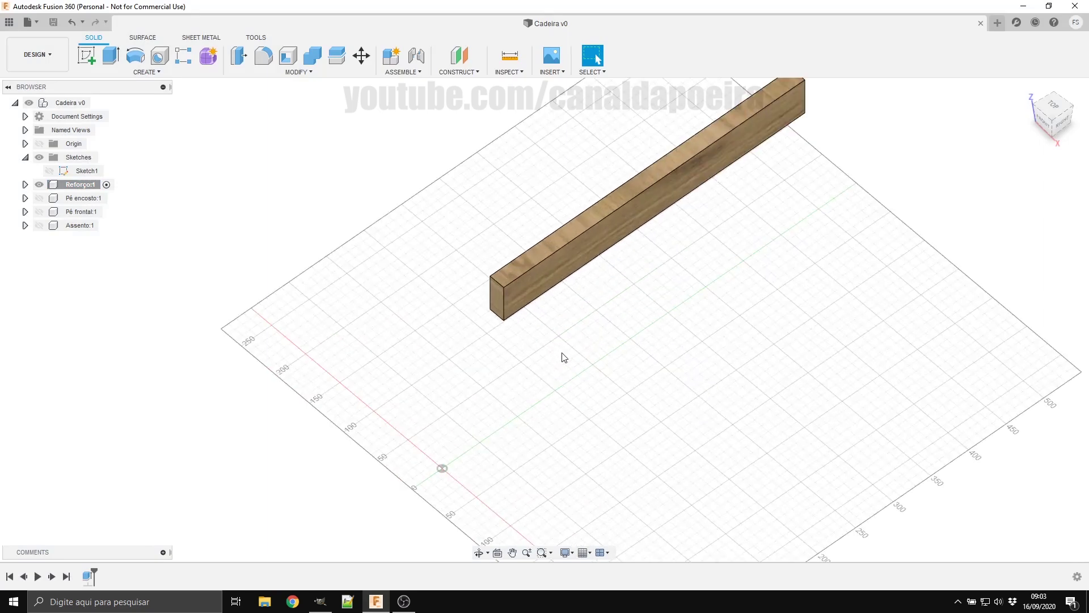
middle_click_drag(497, 377, 561, 329, "shift")
left_click_drag(561, 329, 528, 338)
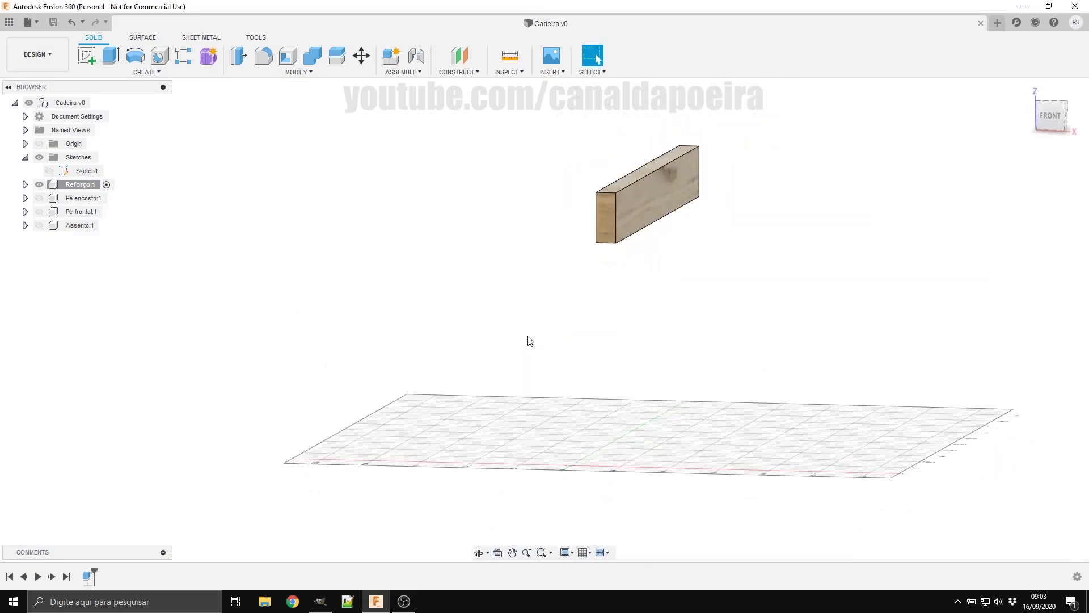
key("Escape")
left_click(92, 56)
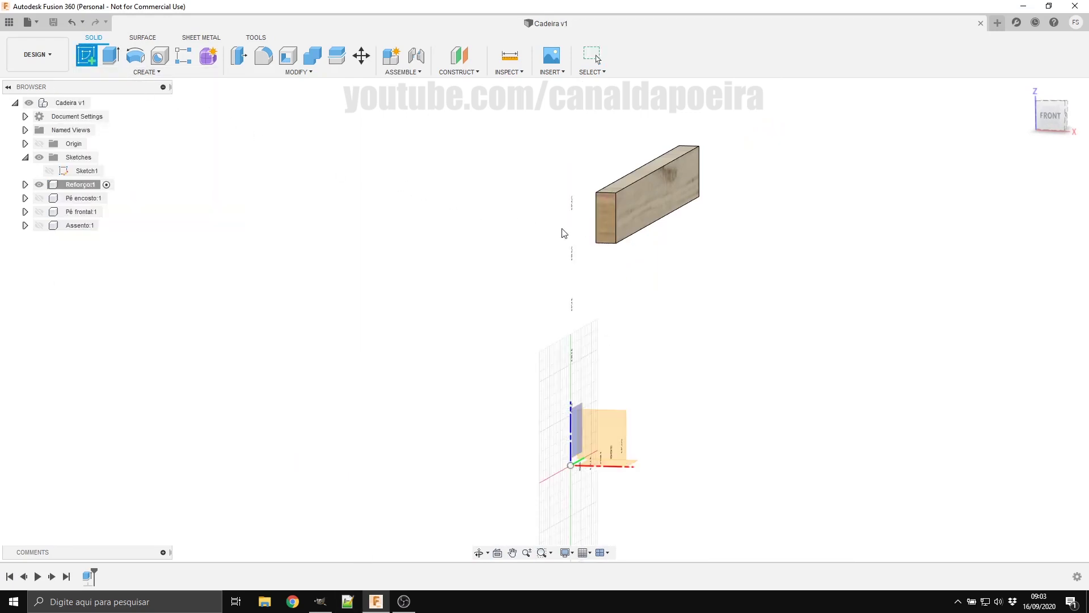
left_click(597, 234)
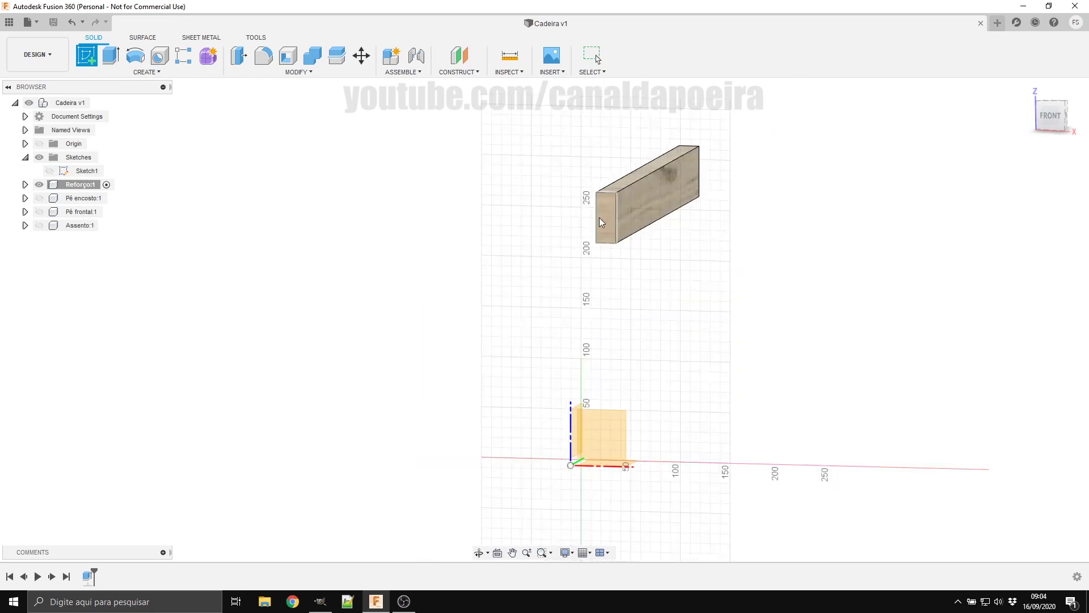
middle_click_drag(745, 303, 683, 335, "shift")
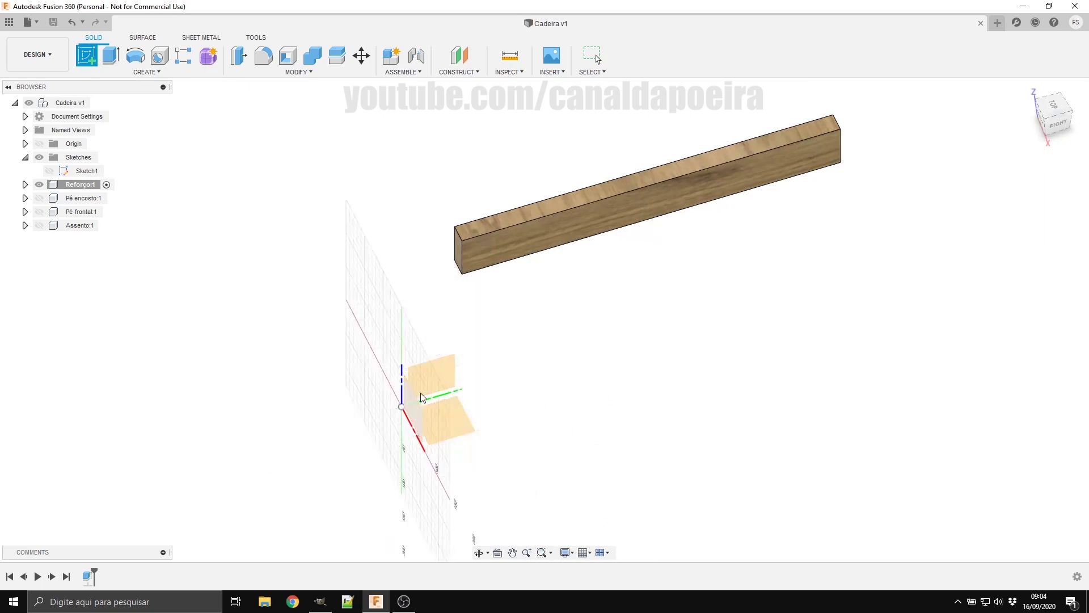
left_click(432, 377)
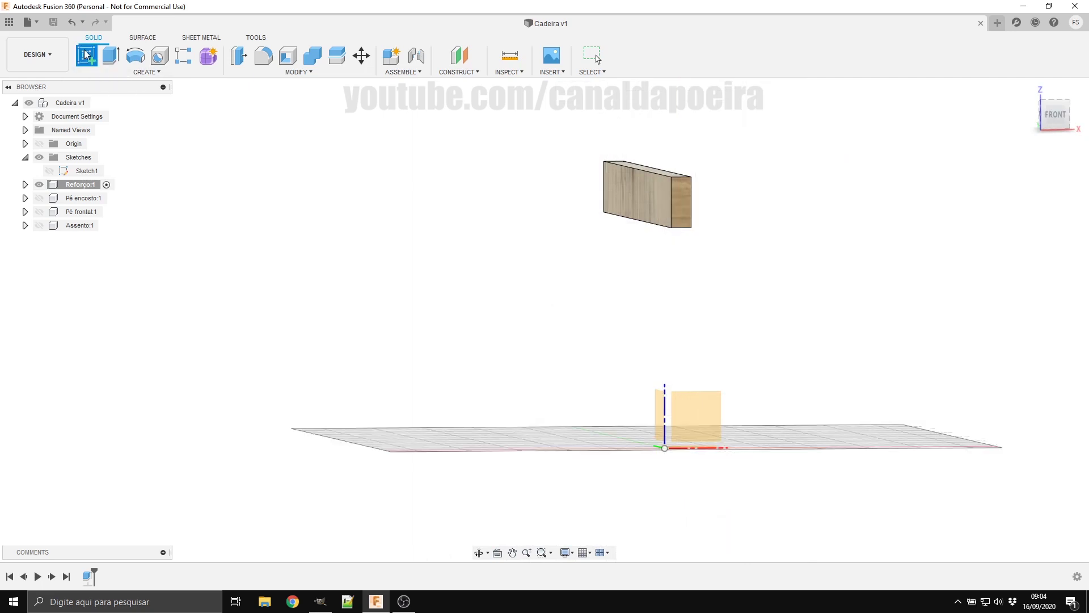
left_click(691, 203)
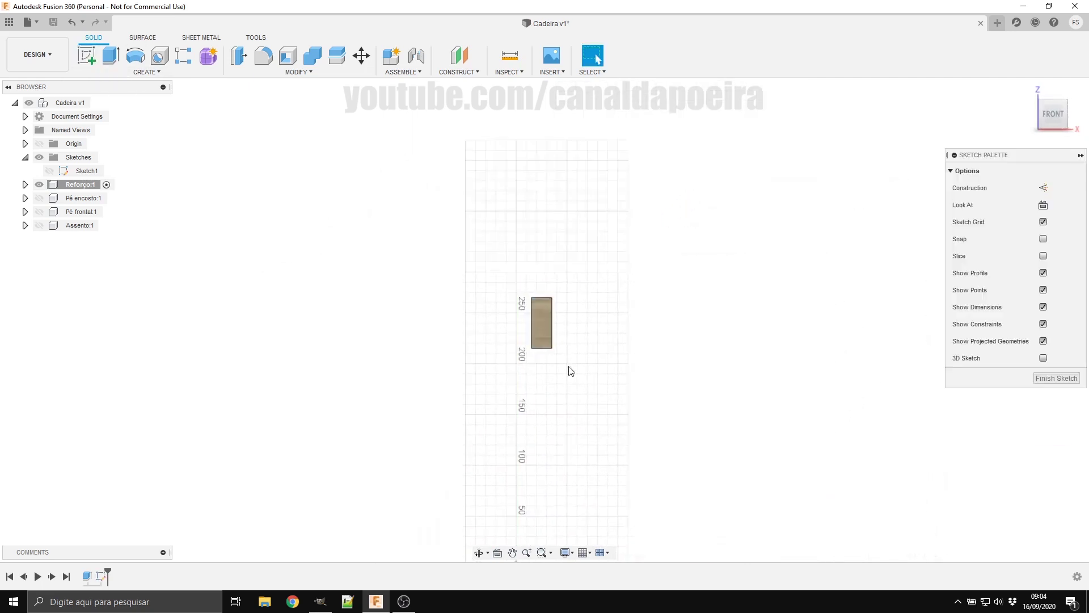
scroll(580, 337, "up", 5)
scroll(545, 355, "up", 2)
scroll(500, 258, "up", 1)
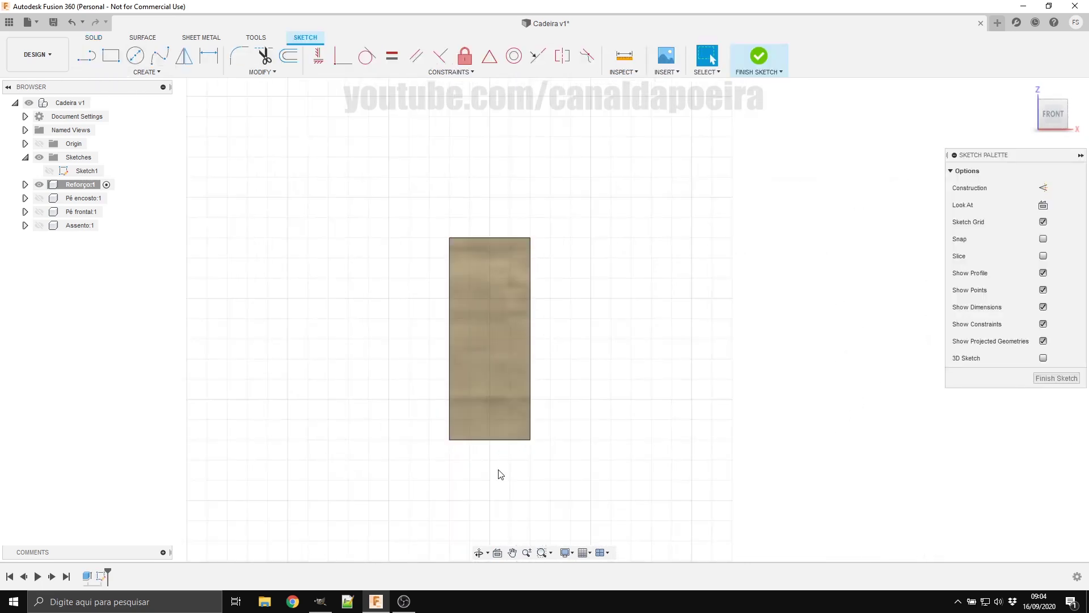
scroll(501, 473, "up", 1)
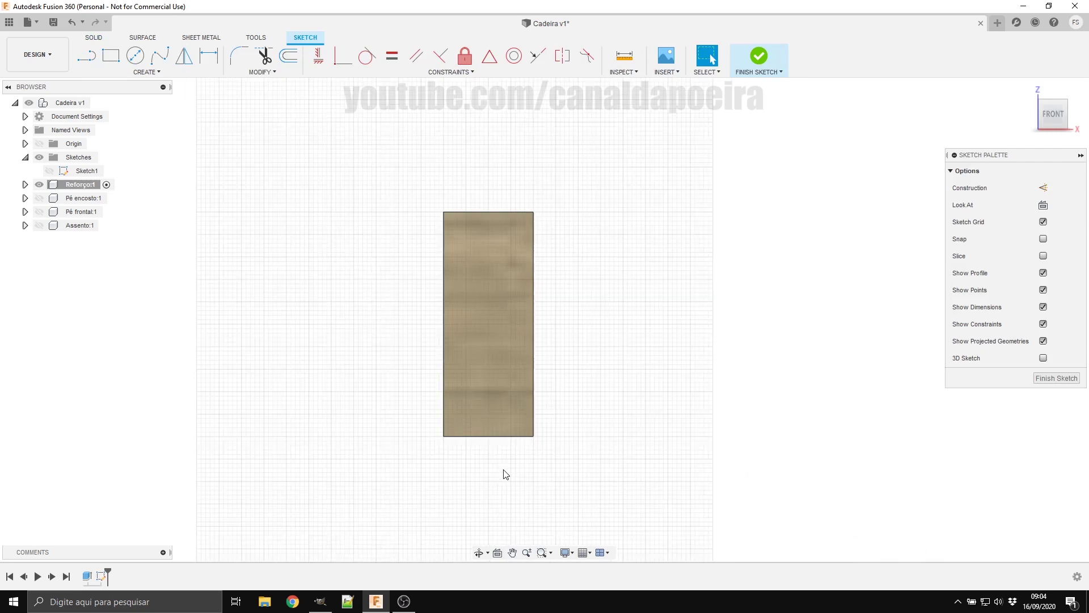
left_click(130, 61)
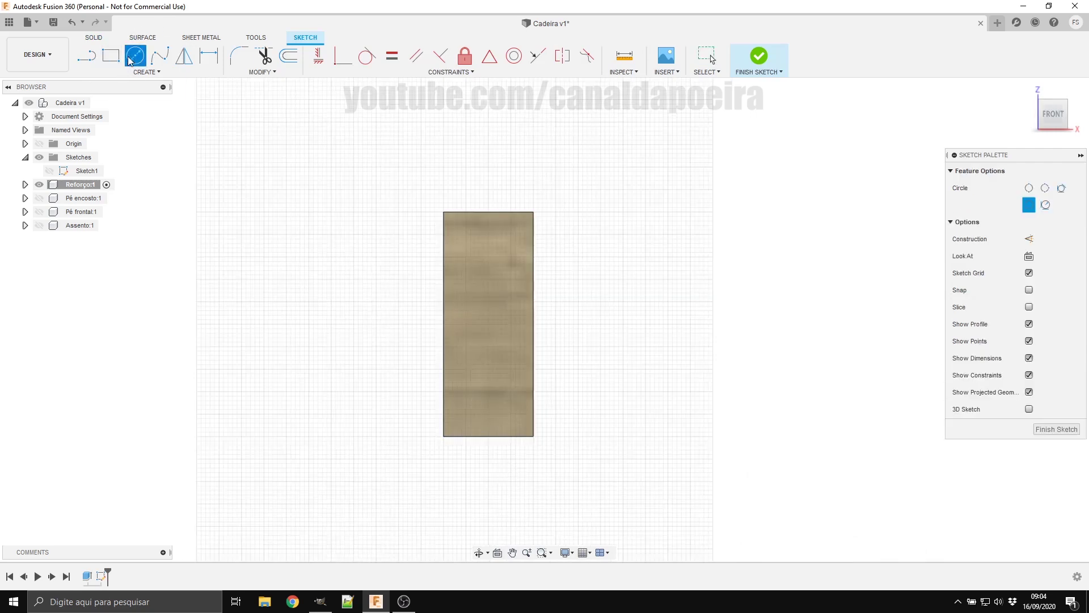
left_click(482, 269)
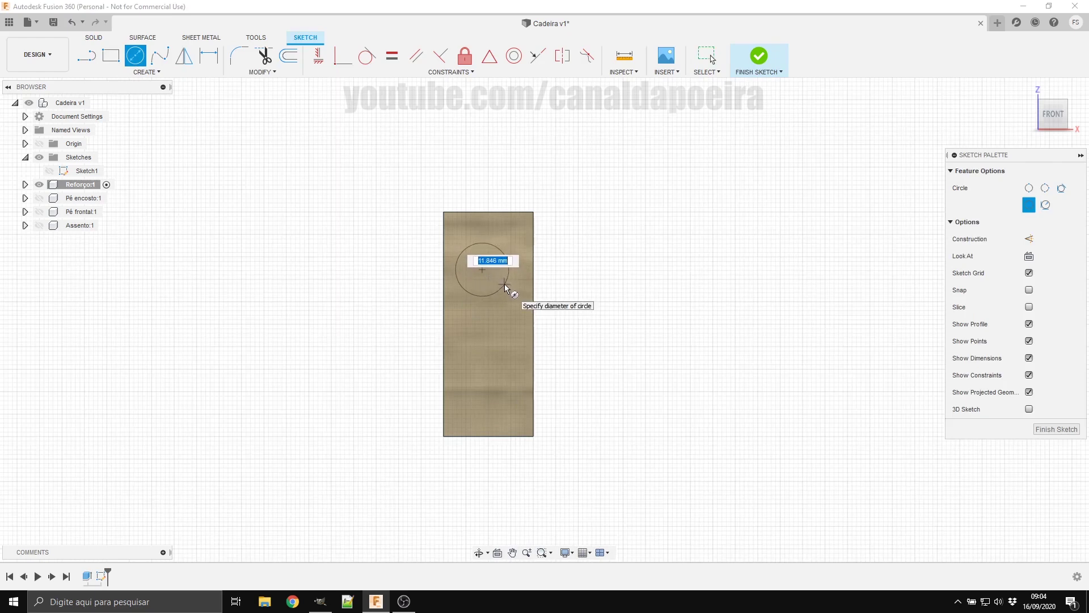
key("Escape")
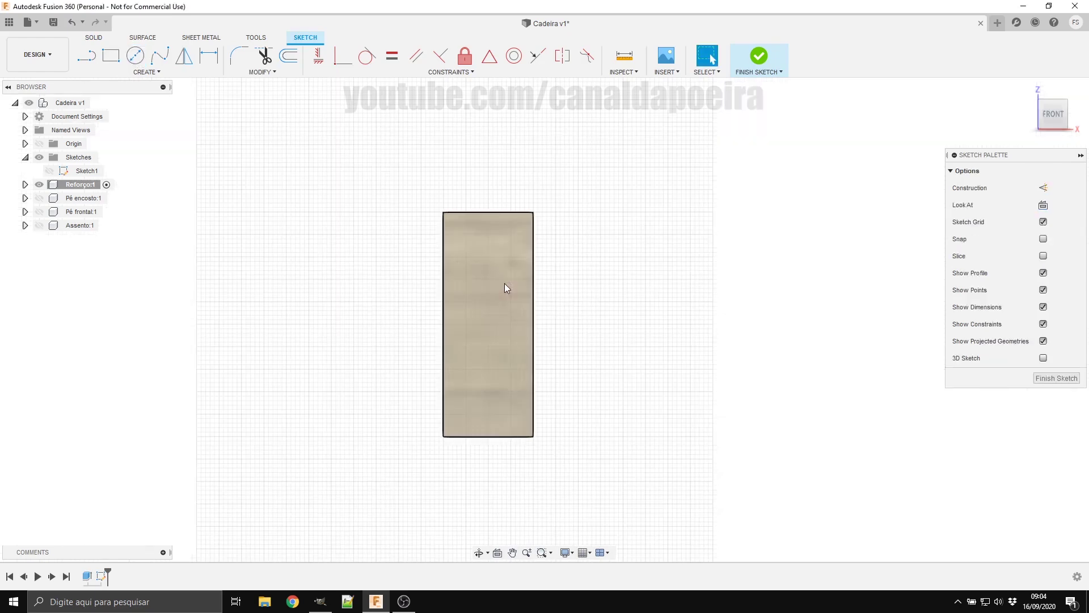
Step: Add user parameter espCavilha = 8 mm, commented 'Espessura da cavilha', in Change Parameters
left_click(270, 72)
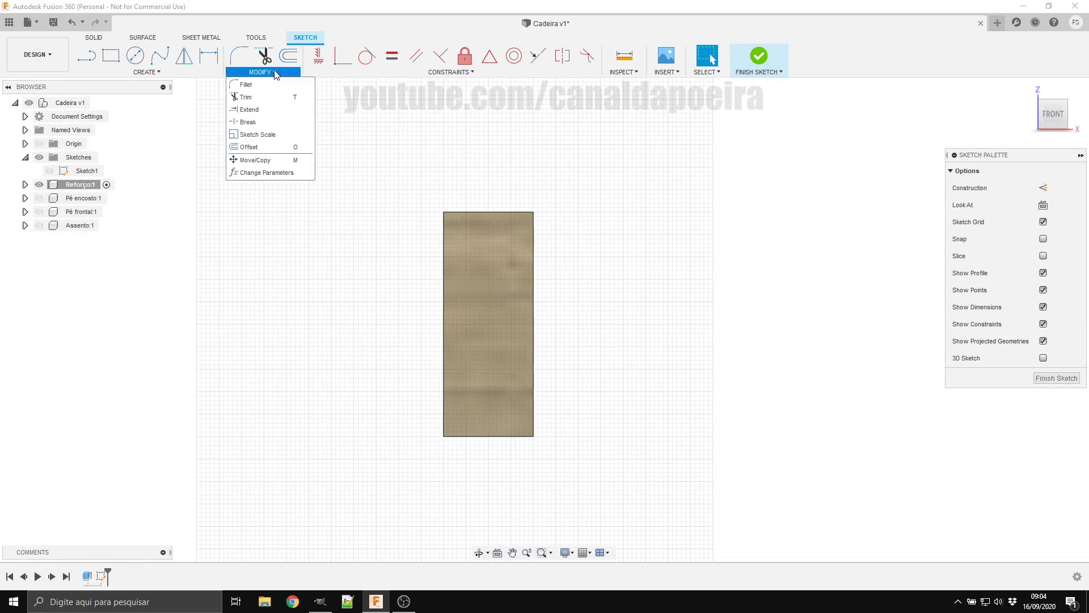
left_click(282, 176)
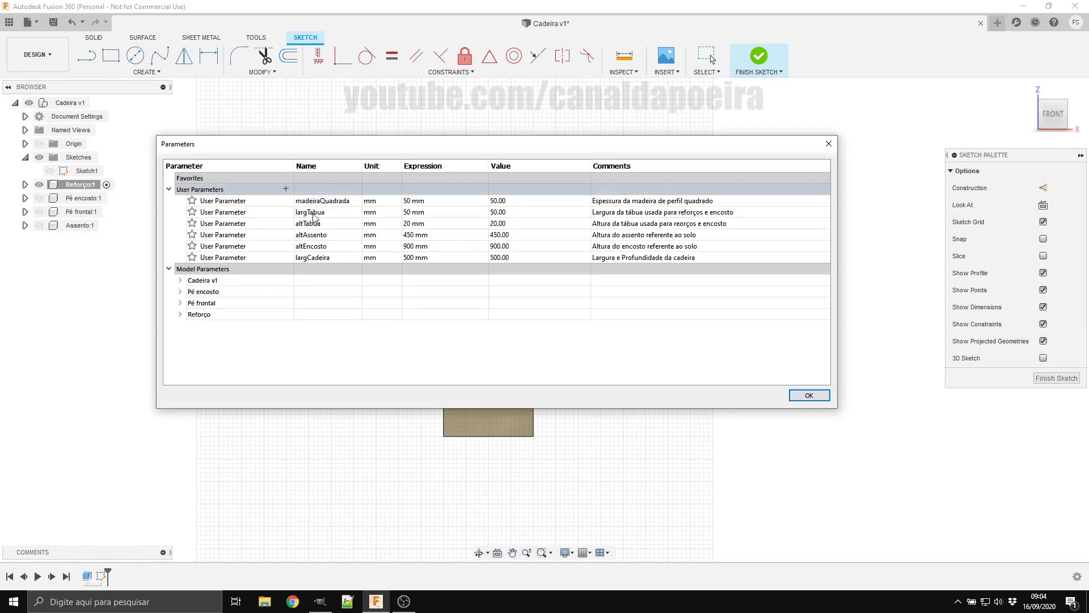
left_click(285, 189)
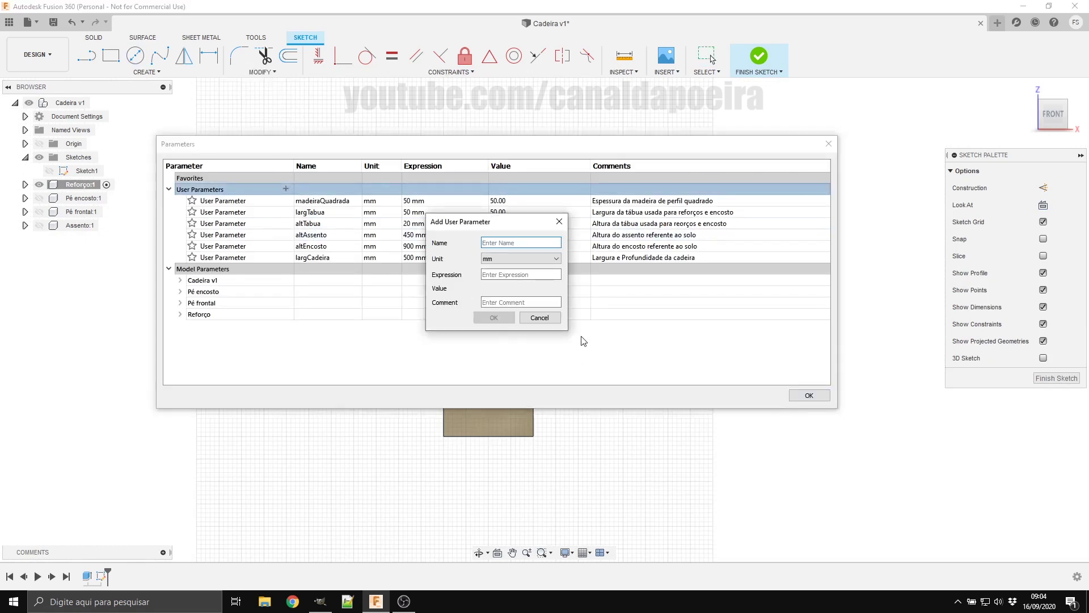
type("espCavilha")
left_click(535, 272)
type("8")
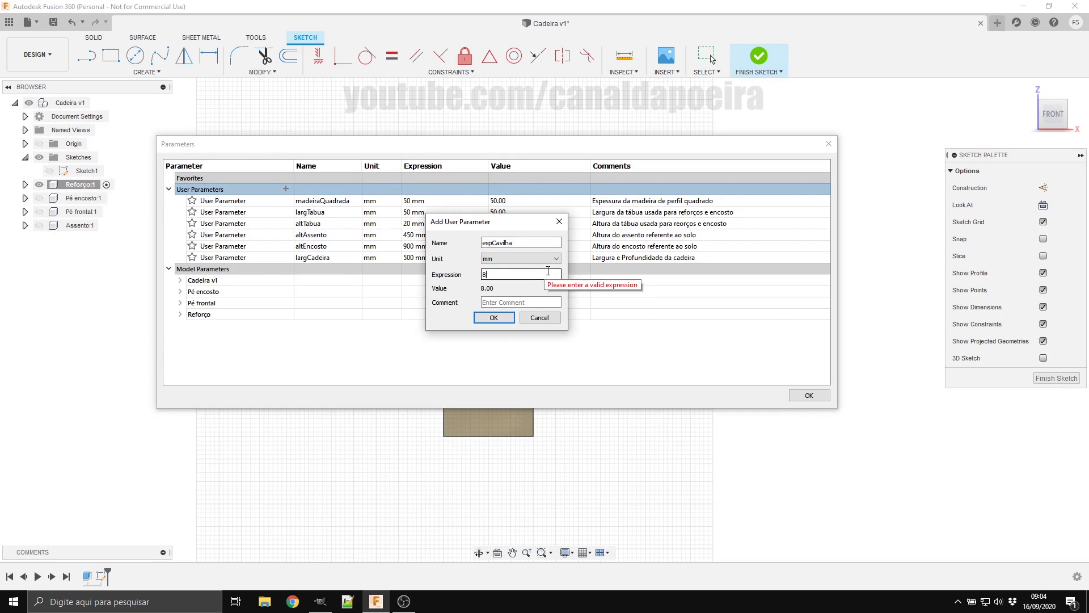
key("Tab")
type("Espe")
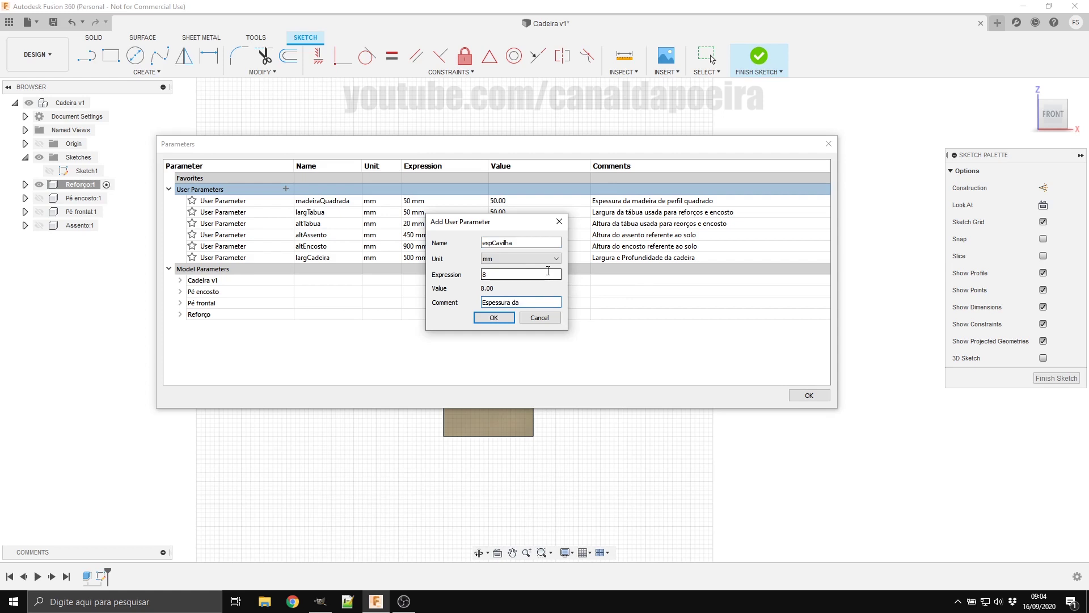
left_click(493, 317)
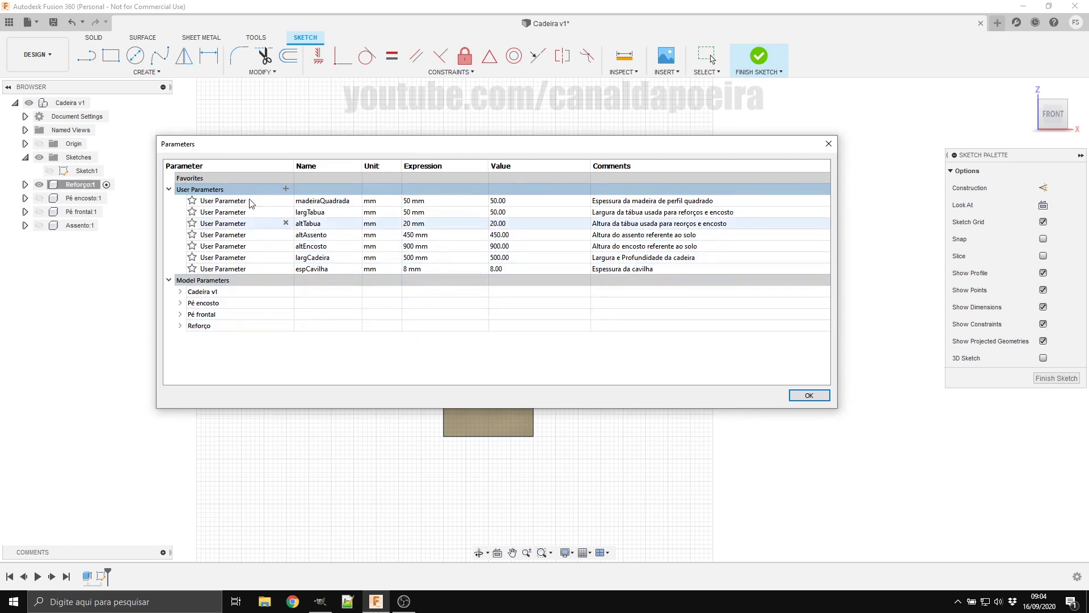
left_click(815, 402)
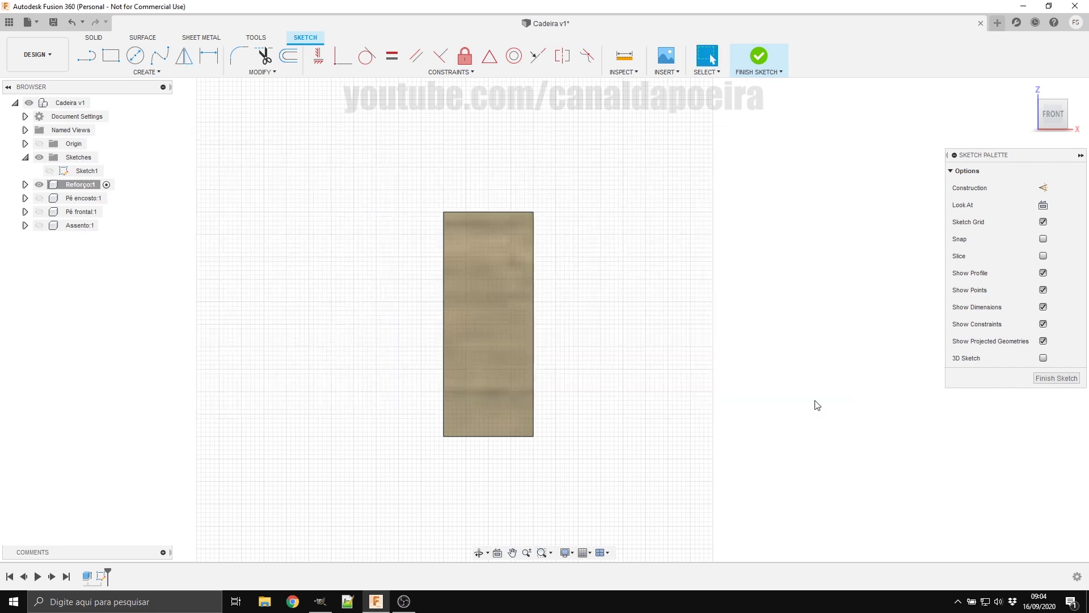
Step: Draw the upper centre-diameter circle near the top, diameter espCavilha
left_click(136, 55)
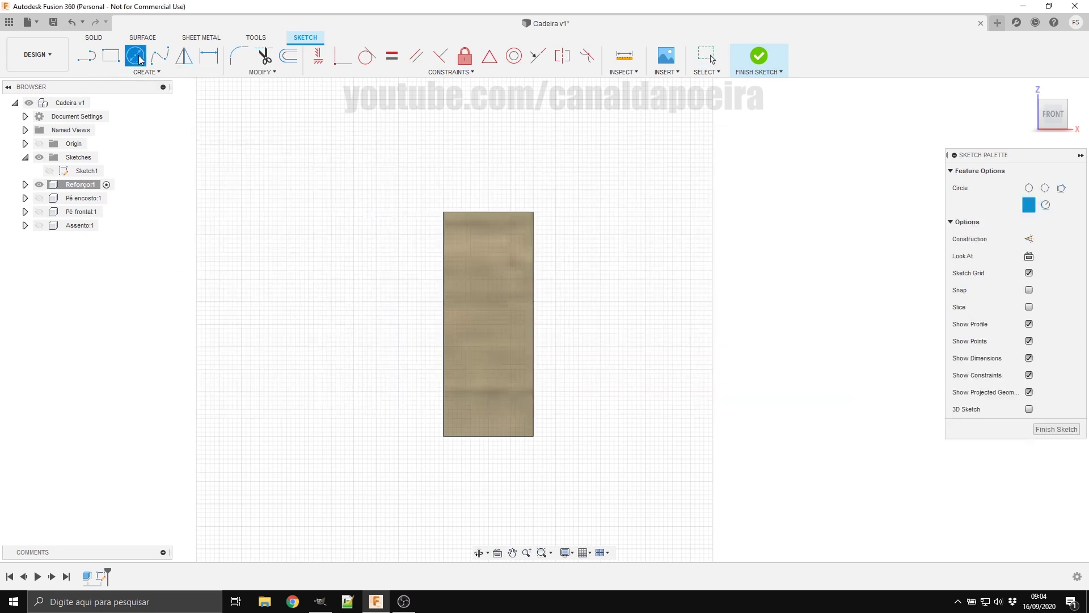
left_click(478, 271)
type("esp")
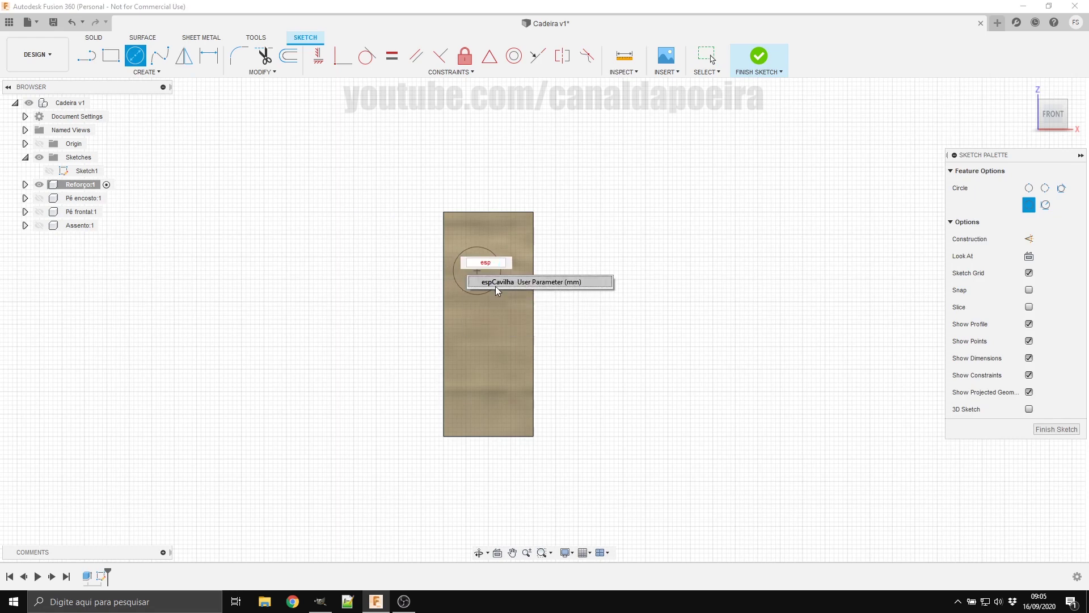
left_click(495, 285)
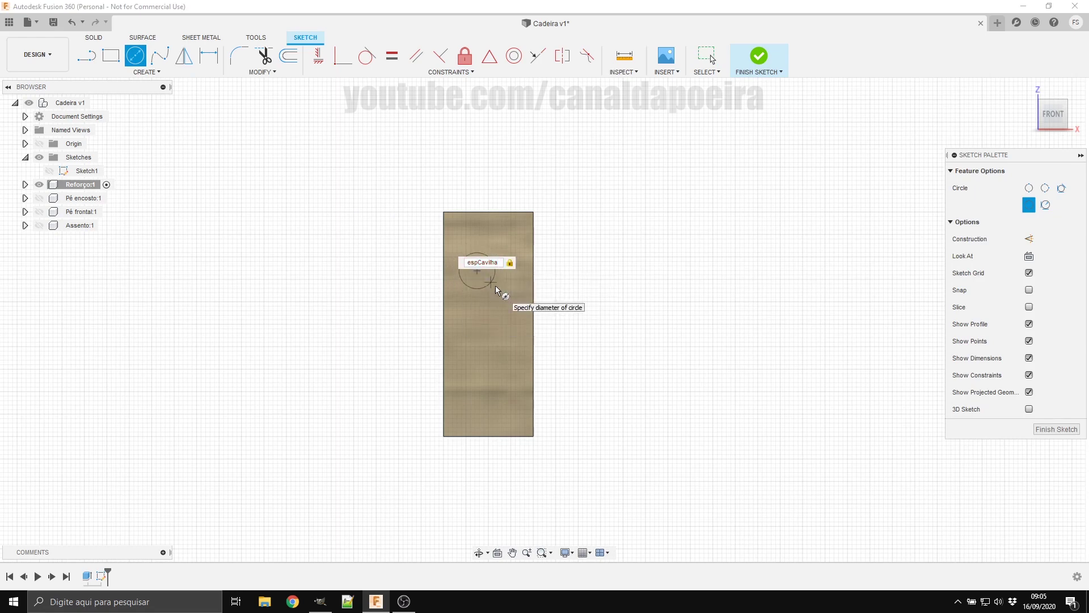
key("Return")
key("Escape")
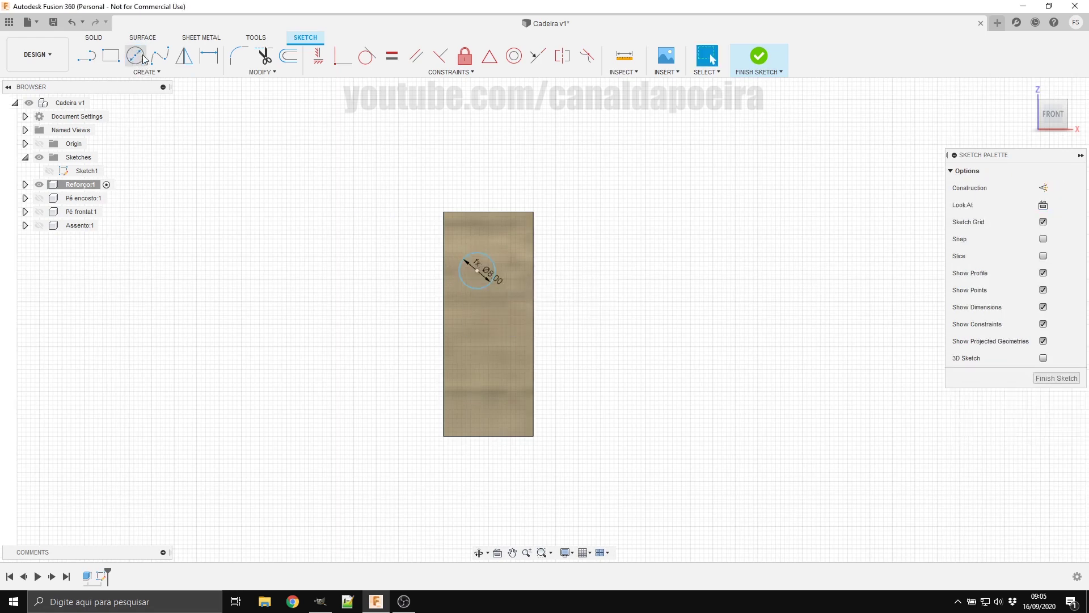
Step: Draw the lower centre-diameter circle near the bottom, also diameter espCavilha
left_click(142, 57)
left_click(472, 368)
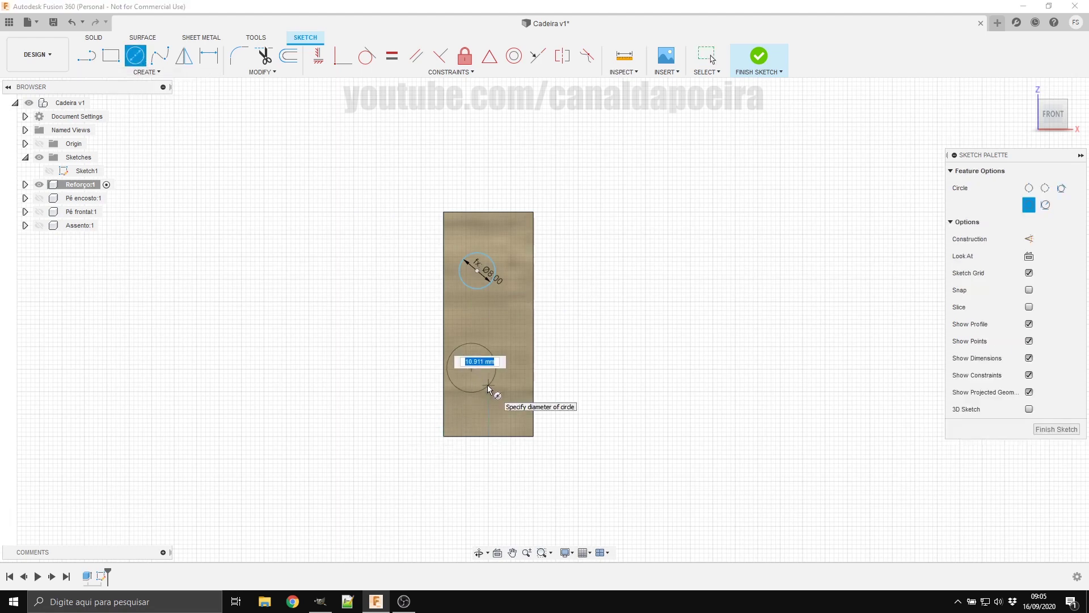
type("esp")
left_click(488, 381)
key("Return")
key("Escape")
scroll(673, 281, "down", 3)
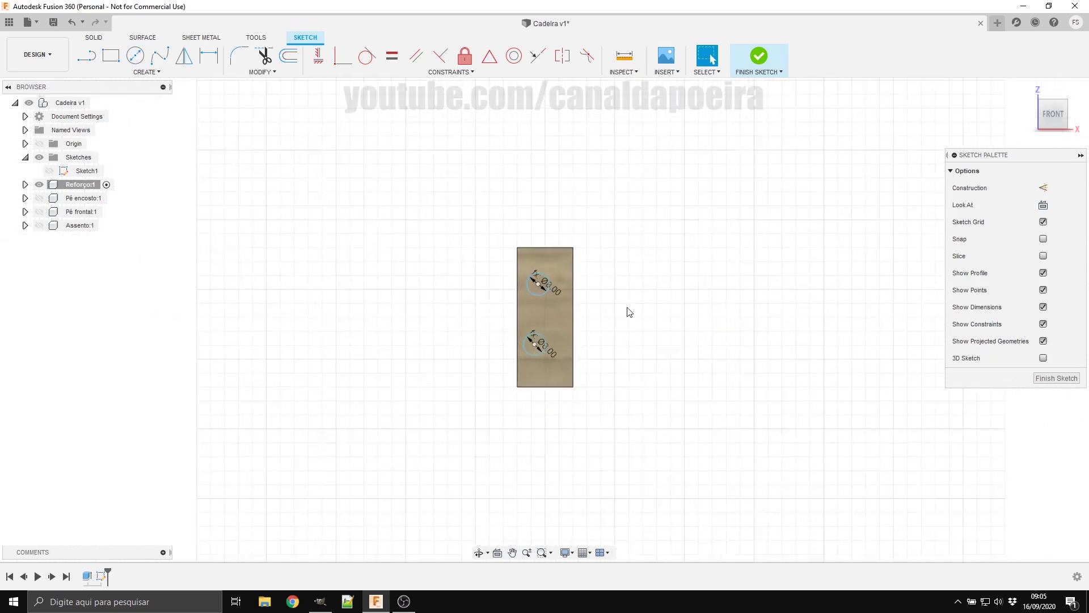
scroll(577, 338, "up", 3)
scroll(632, 413, "up", 1)
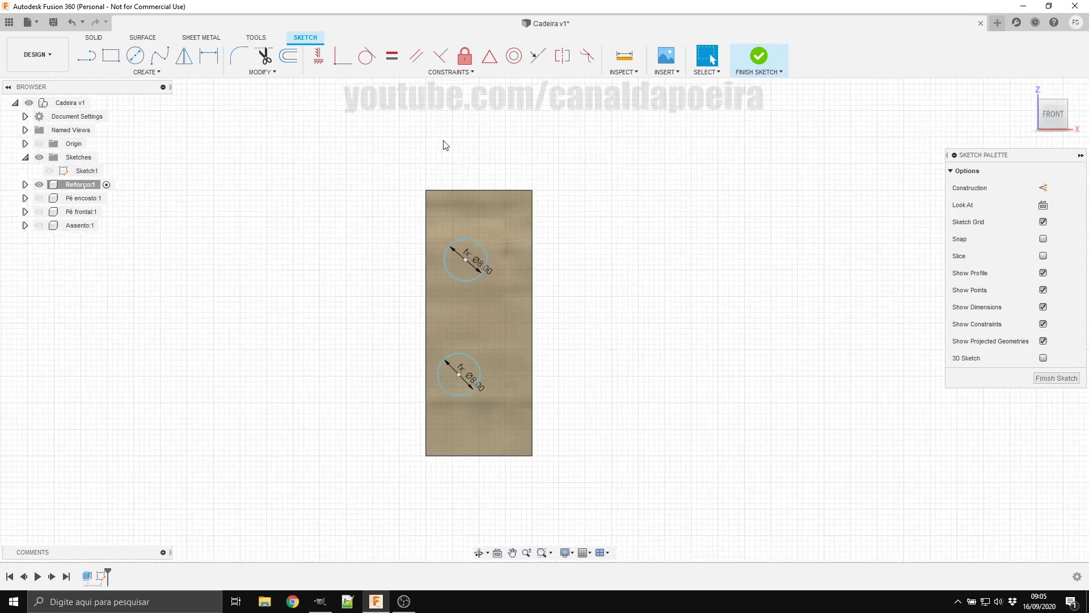
Step: Add a driven 20.00 width dimension and set the upper circle half that width from the right edge
key("d")
left_click(506, 190)
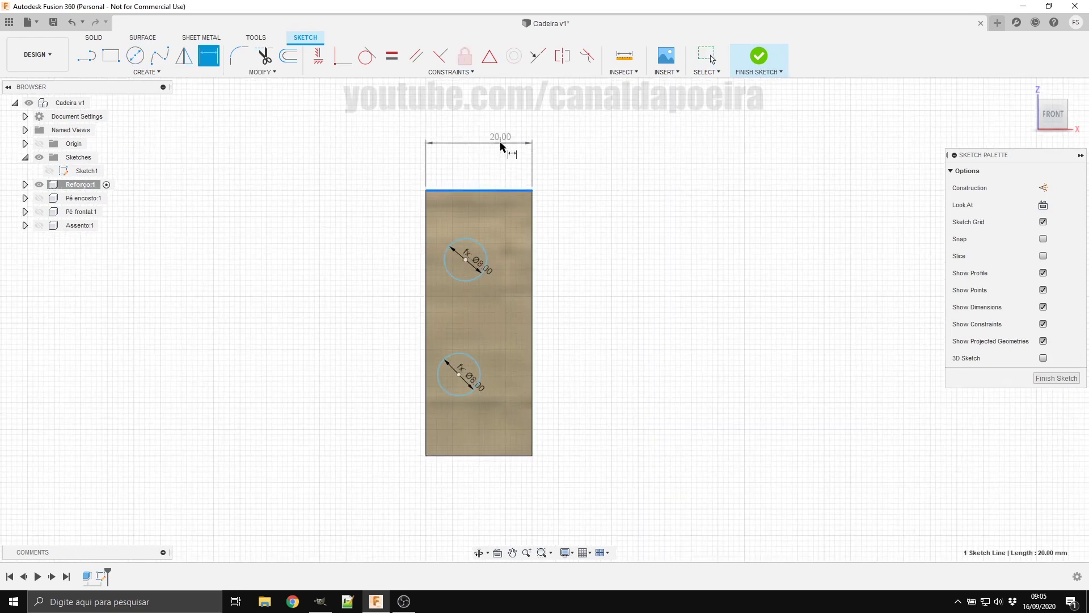
left_click(479, 136)
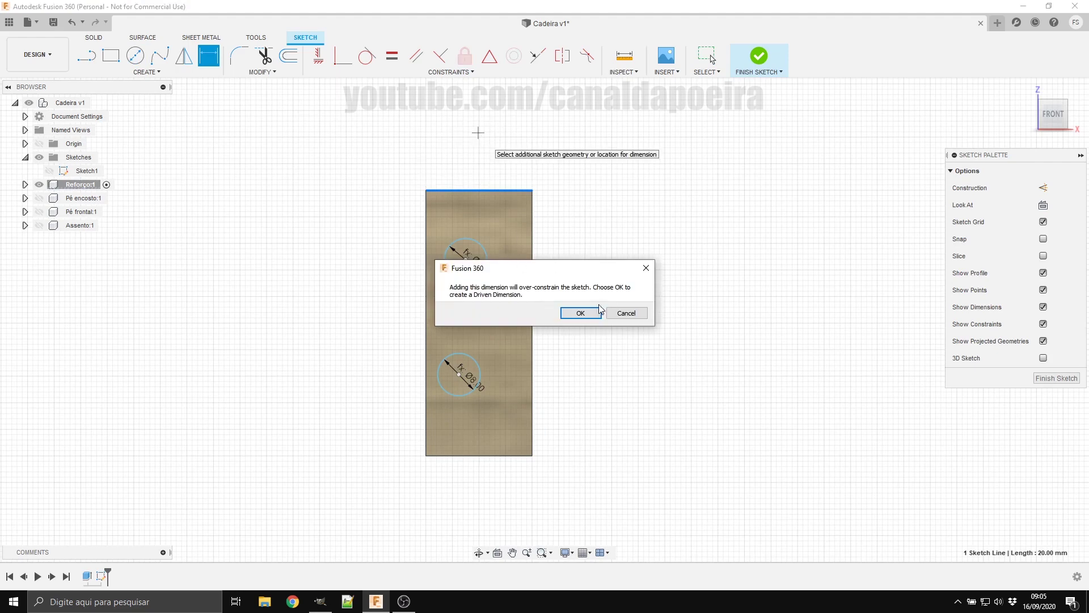
left_click(580, 313)
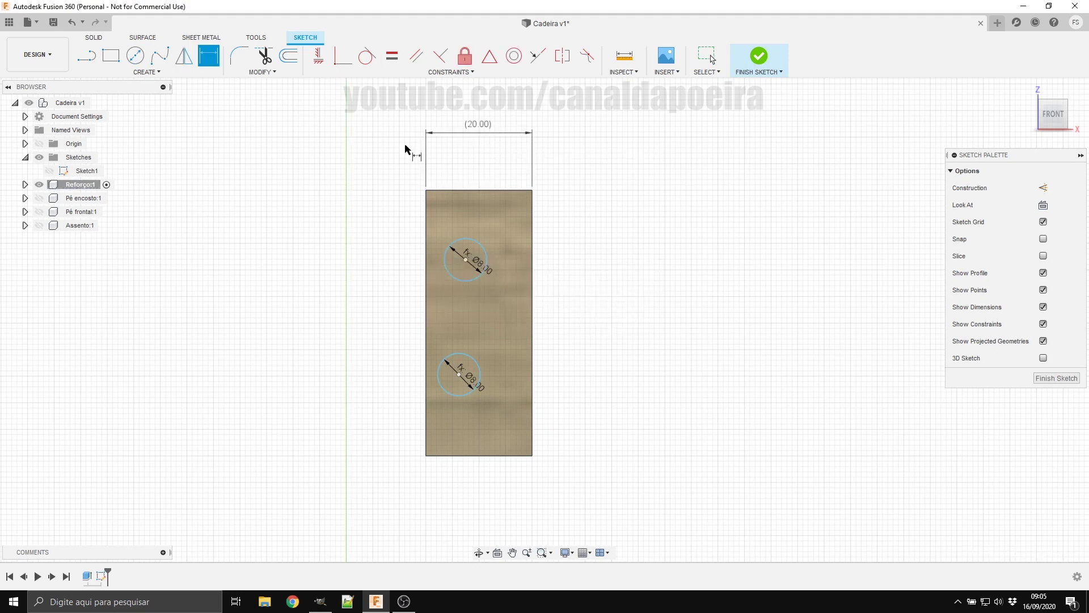
left_click(466, 260)
left_click(532, 267)
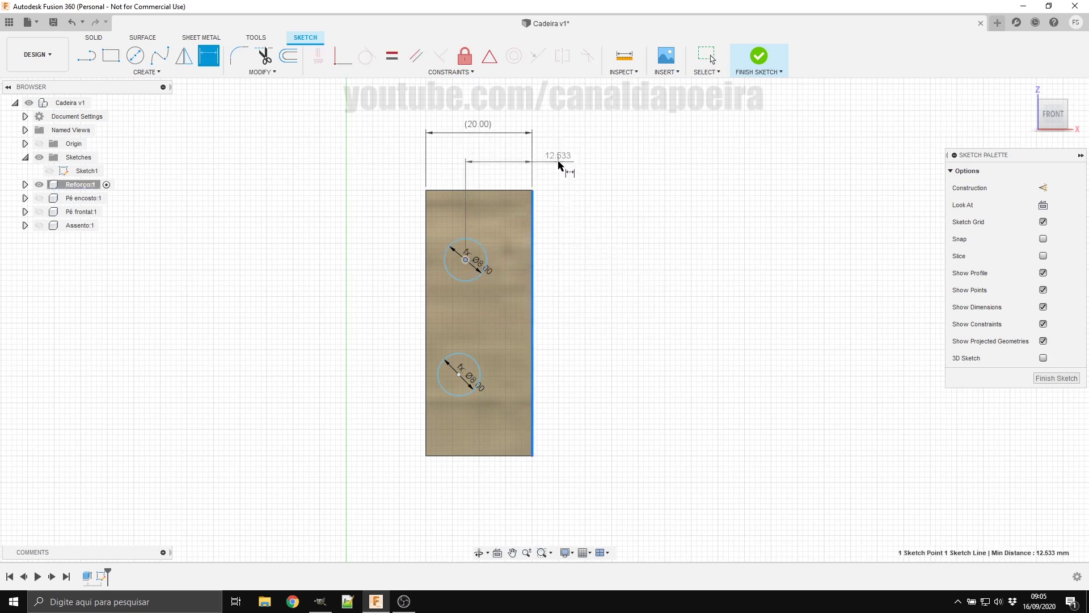
left_click(559, 165)
left_click(475, 133)
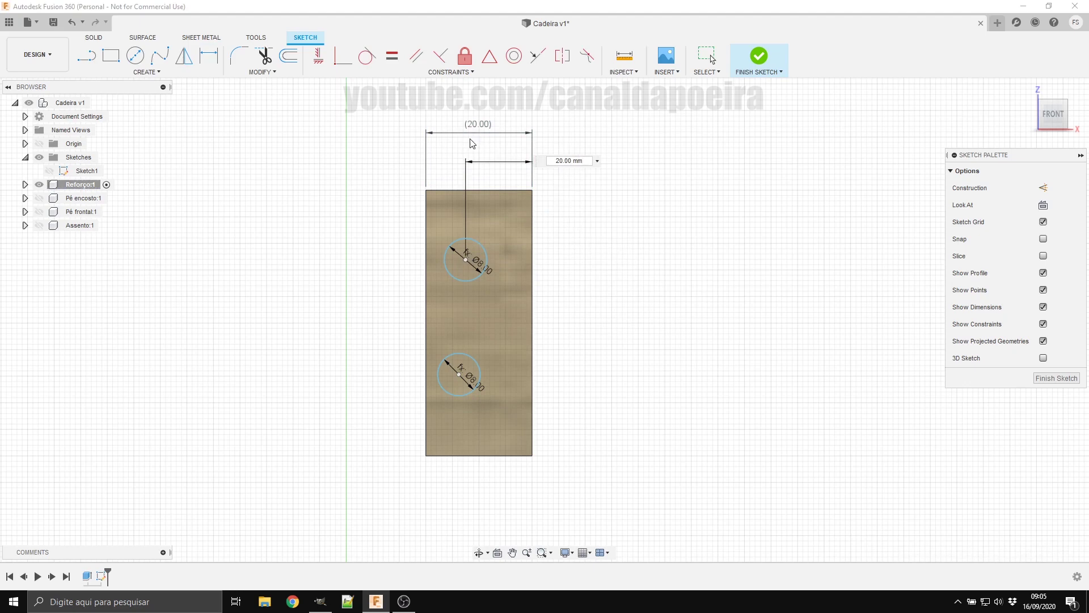
type("/2")
key("Return")
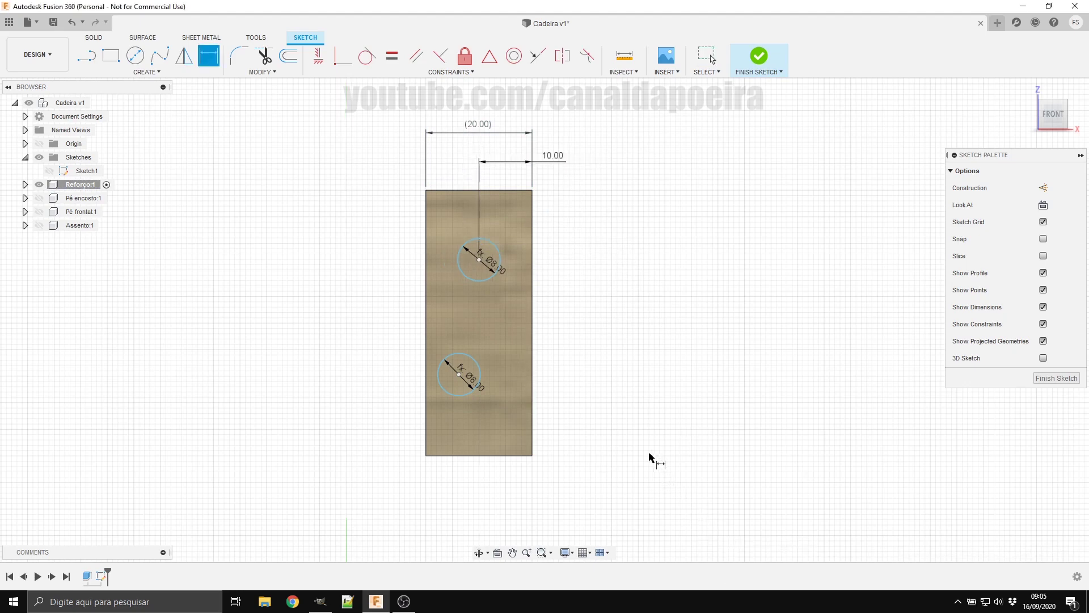
key("Escape")
Step: Dimension the lower circle 10.00 from the right edge, linked to the upper circle's dimension
key("d")
left_click(480, 386)
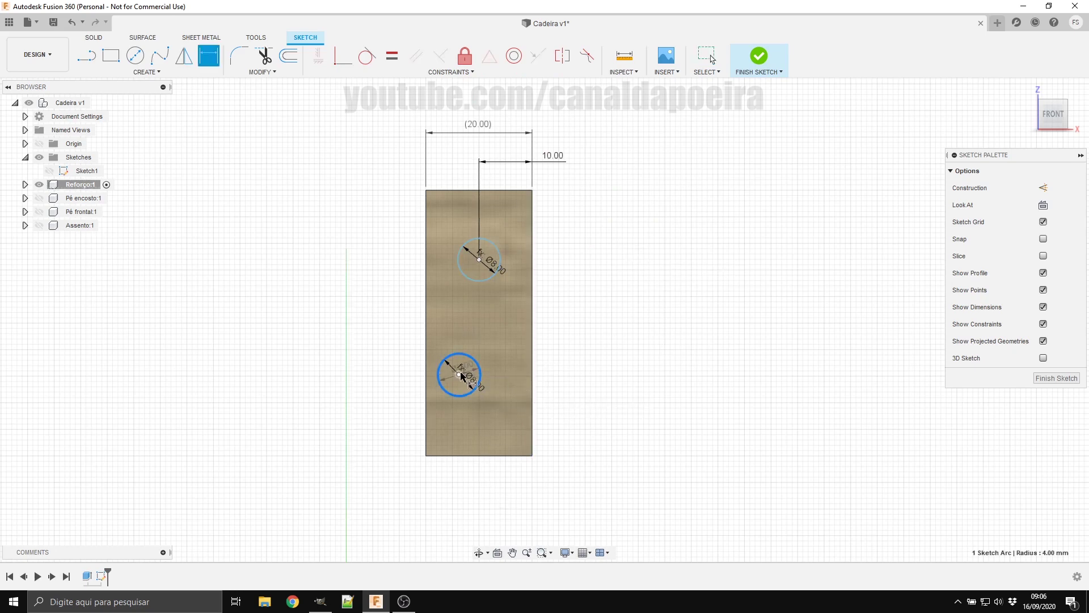
left_click(534, 377)
left_click(494, 502)
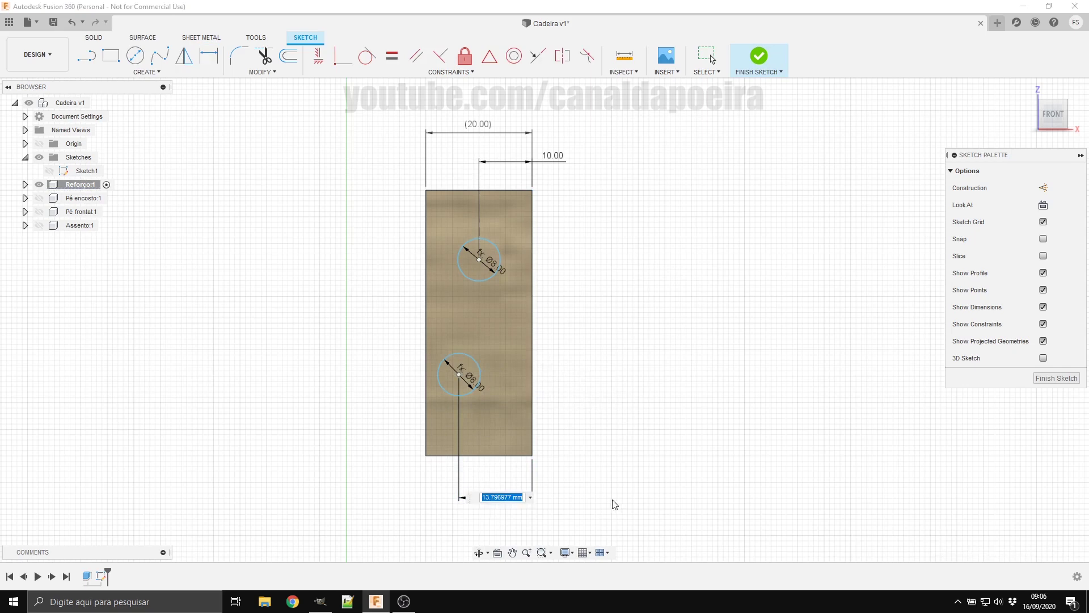
left_click(559, 162)
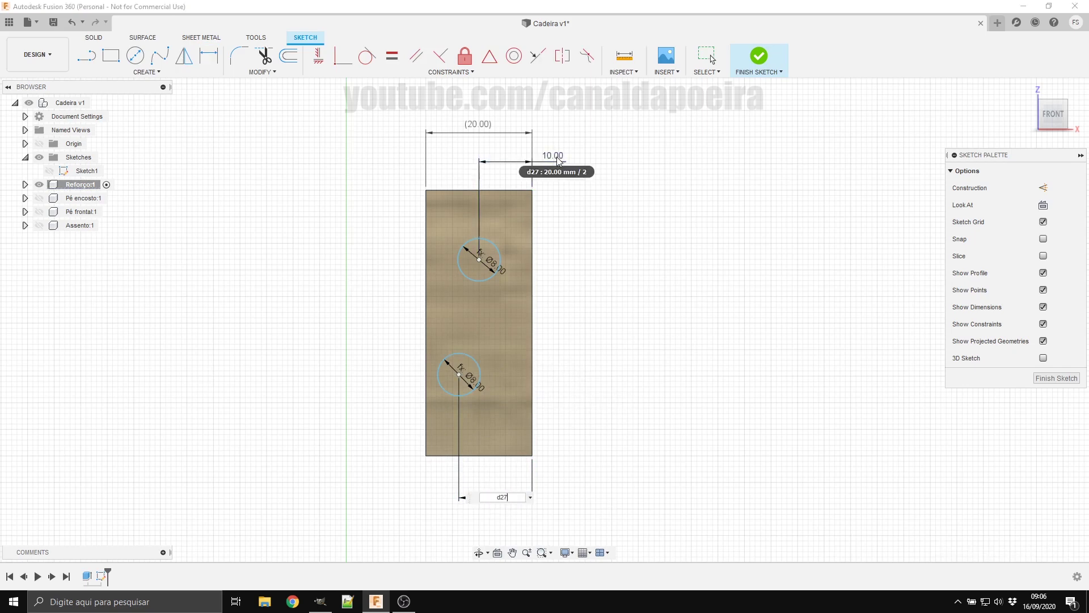
key("Return")
Step: Dimension the upper circle's distance from the top edge (13.083)
left_click(480, 259)
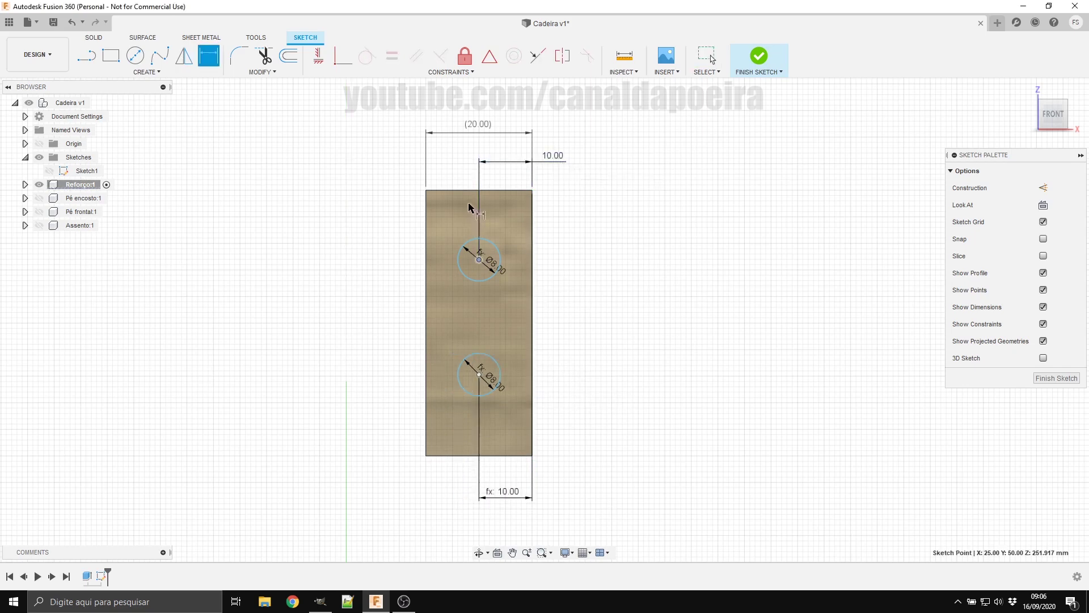
left_click(474, 191)
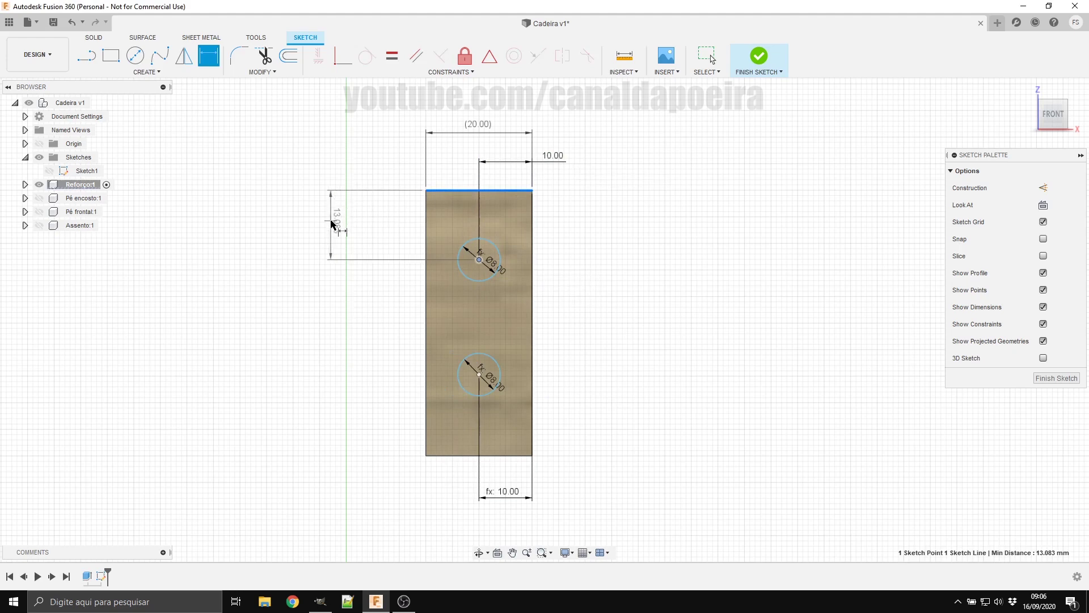
left_click(332, 221)
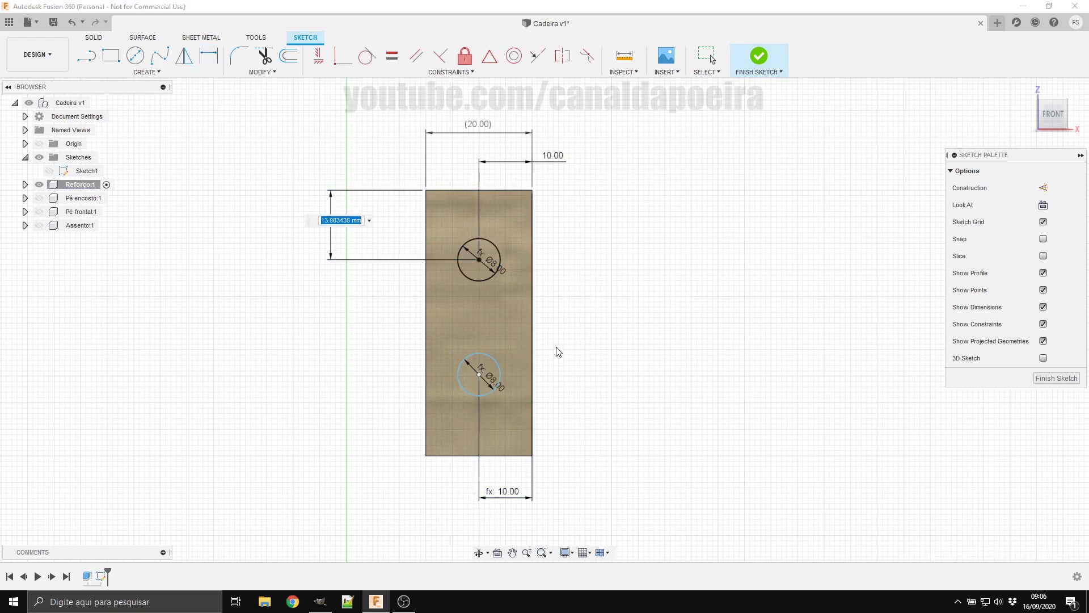
key("Return")
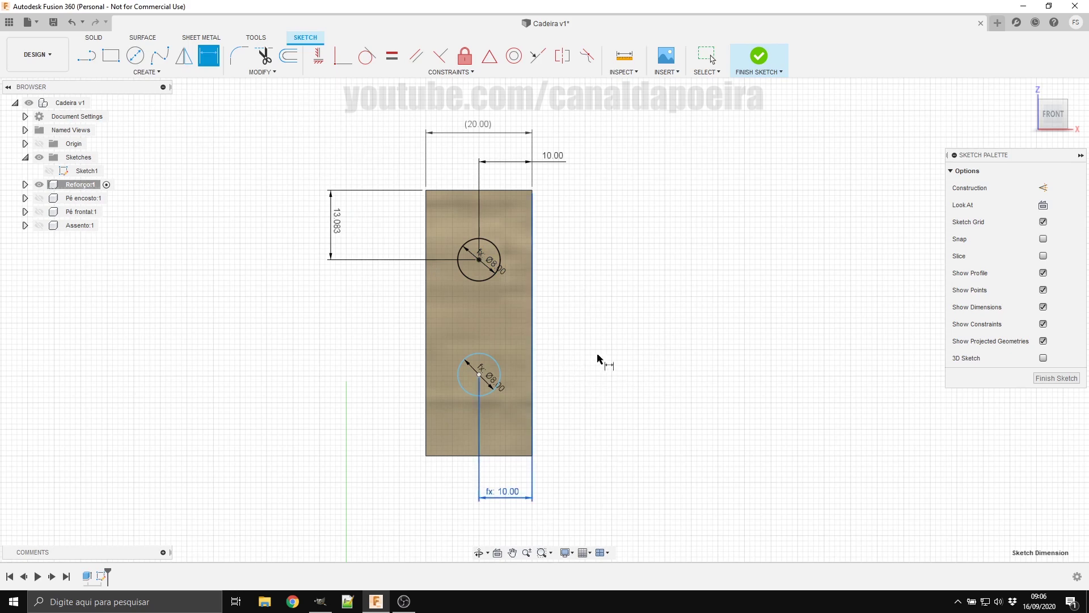
Step: Add a driven 50.00 height dimension and set the top hole at 50/3 (16.667) from the top
left_click(426, 345)
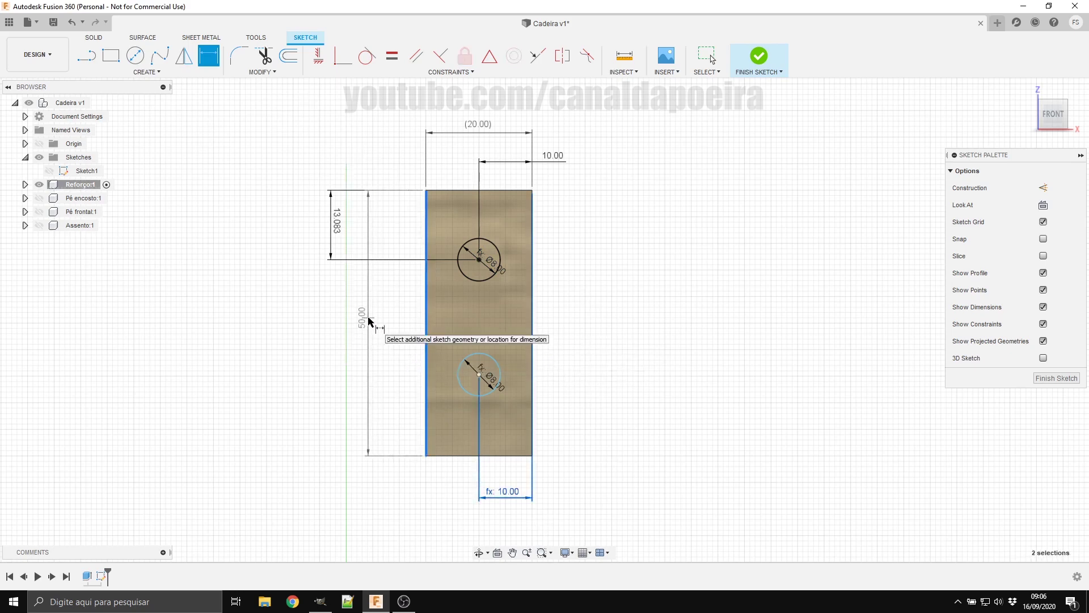
left_click(368, 320)
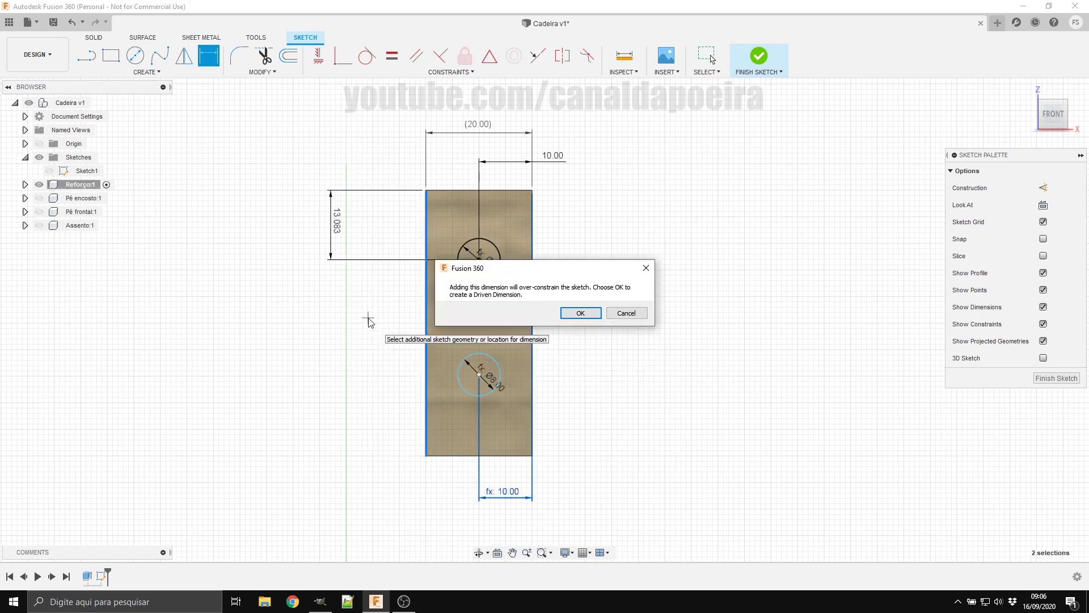
left_click(580, 313)
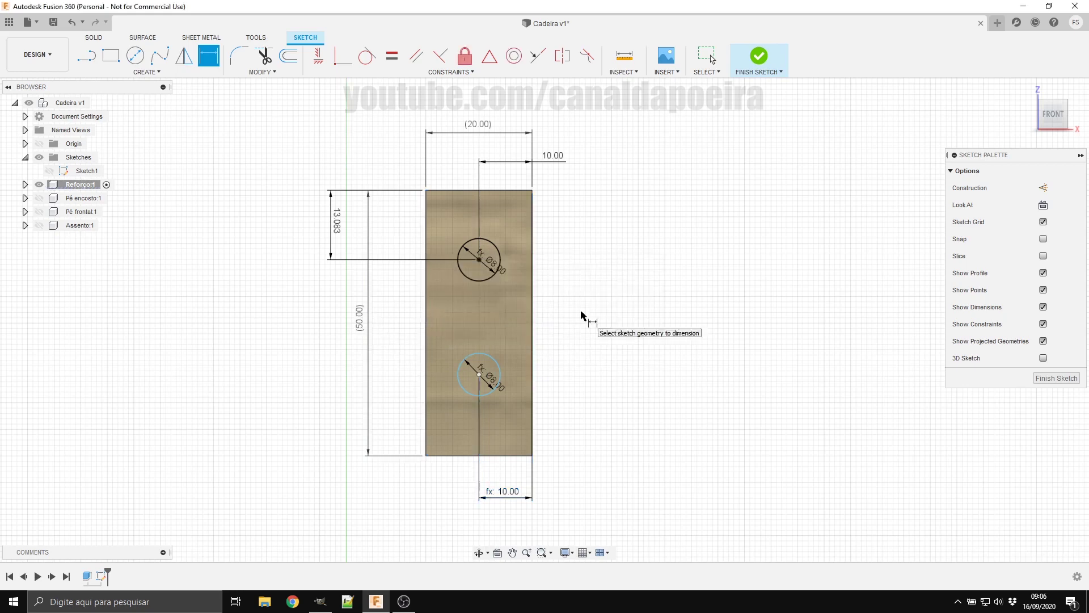
left_click(334, 214)
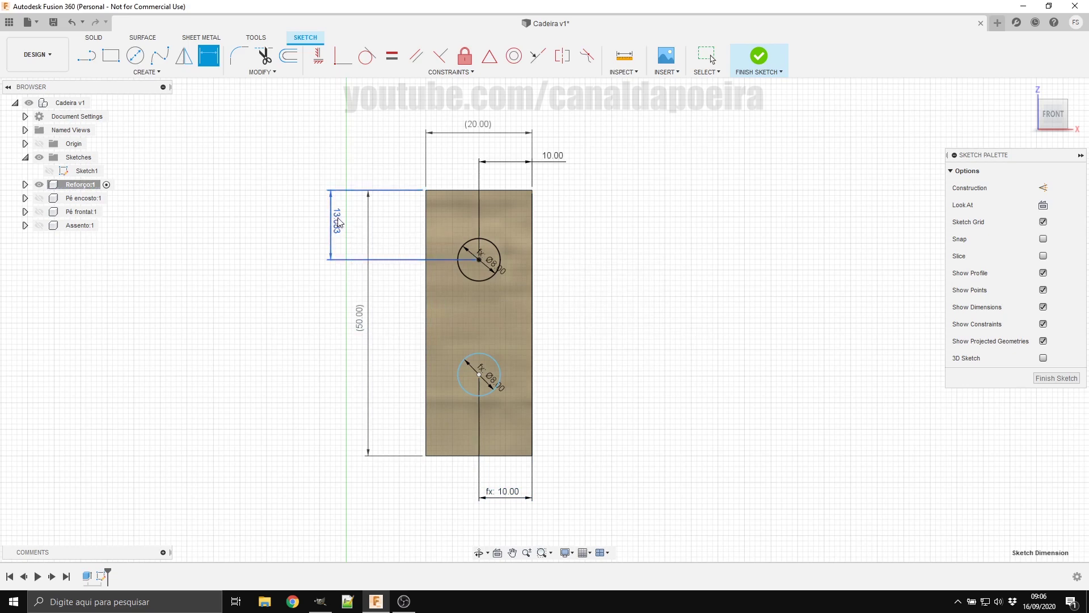
double_click(339, 222)
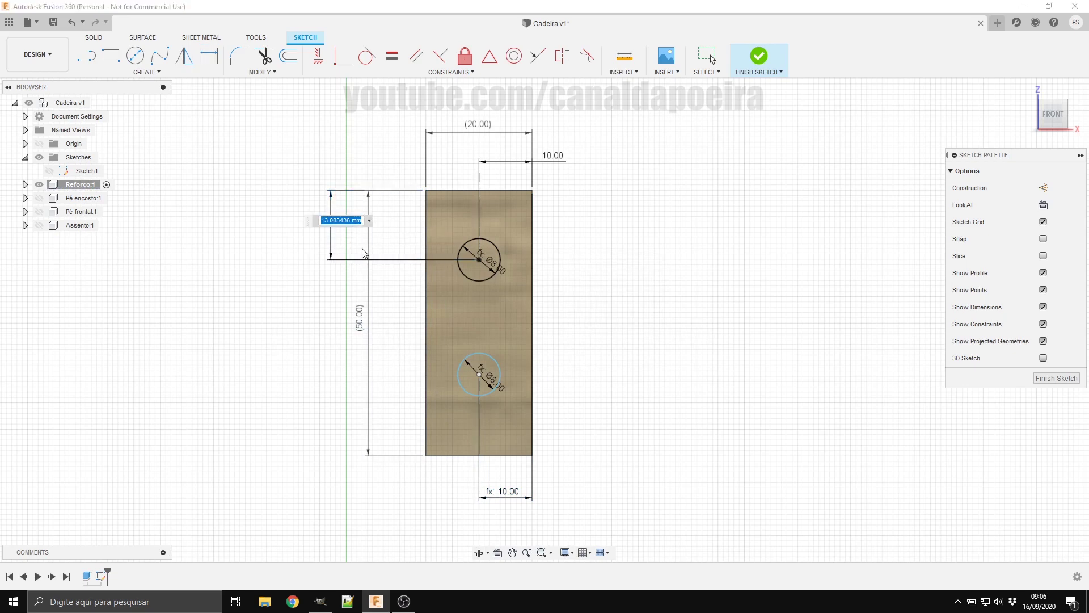
left_click(360, 328)
type("50.00 mm/3")
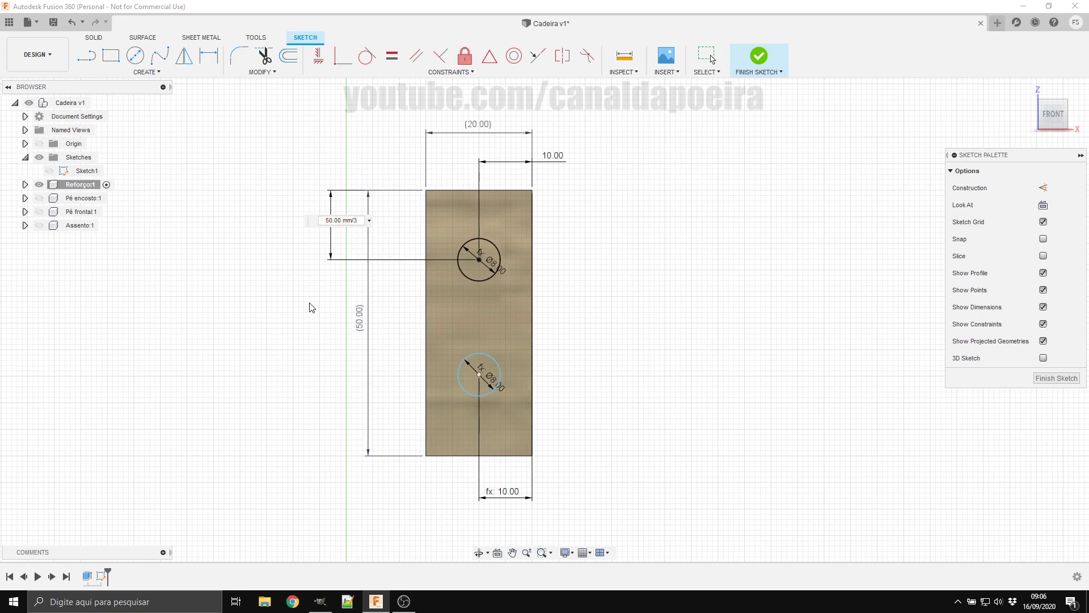
key("Return")
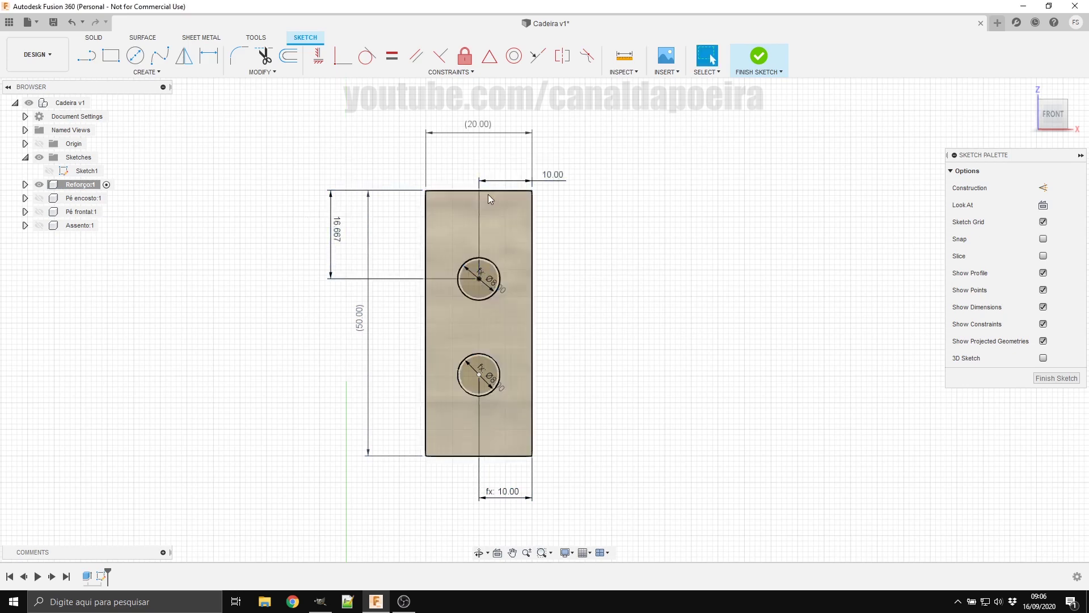
Step: Select the lower hole circle and begin dimensioning its centre
left_click(479, 379)
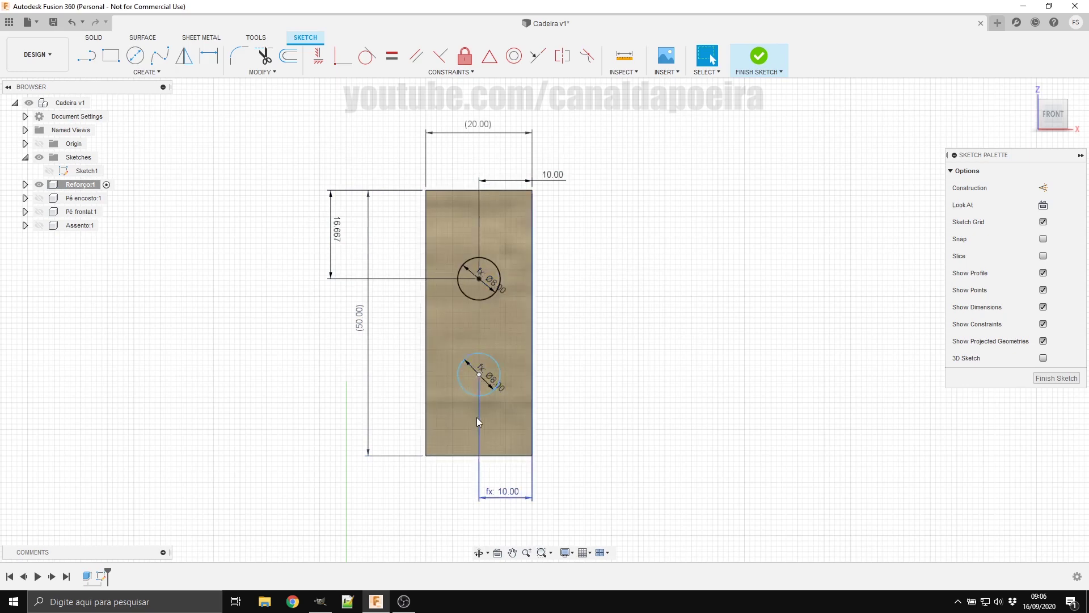
left_click(477, 466)
left_click(478, 396)
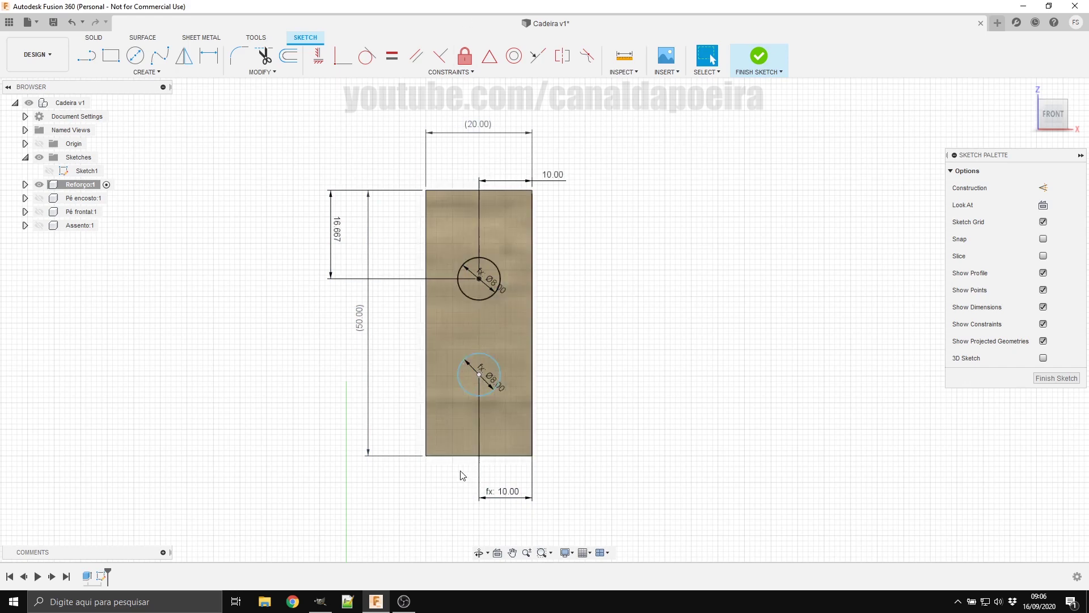
key("d")
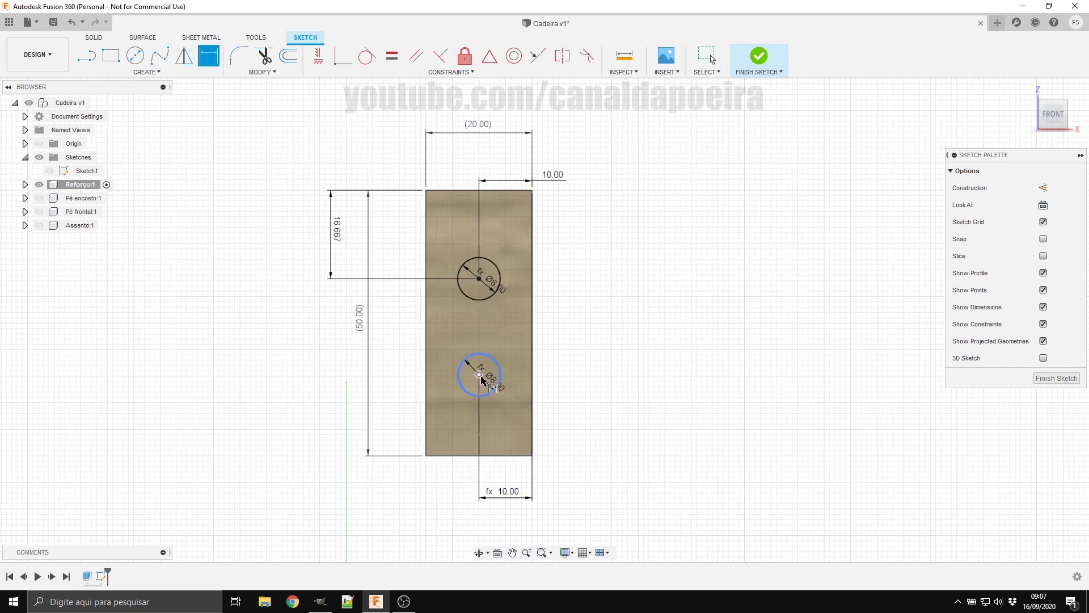
left_click(480, 375)
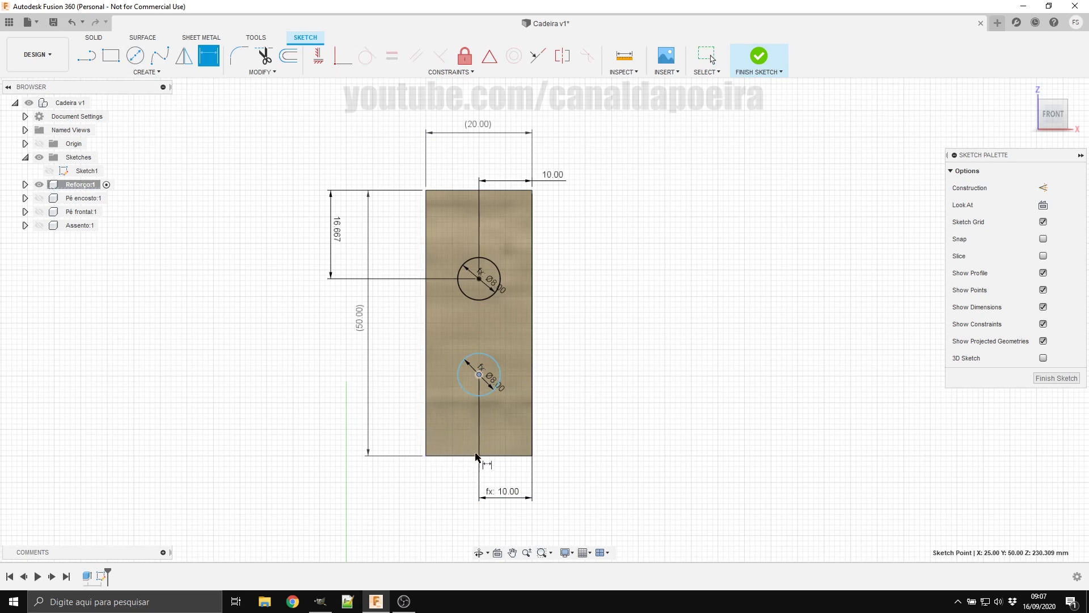
Step: Set the lower hole's bottom-edge distance equal to d29, then change d29 to 50/4 (12.50)
left_click(454, 456)
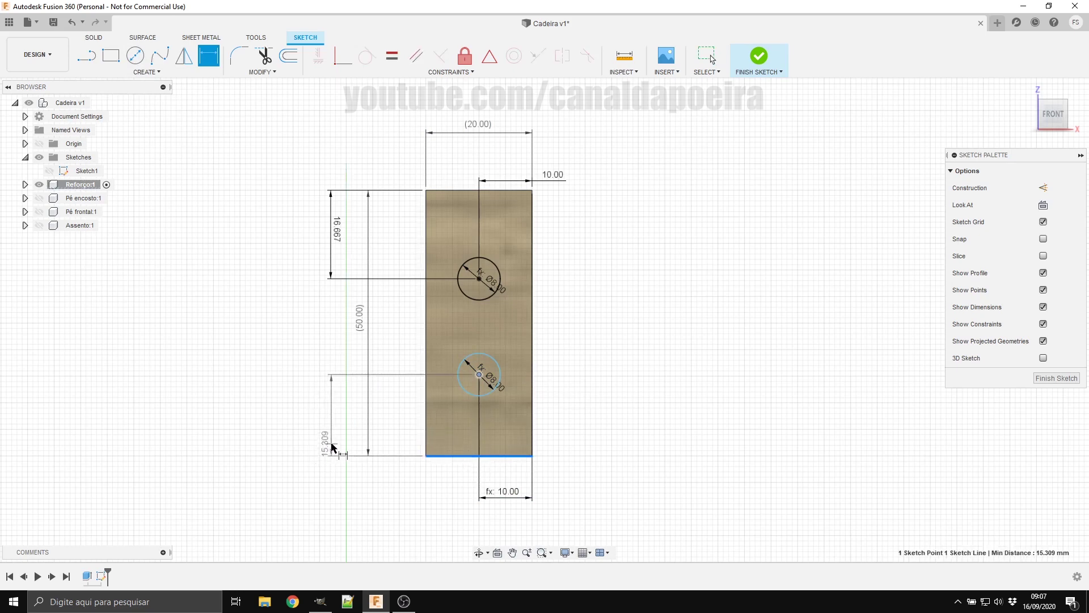
left_click(325, 442)
left_click(337, 239)
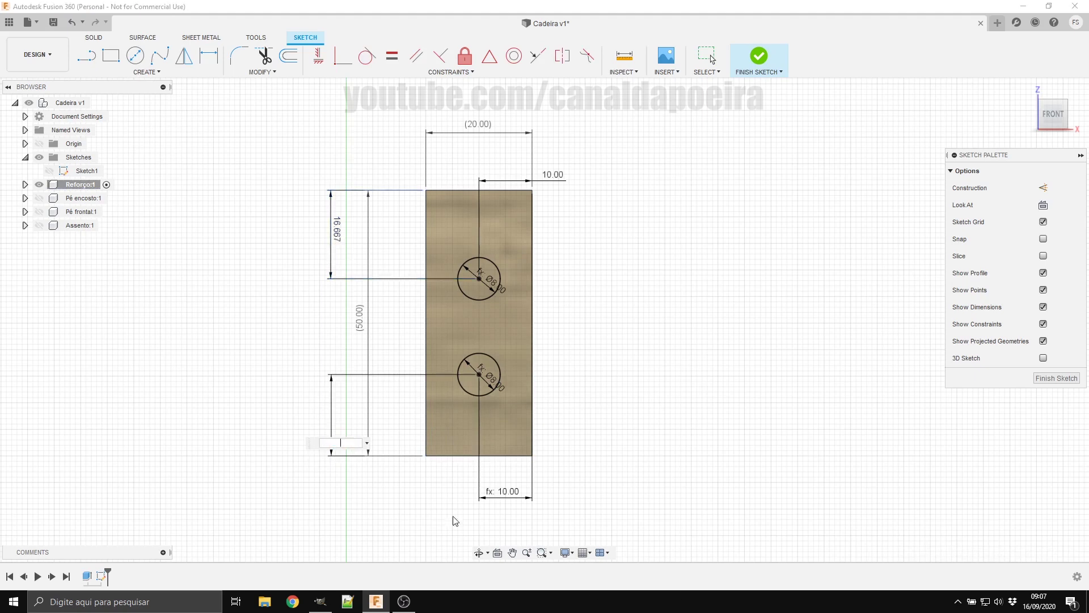
left_click(337, 239)
key("Return")
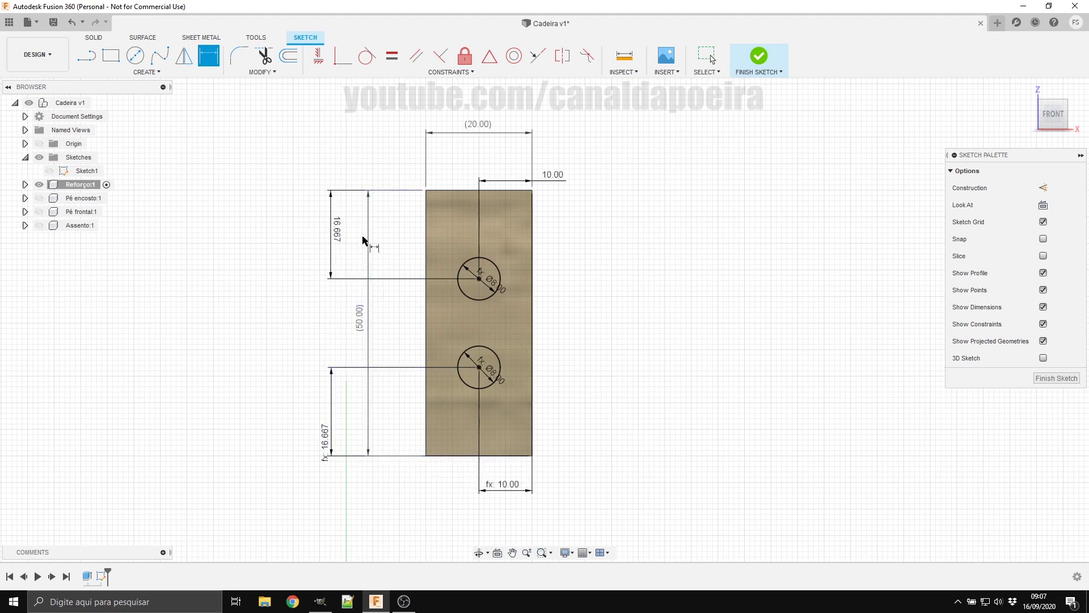
mouse_move(337, 230)
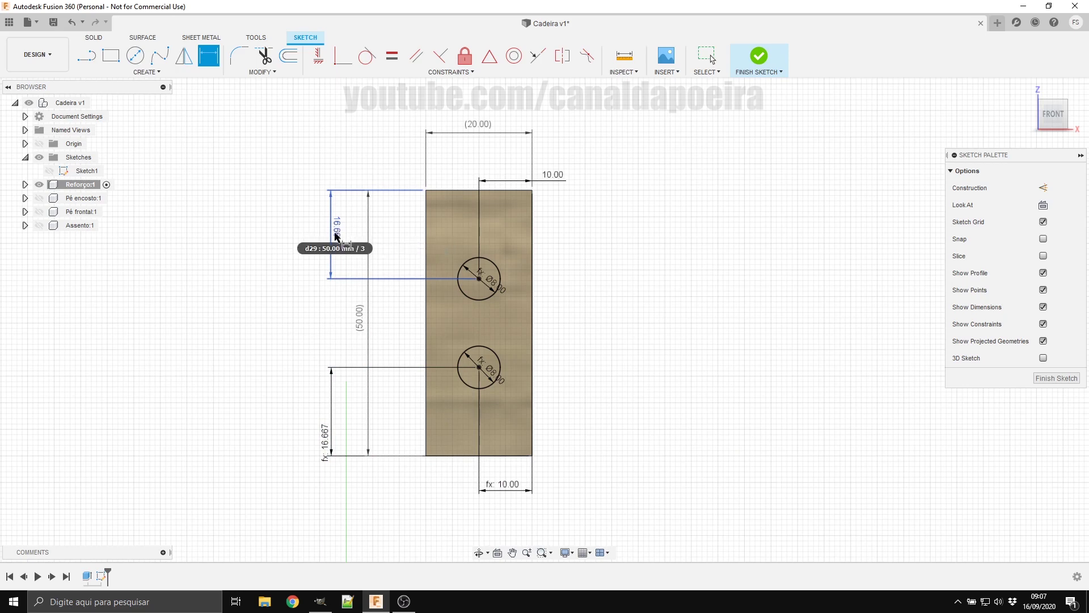
double_click(337, 237)
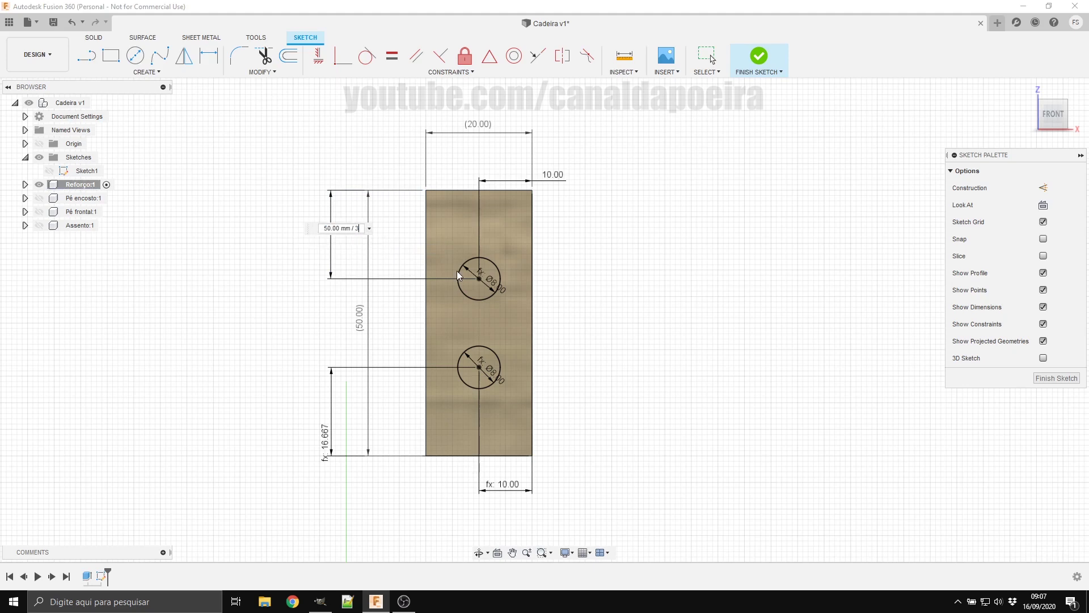
key("Return")
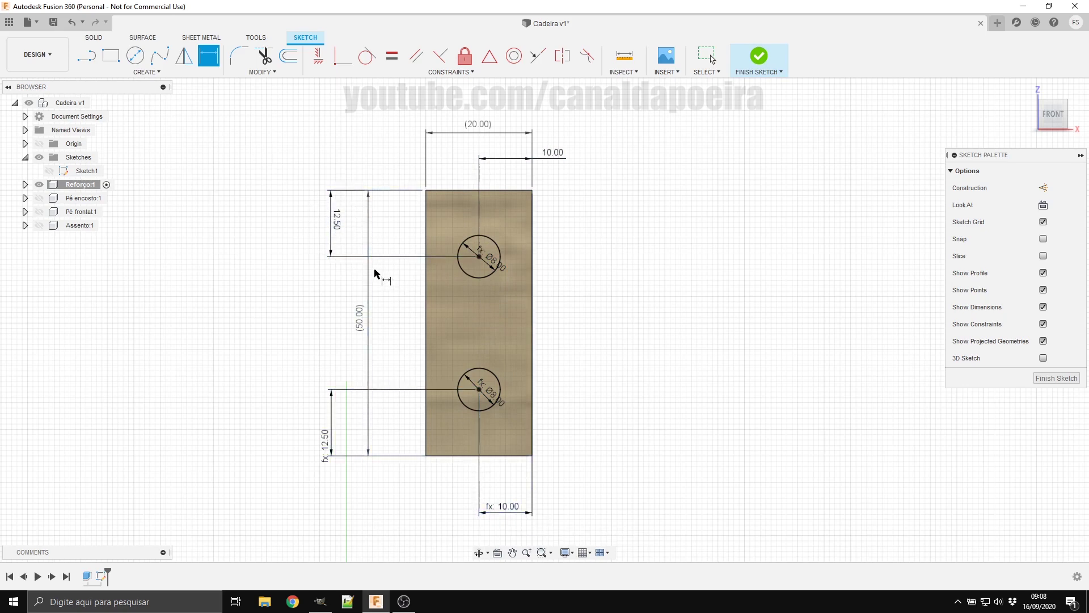
Step: Zoom and orbit to a 3D view of the rail end face
scroll(437, 391, "down", 3)
scroll(448, 403, "up", 5)
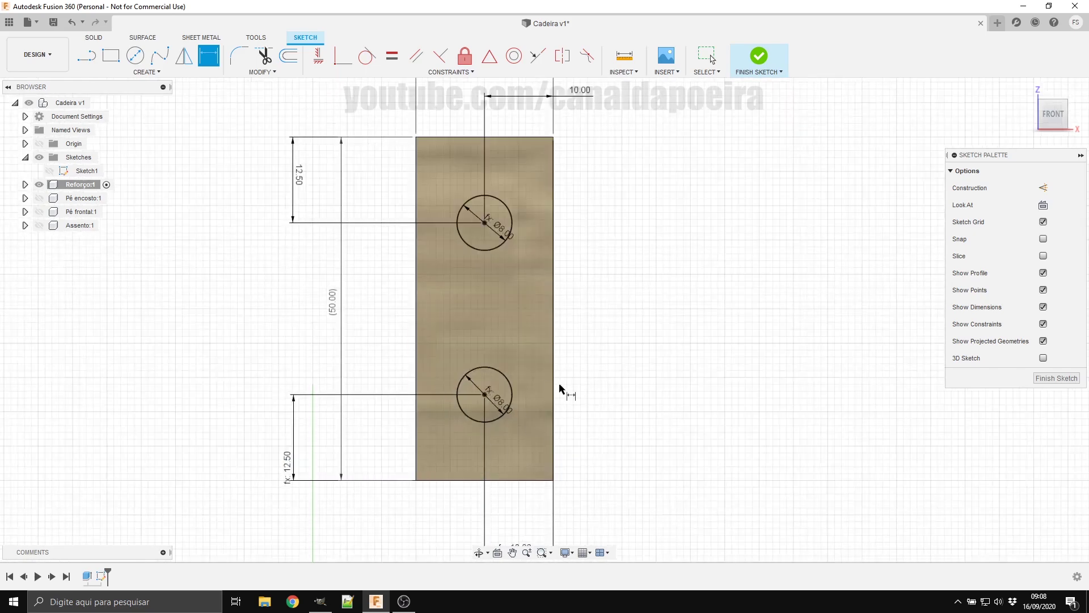
scroll(461, 322, "down", 2)
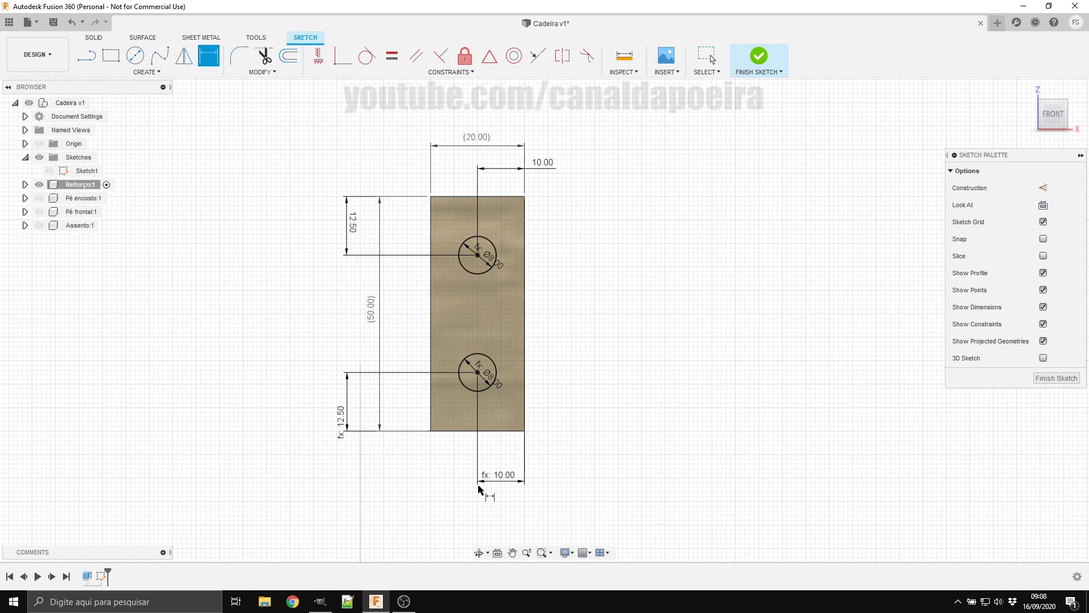
mouse_move(610, 299)
middle_mouse_down("shift")
mouse_move(573, 329)
mouse_move(579, 316)
middle_mouse_up("shift")
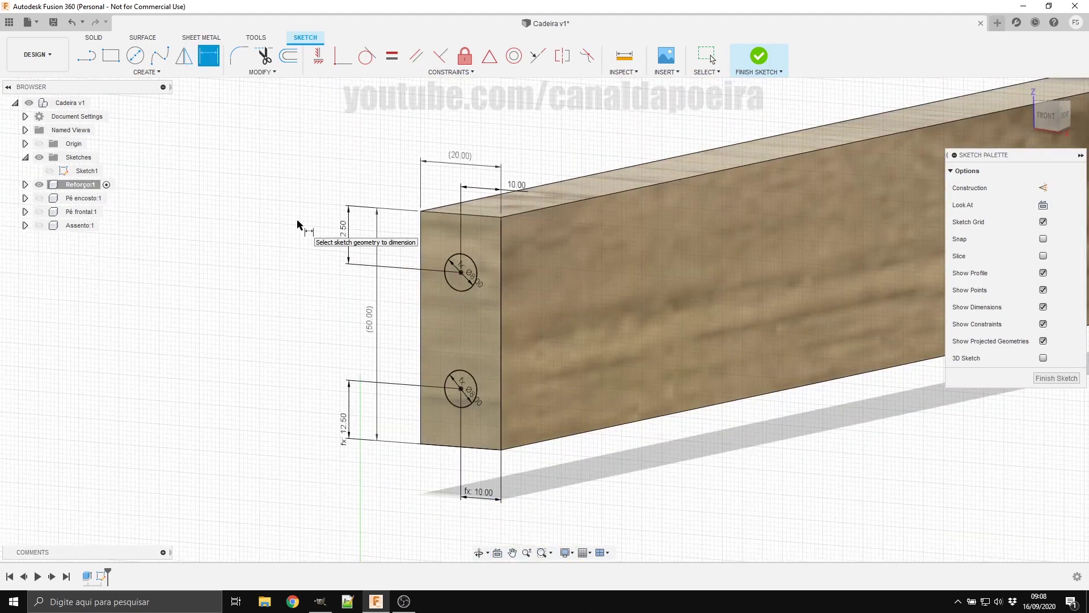
Step: Extrude the upper circle as a New Component, Symmetric direction, measured by Half Length
key("e")
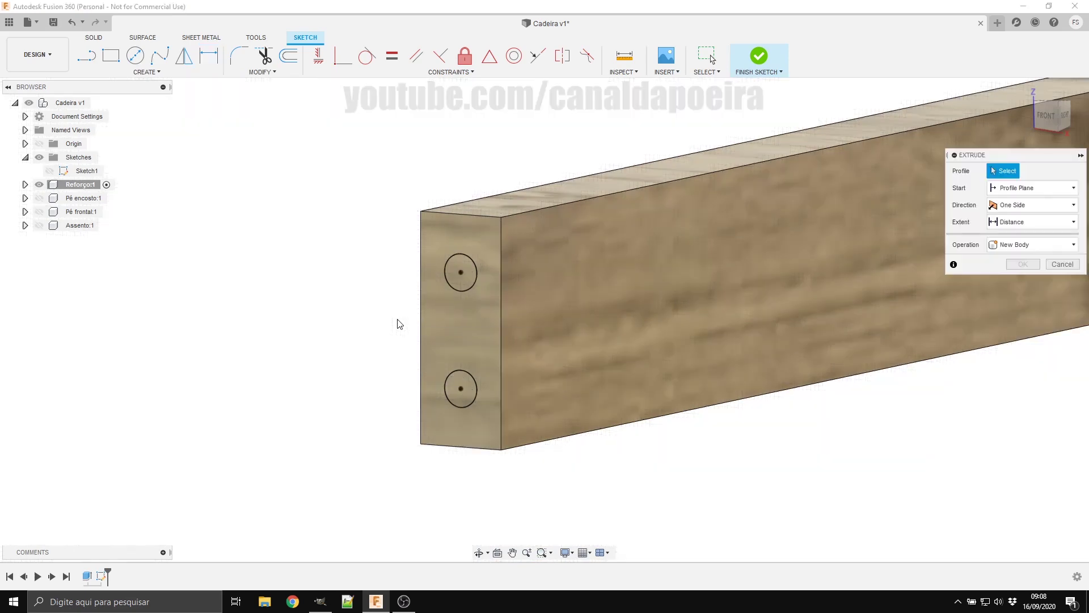
left_click(468, 278)
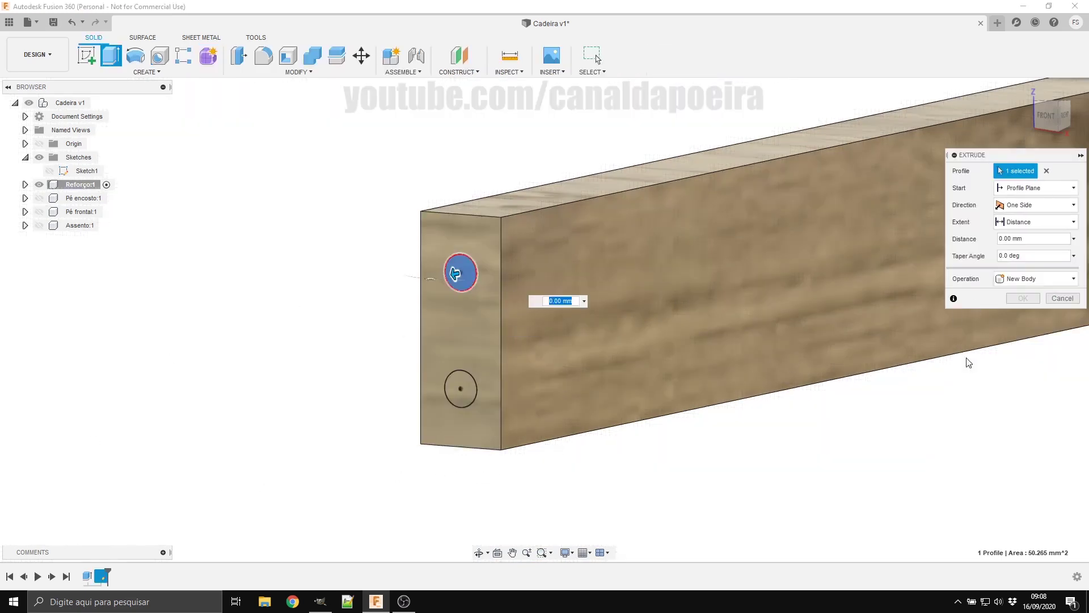
left_click(1044, 279)
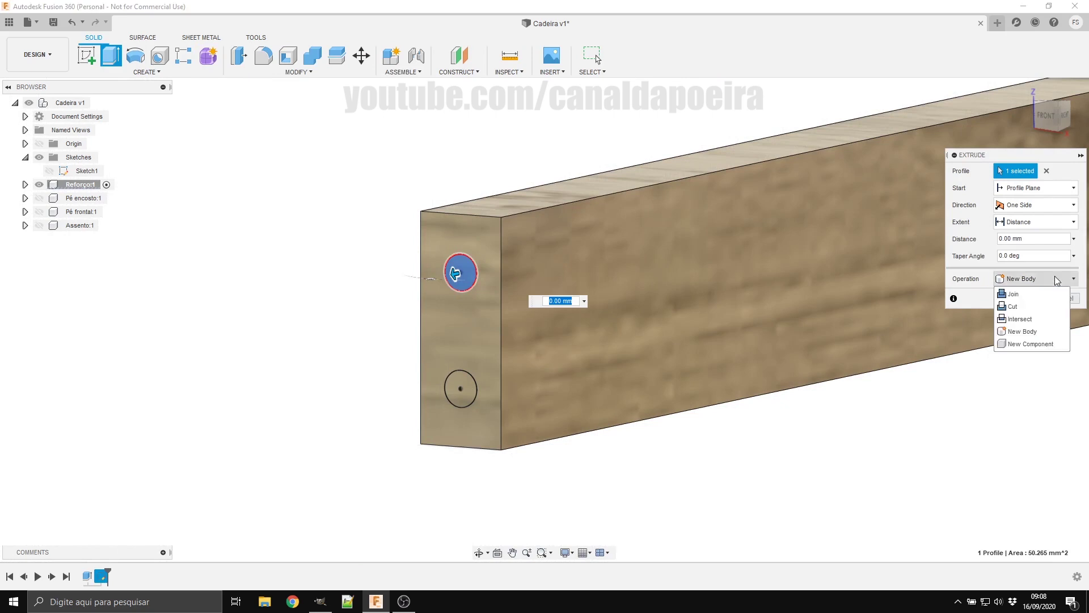
left_click(1056, 346)
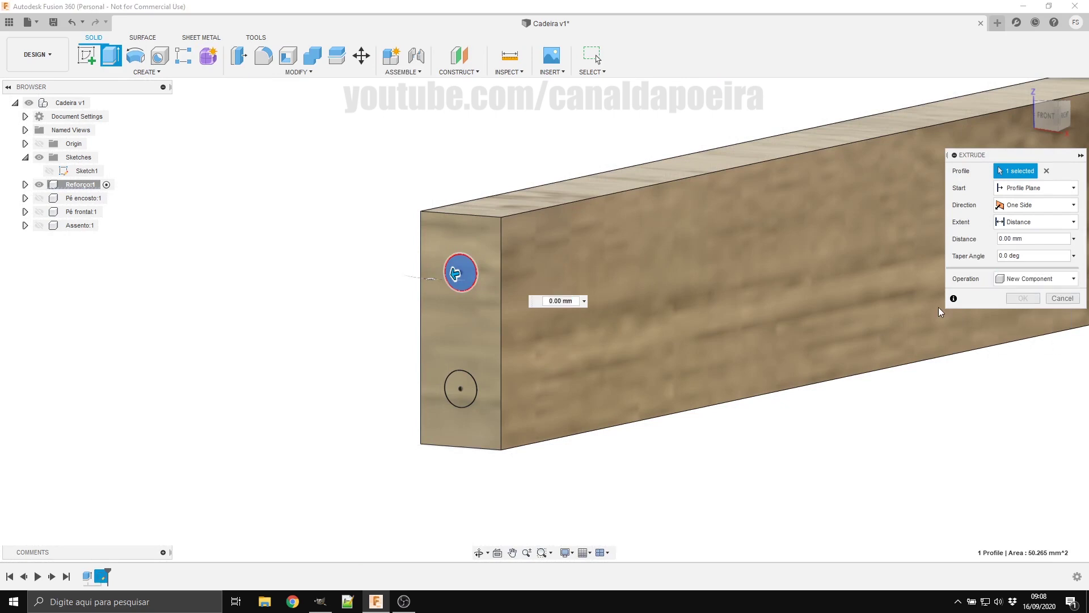
left_click(1044, 211)
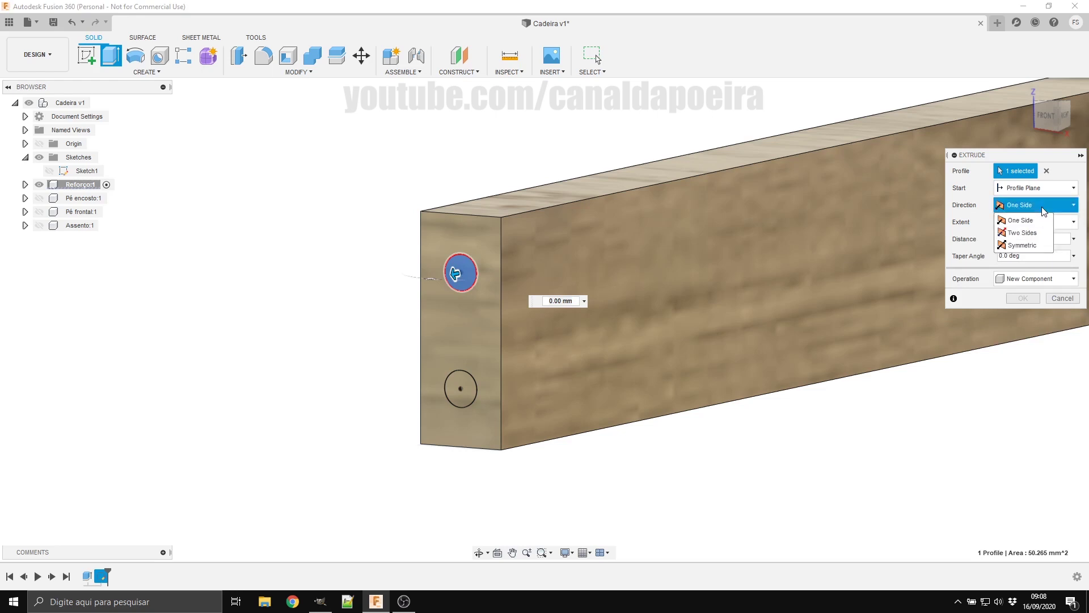
left_click(1037, 245)
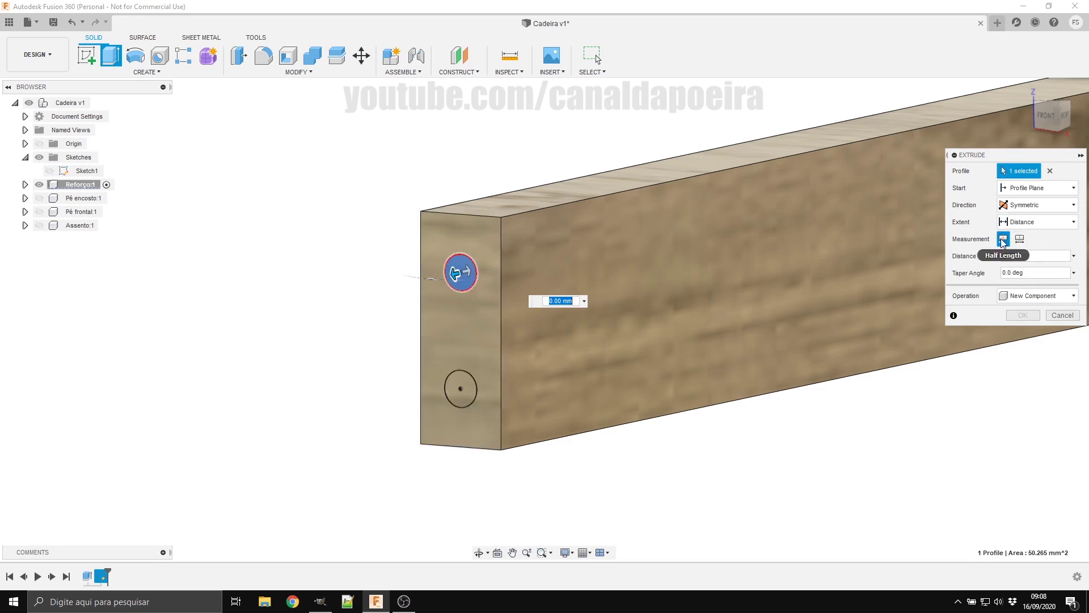
left_click(1003, 241)
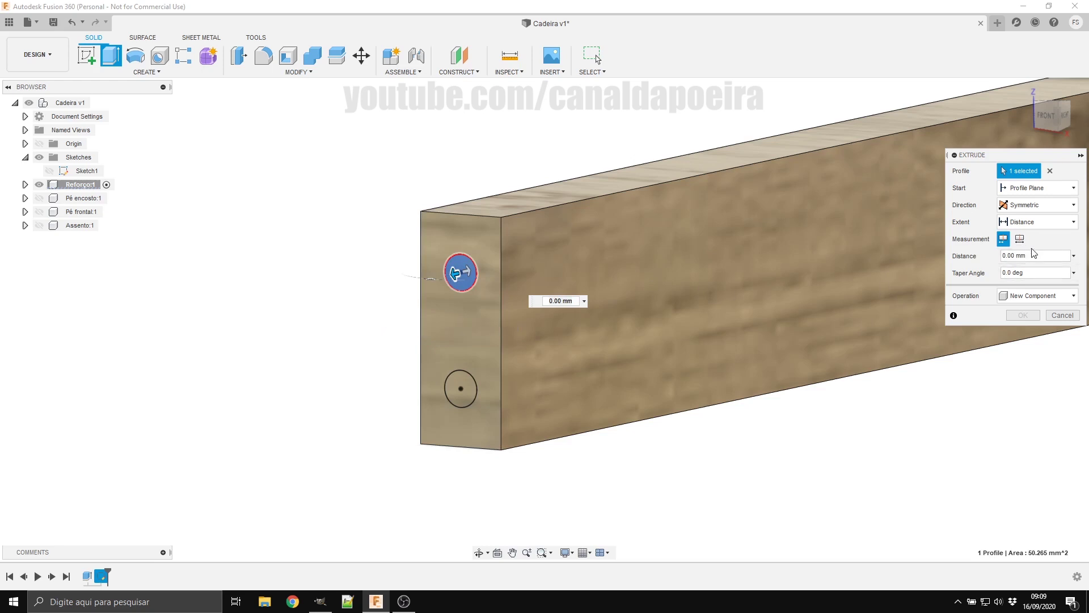
Step: Extrude the upper end circle symmetrically, Half Length, madeiraQuadrada / 3, into a dowel
left_click(1020, 240)
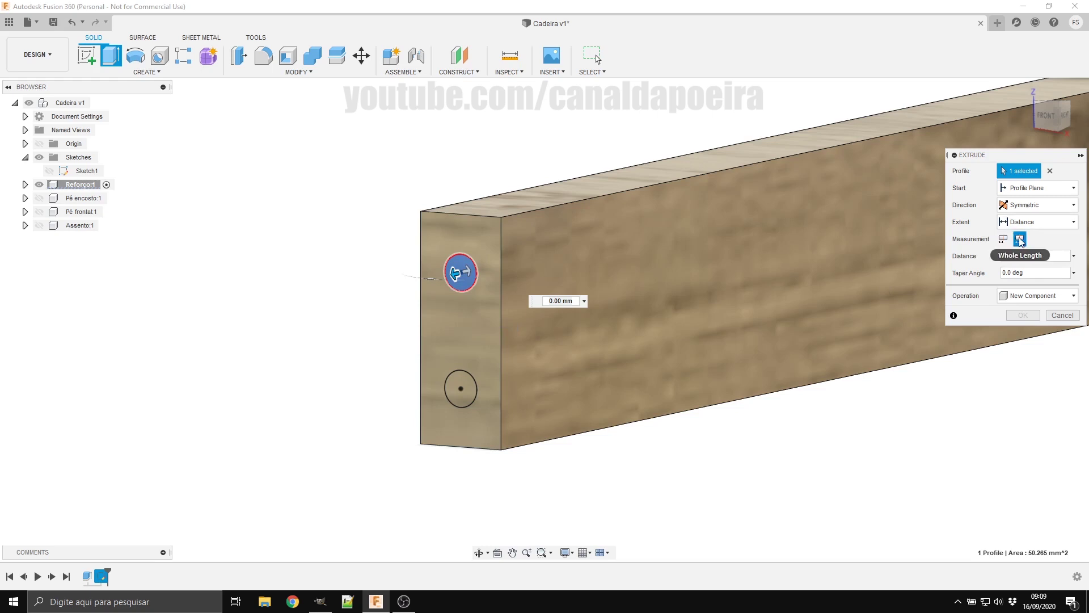
left_click(1004, 240)
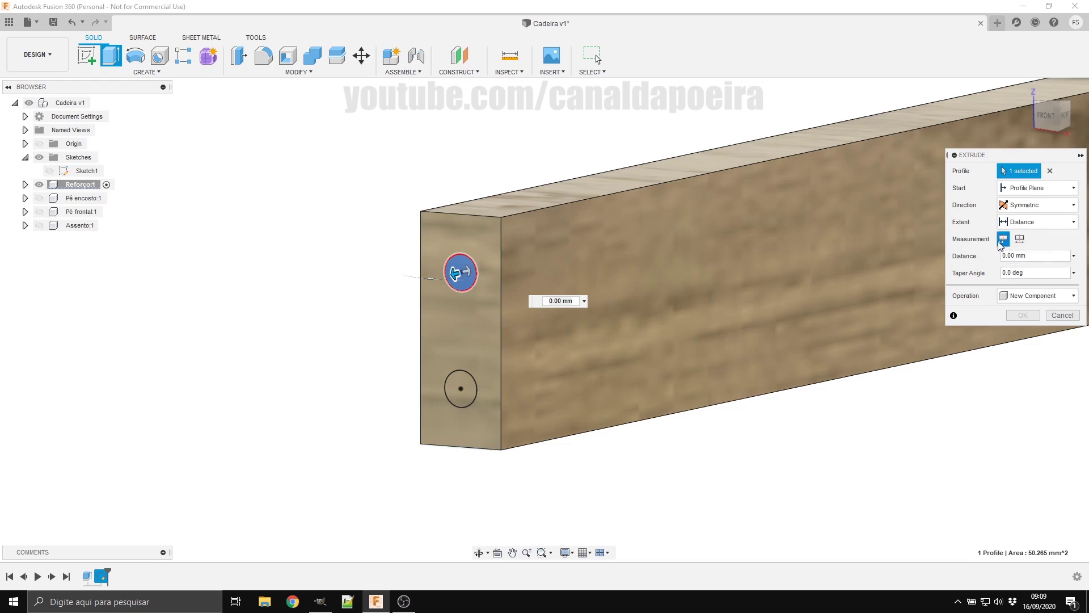
left_click_drag(456, 272, 420, 293)
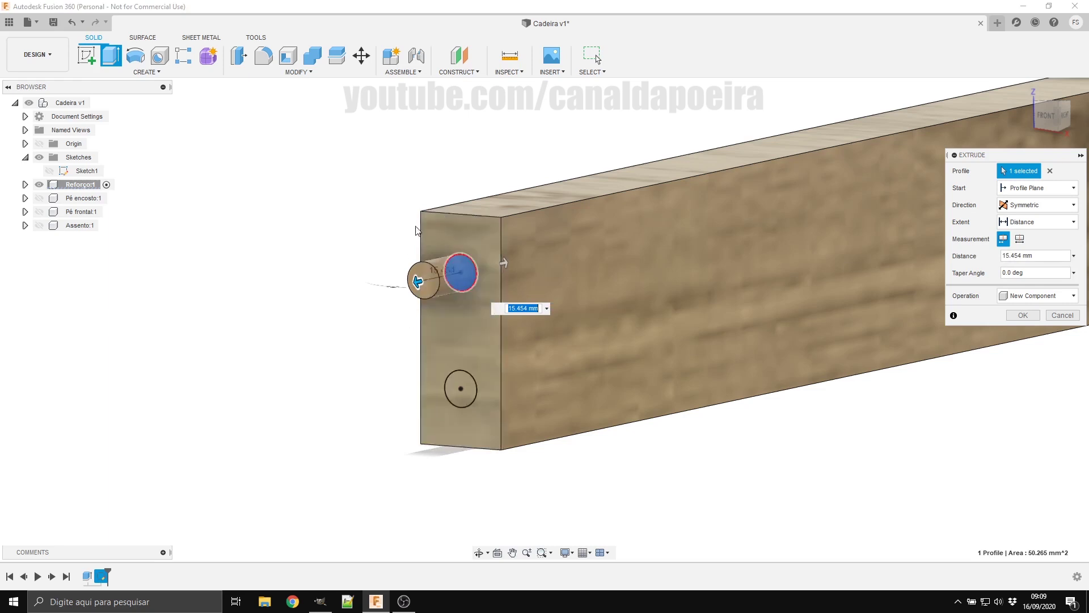
type("ma")
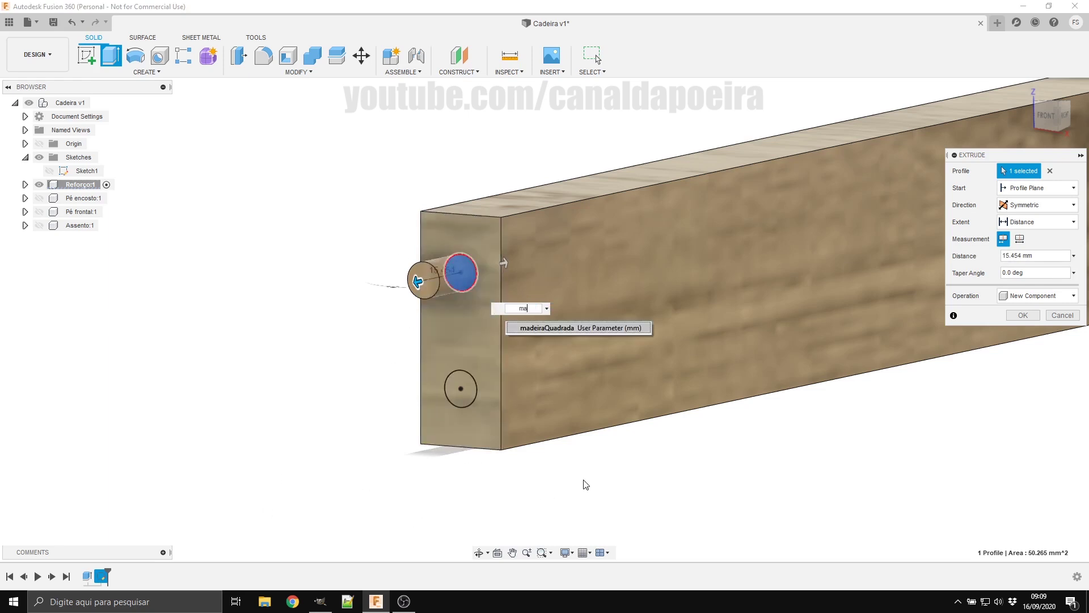
key("Return")
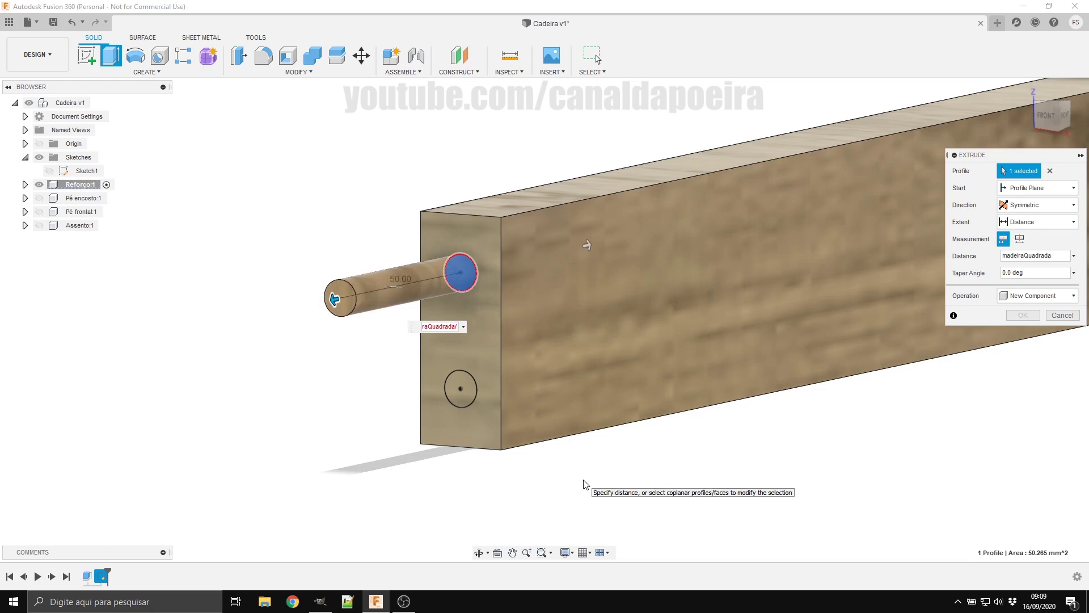
key("Return")
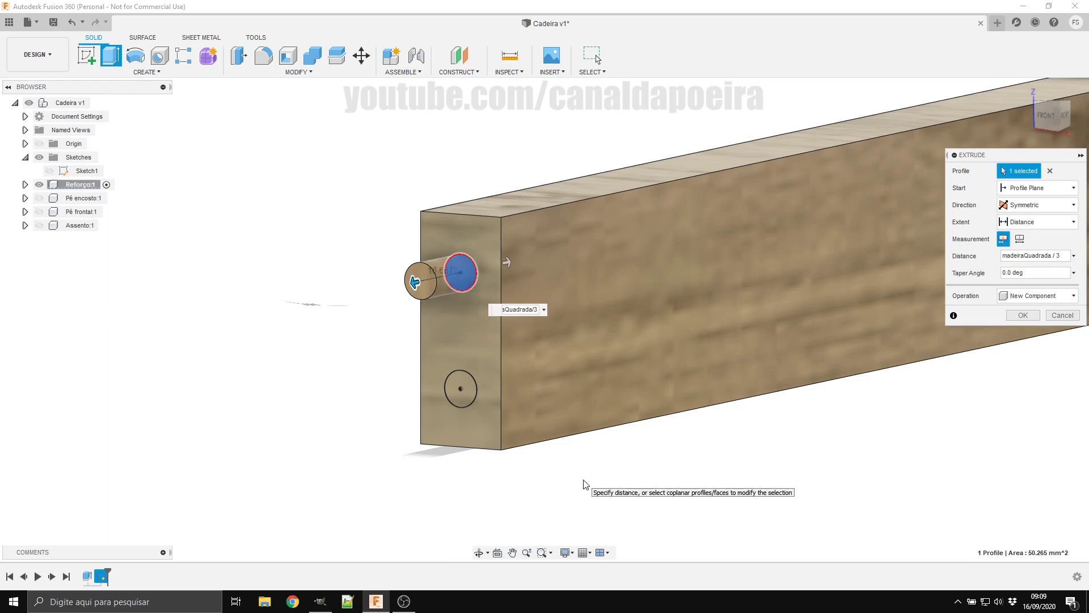
left_click(1023, 315)
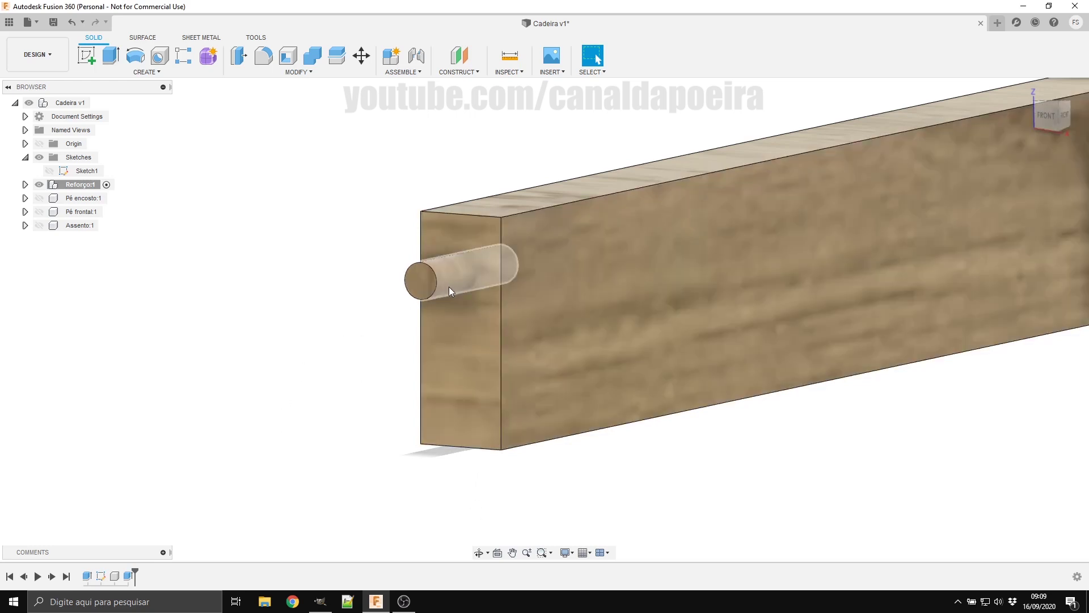
Step: Combine-cut the dowel's hole into the beam, keeping the dowel, and expand Reforço:1
left_click(315, 60)
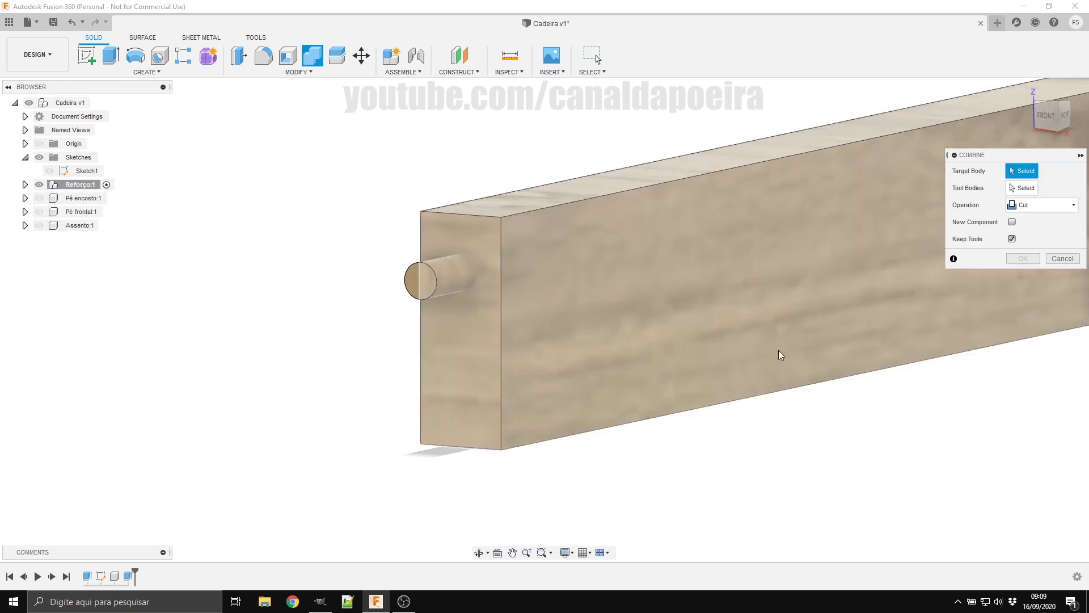
left_click(709, 330)
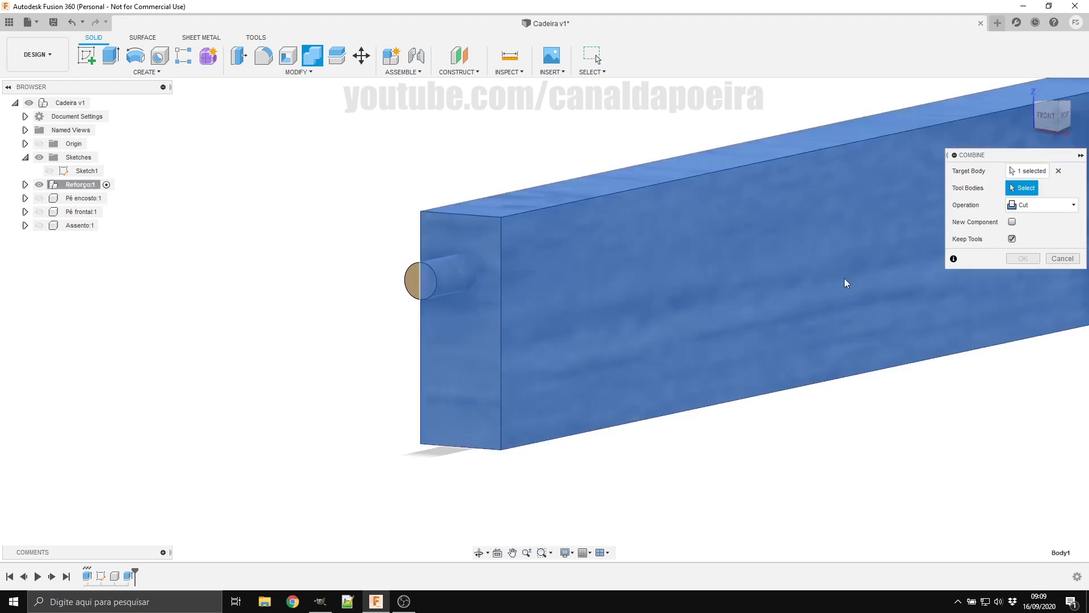
left_click(412, 285)
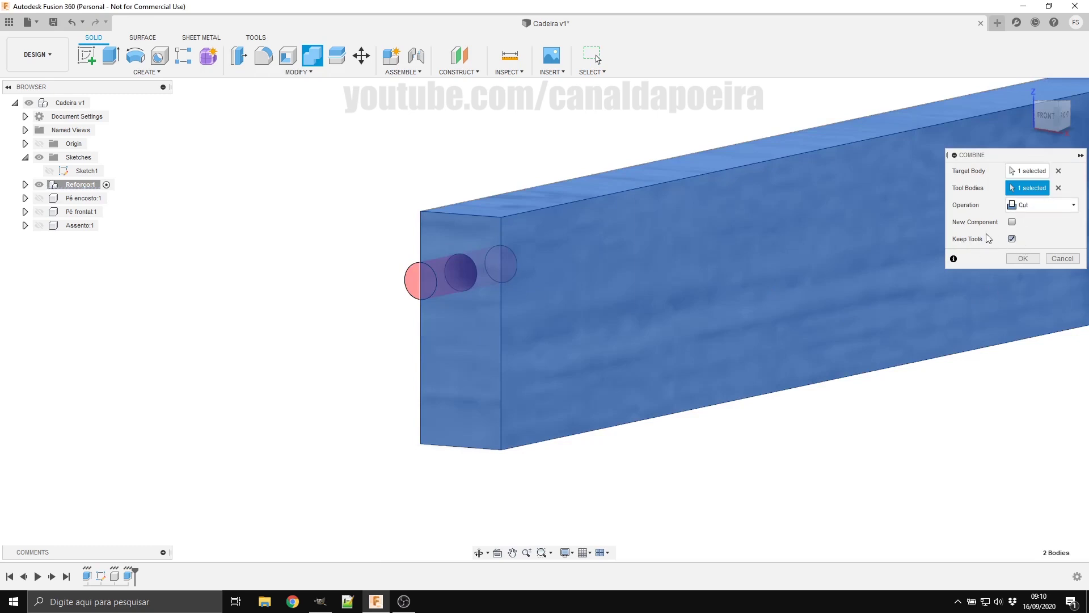
left_click(1019, 258)
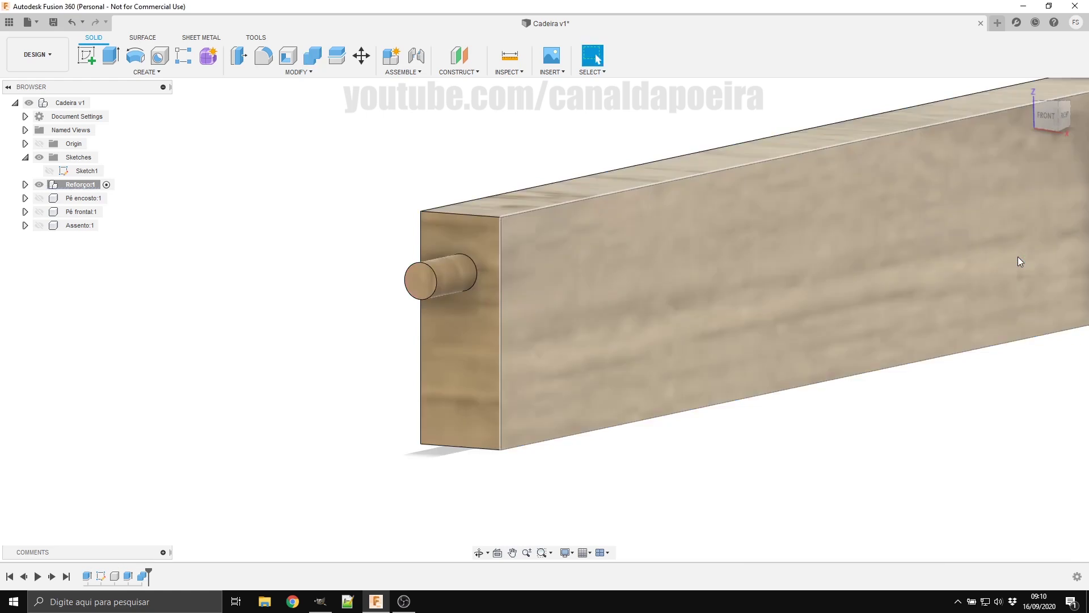
left_click(25, 184)
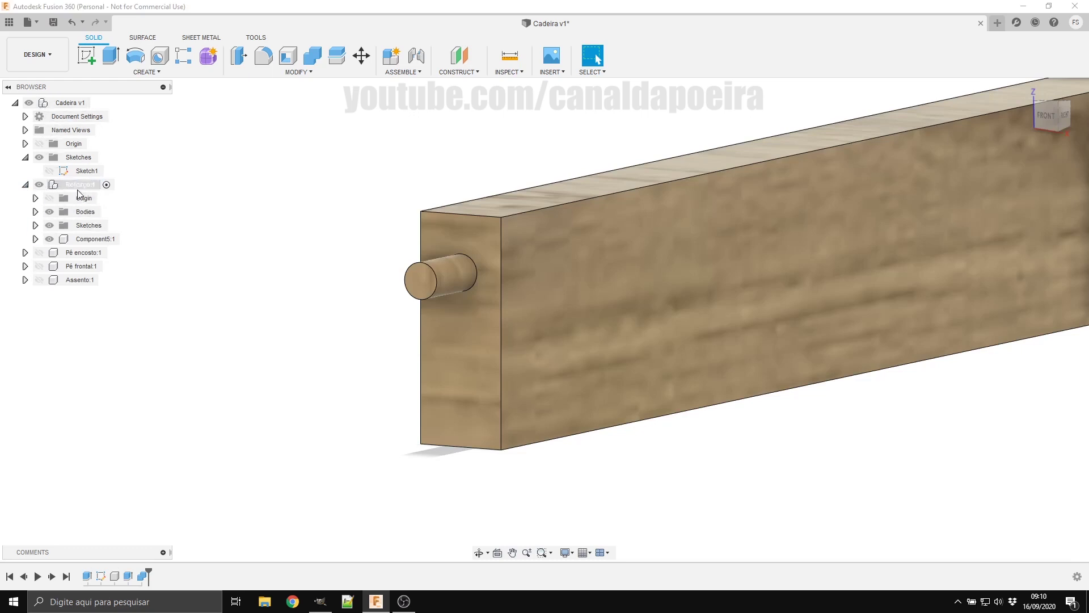
Step: Rename Component5:1 to Cavilha and briefly hide it to check the hole
left_click(101, 244)
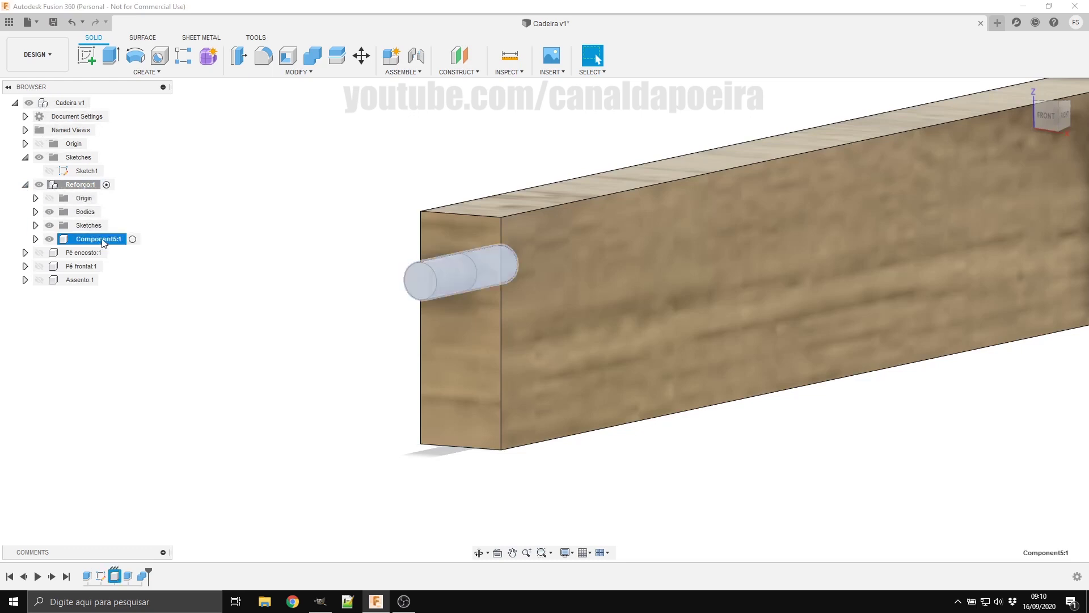
double_click(104, 240)
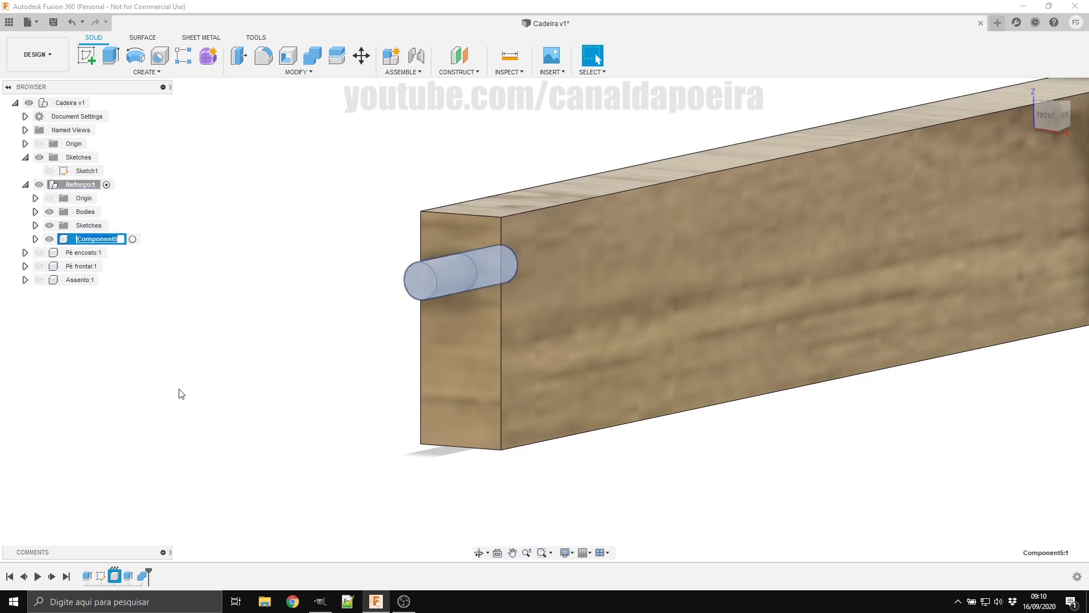
type("Cavilha")
key("Return")
left_click(180, 394)
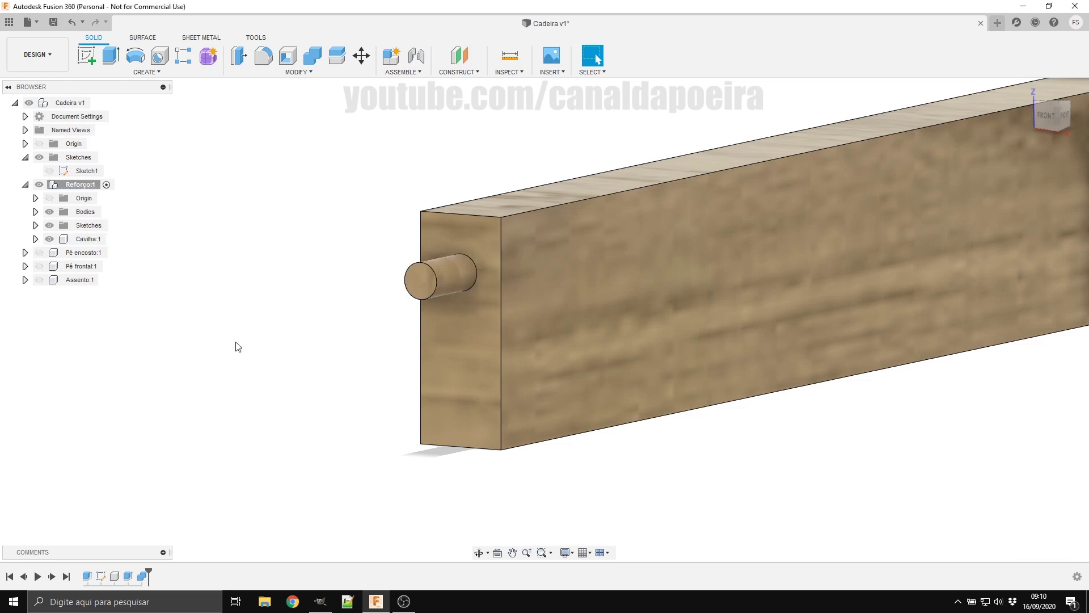
left_click(50, 239)
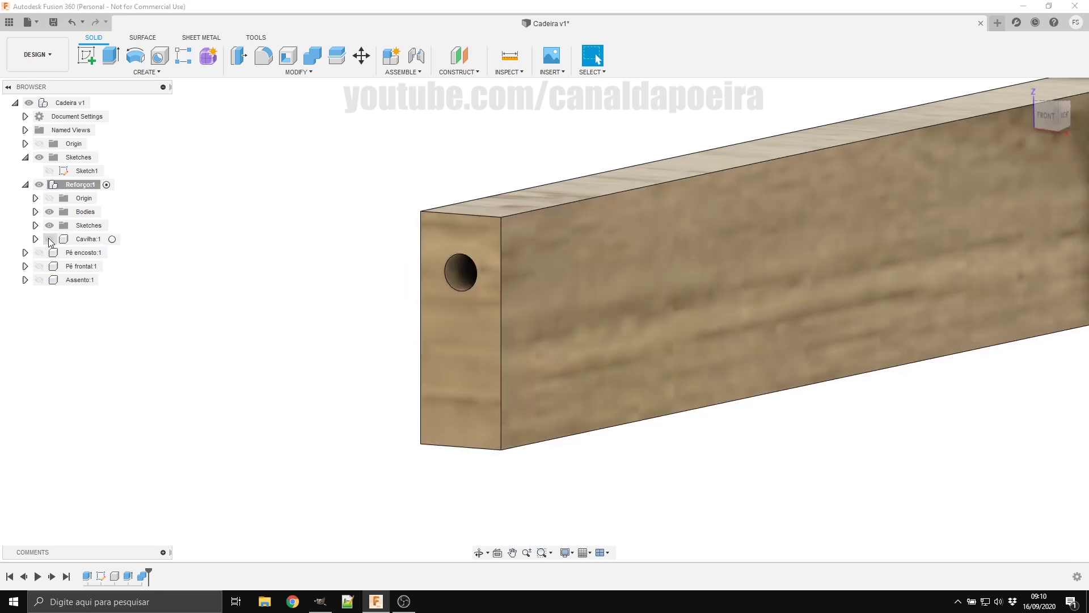
left_click(50, 240)
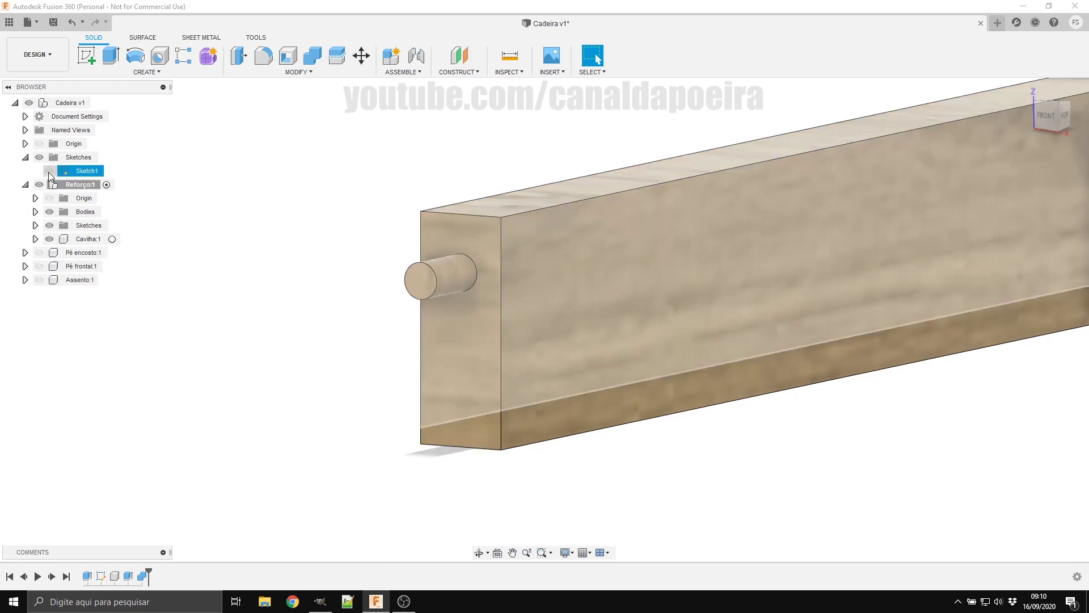
Step: Show Reforço's Sketch1 and paste a copy of Cavilha:1 into Reforço:1
left_click(35, 226)
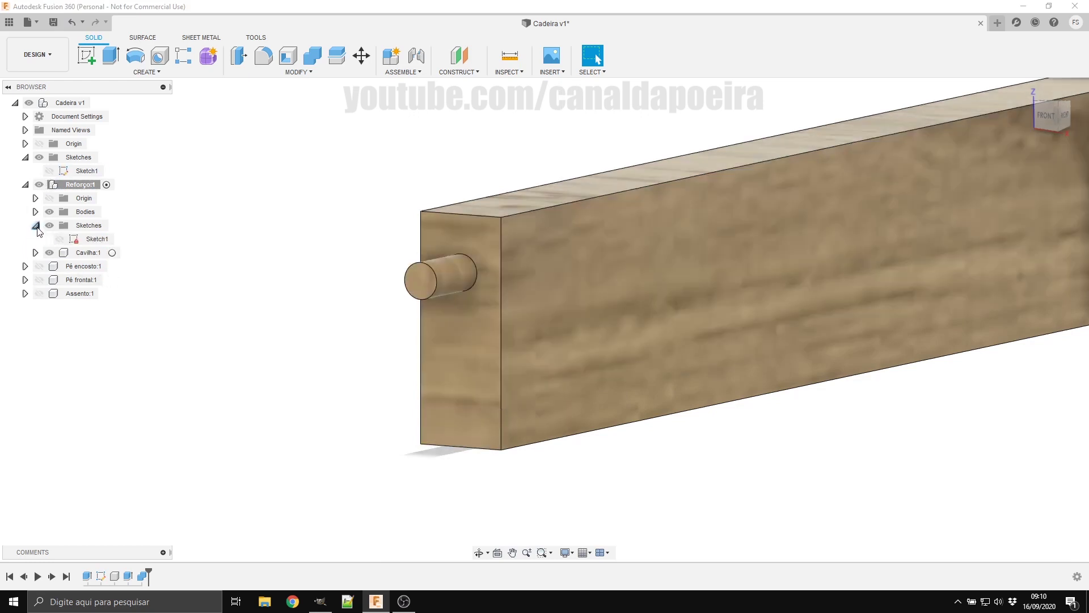
left_click(60, 239)
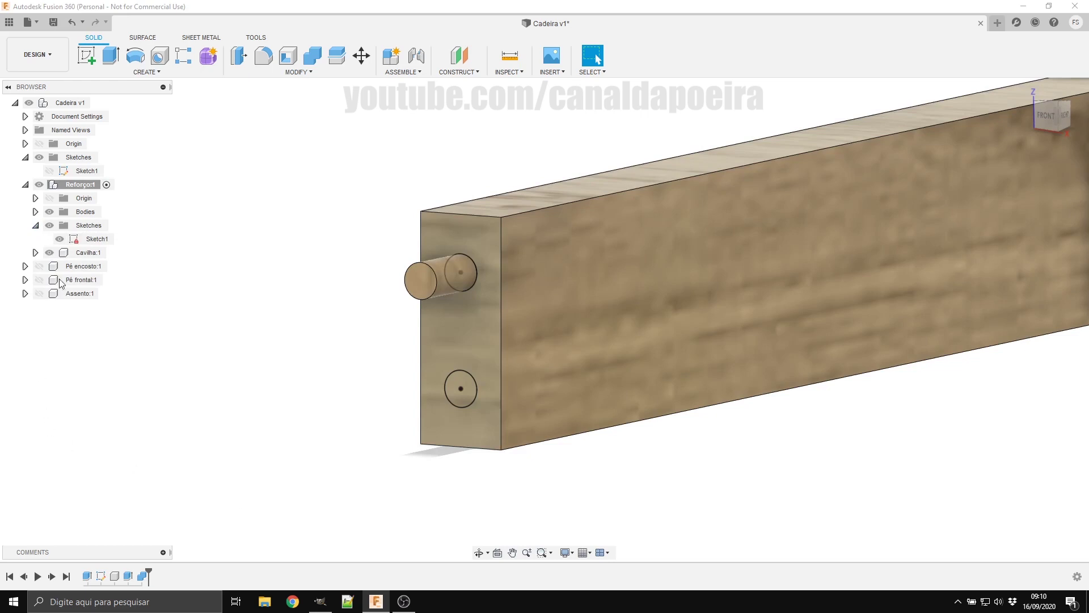
left_click(68, 255)
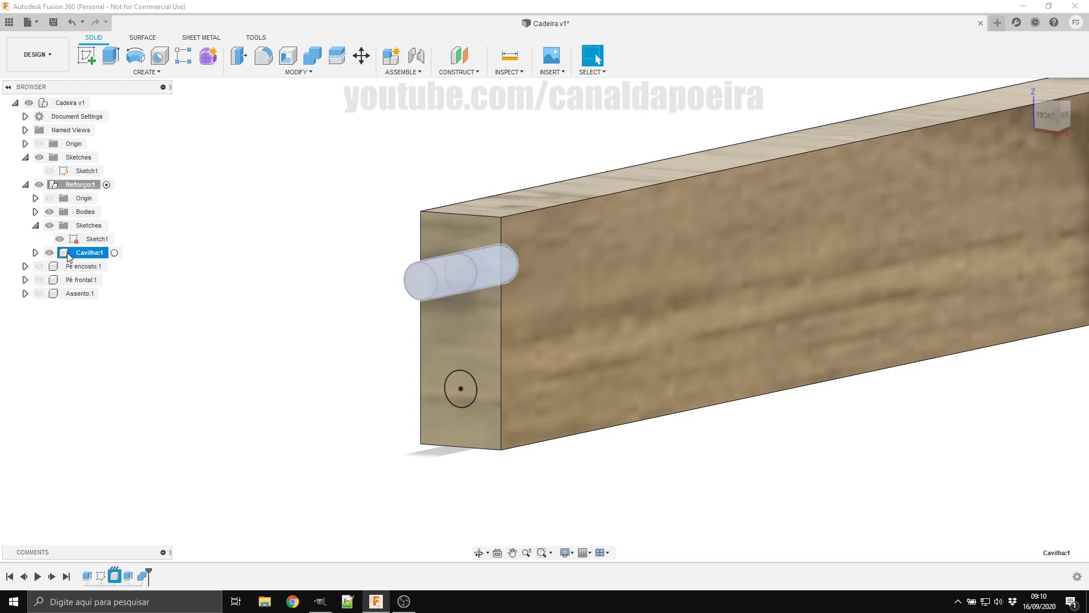
left_click(80, 185)
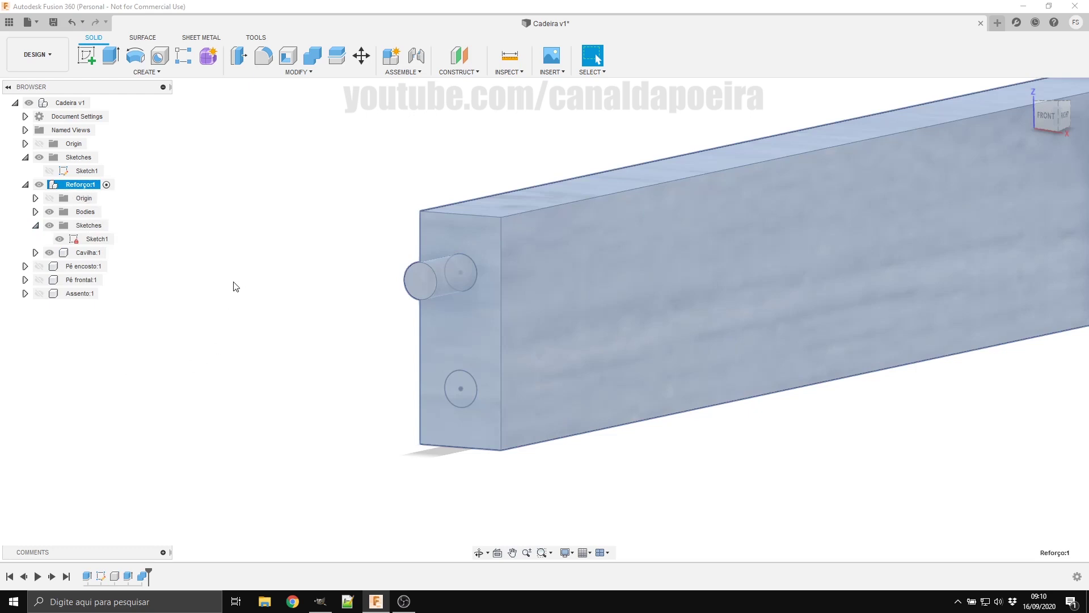
key("ctrl+v")
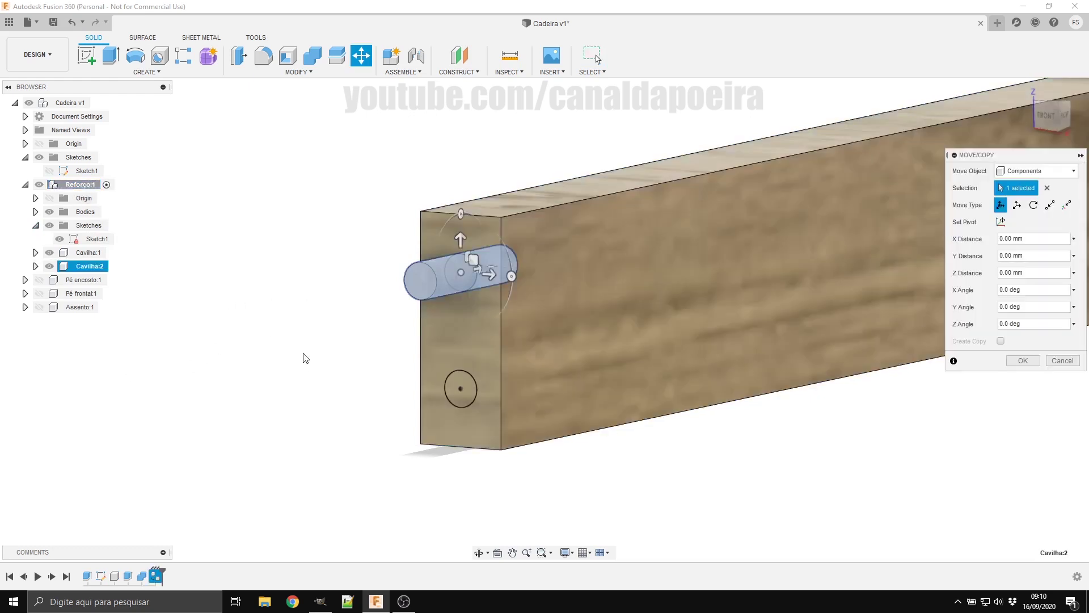
Step: Move the dowel copy point-to-point onto the lower circle's centre, then hide Sketch1
left_click(1050, 204)
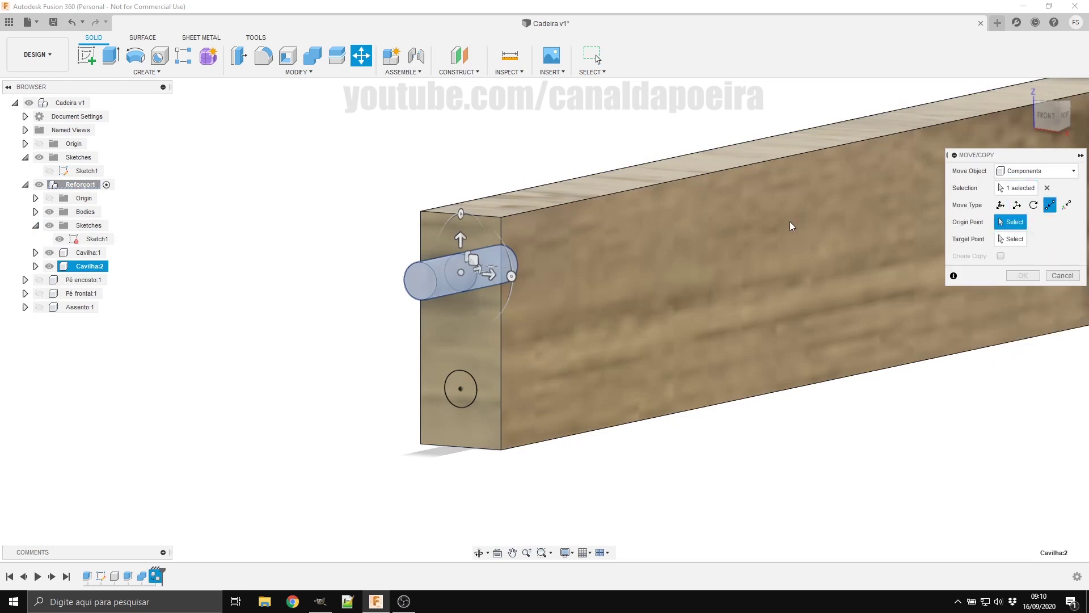
left_click(475, 268)
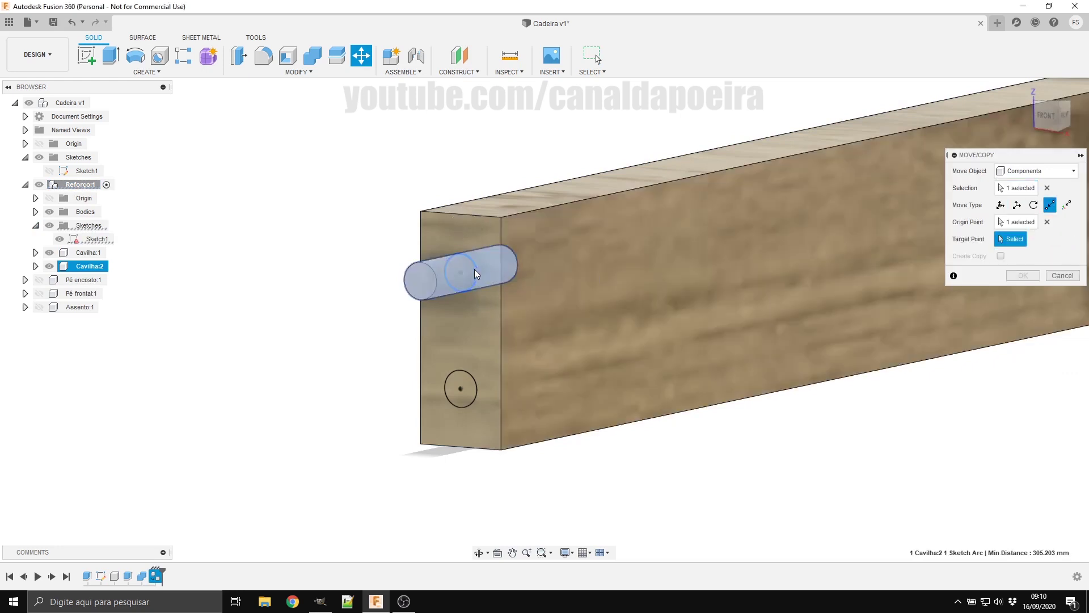
left_click(476, 386)
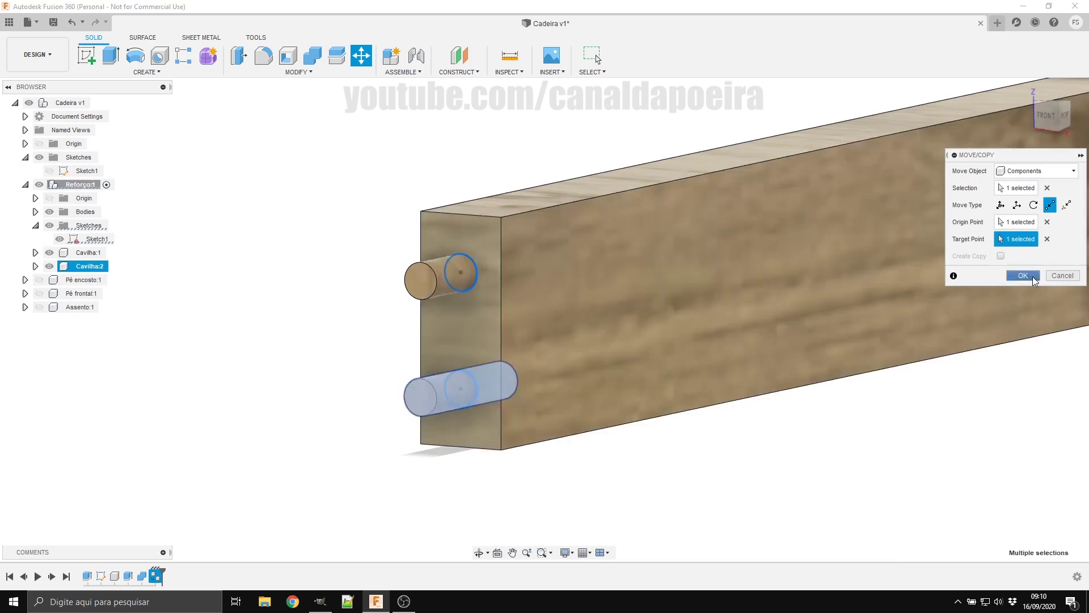
left_click(1033, 277)
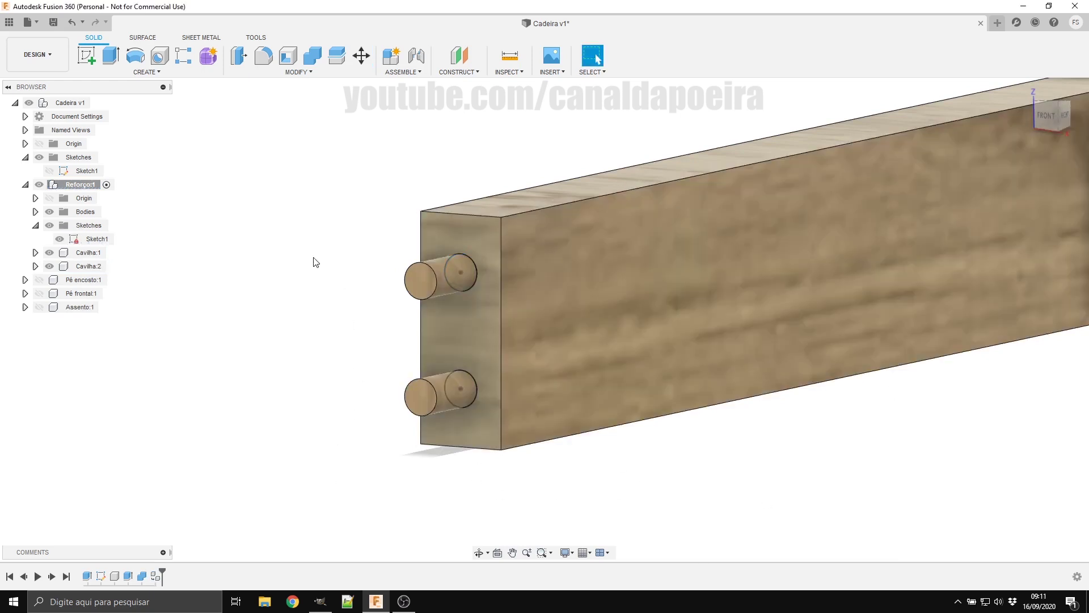
left_click(59, 239)
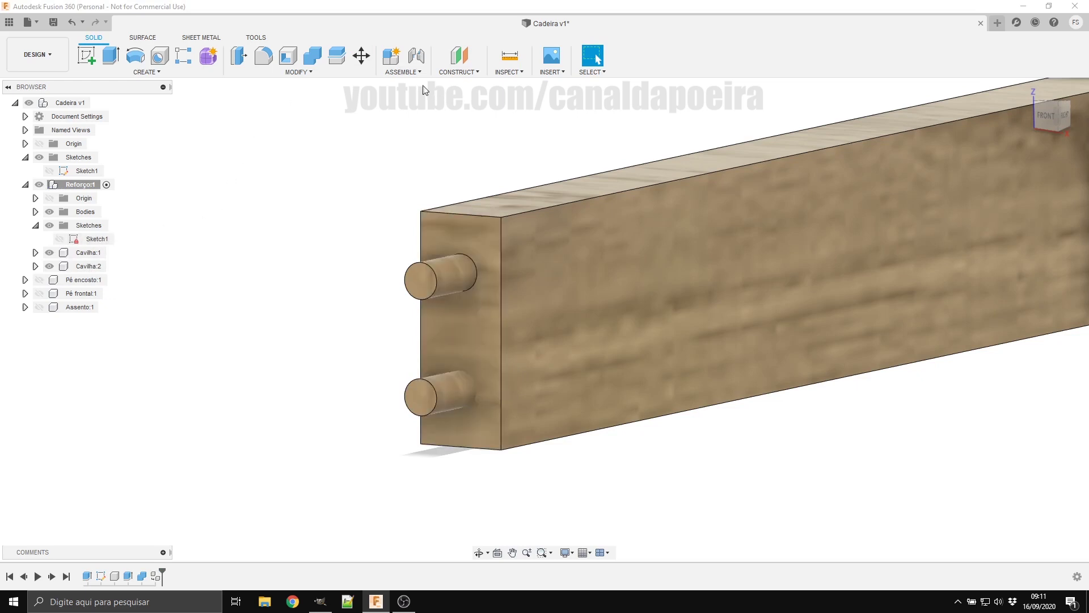
Step: Combine-cut the lower dowel's hole into the beam, then hide both dowels
left_click(283, 73)
left_click(283, 73)
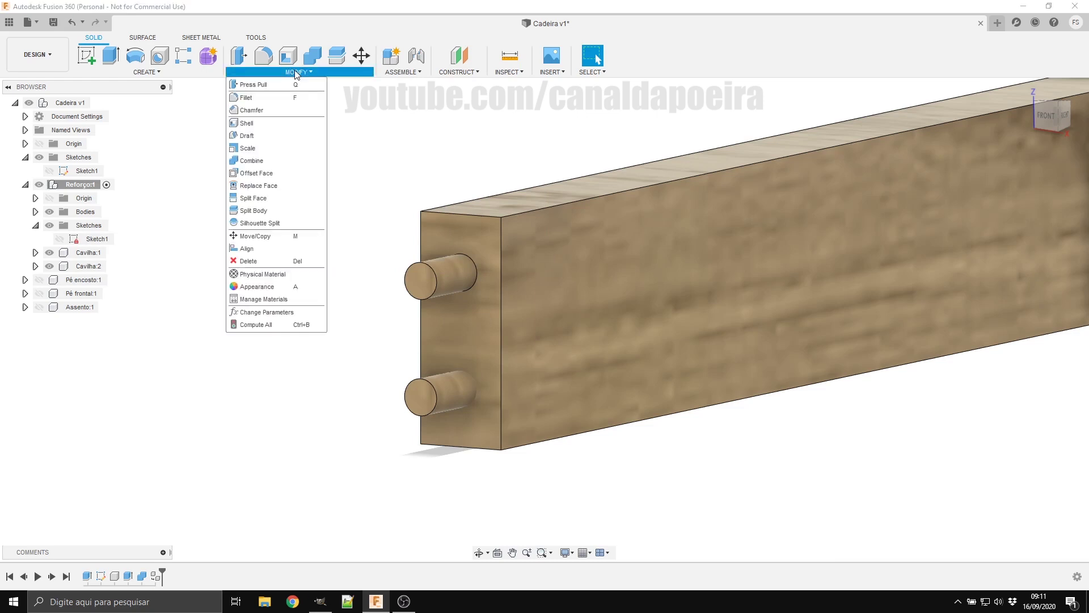
left_click(290, 72)
left_click(313, 56)
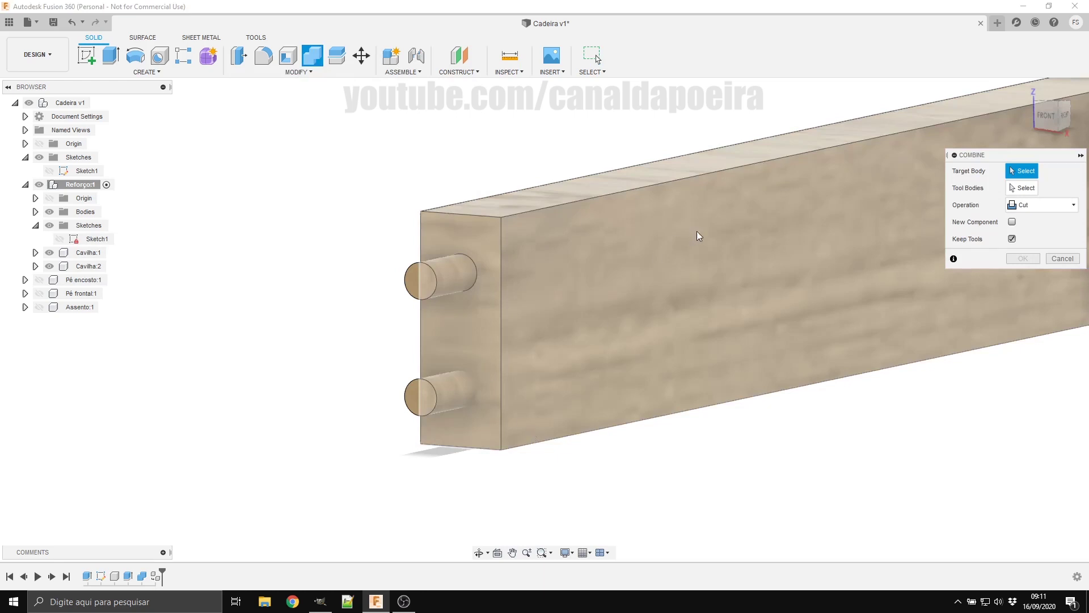
left_click(615, 367)
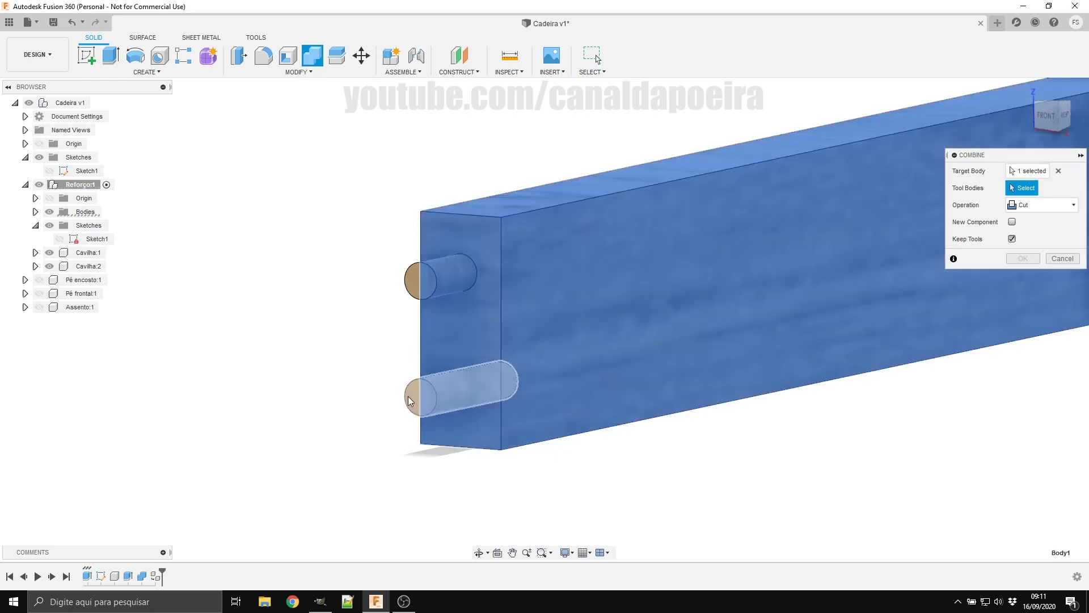
left_click(408, 396)
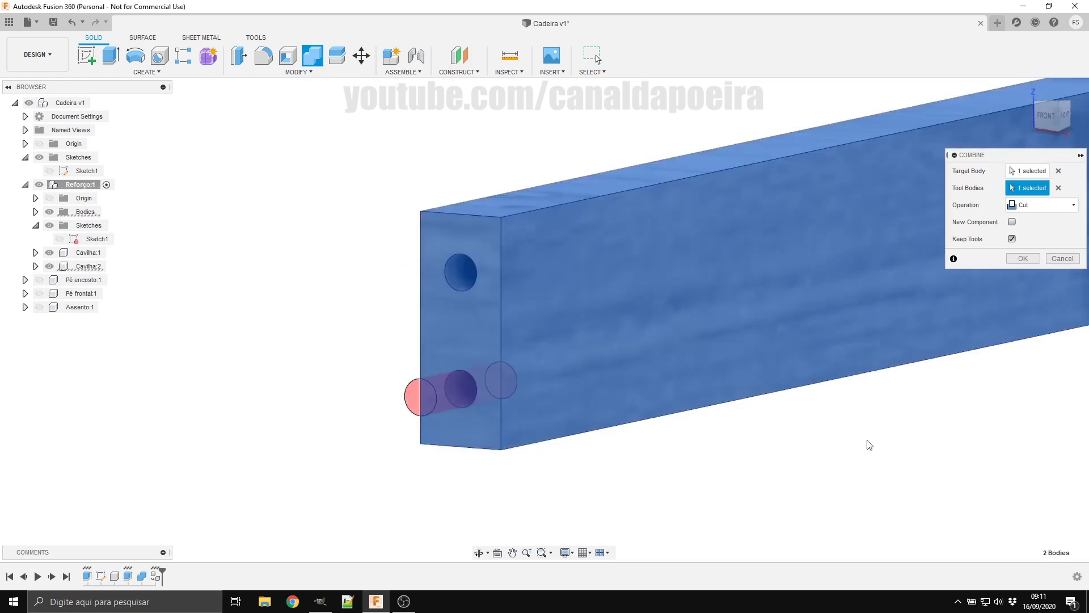
left_click(1023, 258)
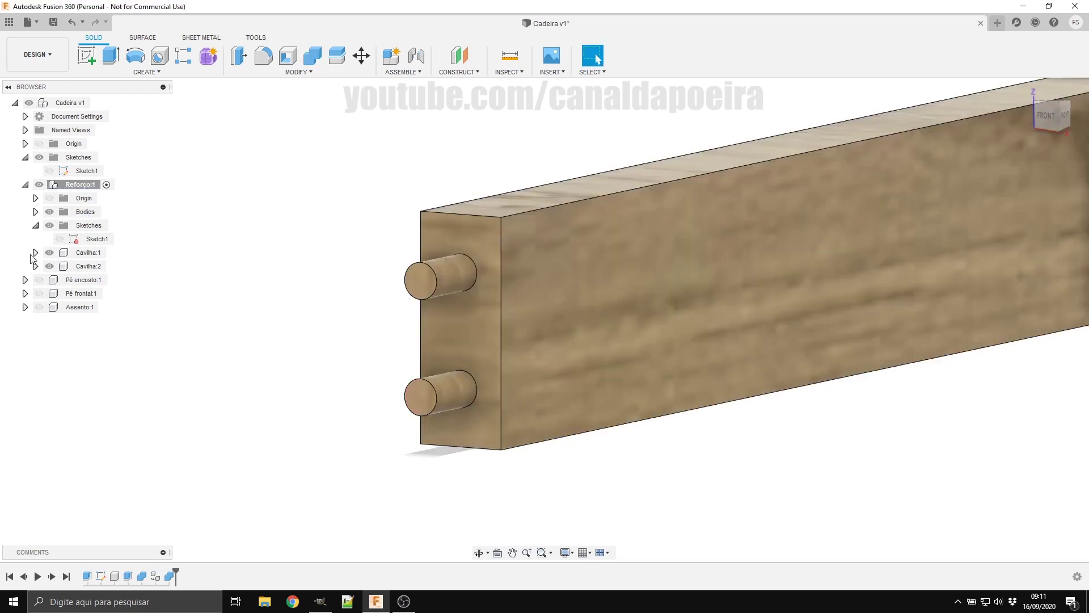
left_click(49, 253)
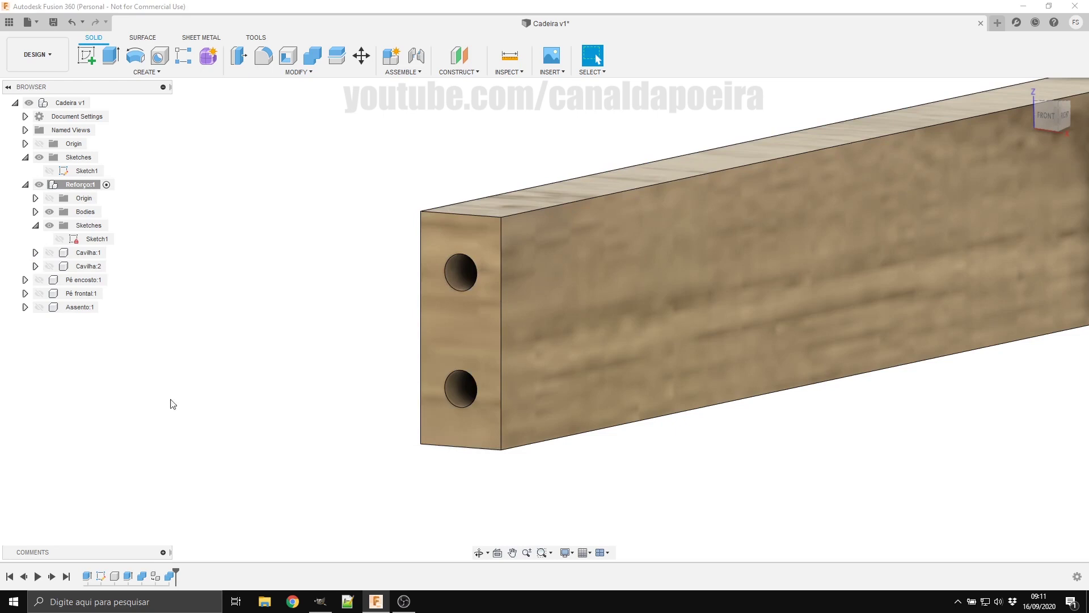
Step: Show Cavilha:1 and Cavilha:2 again, hide Sketch1, and select both dowels
left_click(59, 239)
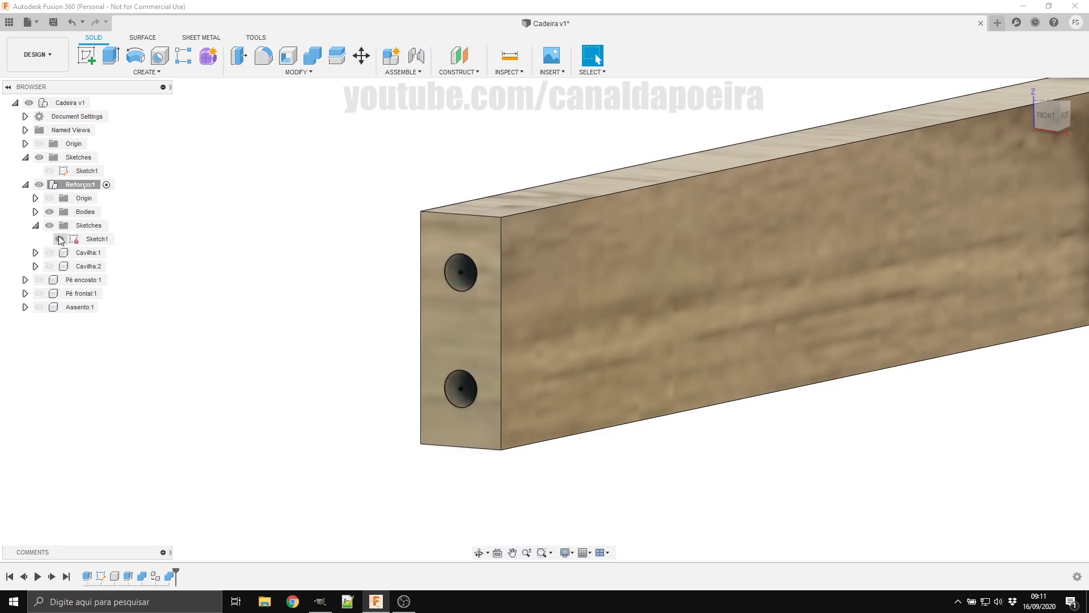
scroll(282, 401, "down", 5)
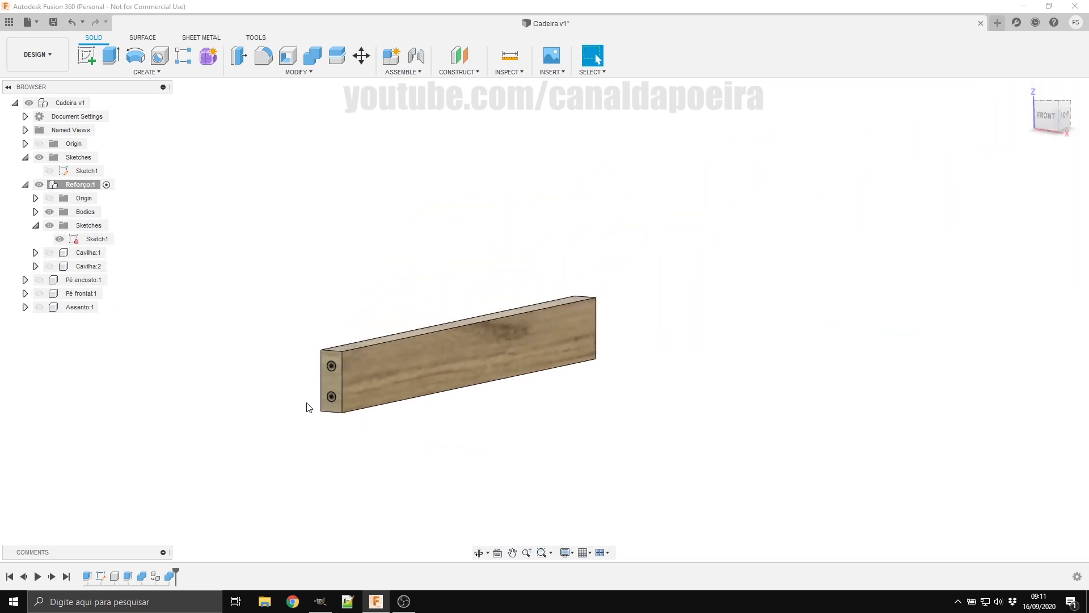
middle_click_drag(667, 362, 524, 359, "shift")
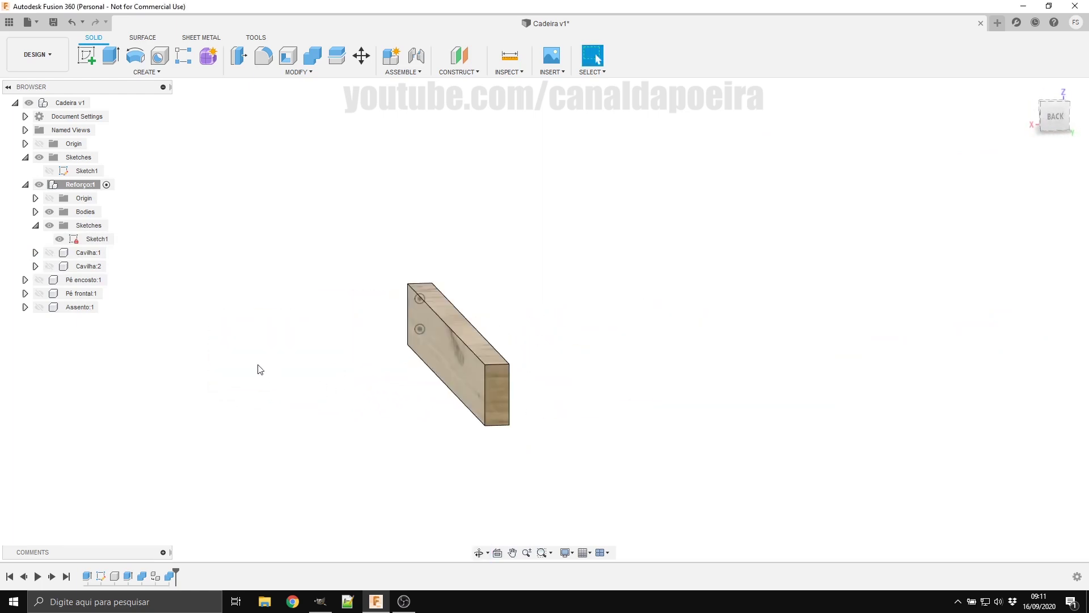
left_click(49, 252)
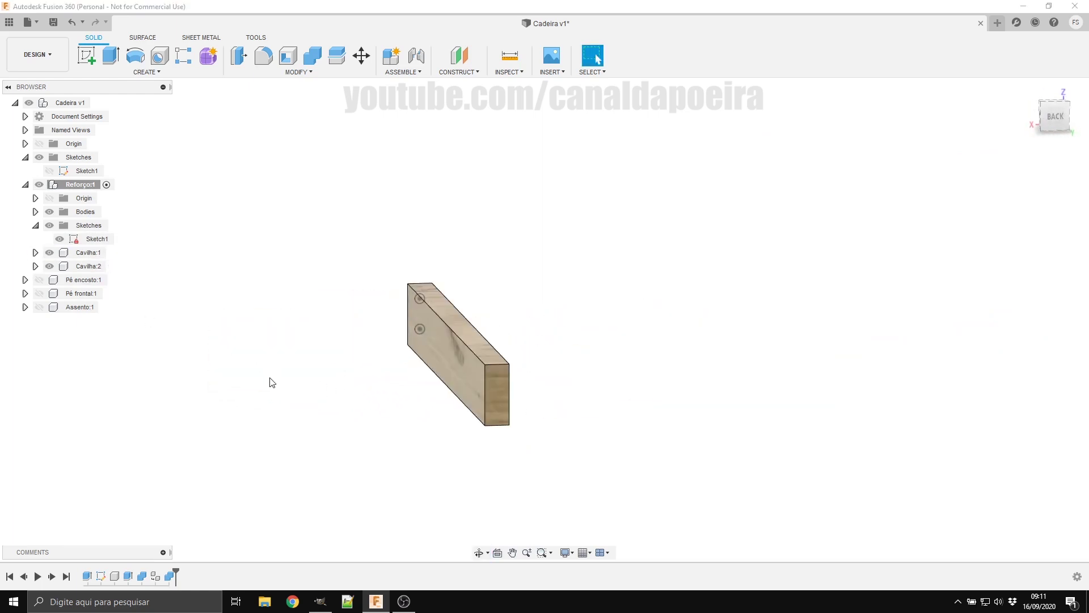
middle_click_drag(272, 383, 399, 391, "shift")
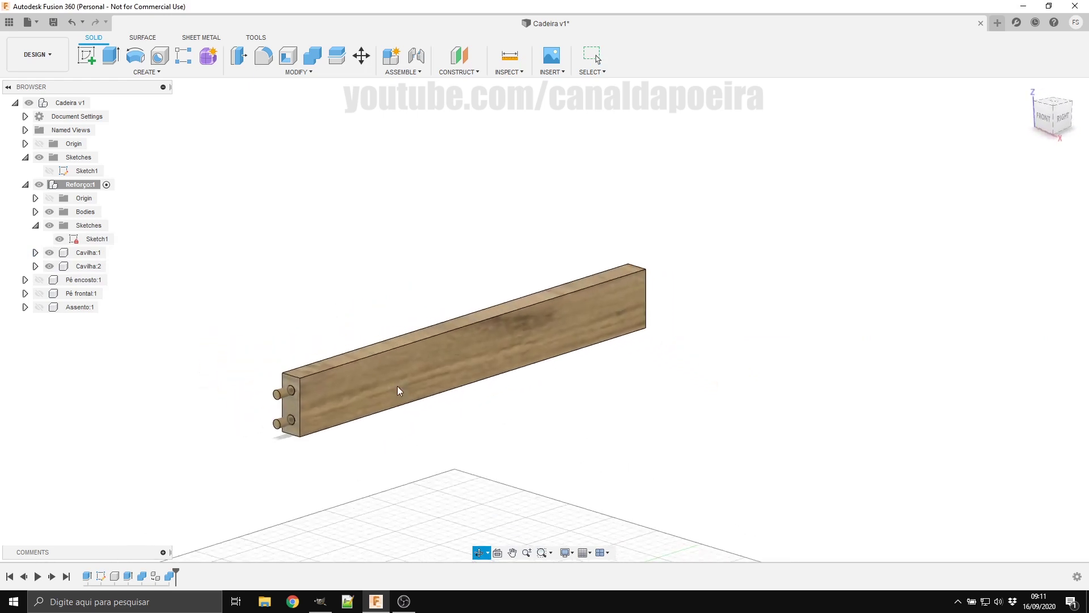
left_click(60, 239)
scroll(369, 460, "down", 3)
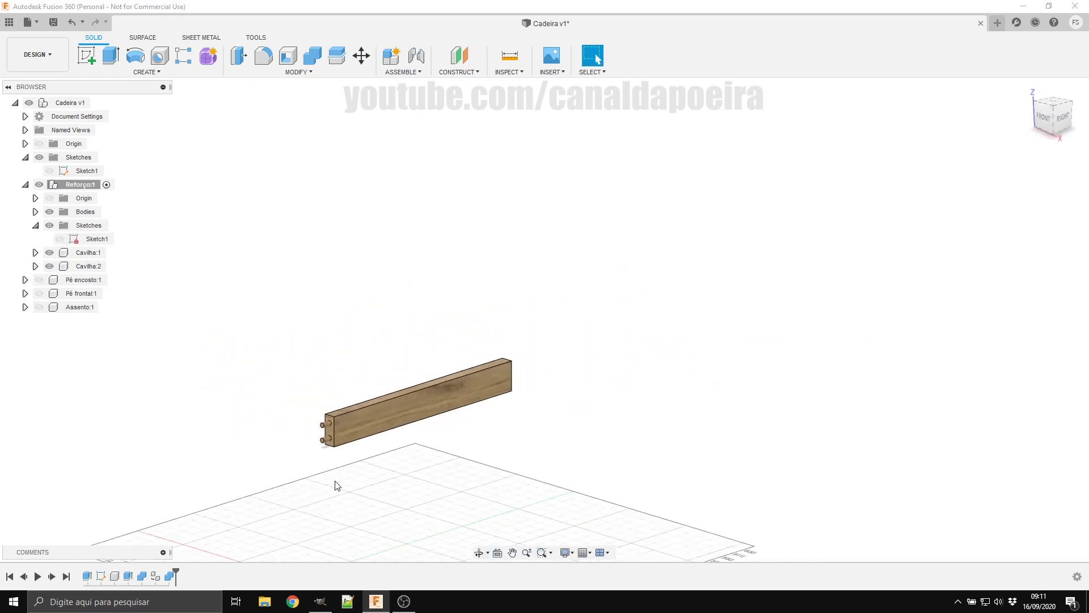
scroll(337, 485, "up", 4)
middle_click_drag(343, 466, 341, 462, "shift")
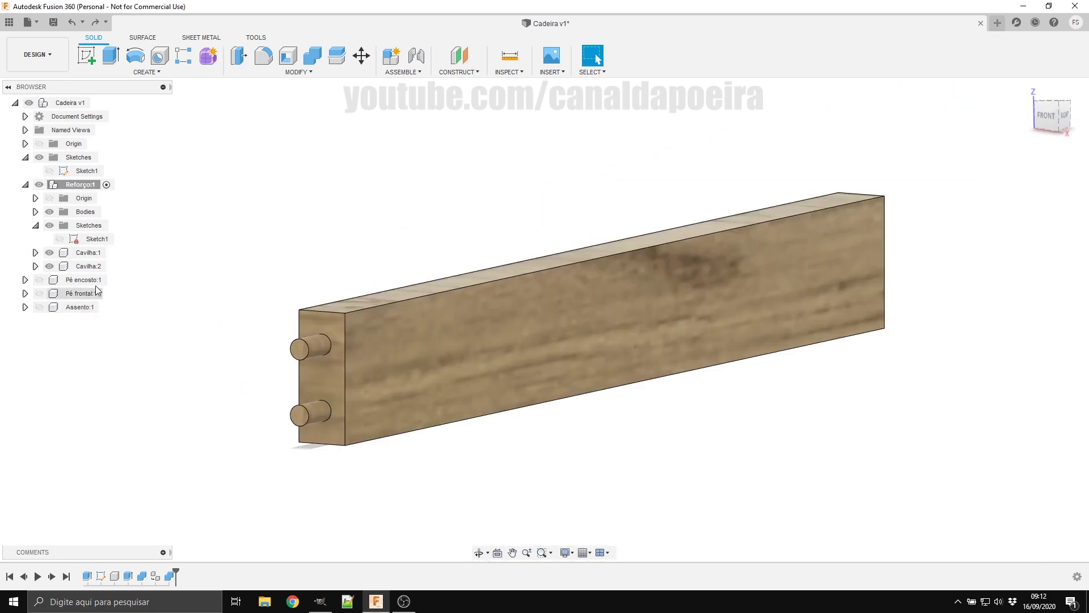
left_click(90, 252)
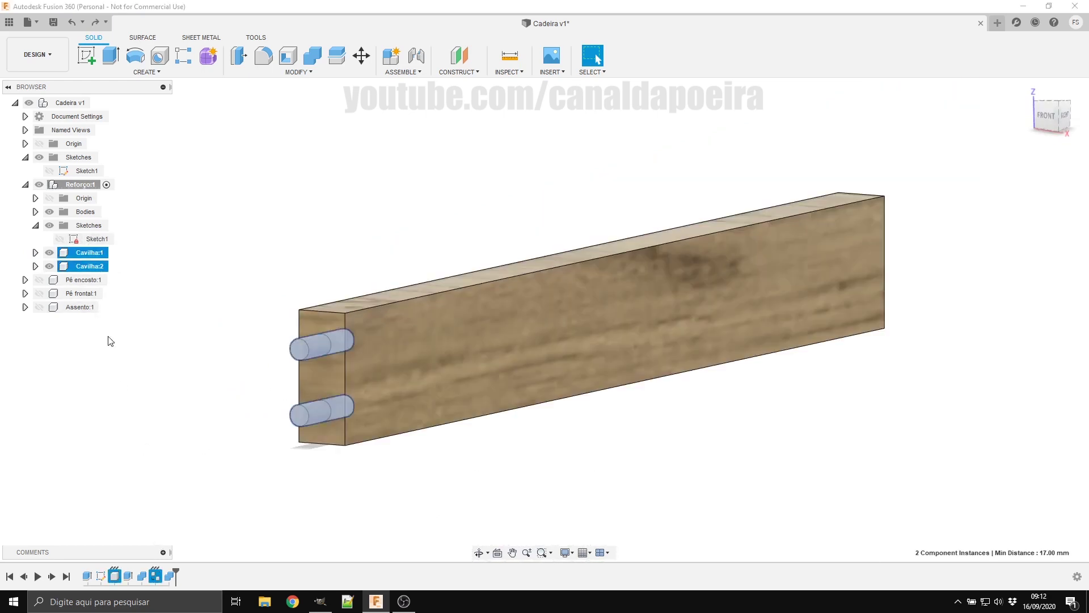
Step: Copy both dowels and paste them into Reforço:1 as Cavilha:3 and Cavilha:4
key("ctrl+c")
left_click(83, 184)
key("ctrl+v")
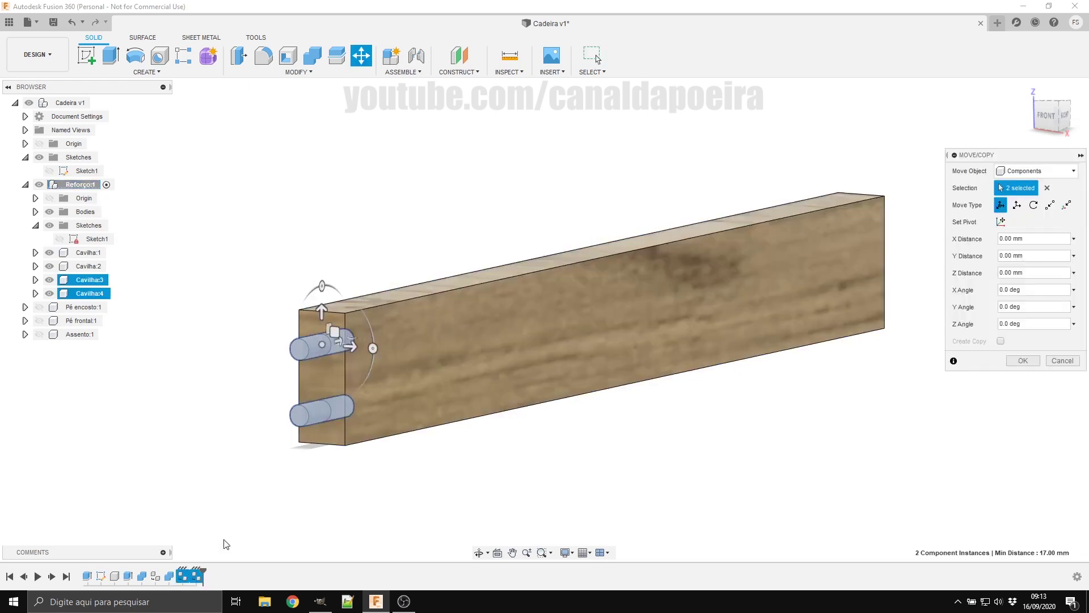
middle_click_drag(637, 447, 543, 459, "shift")
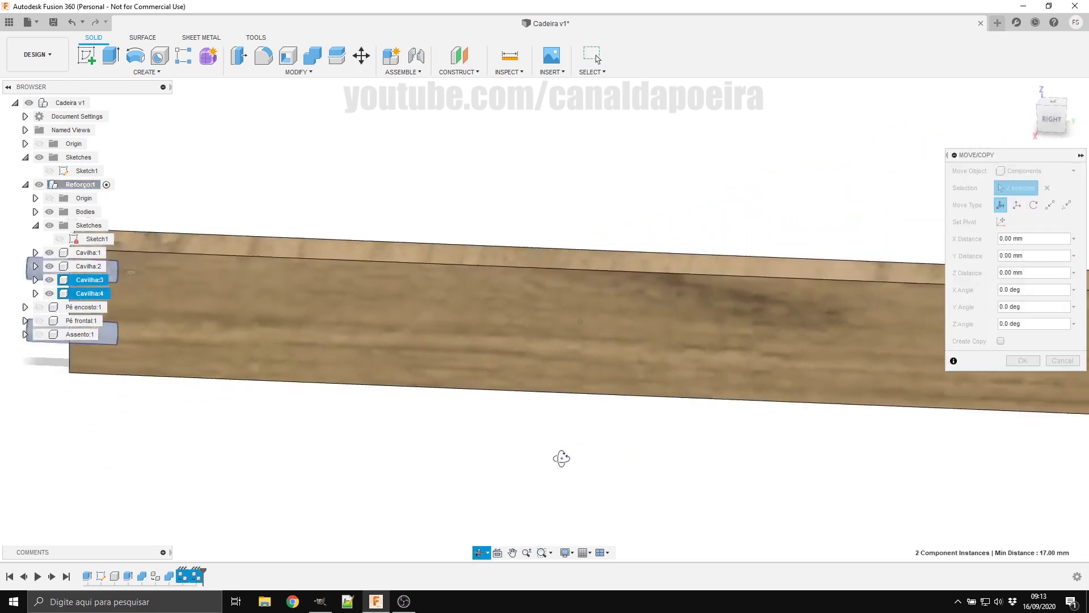
scroll(491, 452, "down", 3)
scroll(377, 333, "up", 1)
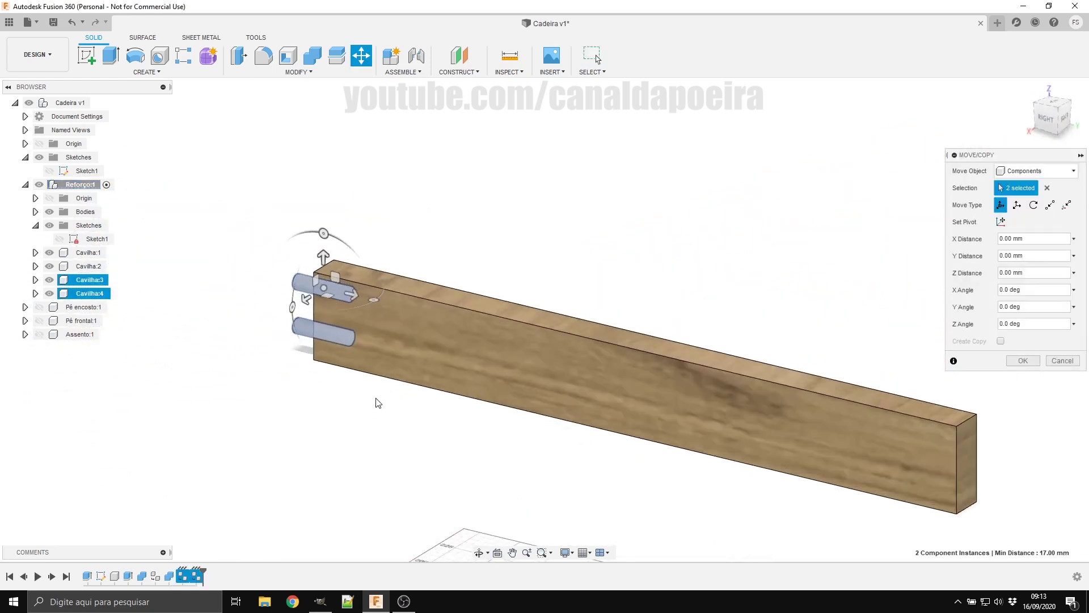
Step: Move the dowel copies 437.725 mm along Y past the beam's far end
left_click_drag(350, 289, 1056, 458)
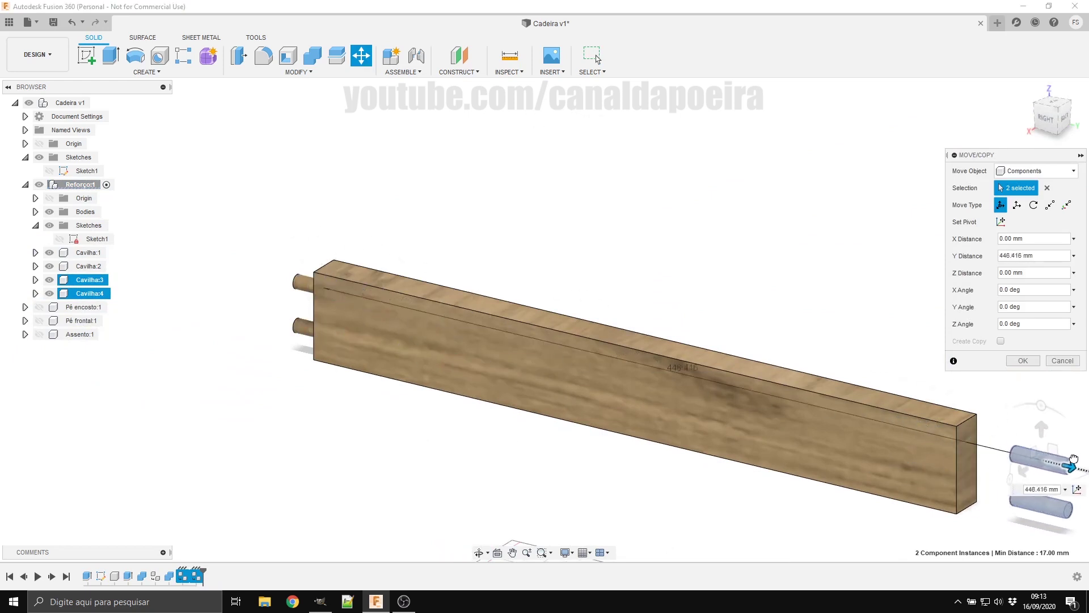
mouse_move(855, 518)
middle_mouse_down("shift")
mouse_move(917, 498)
mouse_move(725, 472)
middle_mouse_up("shift")
scroll(794, 437, "up", 3)
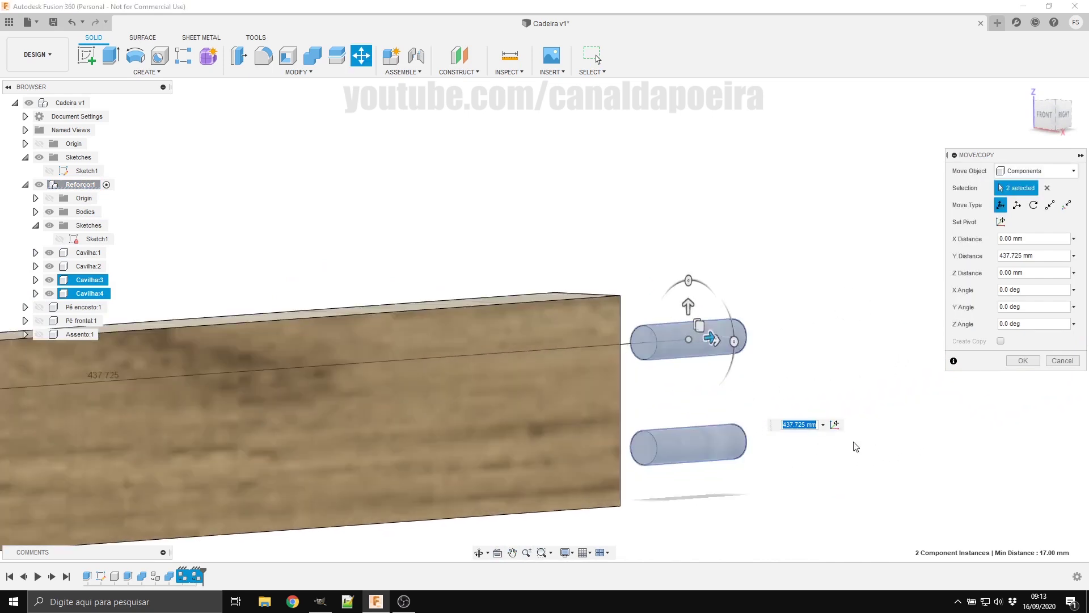
scroll(828, 442, "up", 2)
middle_click_drag(829, 441, 806, 441, "shift")
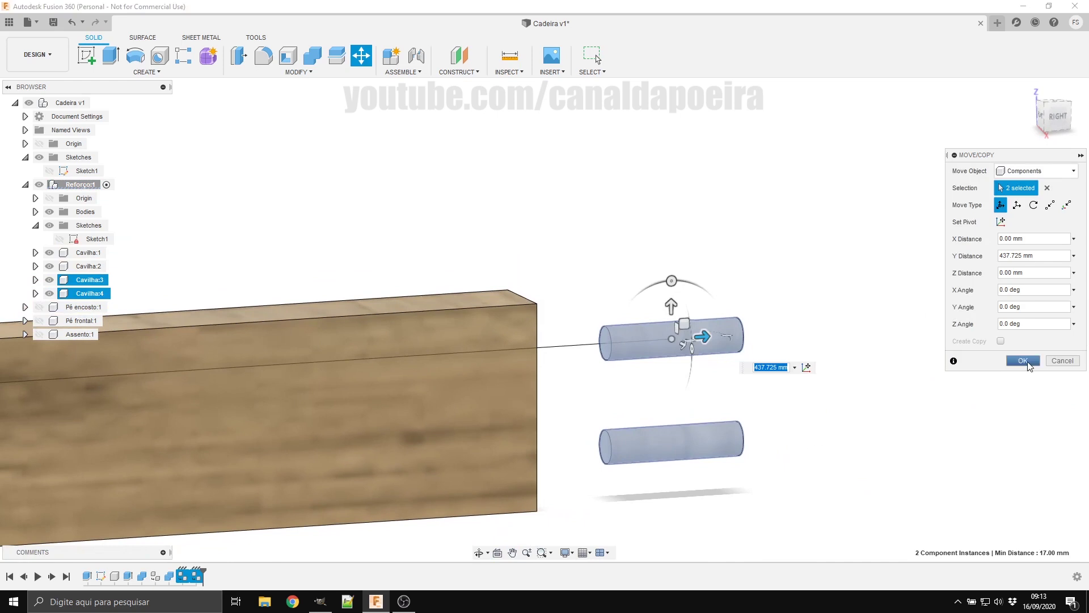
left_click(1023, 360)
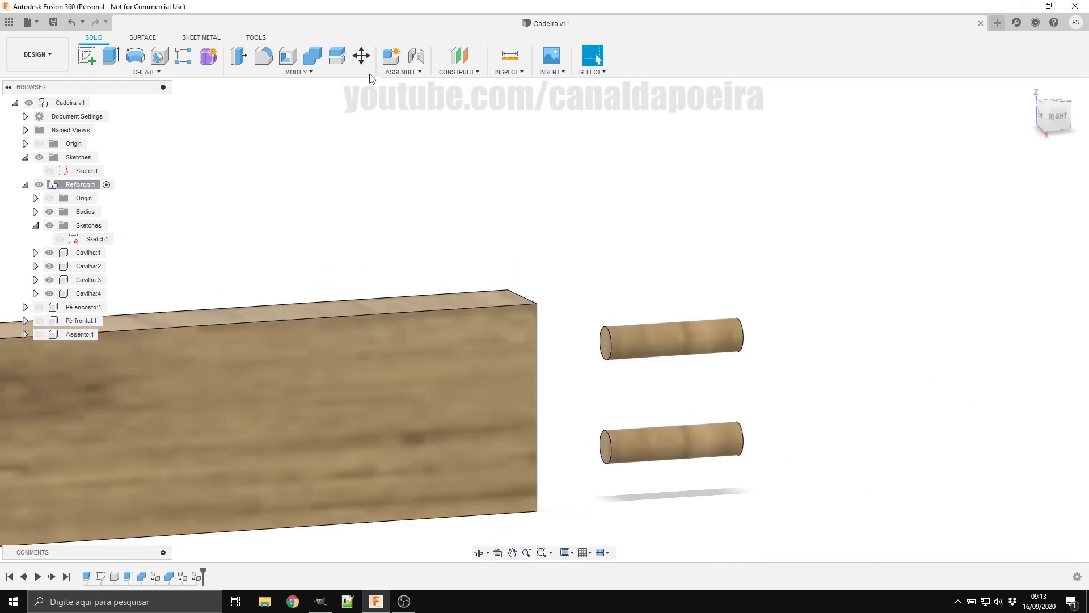
left_click(316, 78)
Step: Align the copied dowels' end face to the beam's far end face and capture the position
left_click(281, 256)
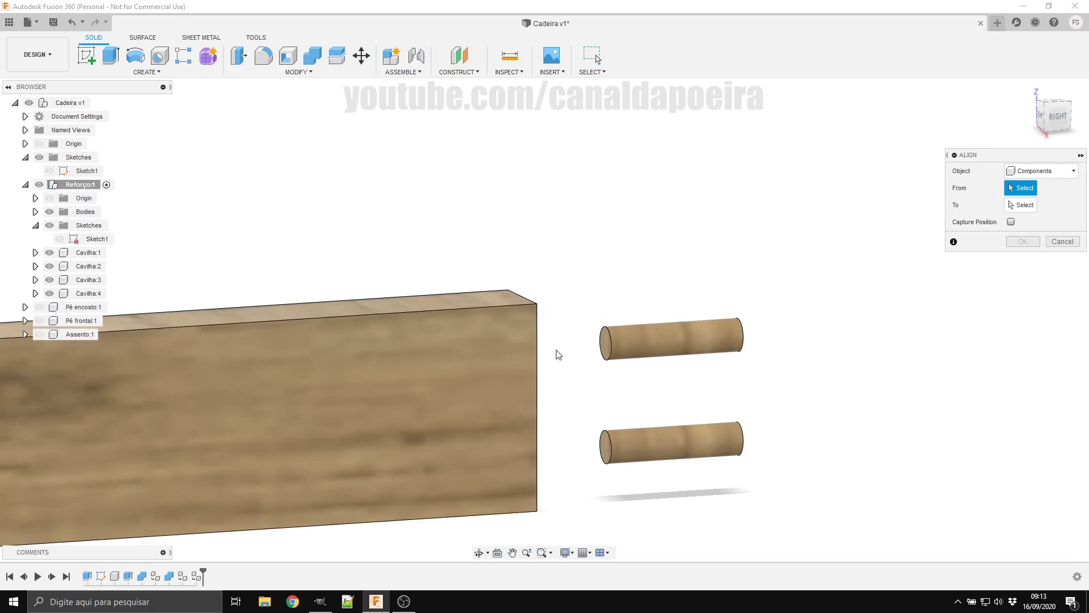
left_click(604, 341)
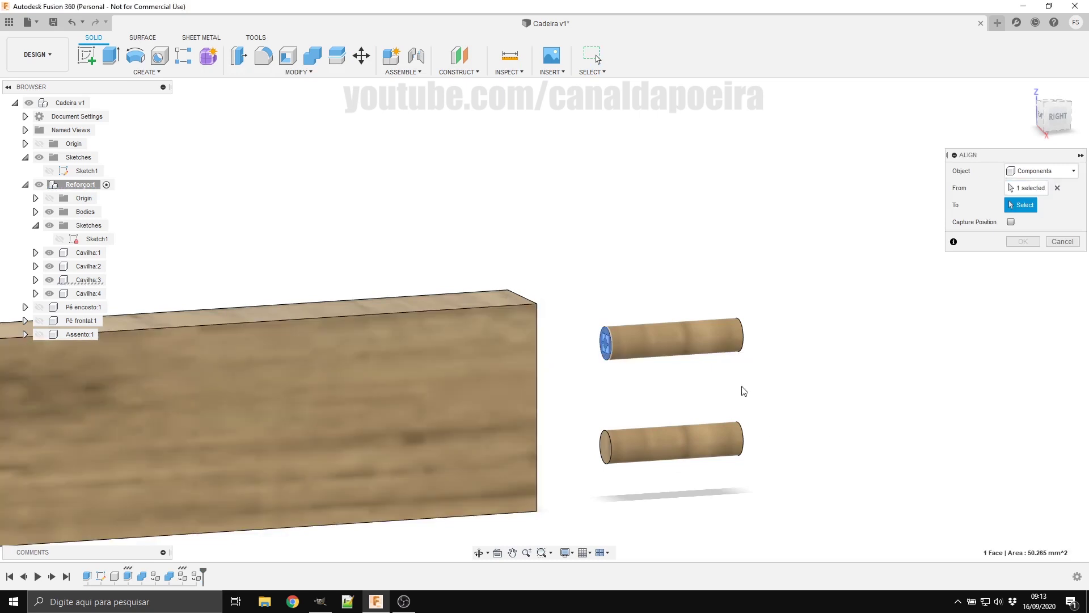
middle_click_drag(727, 386, 581, 325, "shift")
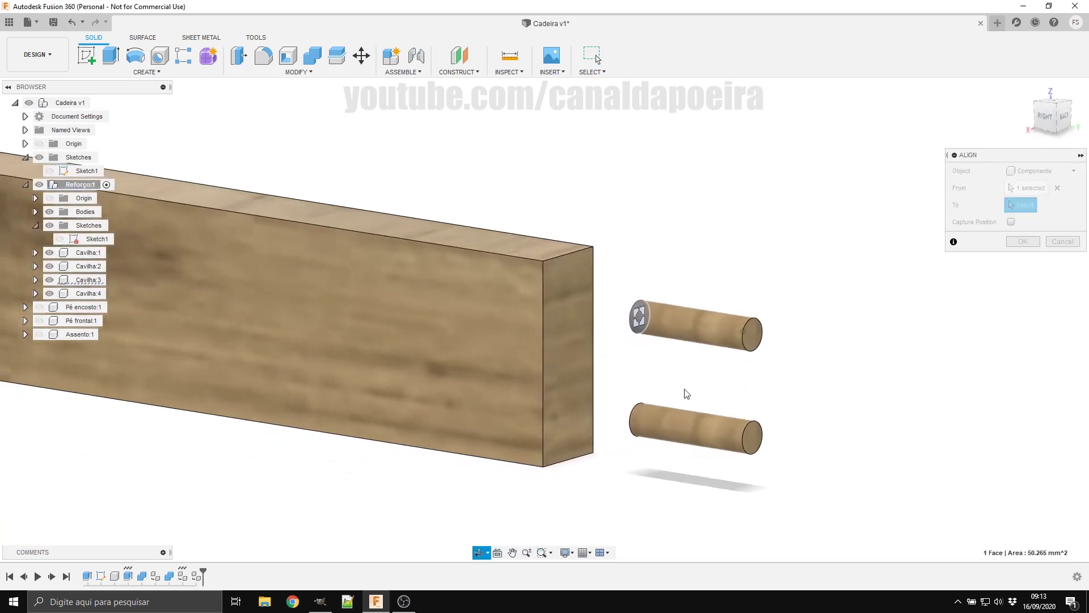
left_click(580, 324)
scroll(883, 340, "down", 5)
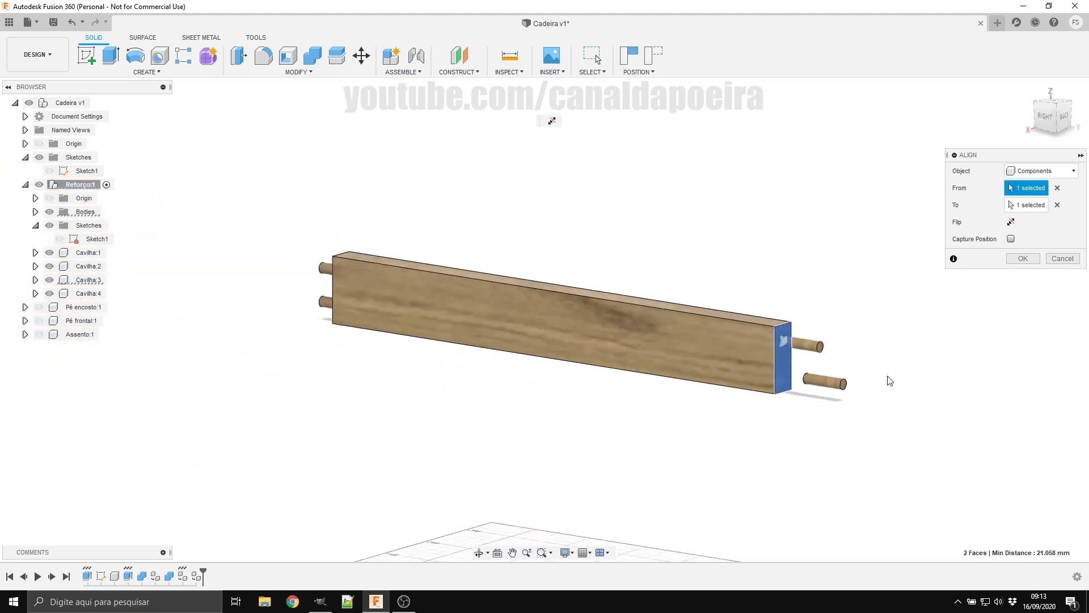
scroll(899, 363, "up", 1)
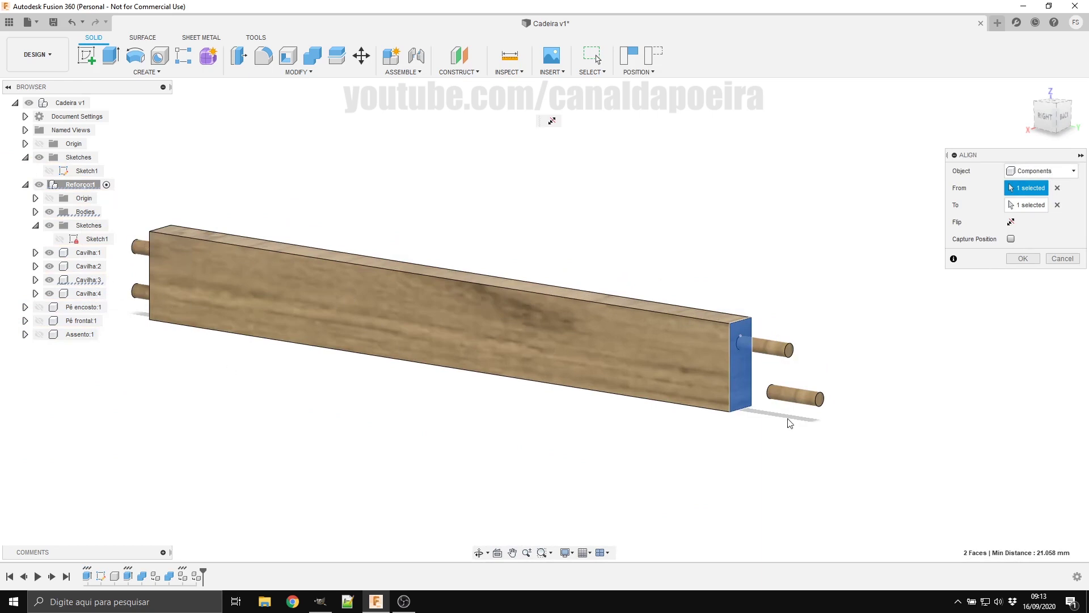
scroll(789, 423, "down", 2)
scroll(856, 409, "up", 2)
scroll(844, 433, "up", 2)
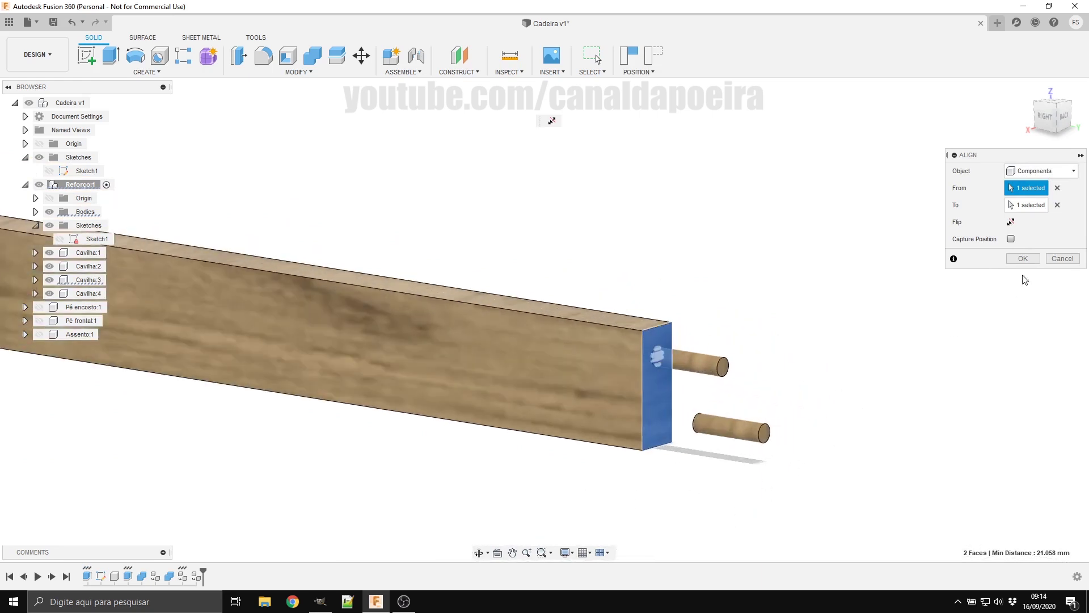
left_click(1015, 258)
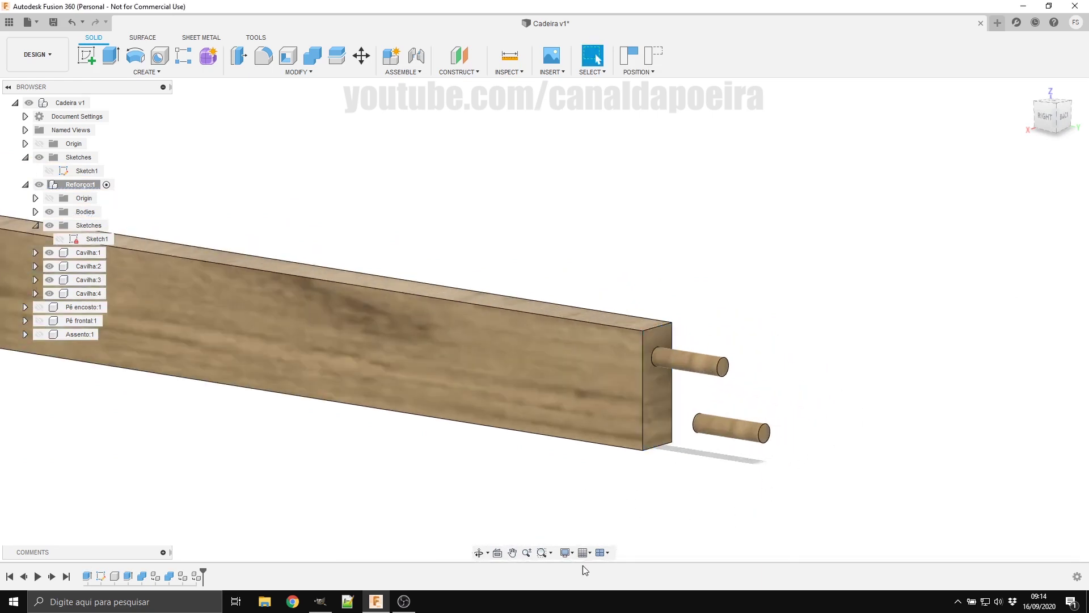
left_click(166, 72)
left_click(166, 72)
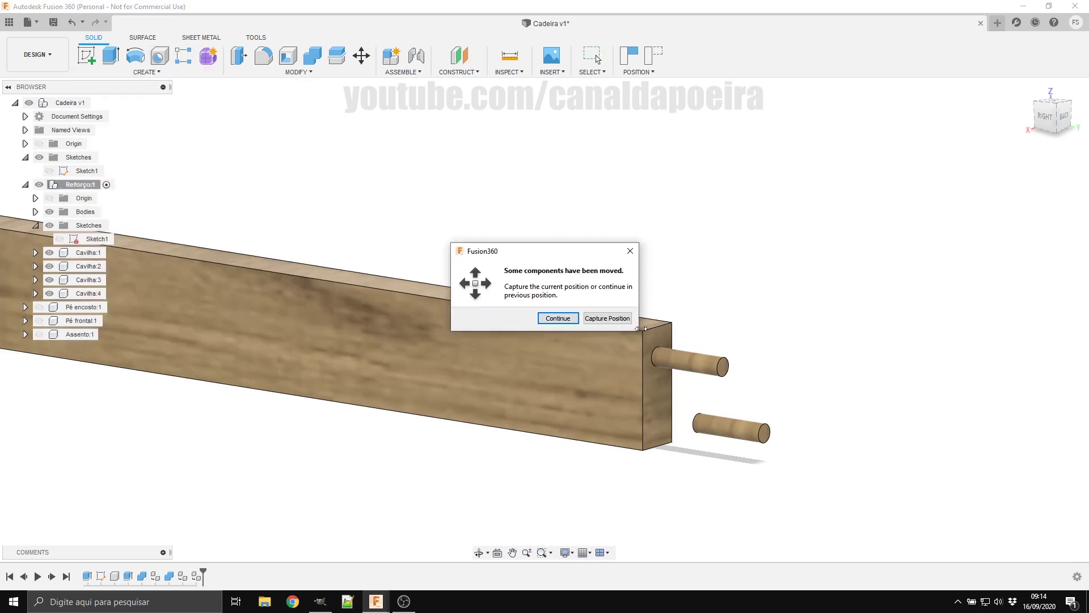
left_click(616, 318)
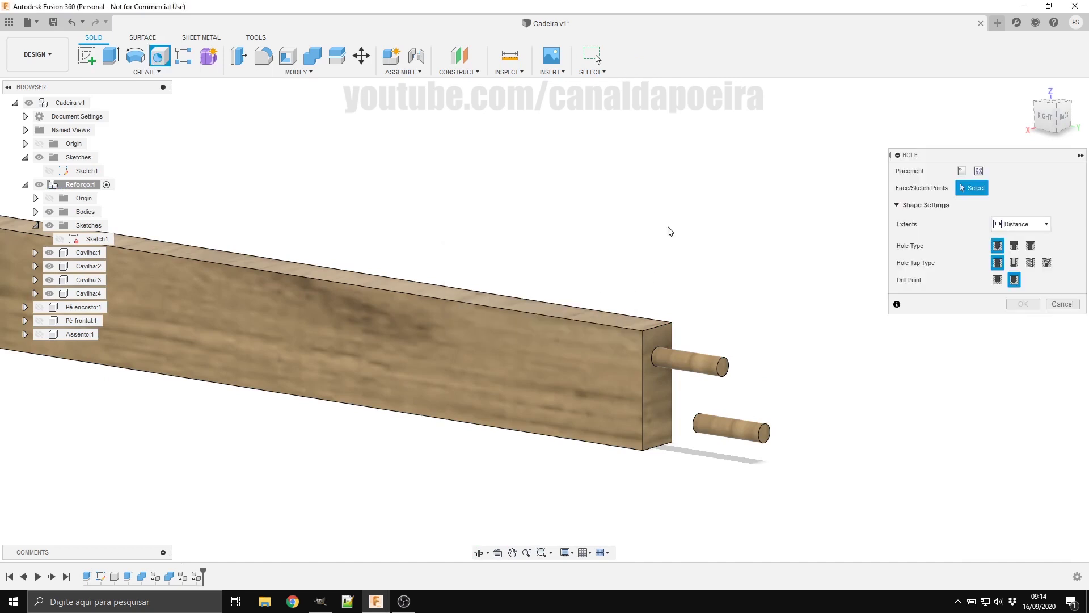
left_click(1063, 304)
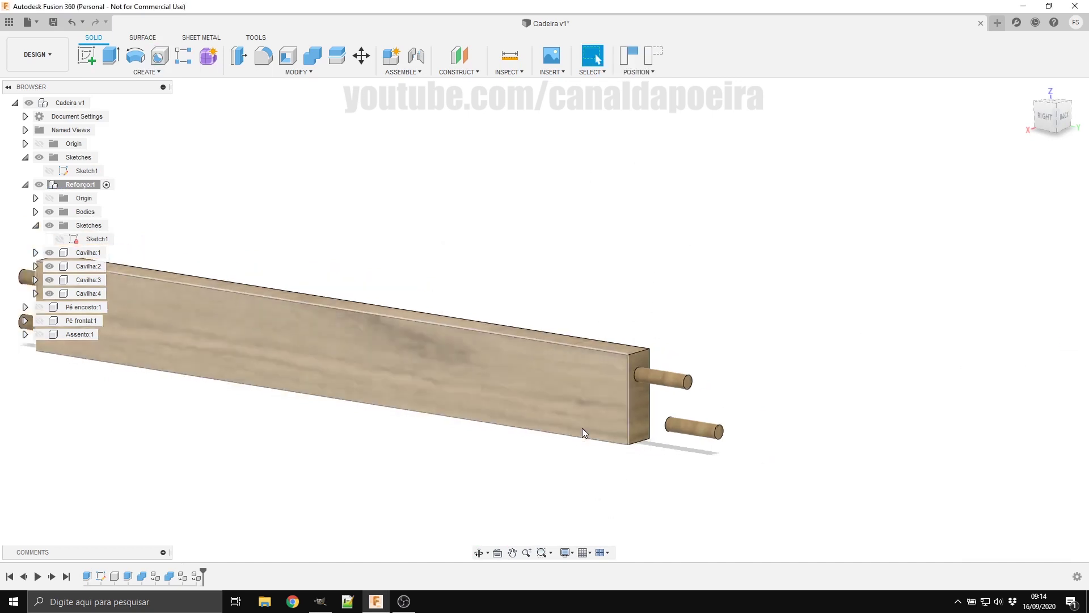
mouse_move(540, 496)
middle_mouse_down("shift")
mouse_move(568, 484)
mouse_move(608, 496)
middle_mouse_up("shift")
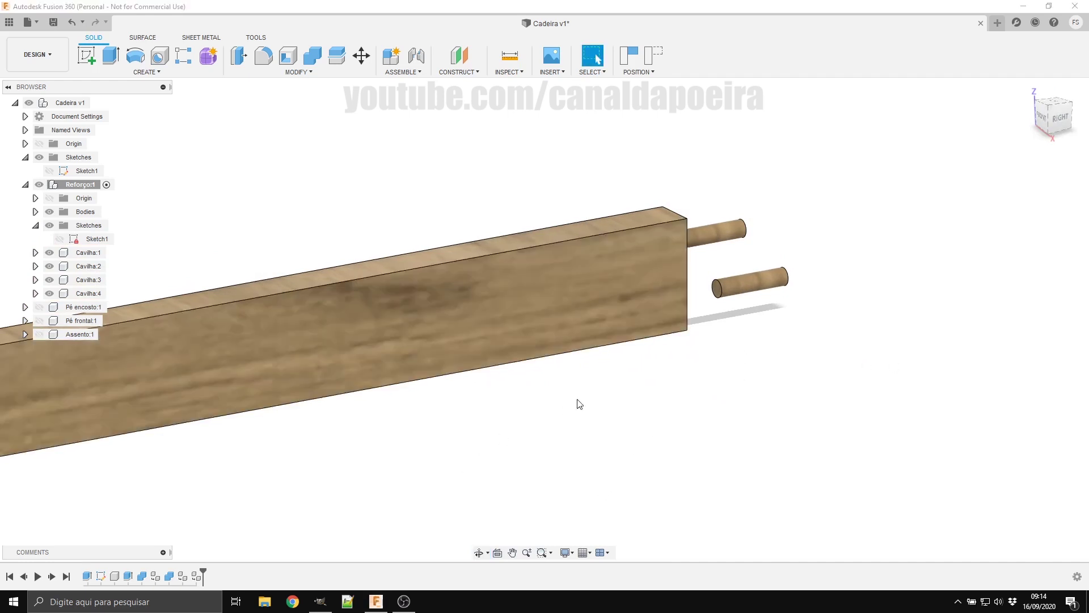
key("s")
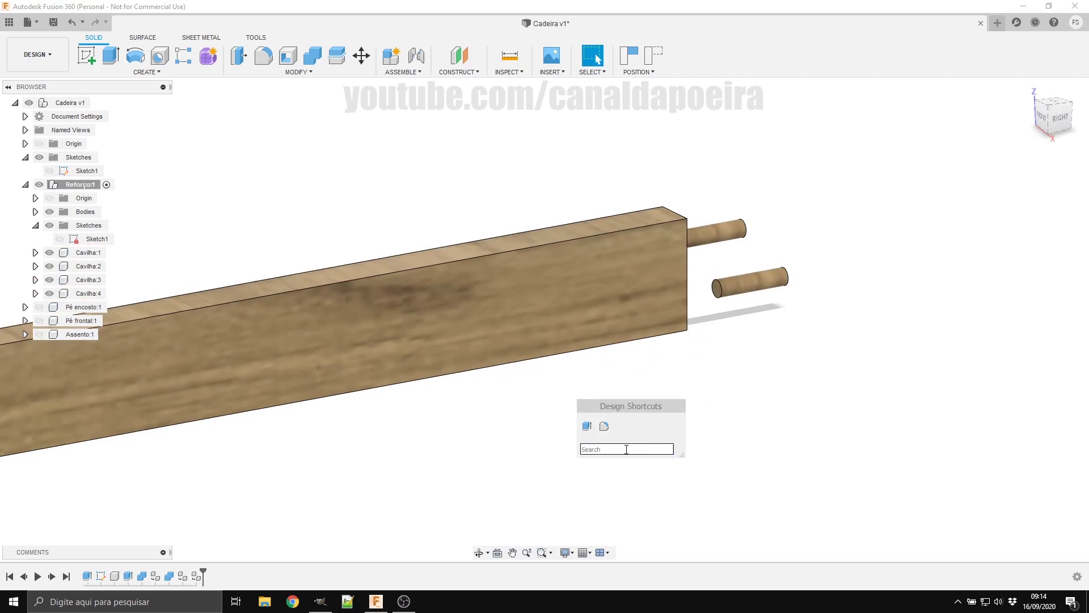
type("ali")
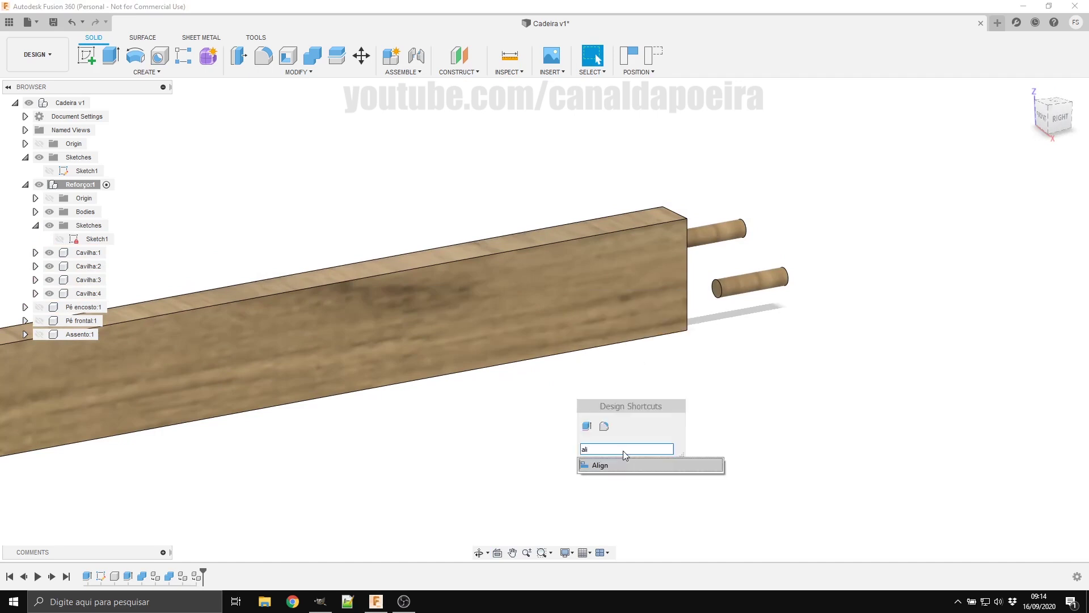
left_click(599, 465)
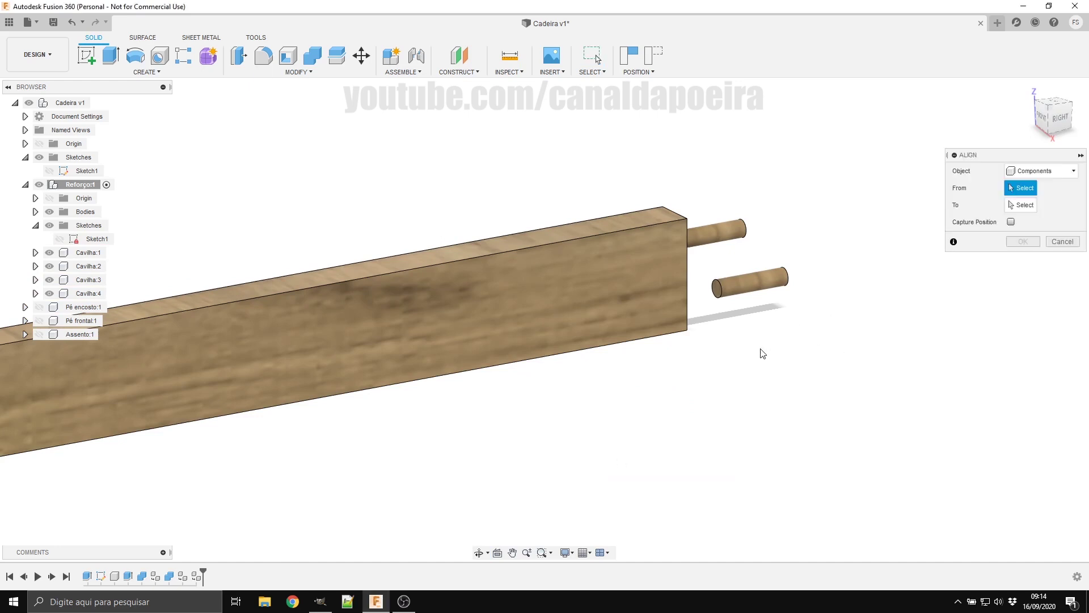
left_click(717, 289)
scroll(716, 335, "down", 3)
scroll(721, 332, "up", 5)
mouse_move(723, 311)
middle_mouse_down("shift")
mouse_move(675, 298)
mouse_move(683, 237)
middle_mouse_up("shift")
left_click(683, 237)
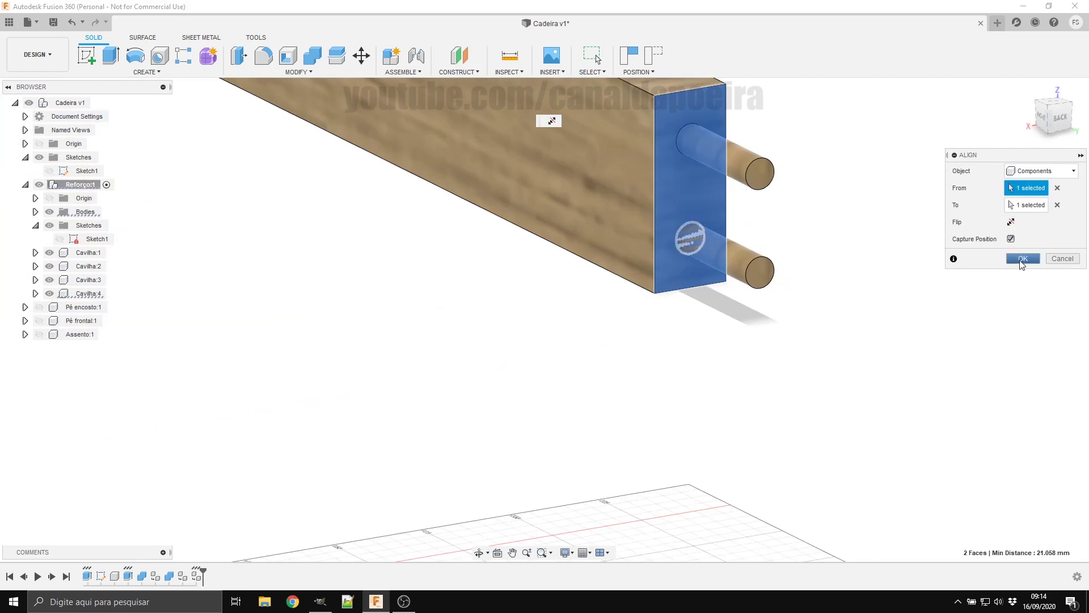
left_click(1023, 258)
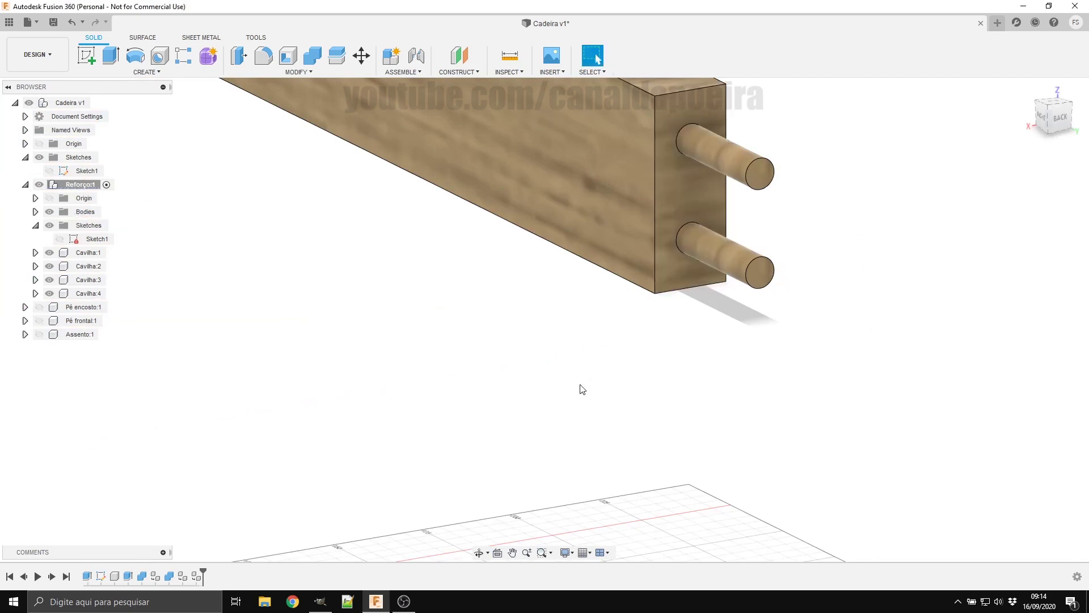
mouse_move(579, 386)
middle_mouse_down("shift")
mouse_move(655, 344)
mouse_move(616, 353)
middle_mouse_up("shift")
scroll(764, 412, "down", 3)
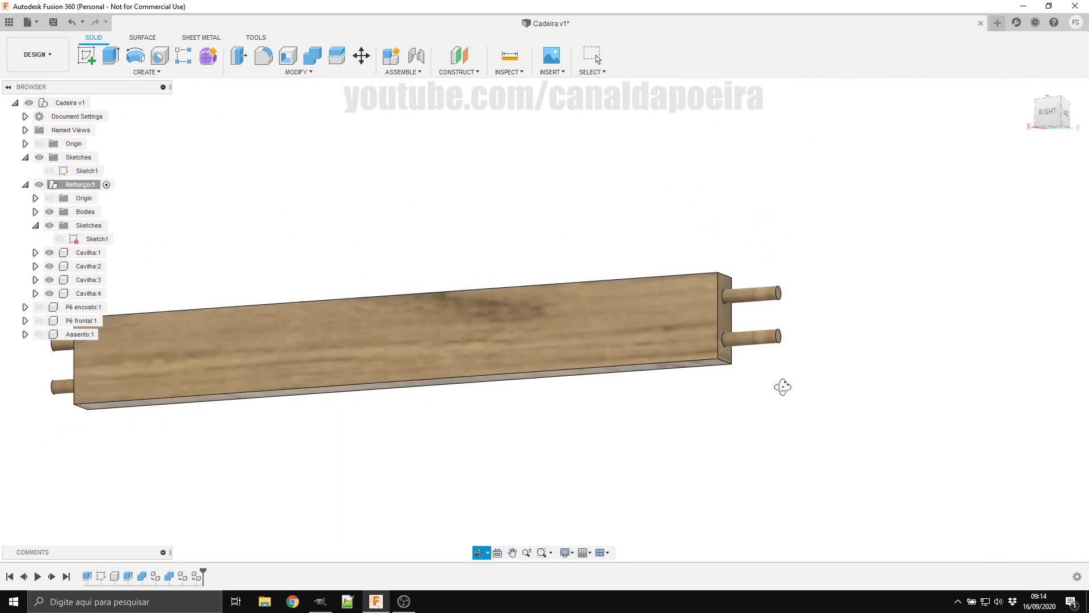
middle_click_drag(783, 384, 774, 461, "shift")
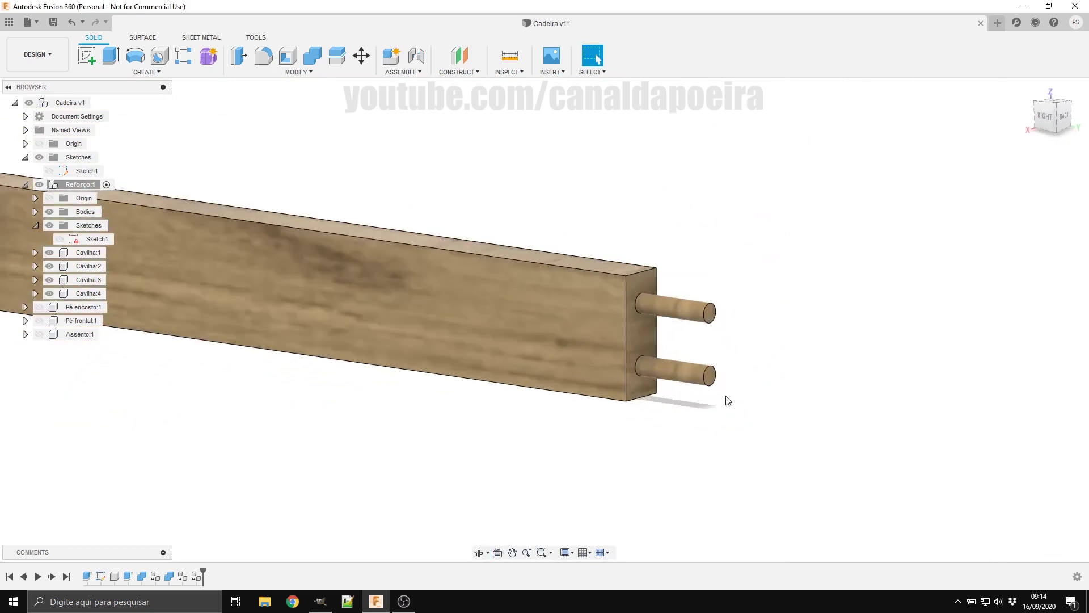
Step: Set Move/Copy to Components and select Cavilha:3 and Cavilha:4
key("m")
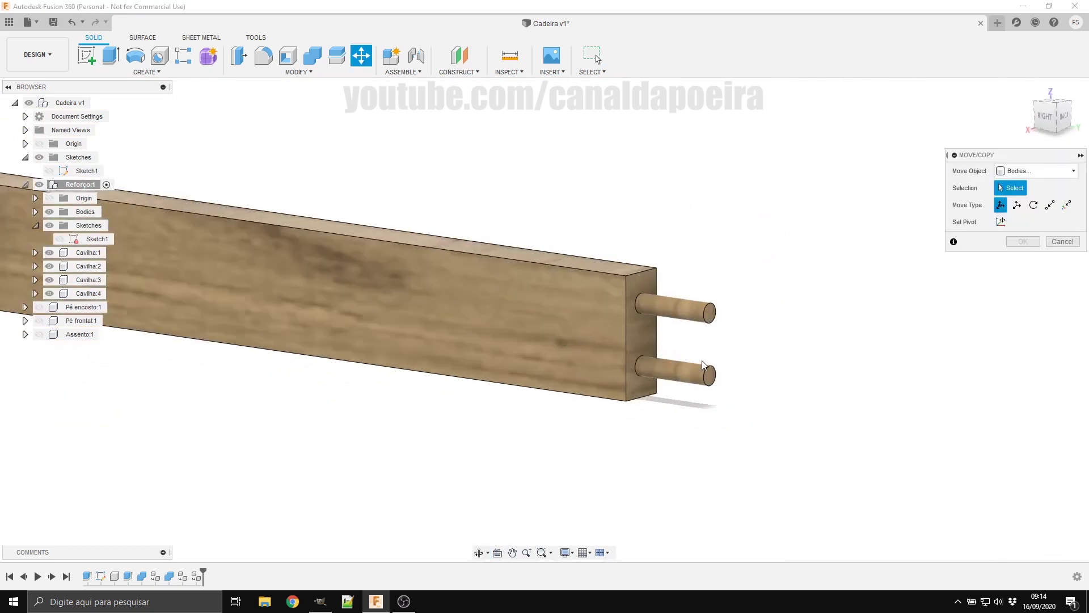
left_click(685, 309)
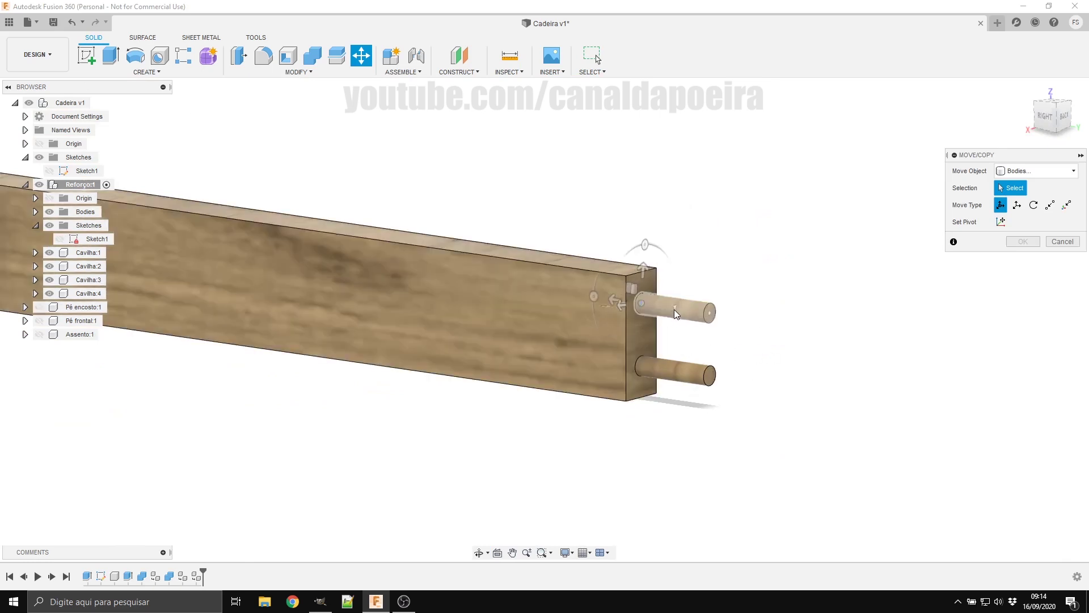
left_click(673, 309)
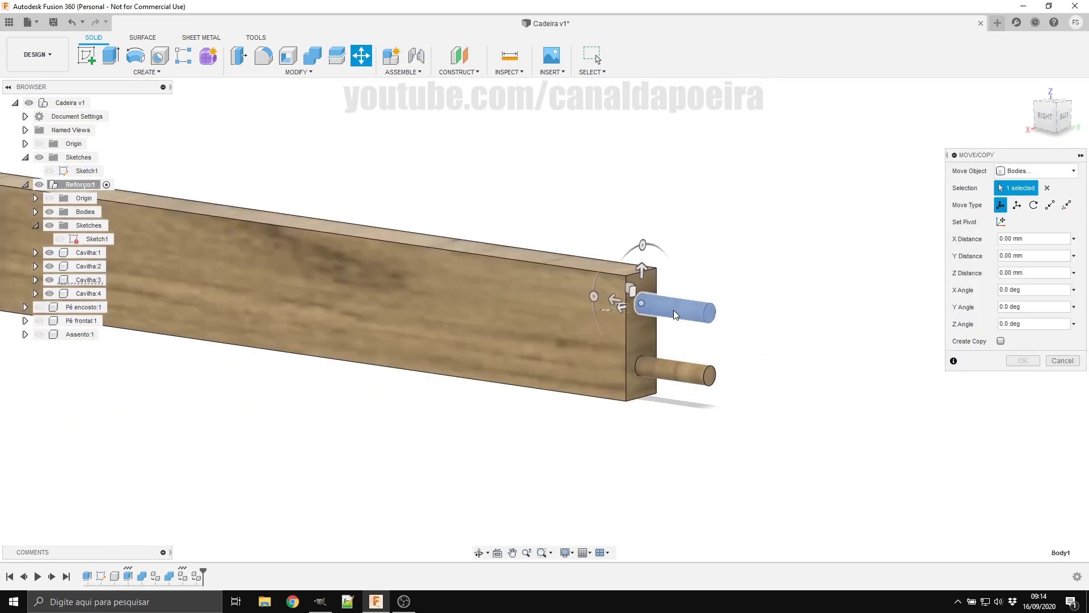
left_click(678, 375)
left_click(1022, 171)
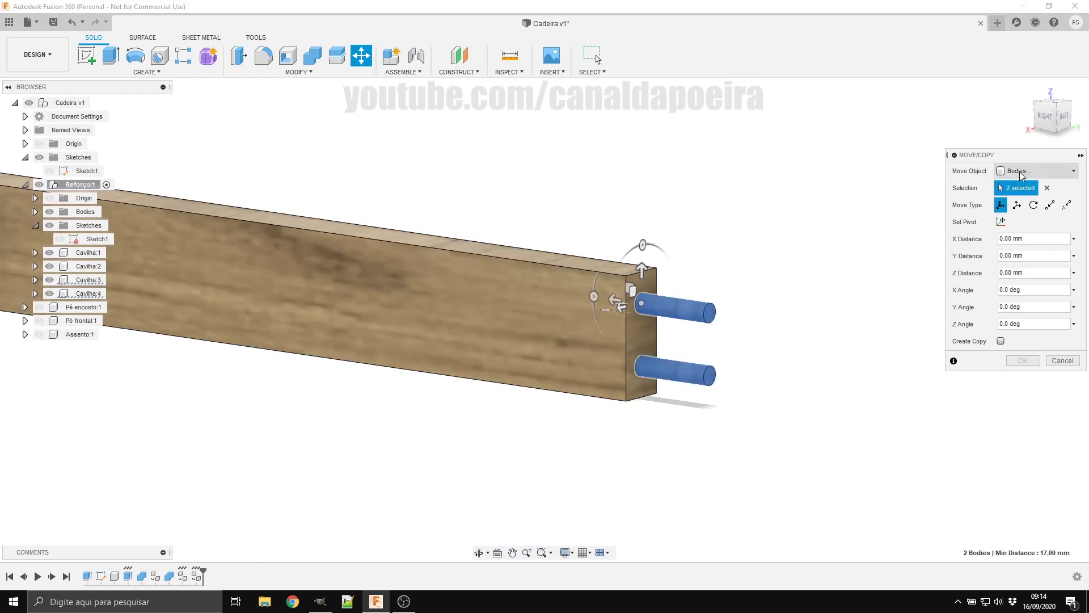
left_click(1026, 186)
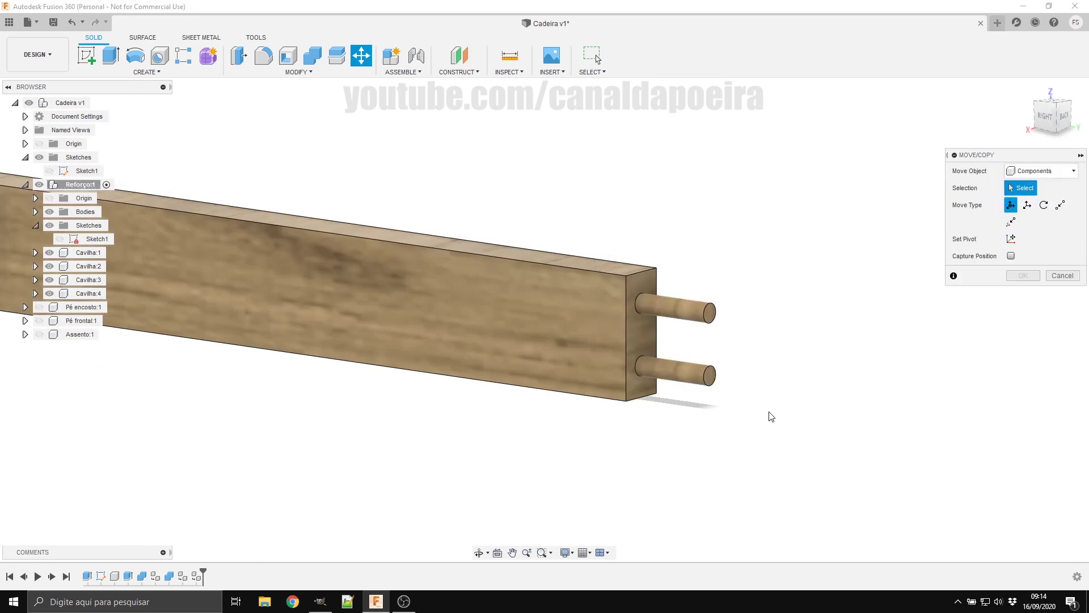
left_click(701, 311)
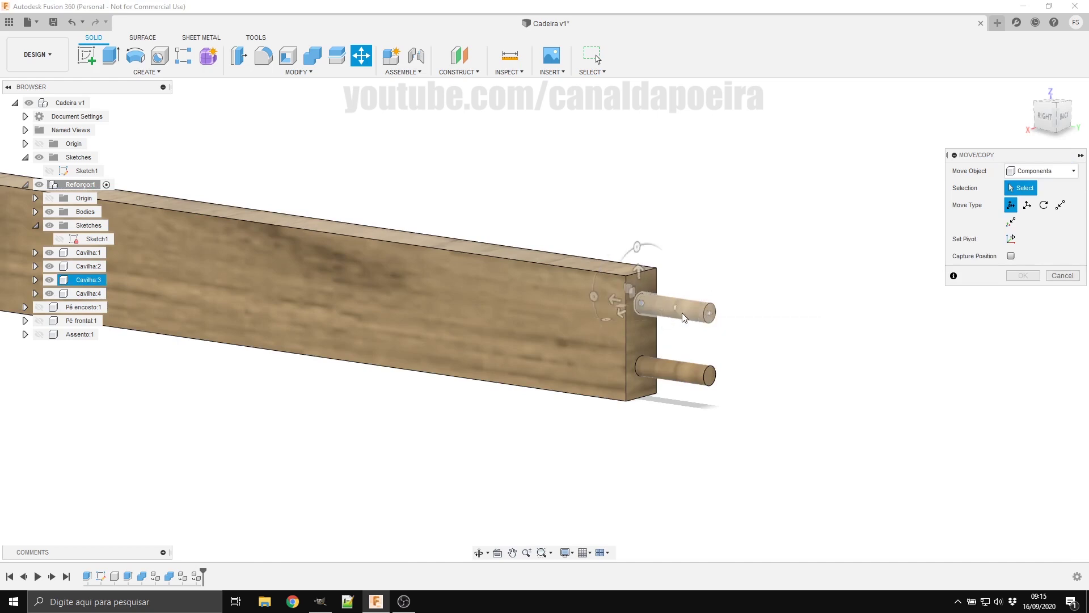
left_click(684, 374)
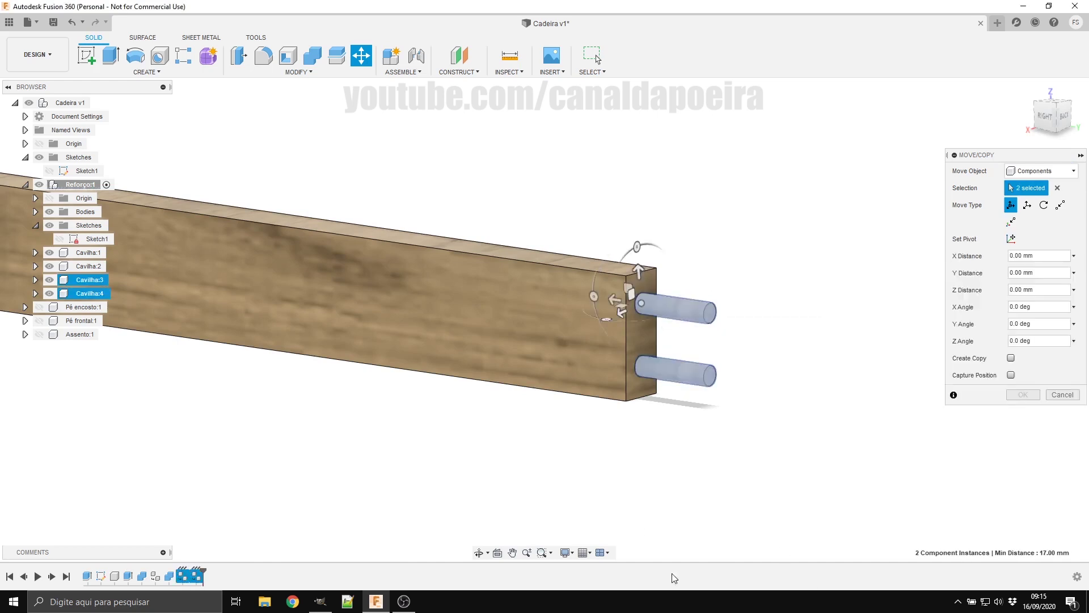
Step: Move the two dowels madeiraQuadrada / 3 along Z into the rail
left_click_drag(614, 300, 593, 297)
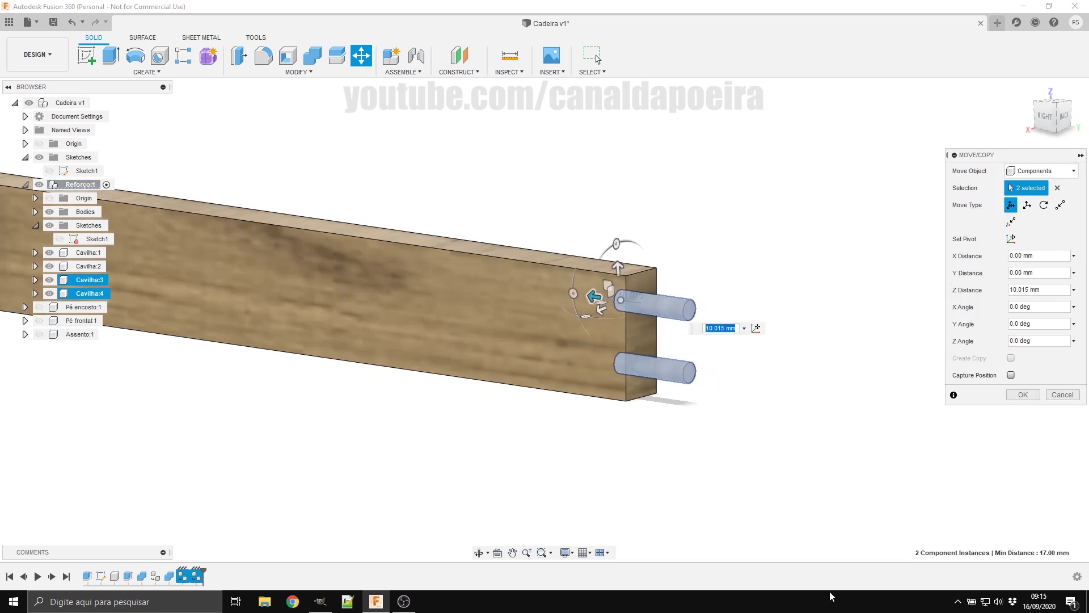
type("mad")
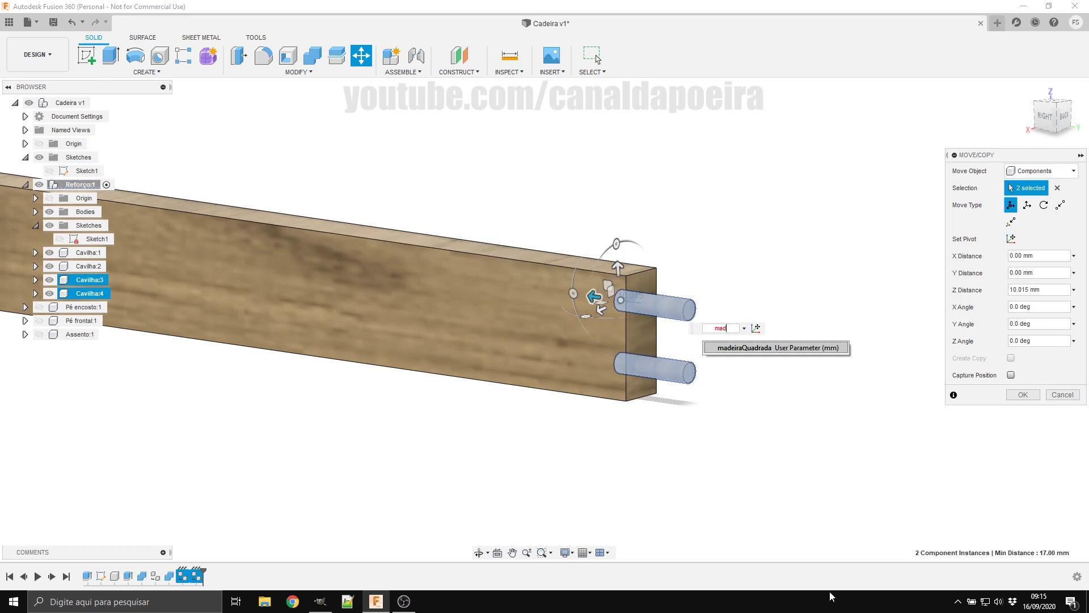
key("Return")
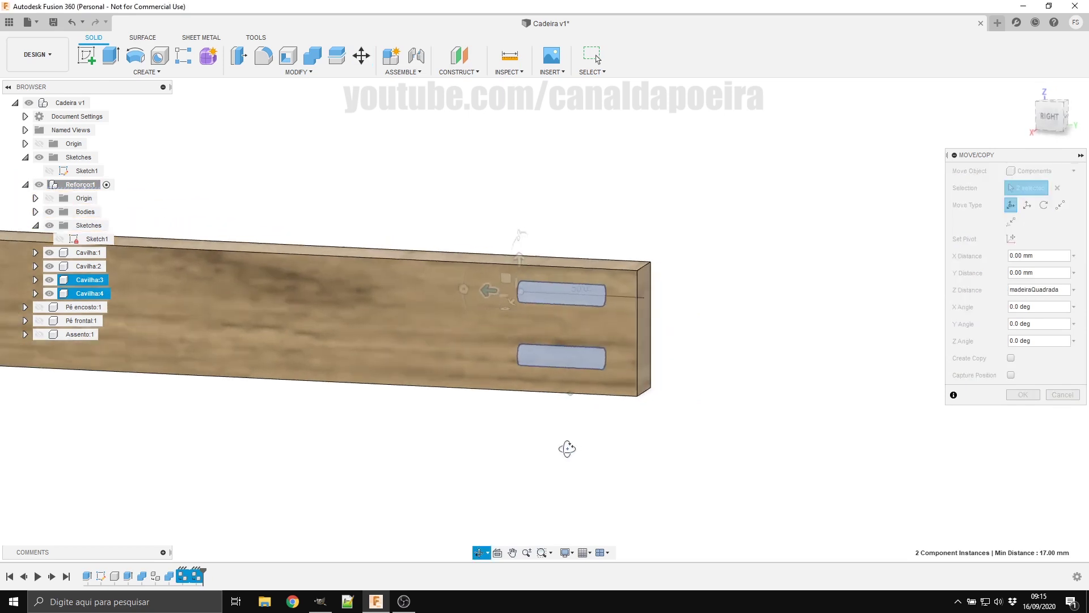
mouse_move(565, 448)
middle_mouse_down("shift")
mouse_move(603, 450)
mouse_move(572, 426)
mouse_move(545, 443)
mouse_move(560, 460)
middle_mouse_up("shift")
type("/ 3")
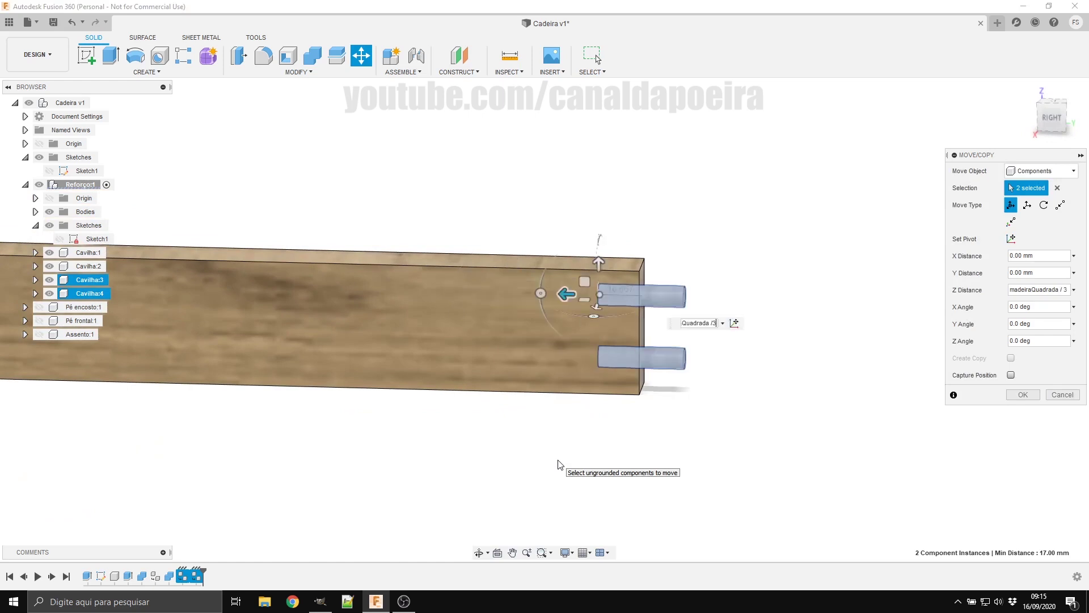
key("Return")
Step: Start a Combine at the rail's far end, dismissing the moved-components warning, with the rail as target
scroll(583, 472, "down", 1)
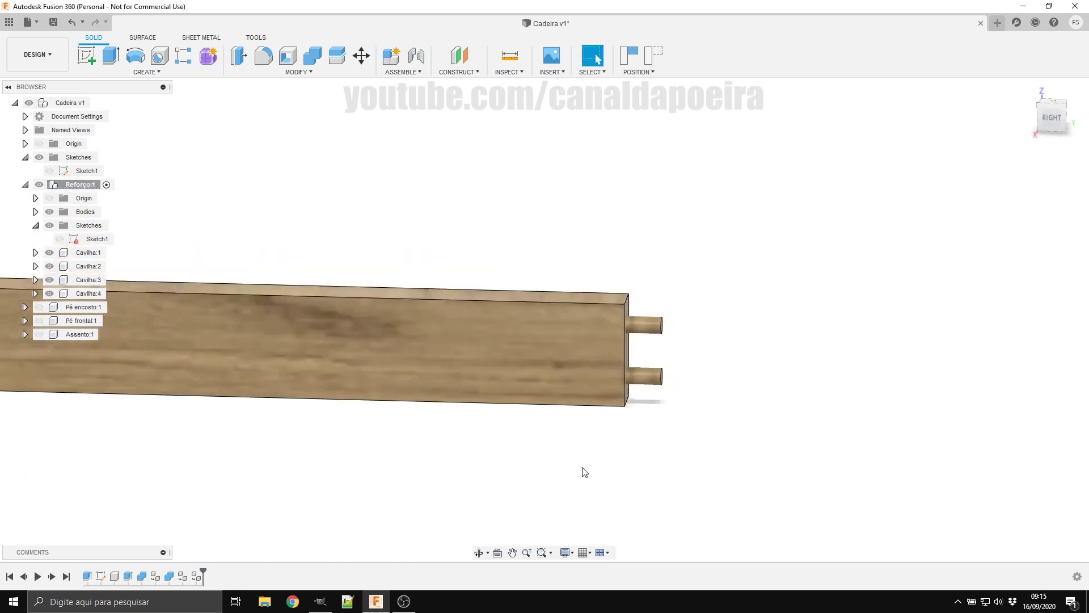
scroll(596, 467, "down", 3)
scroll(641, 435, "down", 2)
scroll(641, 437, "up", 5)
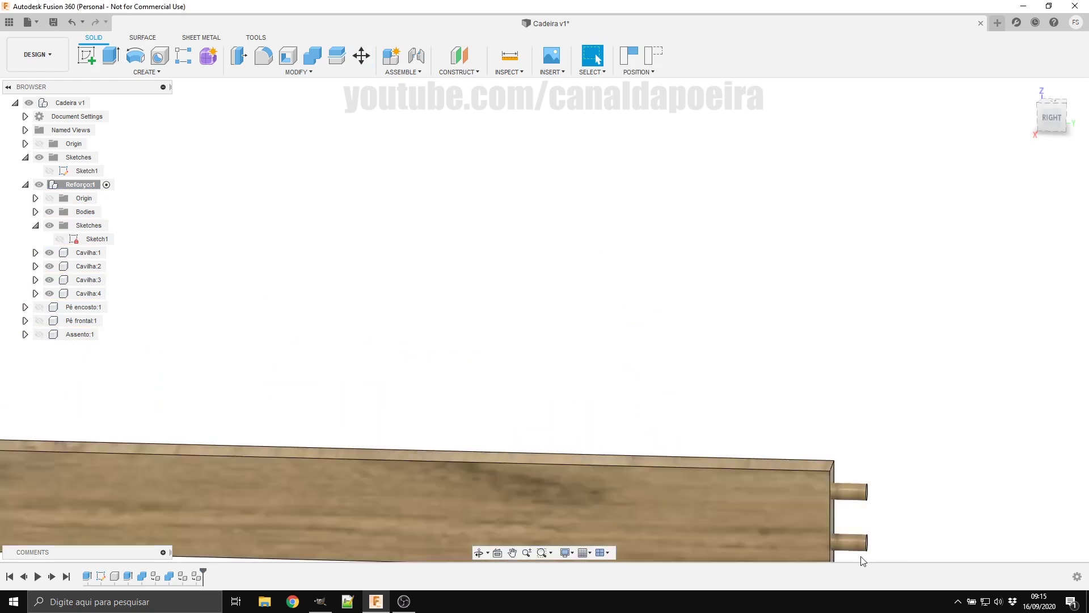
scroll(879, 556, "down", 2)
scroll(907, 544, "down", 2)
middle_click_drag(917, 542, 704, 419)
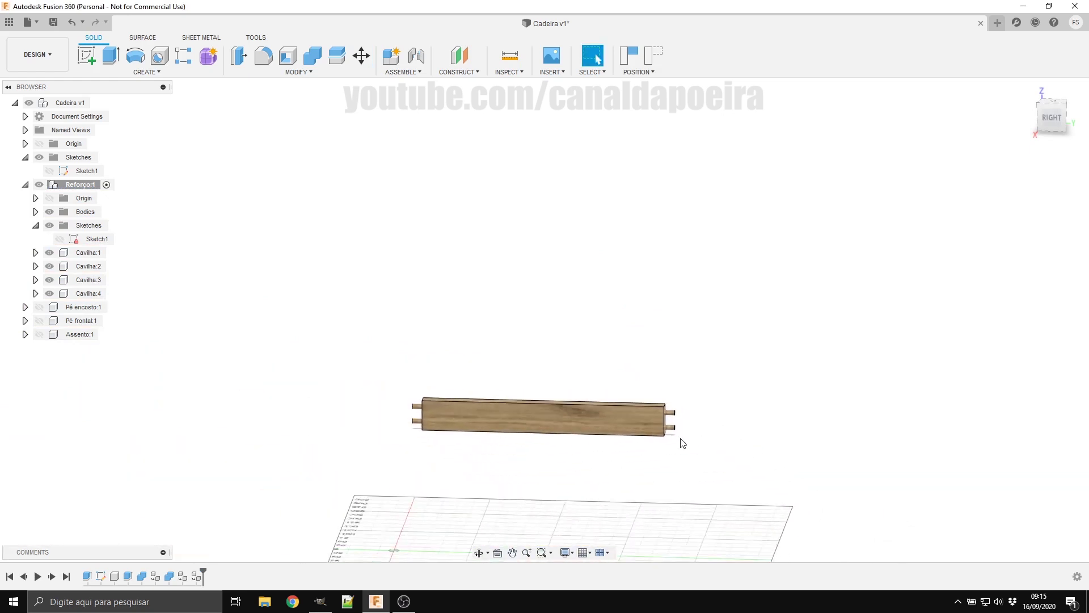
scroll(667, 434, "up", 4)
scroll(715, 434, "up", 2)
mouse_move(778, 440)
middle_mouse_down("shift")
mouse_move(693, 429)
mouse_move(705, 425)
mouse_move(694, 442)
middle_mouse_up("shift")
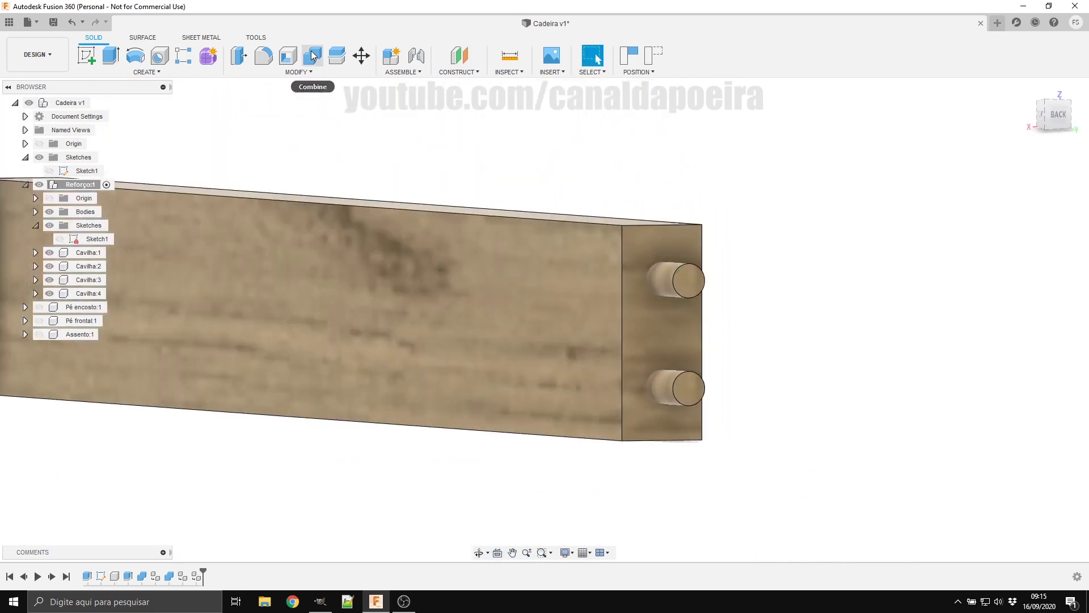
left_click(313, 55)
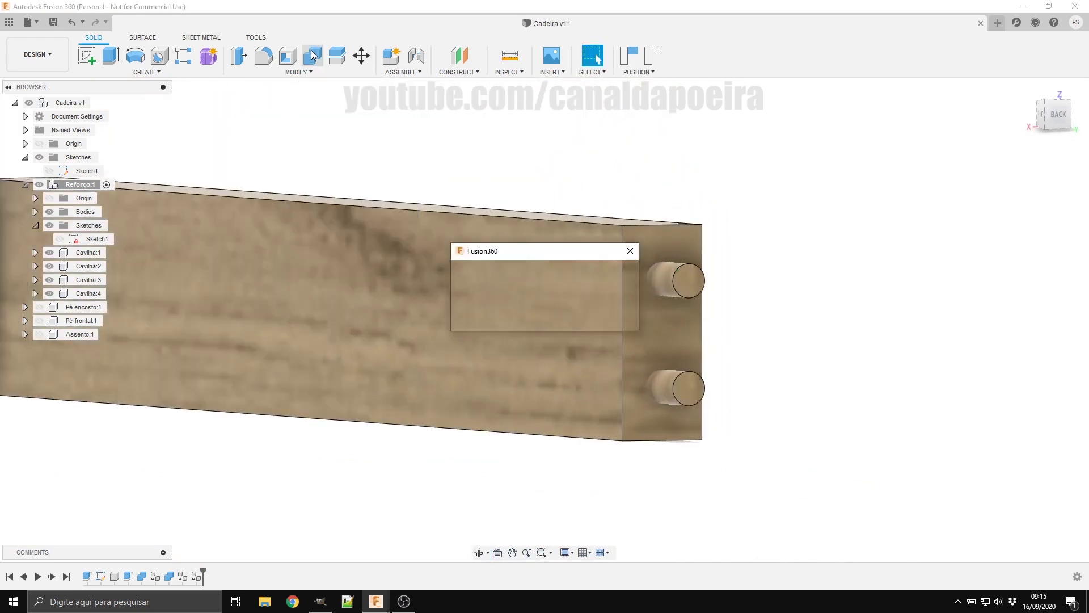
left_click(605, 320)
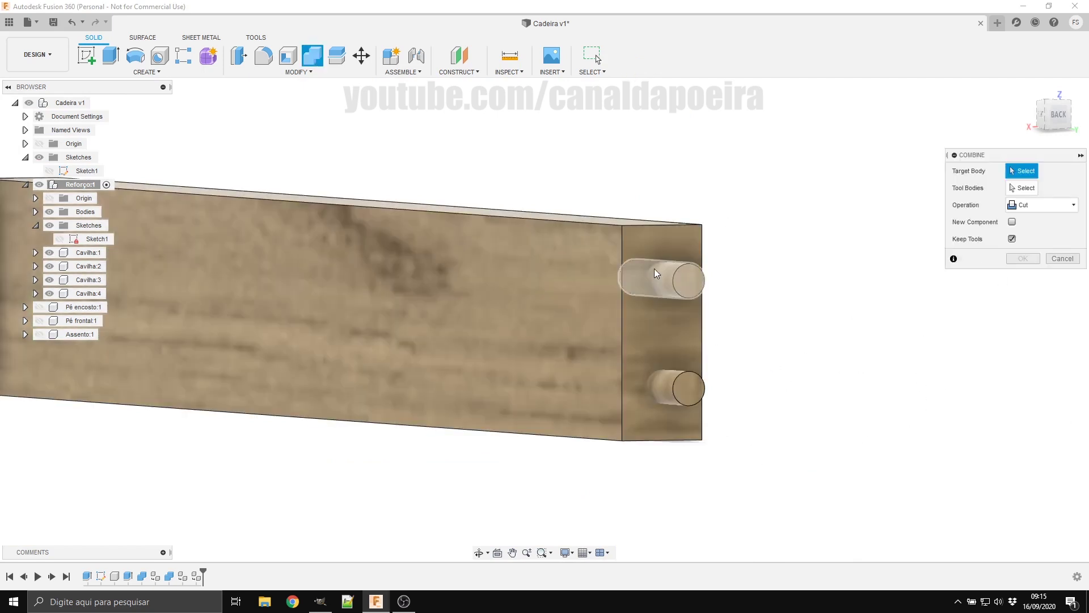
left_click(548, 322)
Step: Cut the holes using both end dowels as tool bodies, keeping the dowels
left_click(695, 287)
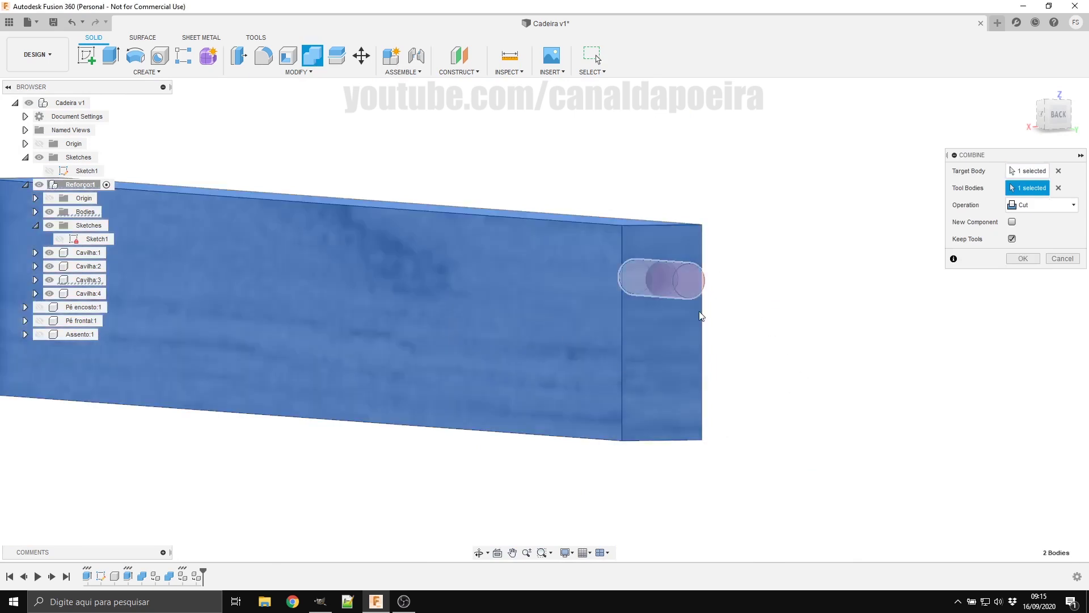
left_click(687, 392)
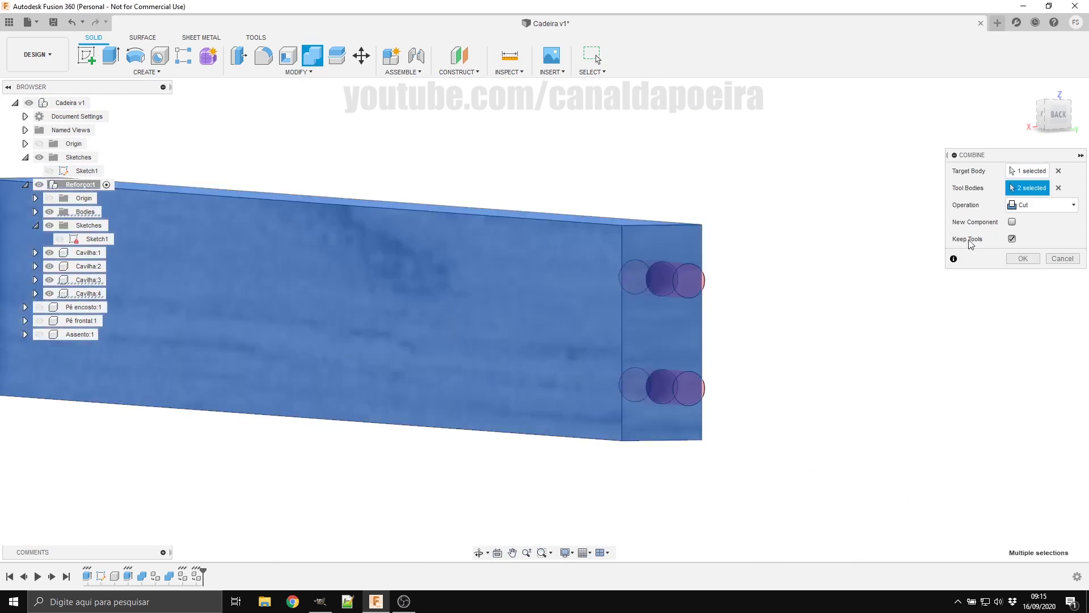
left_click(1023, 257)
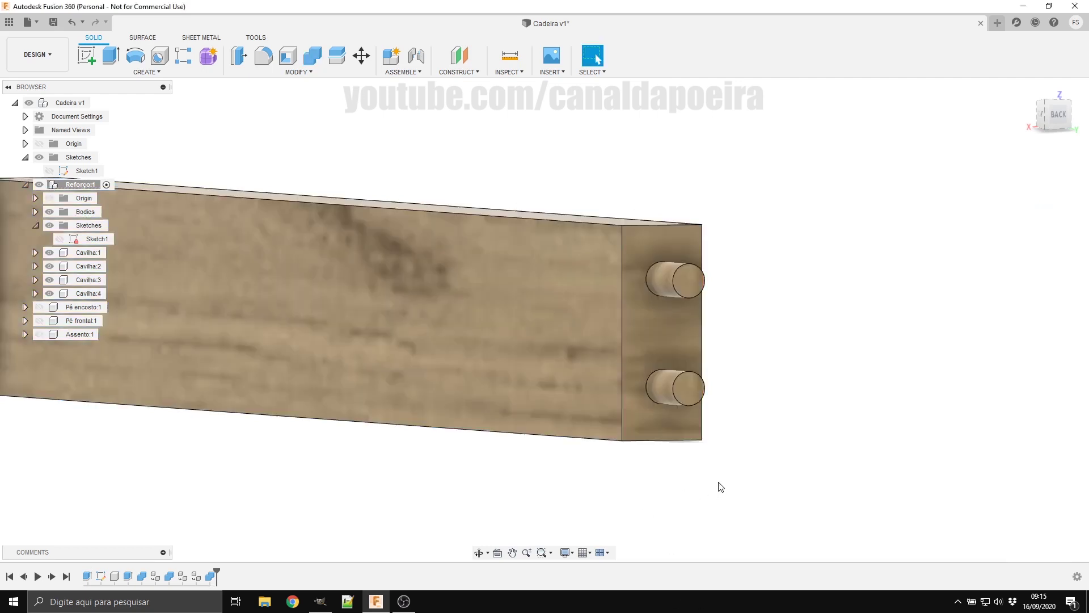
scroll(720, 487, "down", 5)
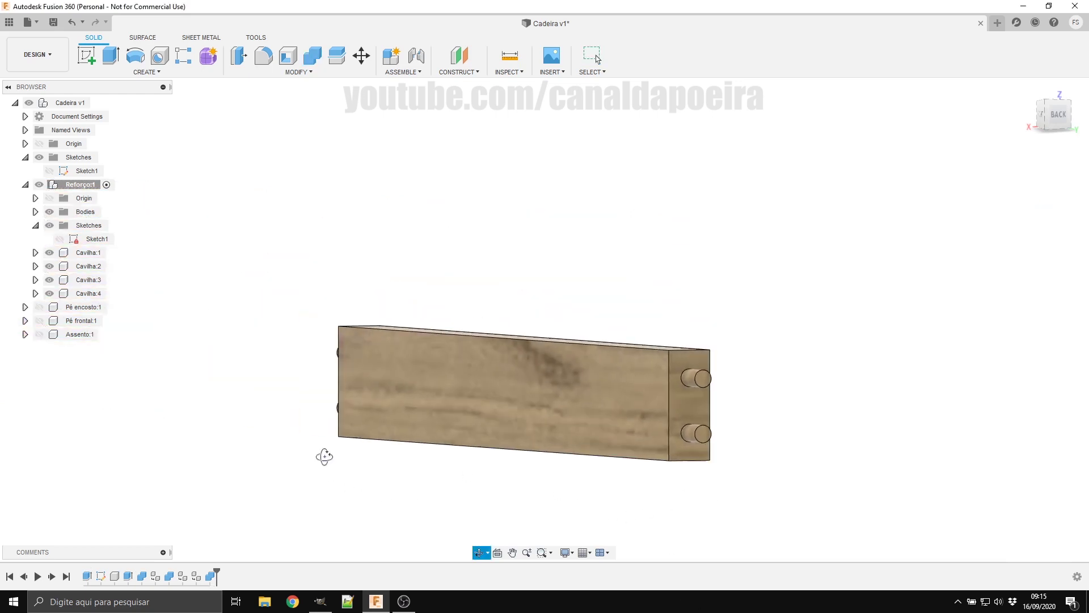
mouse_move(323, 455)
middle_mouse_down("shift")
mouse_move(414, 467)
mouse_move(401, 479)
middle_mouse_up("shift")
scroll(579, 491, "down", 3)
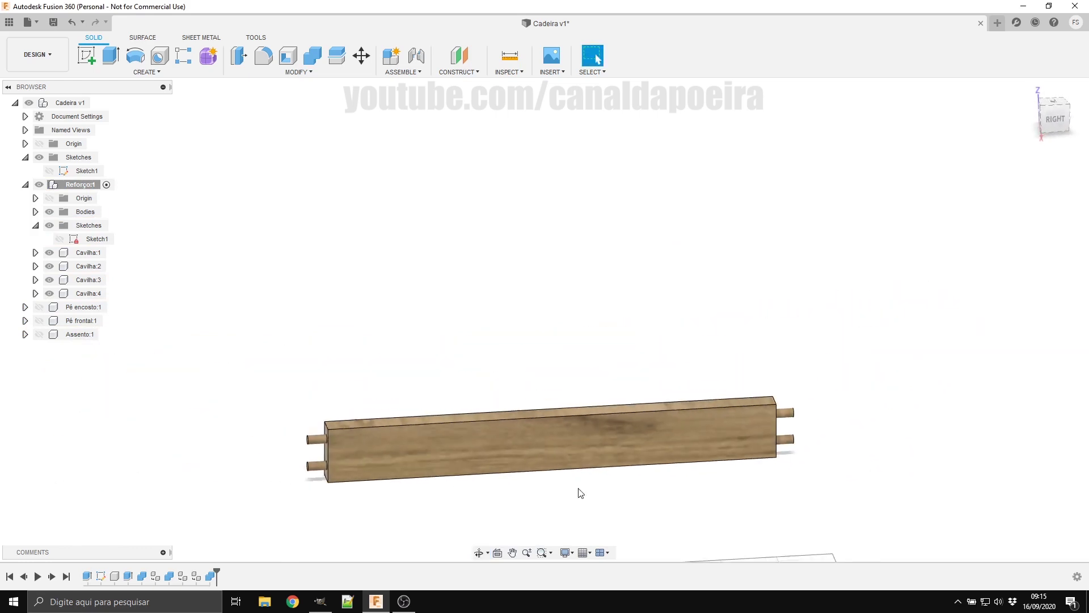
scroll(574, 498, "down", 2)
scroll(574, 498, "up", 3)
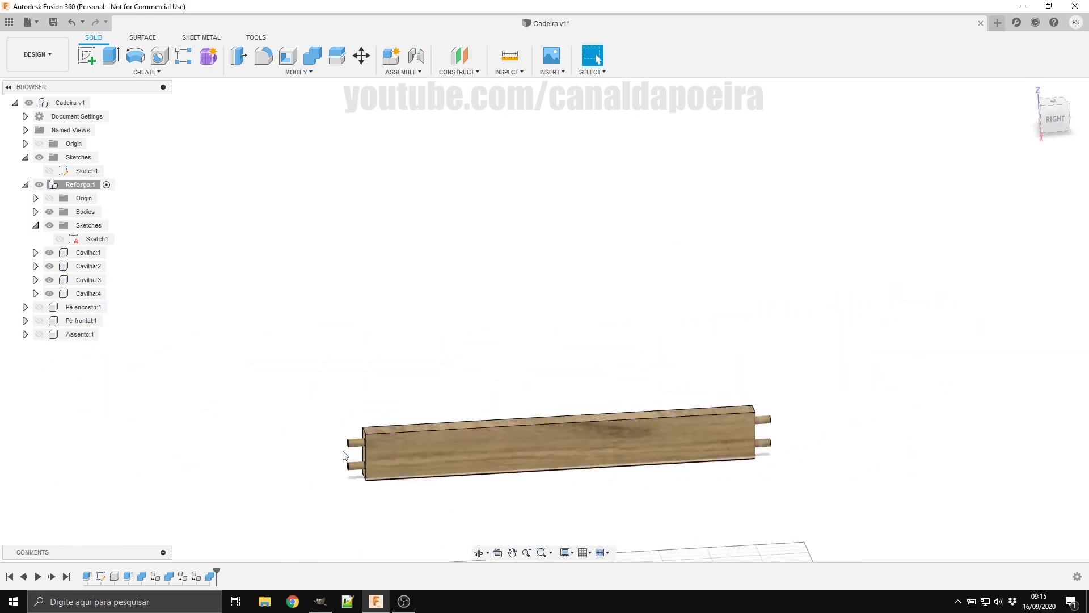
Step: Collapse Reforço:1 and make Pé encosto:1, Pé frontal:1 and Assento:1 visible again
left_click(64, 185)
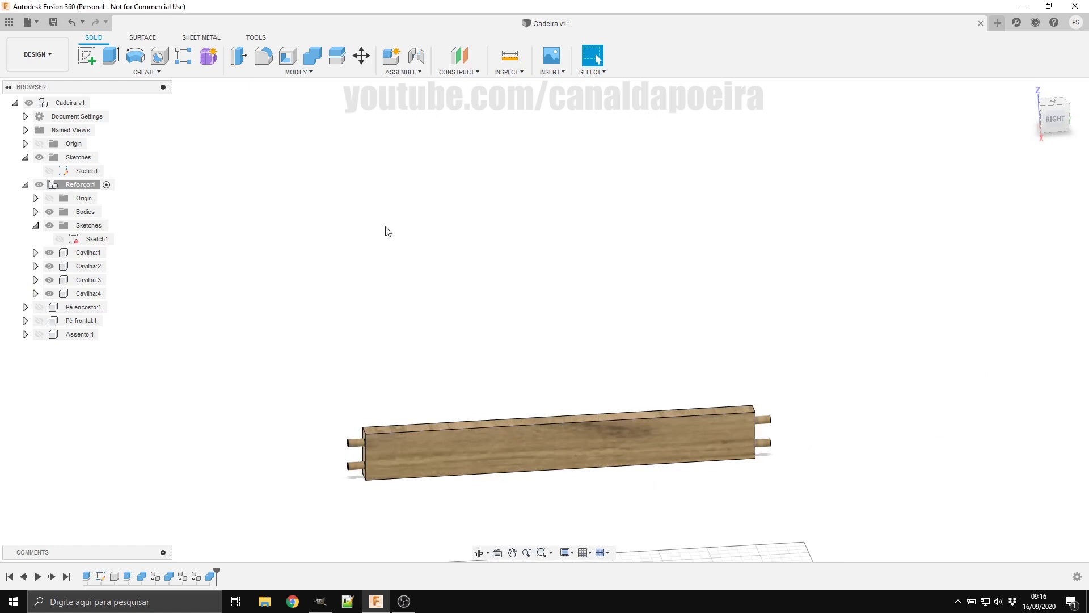
left_click(26, 185)
left_click(39, 198)
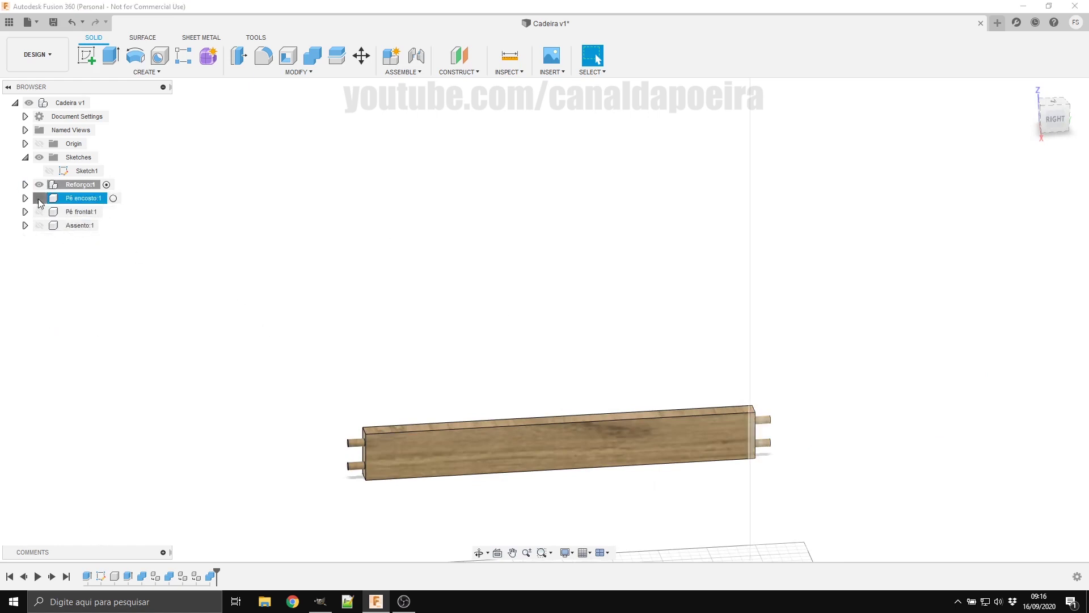
left_click(39, 212)
scroll(128, 375, "down", 5)
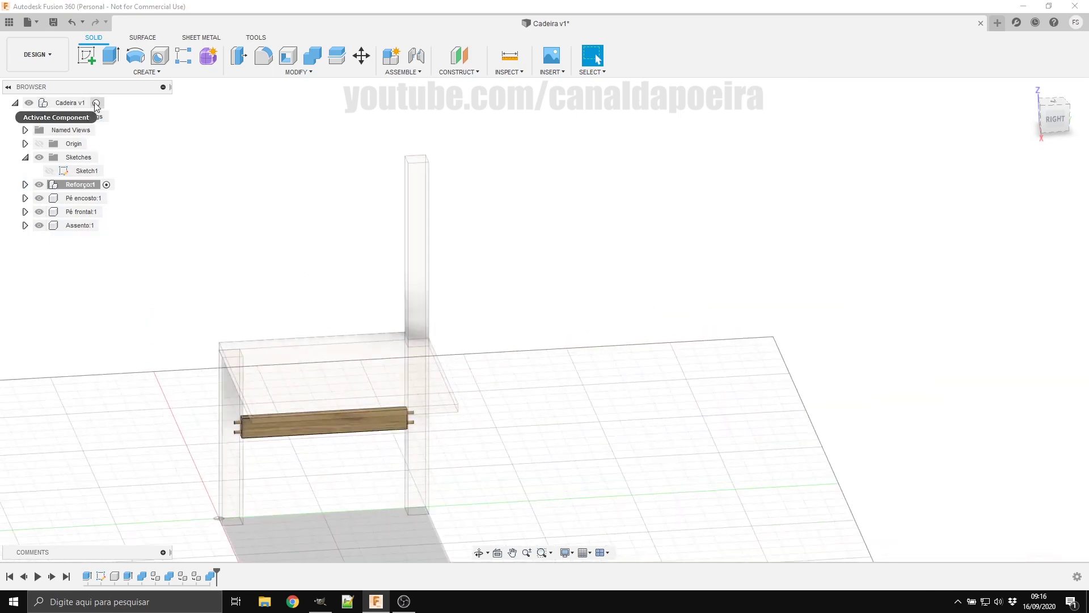
Step: Activate the top-level Cadeira v1 assembly and view the chair from the front-right
left_click(97, 103)
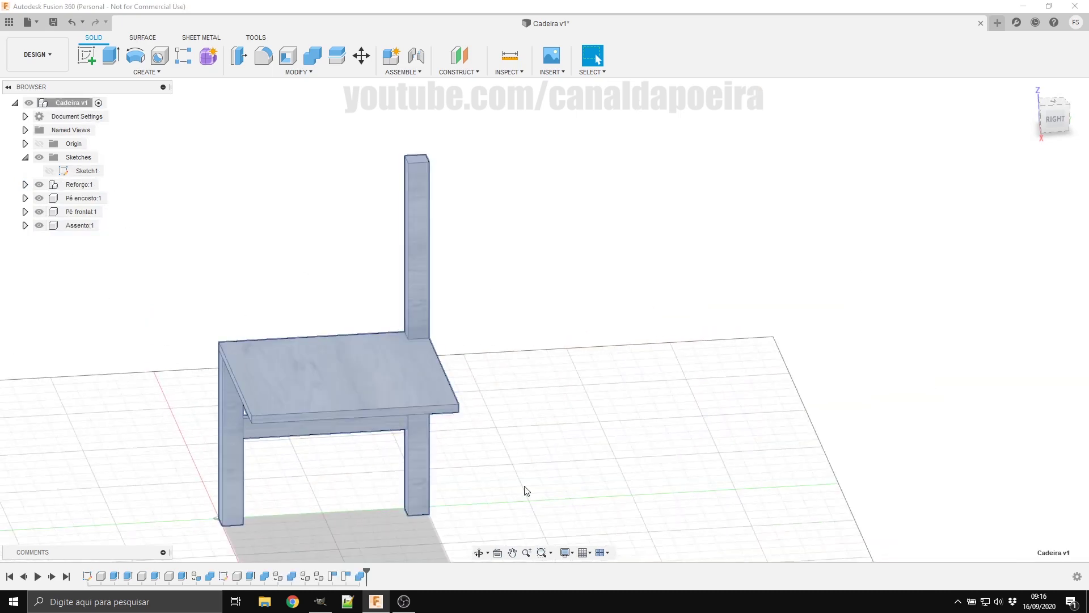
scroll(121, 505, "down", 3)
scroll(144, 517, "up", 3)
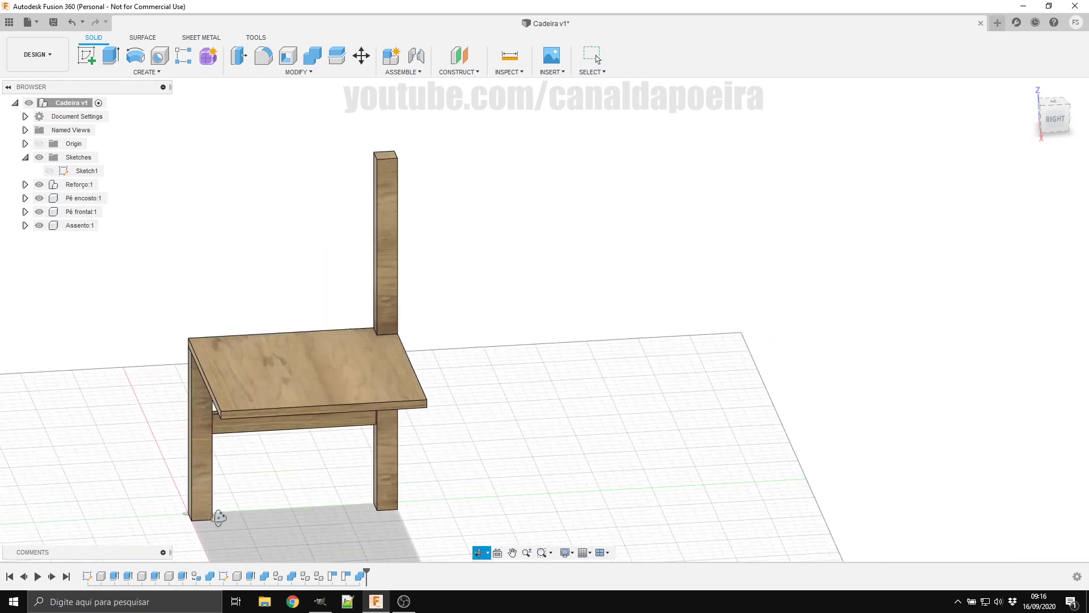
middle_click_drag(218, 517, 277, 506, "shift")
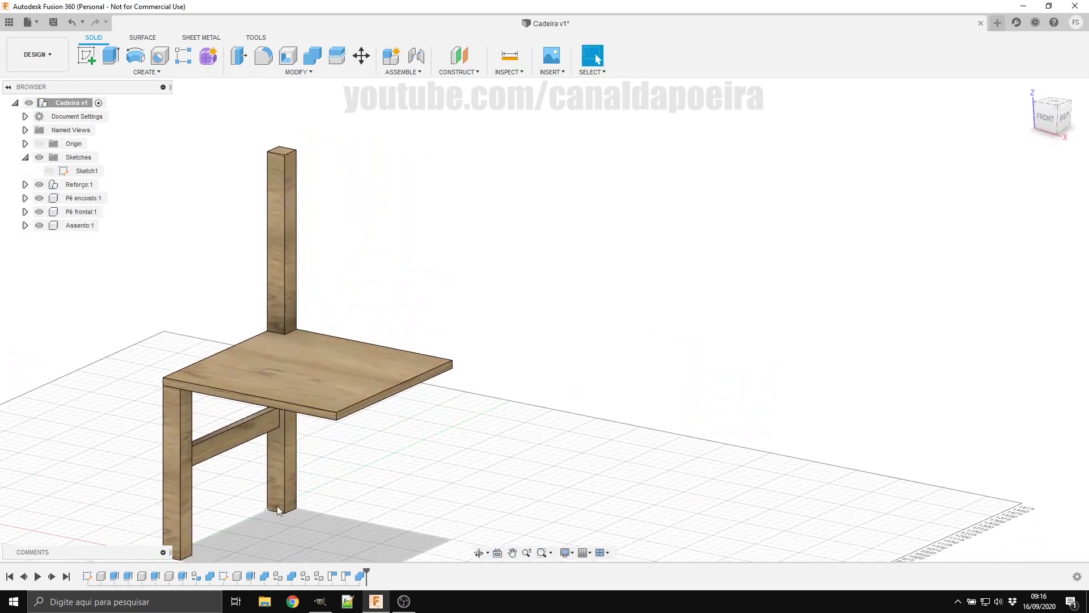
scroll(244, 522, "down", 3)
Step: Copy and paste the Reforço:1 brace to create a second brace
scroll(235, 487, "up", 5)
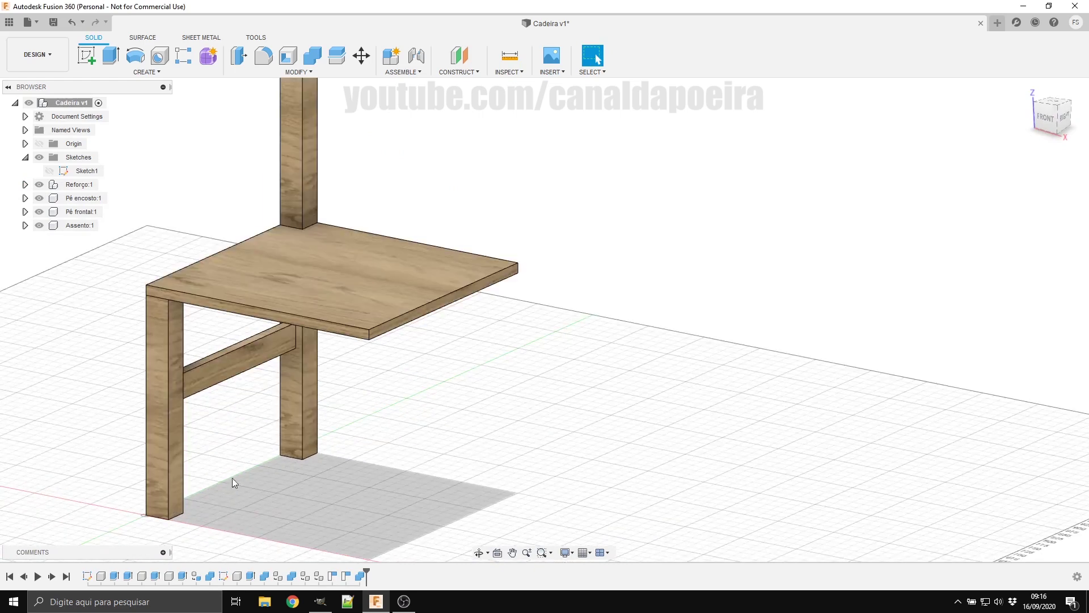
scroll(304, 362, "down", 2)
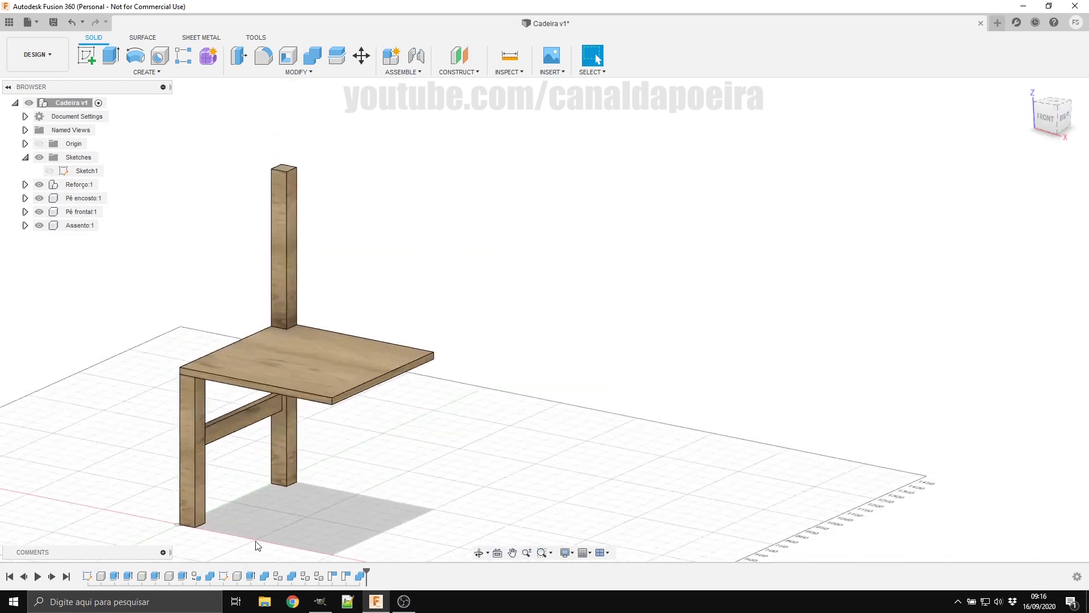
scroll(260, 536, "up", 1)
scroll(258, 532, "up", 2)
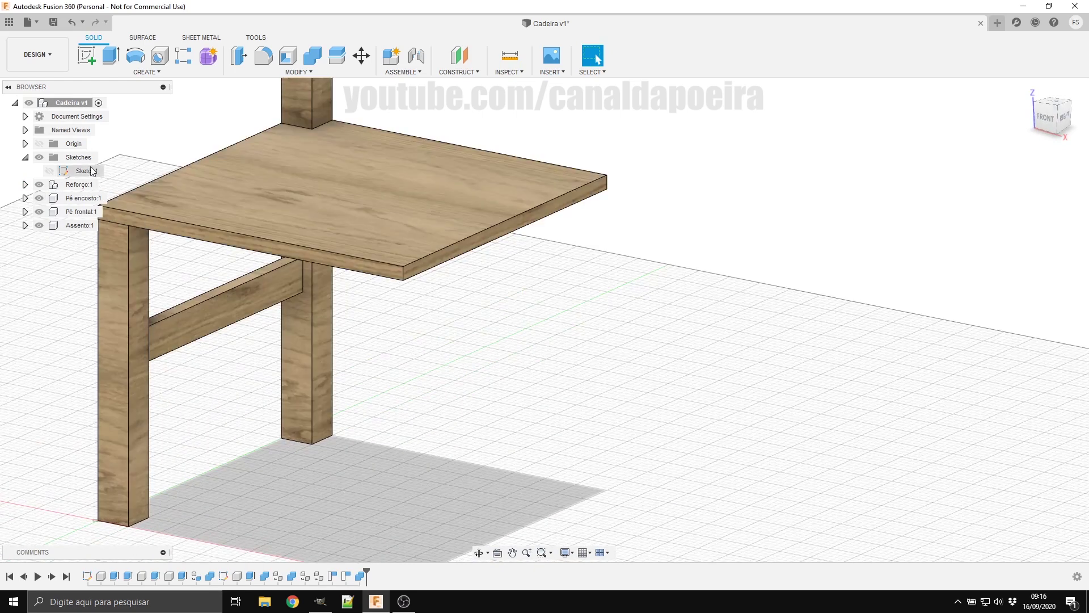
left_click(84, 187)
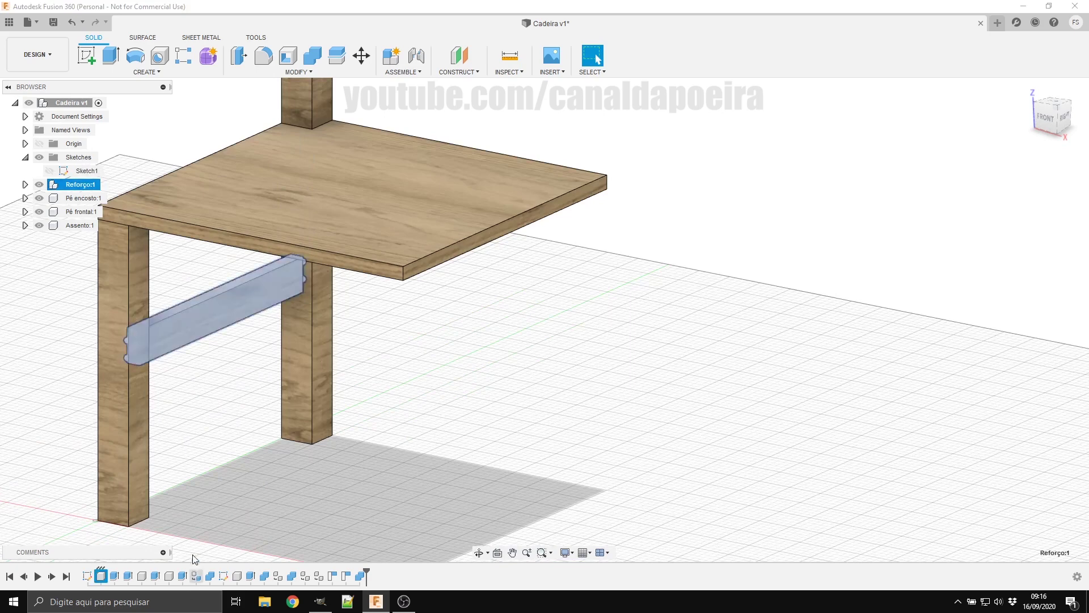
left_click(66, 103)
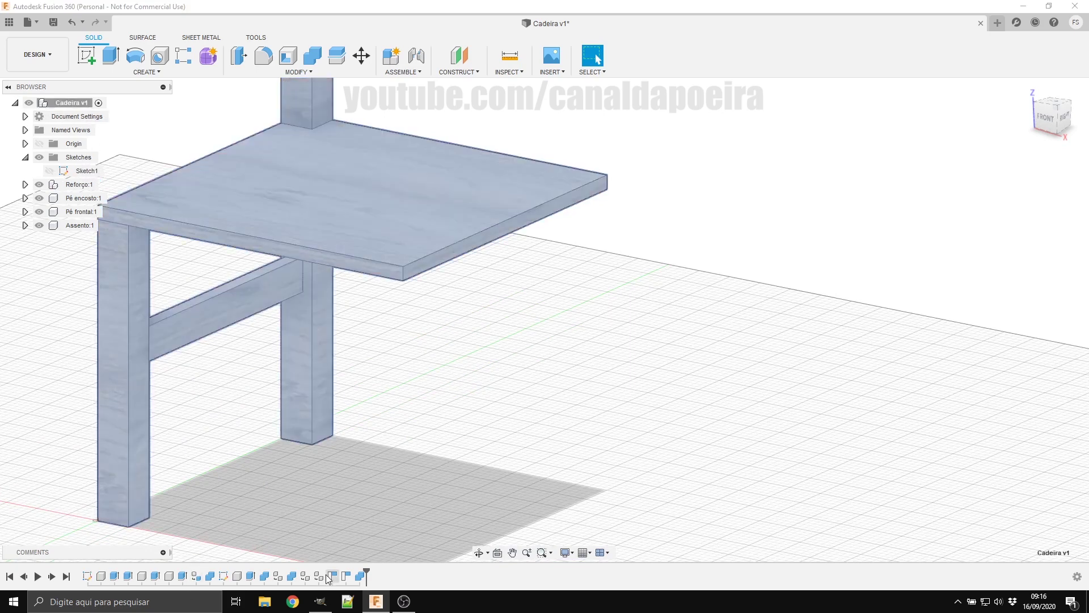
key("ctrl+v")
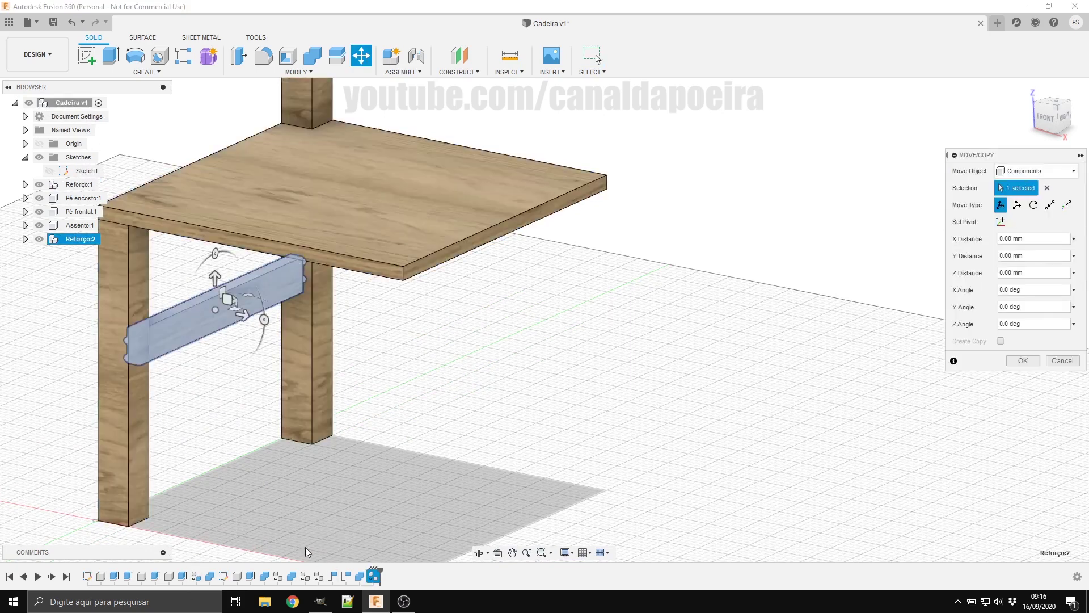
Step: Rotate the brace copy -90 deg about the vertical Z axis
scroll(216, 383, "down", 3)
scroll(359, 400, "up", 3)
mouse_move(358, 400)
middle_mouse_down("shift")
mouse_move(258, 375)
mouse_move(187, 373)
middle_mouse_up("shift")
scroll(207, 357, "up", 3)
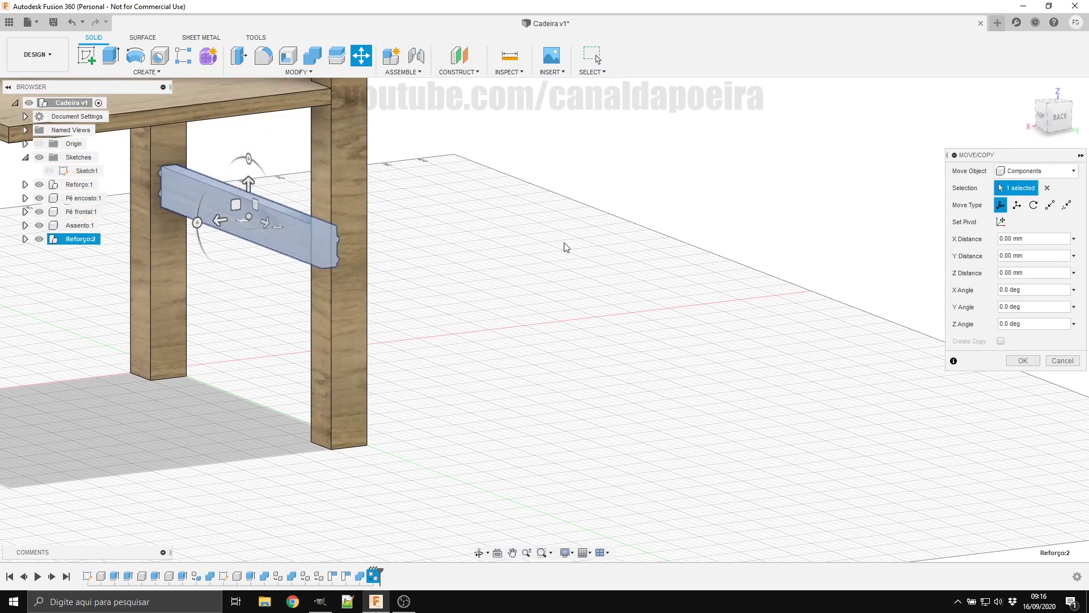
mouse_move(540, 236)
middle_mouse_down("shift")
mouse_move(486, 242)
mouse_move(479, 253)
middle_mouse_up("shift")
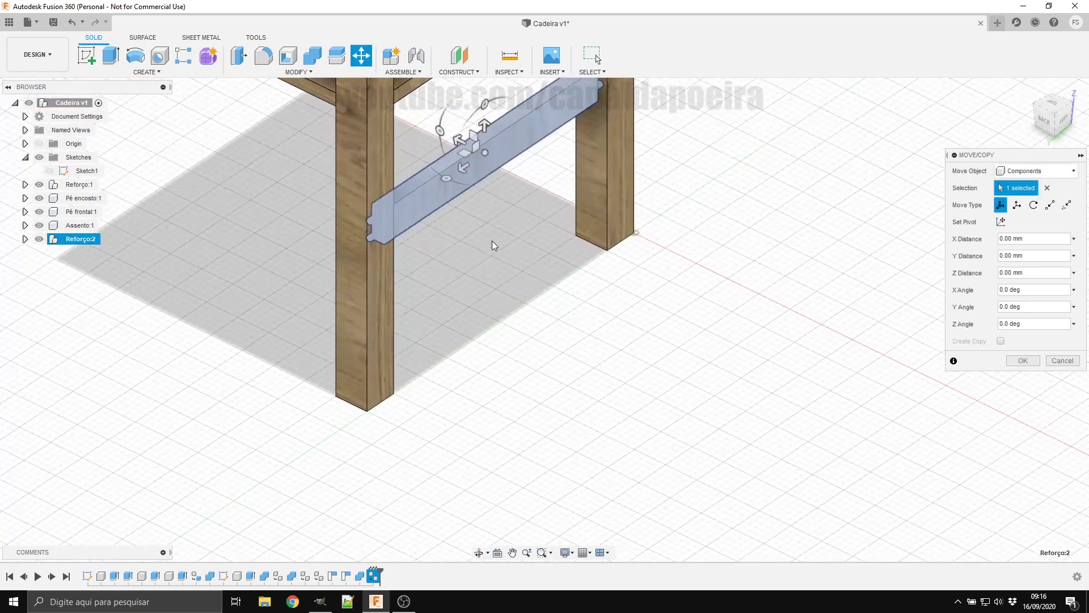
left_click_drag(440, 130, 429, 131)
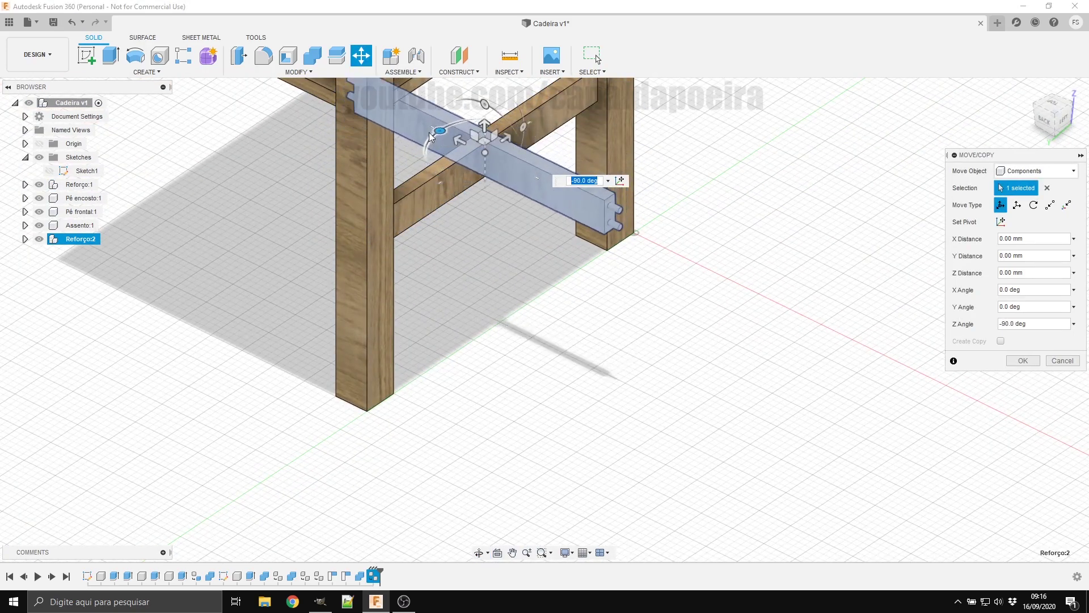
type("-90")
Step: Move the rotated brace point to point, from its corner onto the existing rail's corner
left_click(1051, 205)
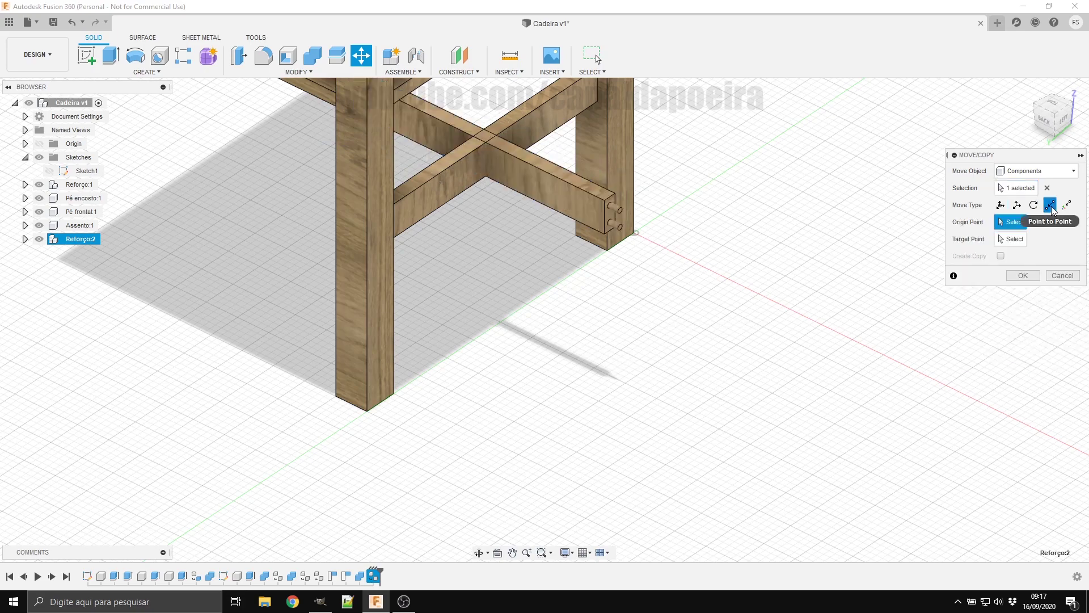
left_click(616, 194)
middle_click_drag(222, 271, 288, 397, "shift")
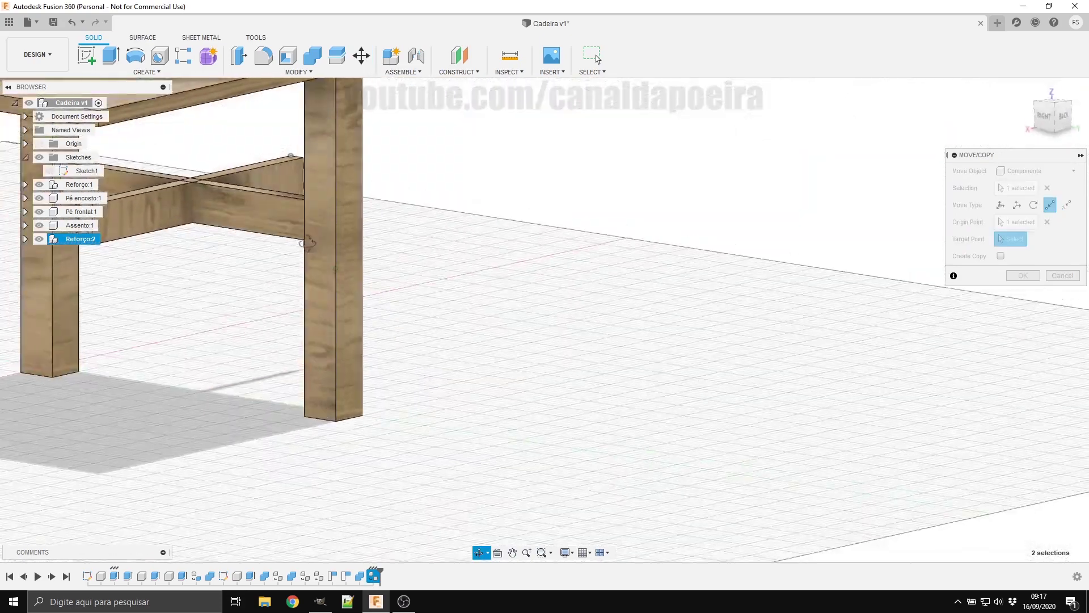
scroll(288, 395, "down", 3)
scroll(205, 360, "up", 10)
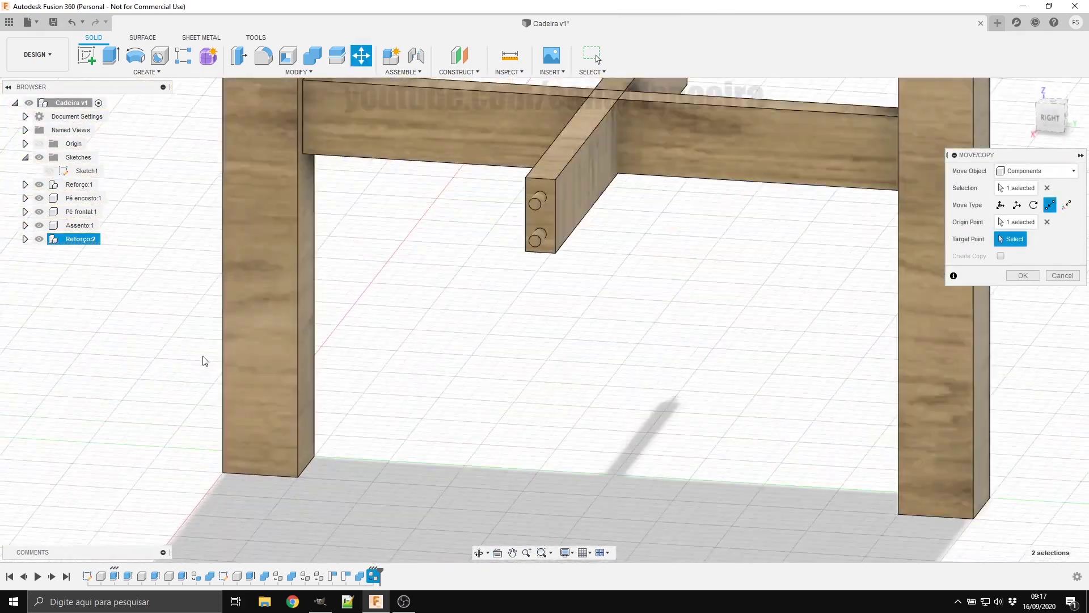
left_click(304, 153)
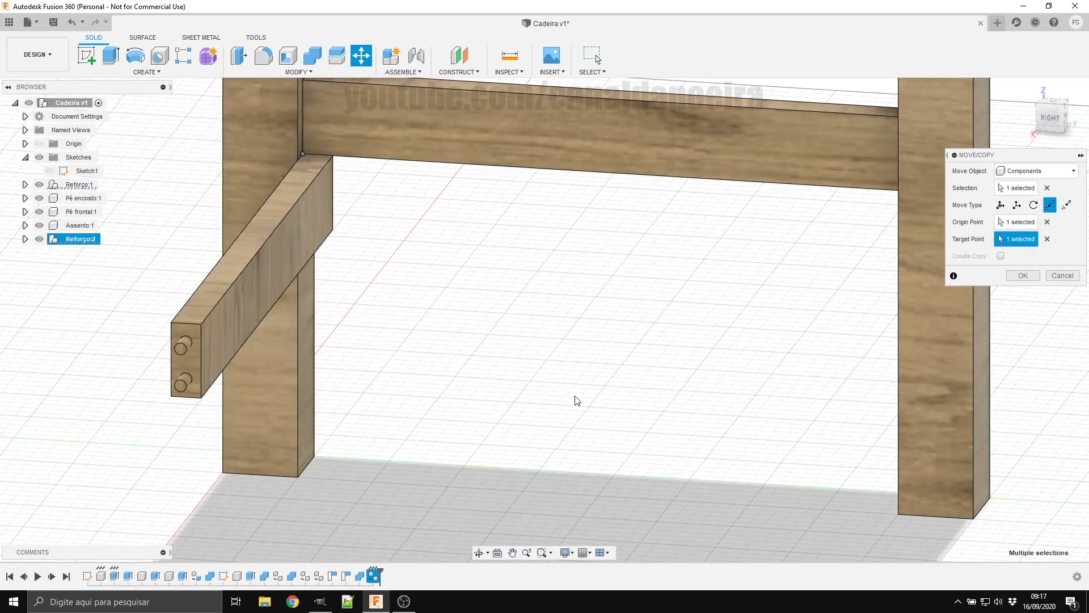
scroll(576, 401, "down", 5)
scroll(583, 442, "up", 5)
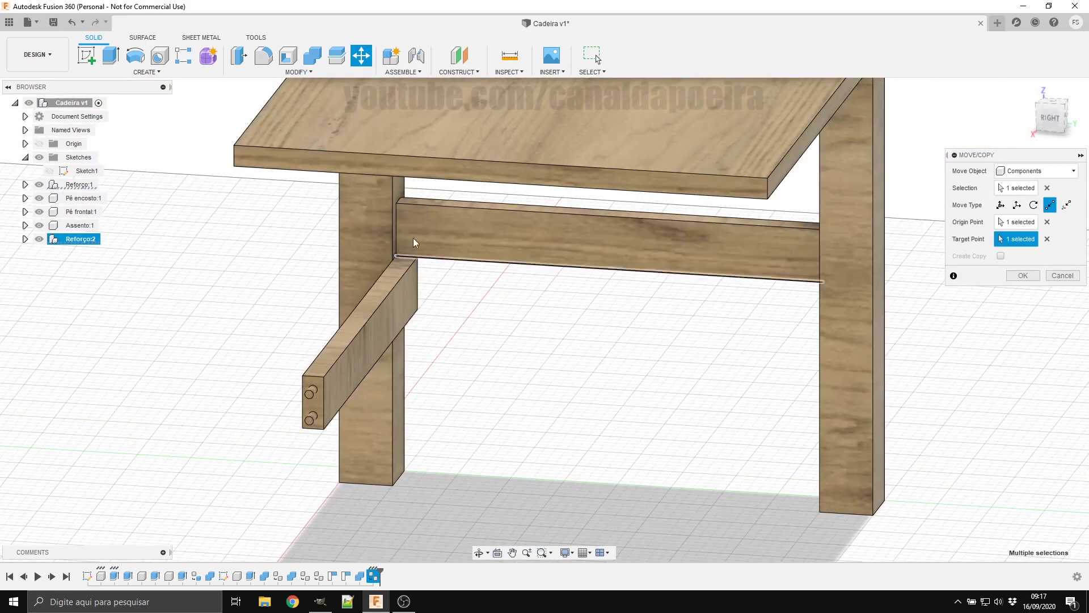
mouse_move(920, 360)
middle_mouse_down("shift")
mouse_move(784, 356)
mouse_move(1002, 278)
middle_mouse_up("shift")
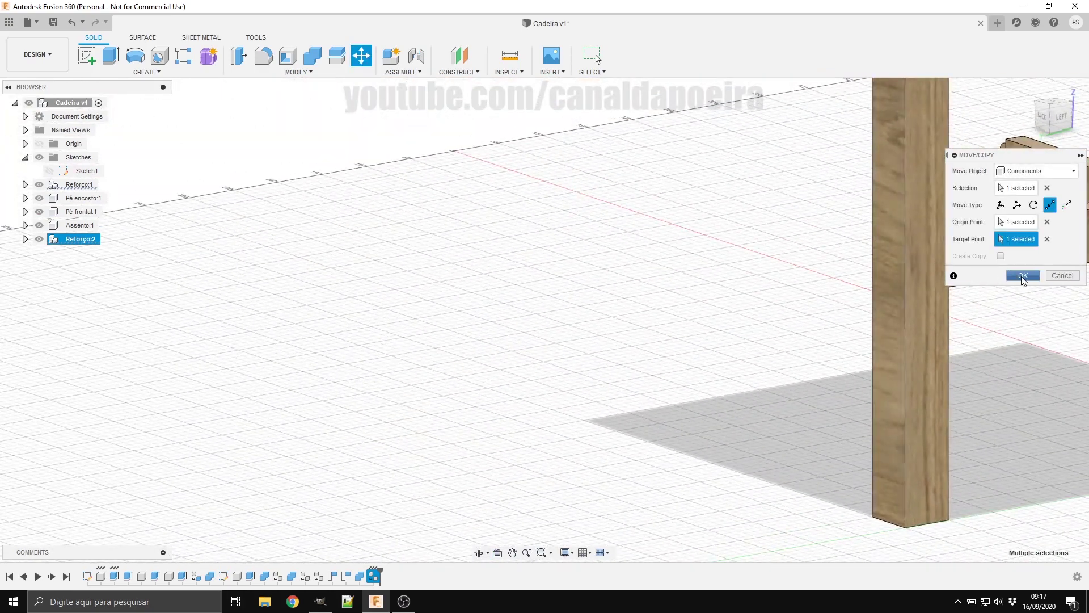
left_click(1023, 276)
Step: Orbit around the chair to inspect both rear legs and the crossing rails
scroll(889, 458, "down", 5)
scroll(885, 454, "up", 4)
scroll(873, 441, "up", 4)
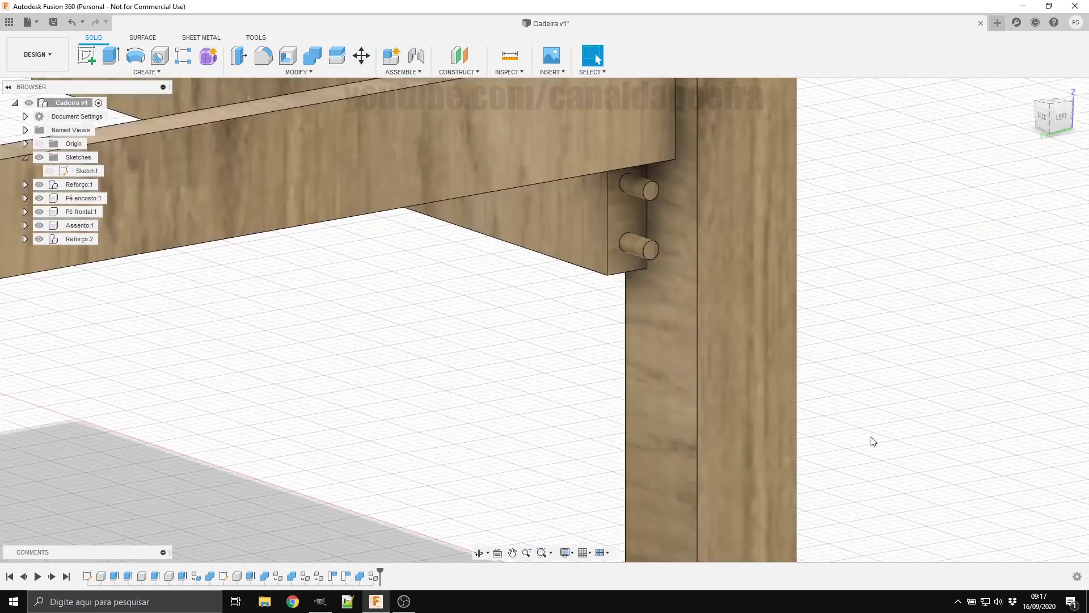
scroll(834, 443, "down", 2)
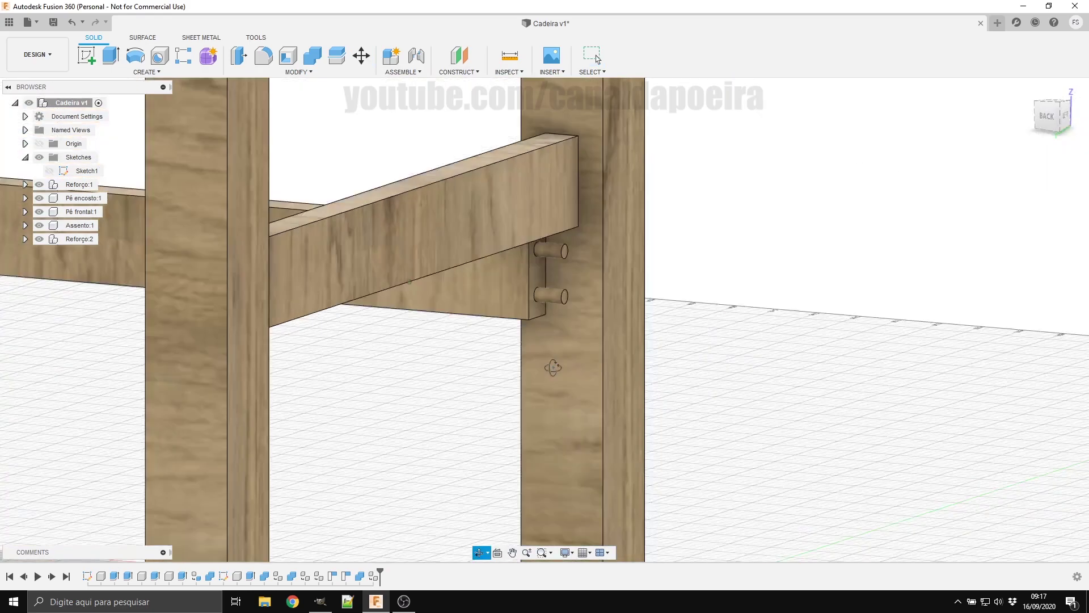
mouse_move(702, 323)
middle_mouse_down("shift")
mouse_move(636, 362)
mouse_move(562, 432)
middle_mouse_up("shift")
scroll(562, 433, "down", 3)
scroll(668, 381, "up", 6)
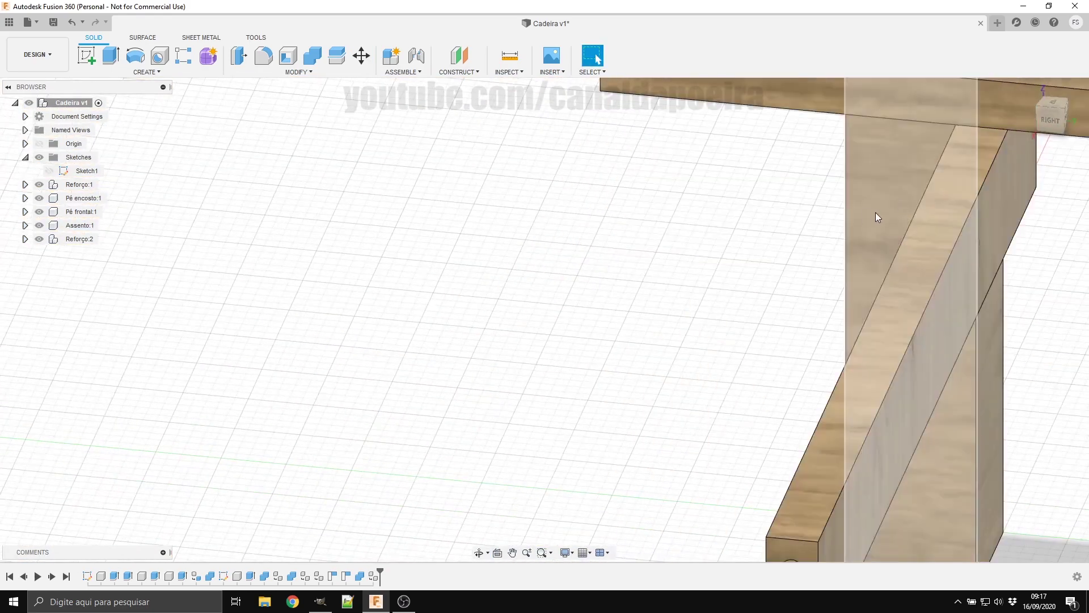
scroll(1008, 427, "down", 3)
mouse_move(848, 382)
middle_mouse_down("shift")
mouse_move(944, 348)
mouse_move(964, 373)
mouse_move(1021, 365)
mouse_move(785, 260)
middle_mouse_up("shift")
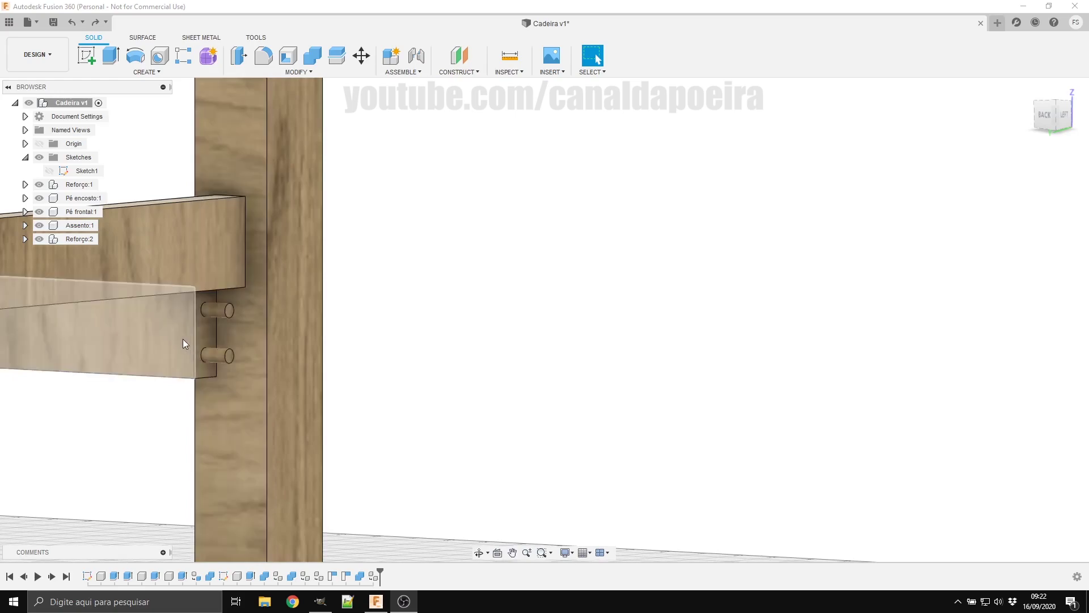
mouse_move(195, 380)
middle_mouse_down("shift")
mouse_move(195, 411)
mouse_move(374, 401)
mouse_move(460, 418)
mouse_move(406, 401)
mouse_move(587, 438)
middle_mouse_up("shift")
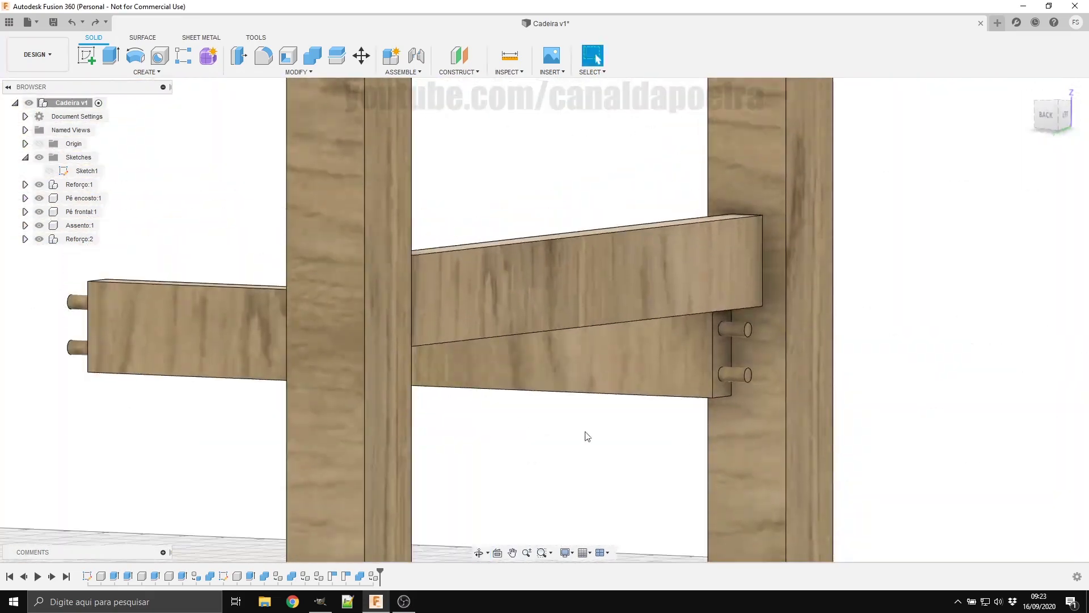
Step: Align Reforço:2's dowelled end face flush against the leg face
key("s")
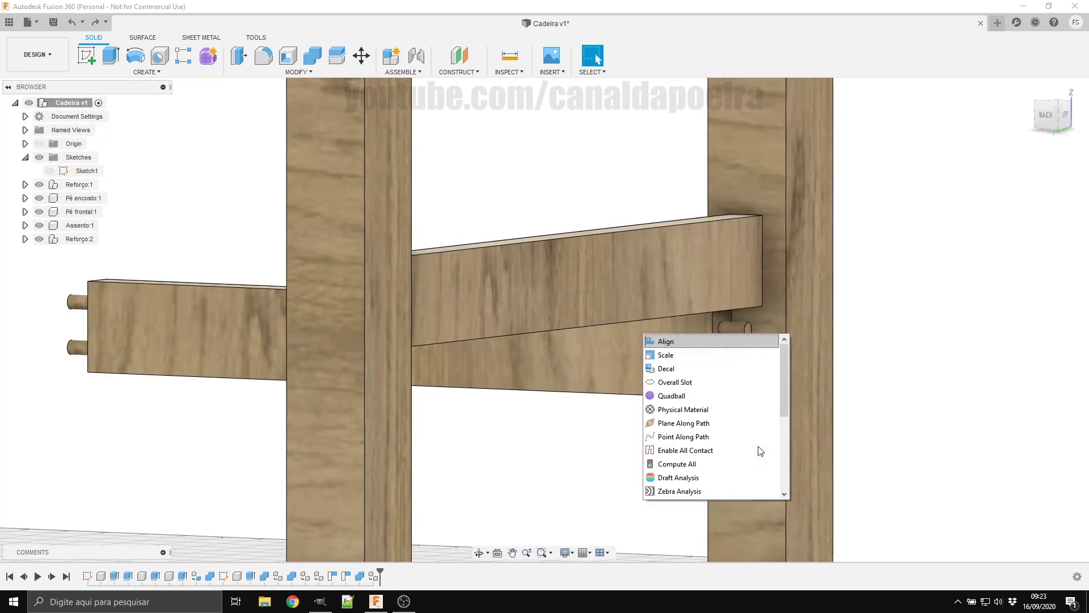
key("Return")
scroll(851, 398, "down", 3)
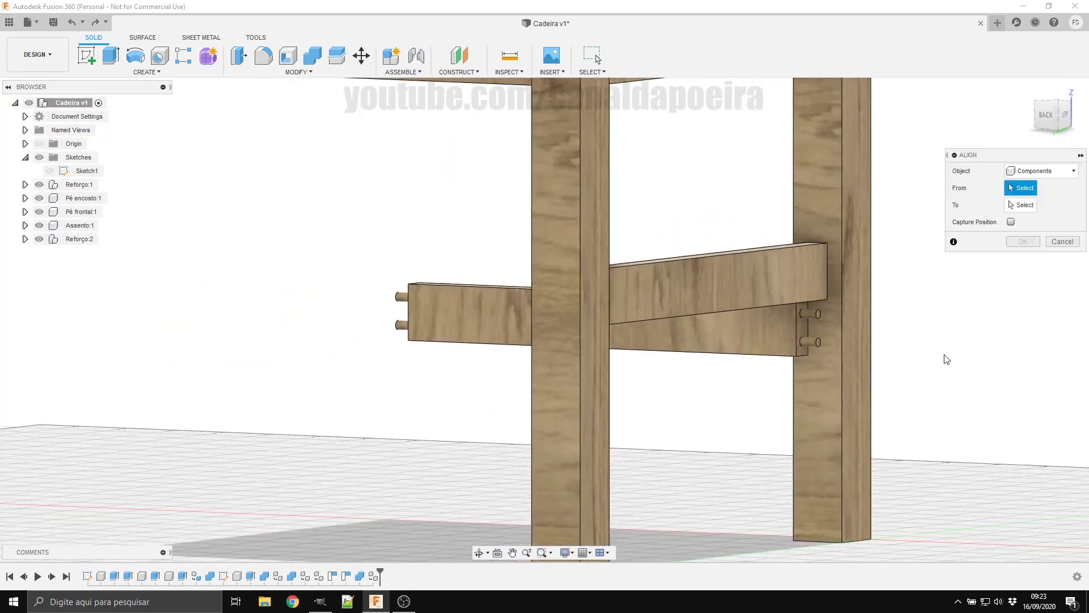
scroll(919, 346, "up", 5)
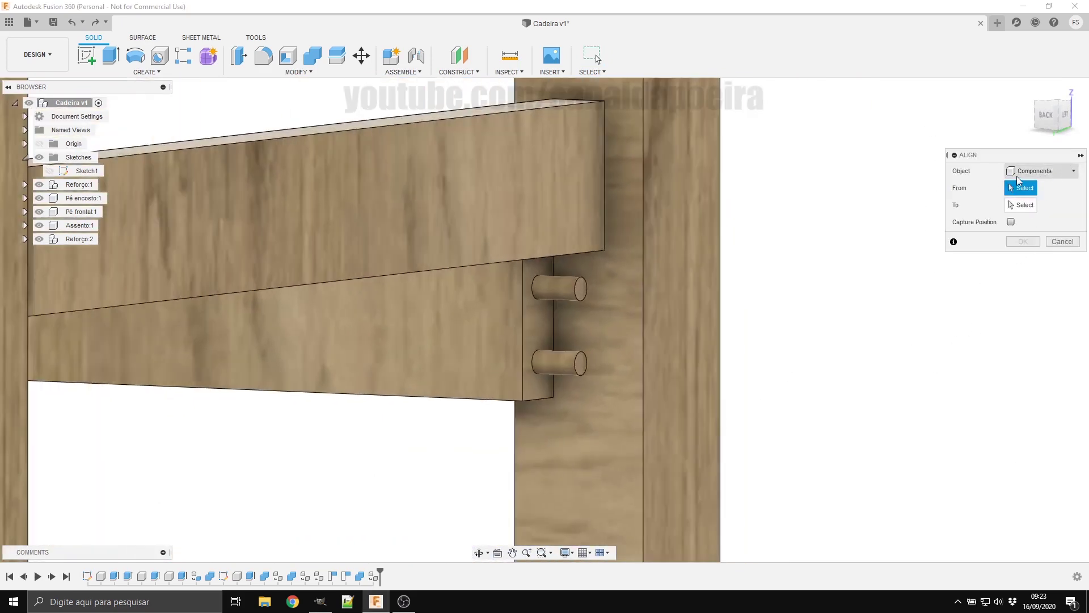
left_click(546, 340)
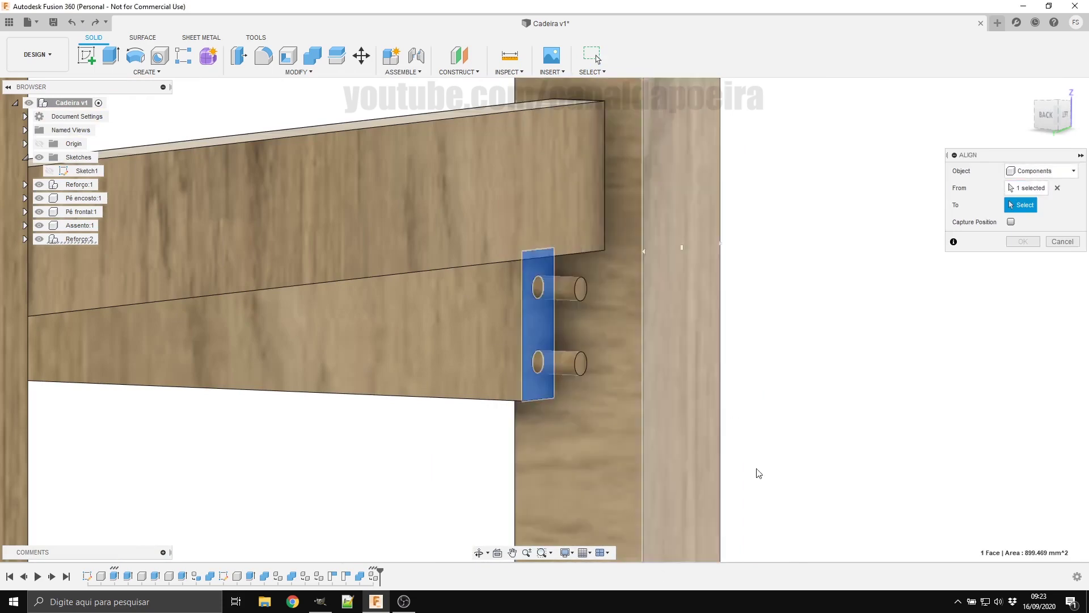
middle_click_drag(392, 458, 407, 484, "shift")
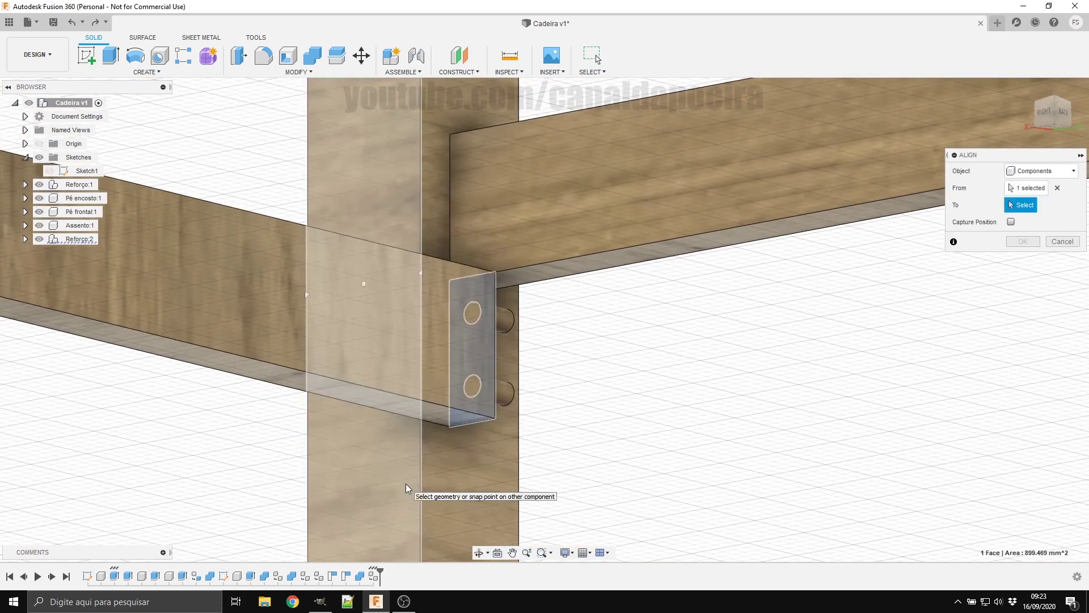
left_click(406, 484)
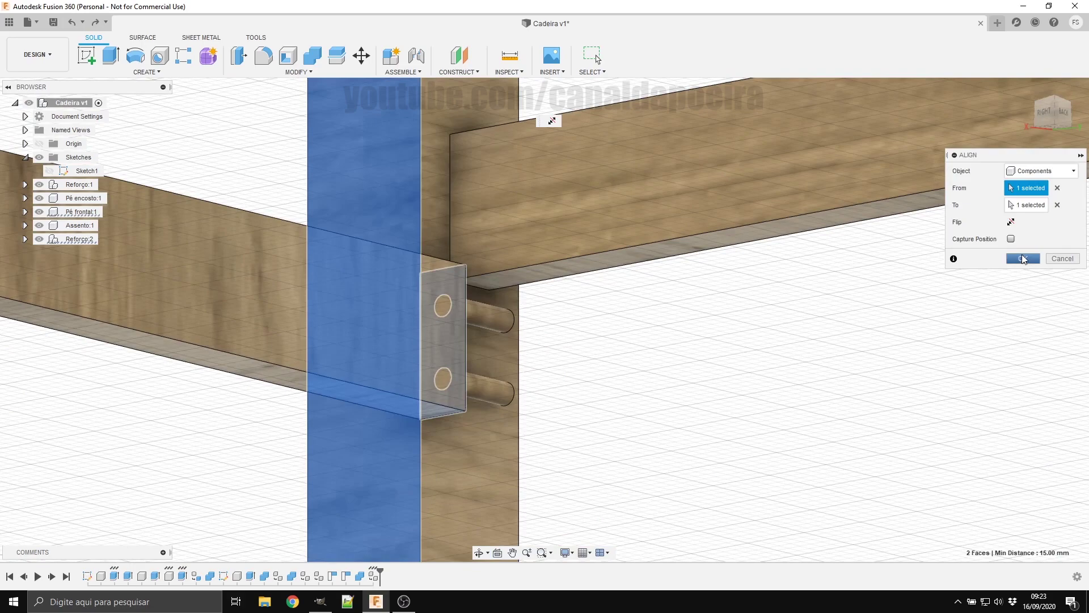
left_click(1019, 260)
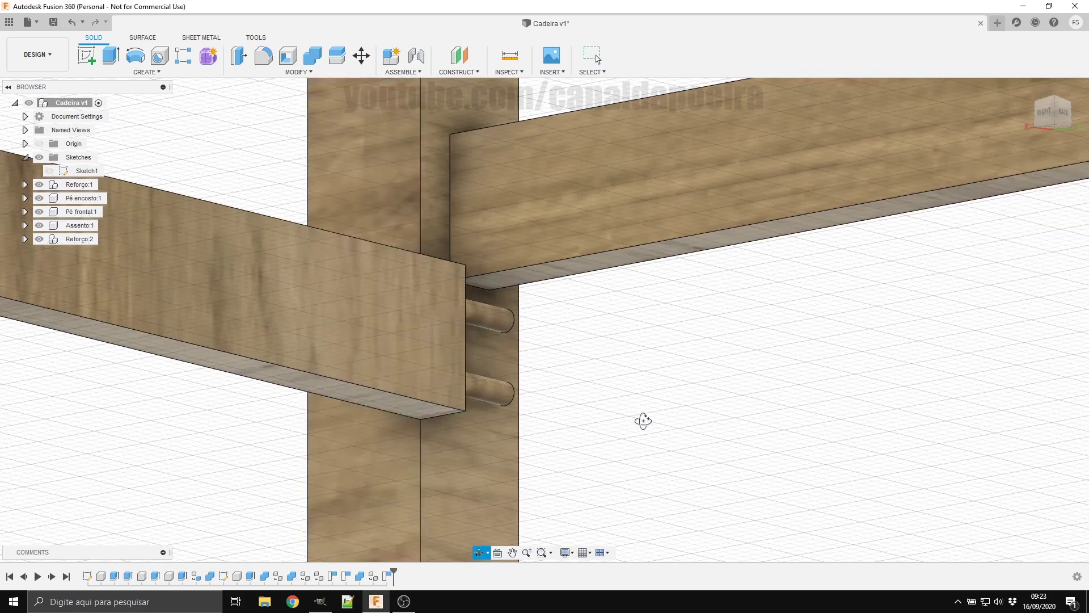
mouse_move(643, 421)
middle_mouse_down("shift")
mouse_move(579, 437)
mouse_move(535, 406)
mouse_move(518, 433)
mouse_move(488, 408)
mouse_move(404, 449)
middle_mouse_up("shift")
scroll(404, 449, "down", 5)
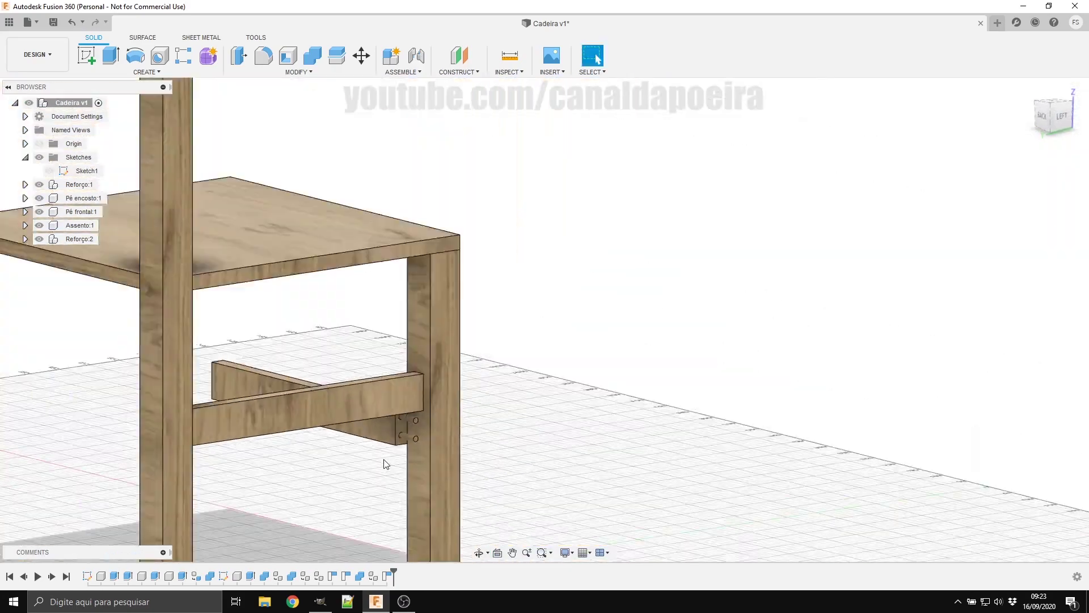
scroll(387, 448, "up", 4)
Step: Align the upper dowel into its matching hole in the leg
scroll(408, 493, "down", 4)
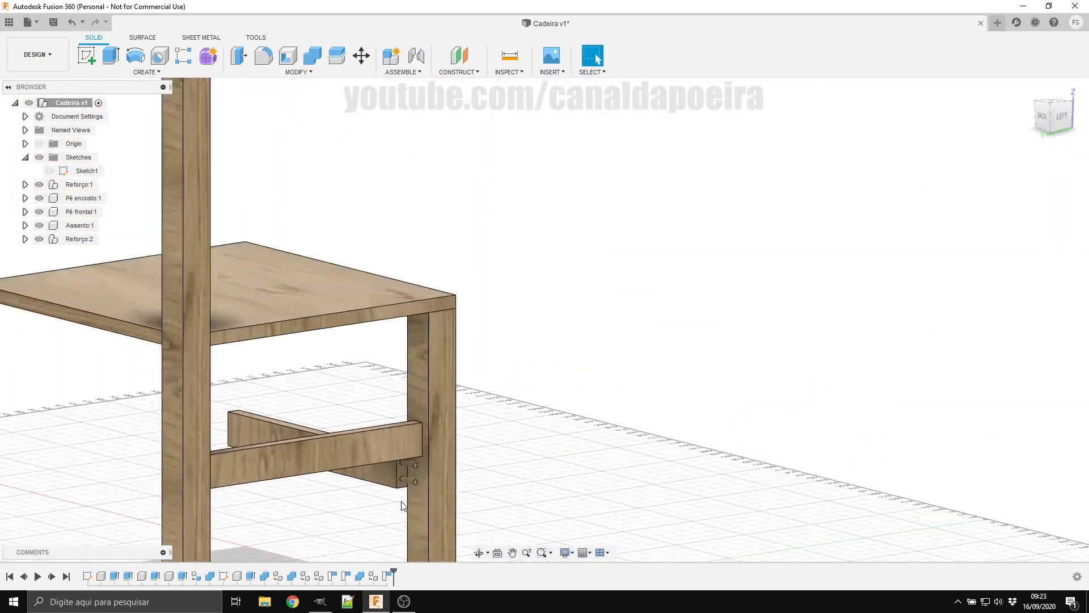
scroll(384, 486, "up", 3)
scroll(384, 486, "up", 2)
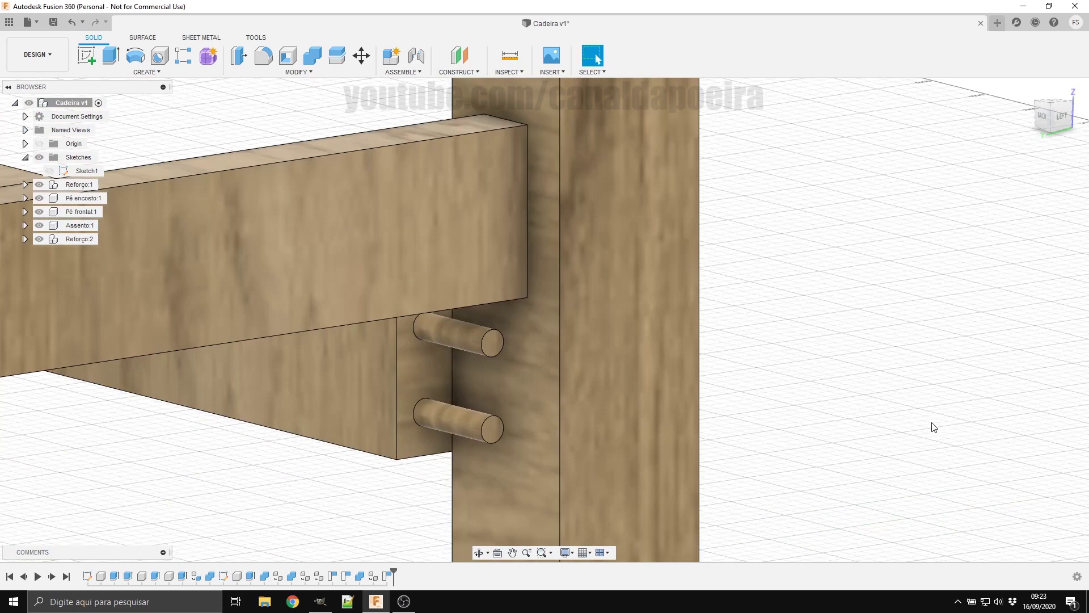
type("sa")
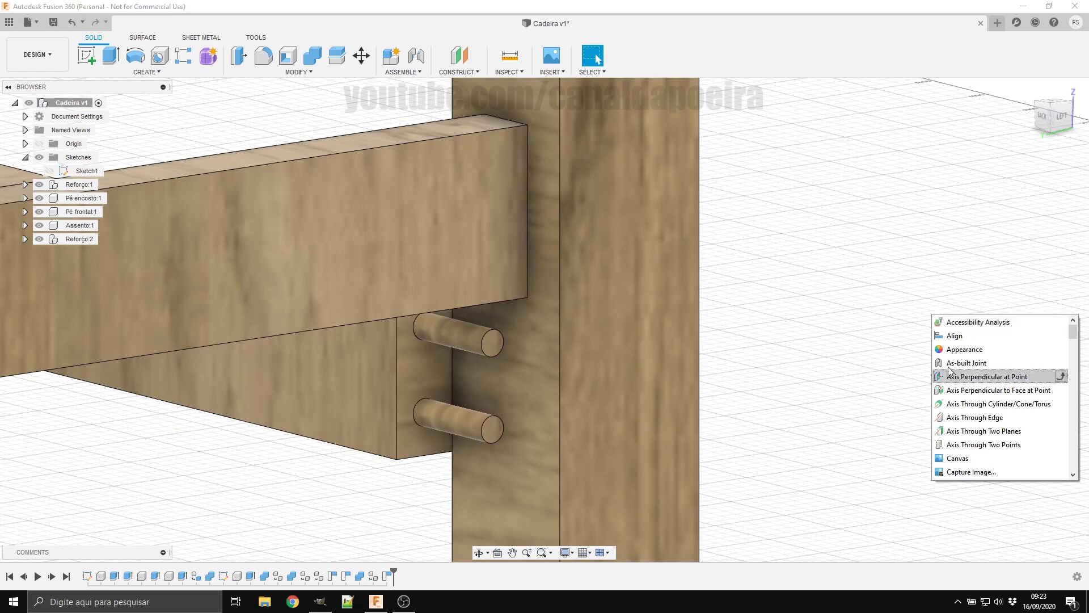
left_click(959, 337)
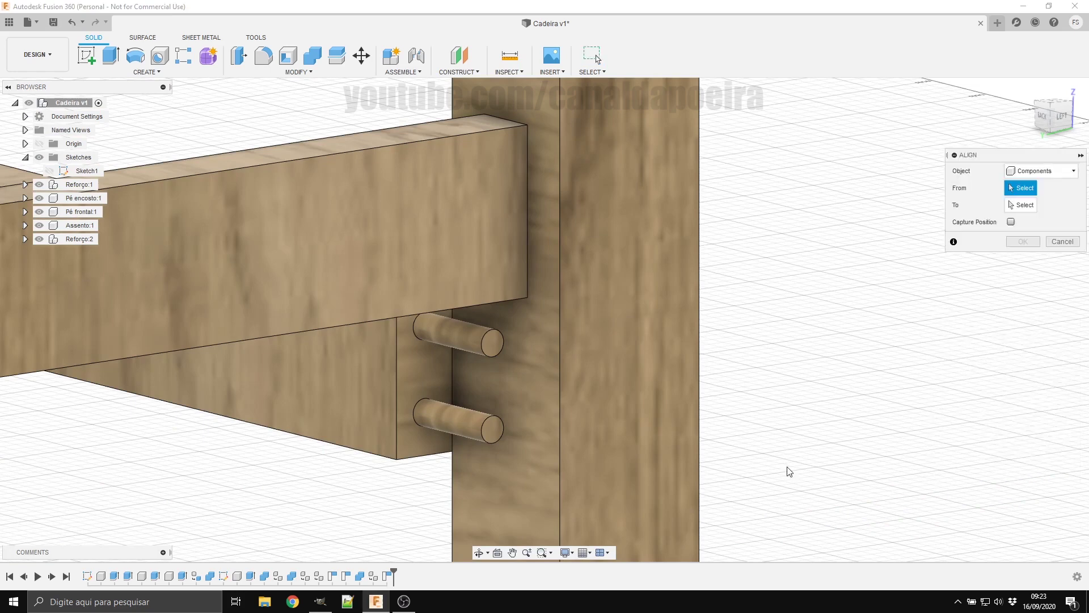
left_click(459, 340)
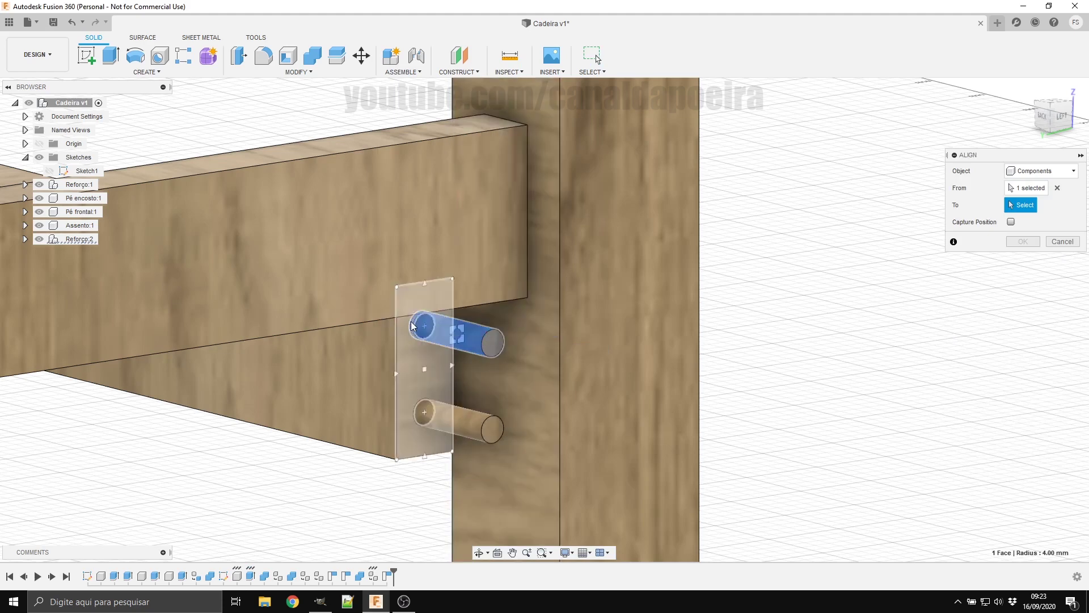
left_click(425, 332)
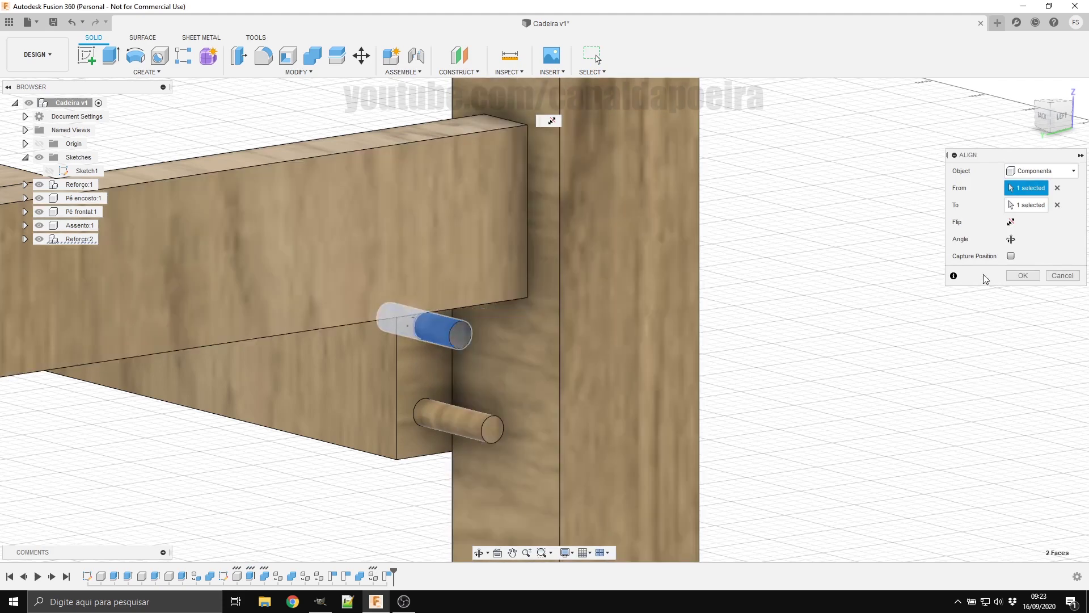
left_click(1022, 276)
scroll(369, 444, "down", 5)
scroll(586, 469, "up", 5)
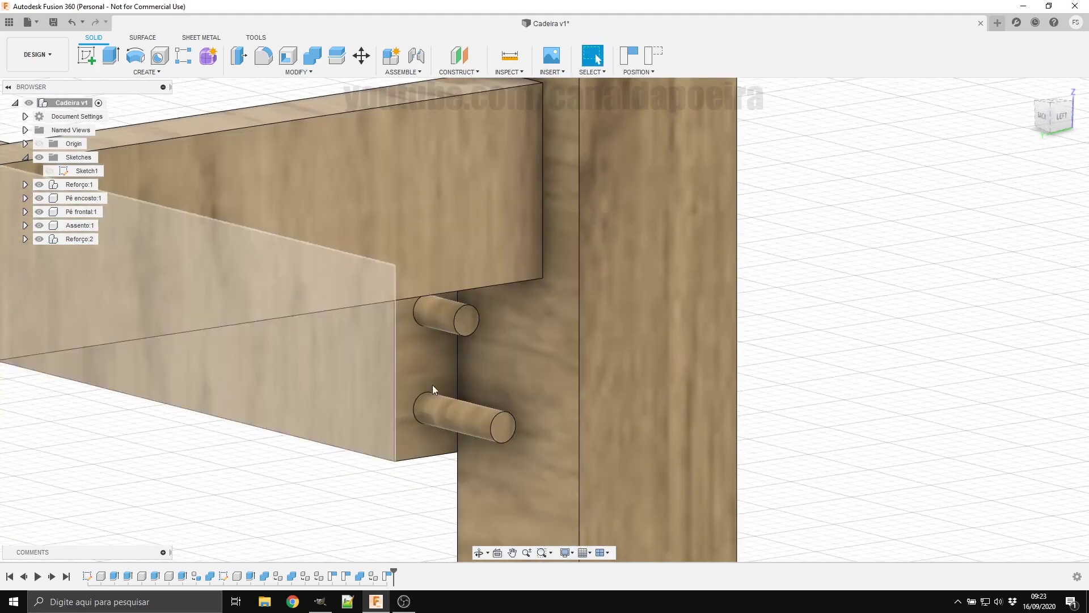
Step: Align the lower dowel into its matching lower hole
key("s")
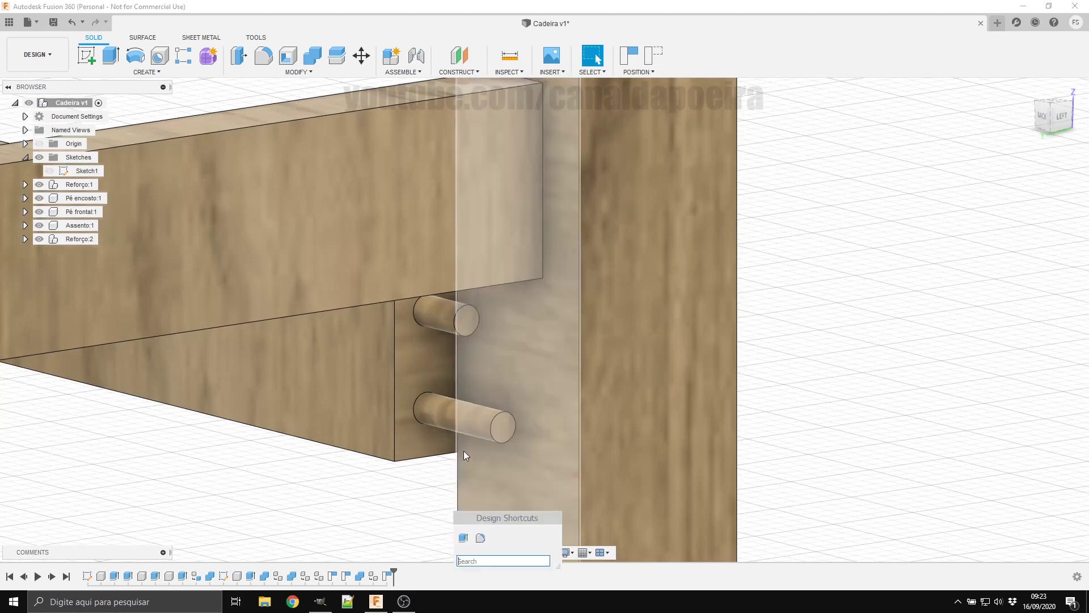
left_click(485, 424)
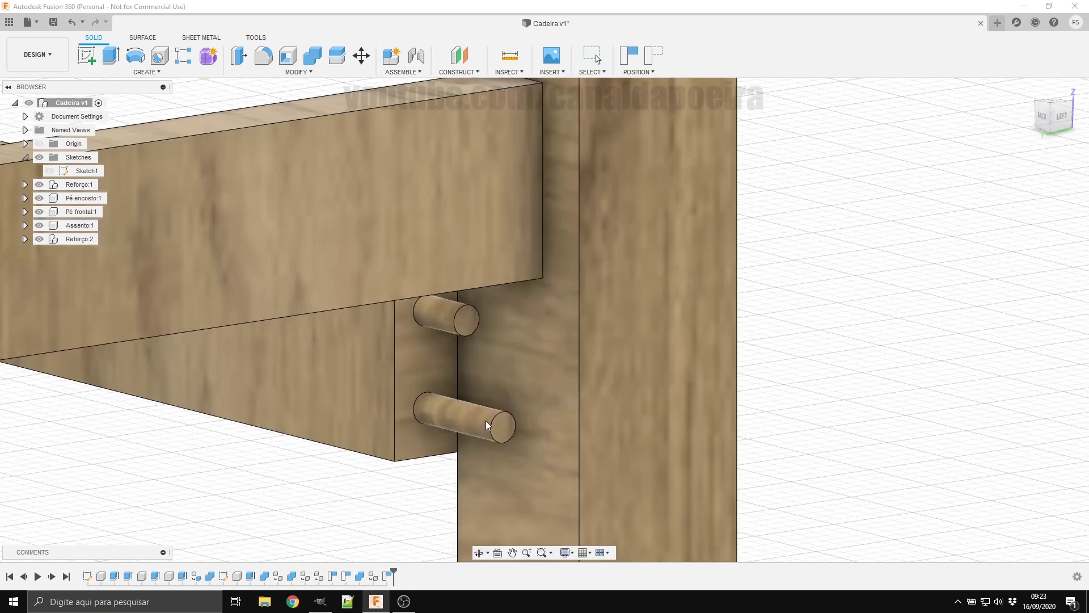
left_click(461, 422)
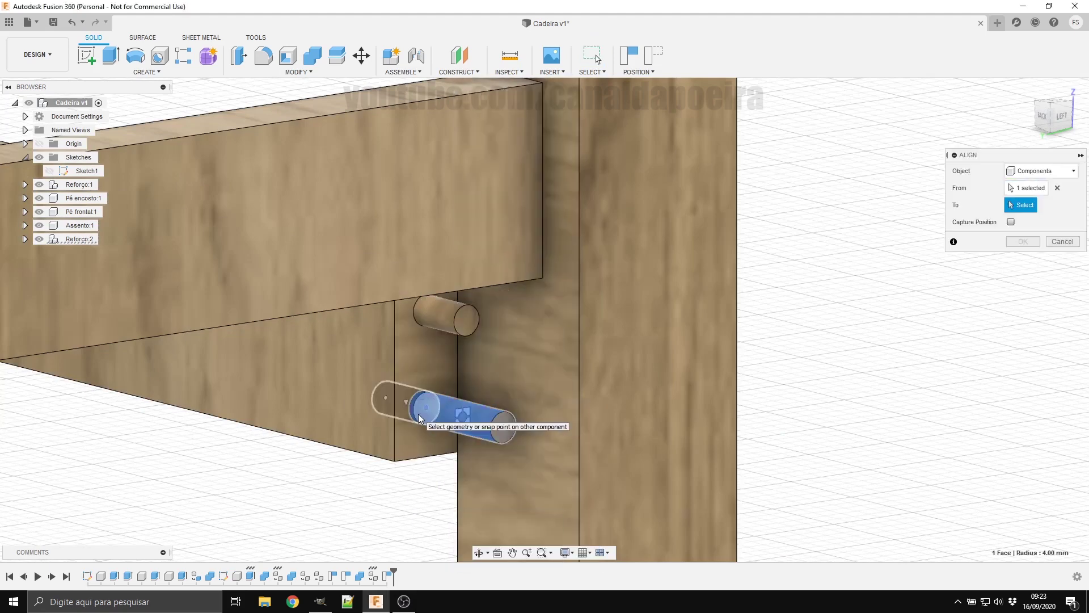
left_click(425, 413)
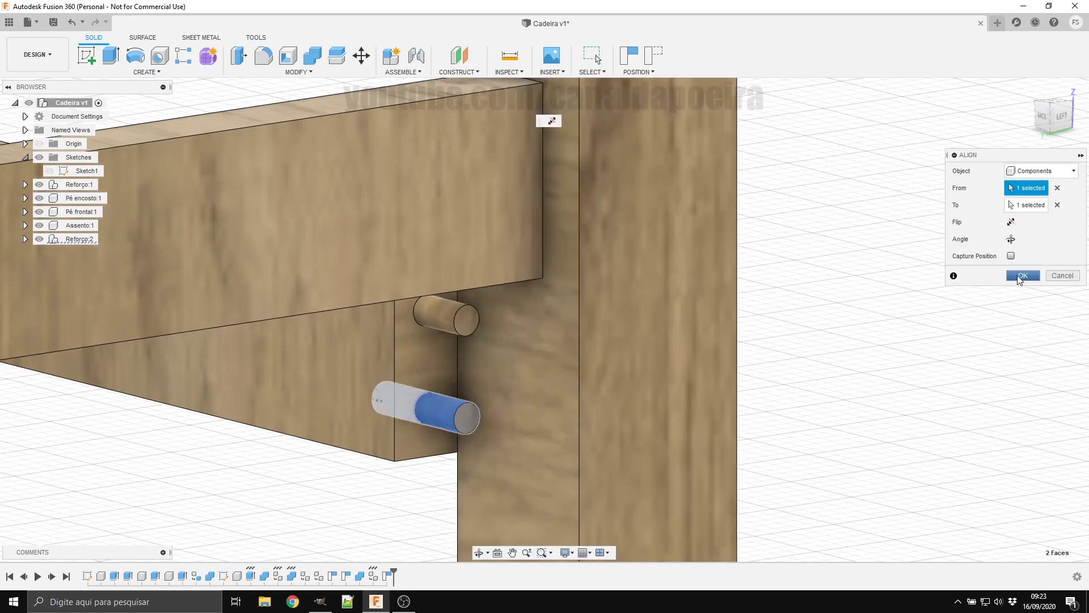
left_click(1022, 276)
scroll(689, 466, "down", 2)
scroll(604, 425, "down", 4)
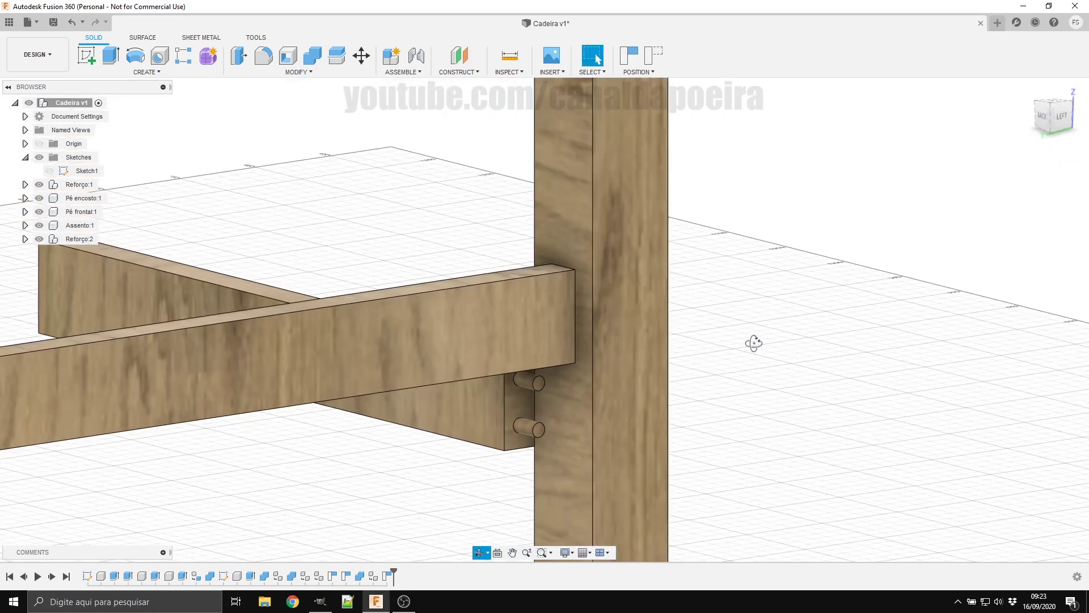
Step: Select the upper and lower dowels at the rail's free end for a point-to-point Move
mouse_move(754, 343)
middle_mouse_down("shift")
mouse_move(718, 356)
mouse_move(612, 346)
mouse_move(607, 381)
middle_mouse_up("shift")
scroll(673, 454, "down", 3)
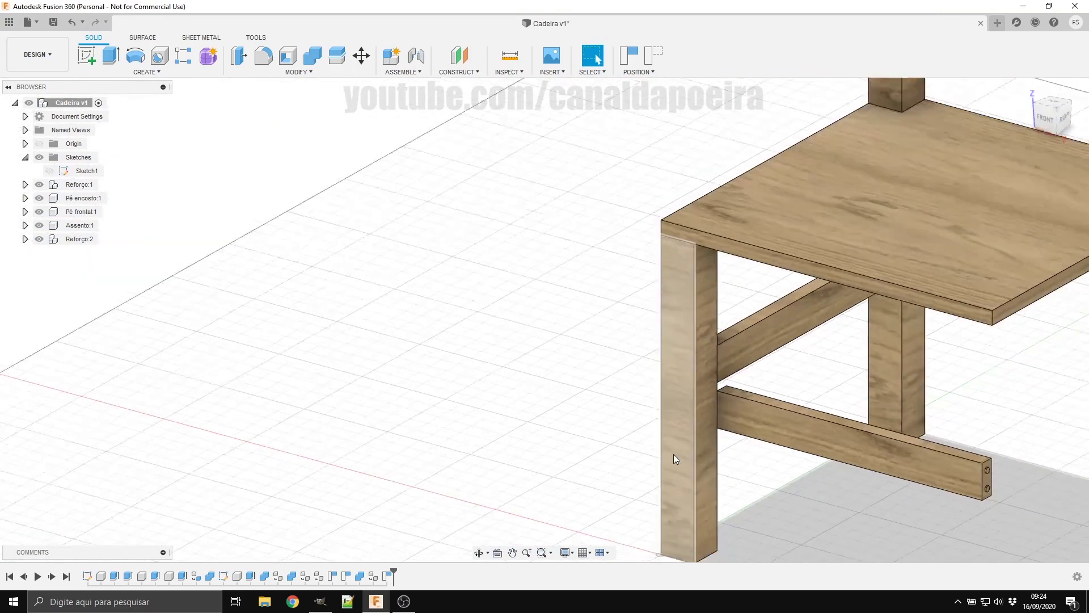
scroll(907, 499, "up", 3)
scroll(625, 522, "up", 3)
scroll(652, 482, "up", 2)
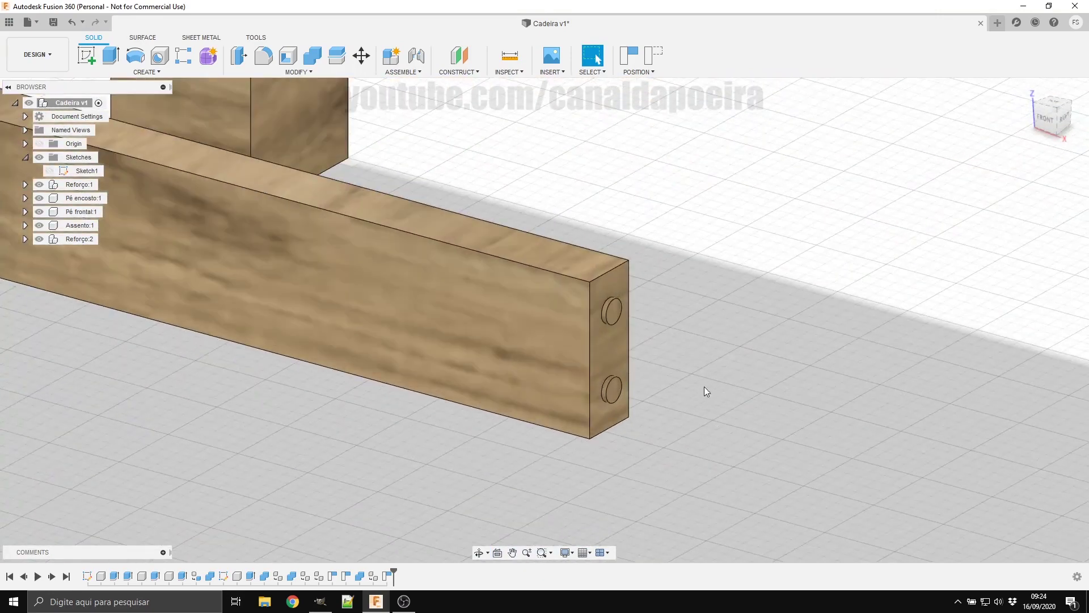
middle_click_drag(704, 386, 750, 477, "shift")
key("m")
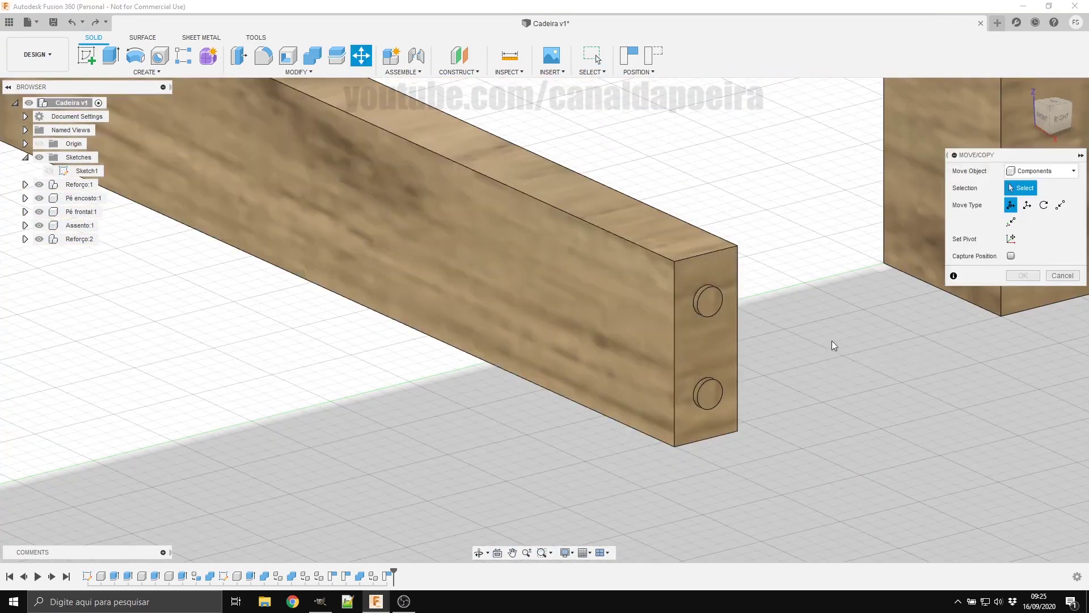
left_click(1060, 204)
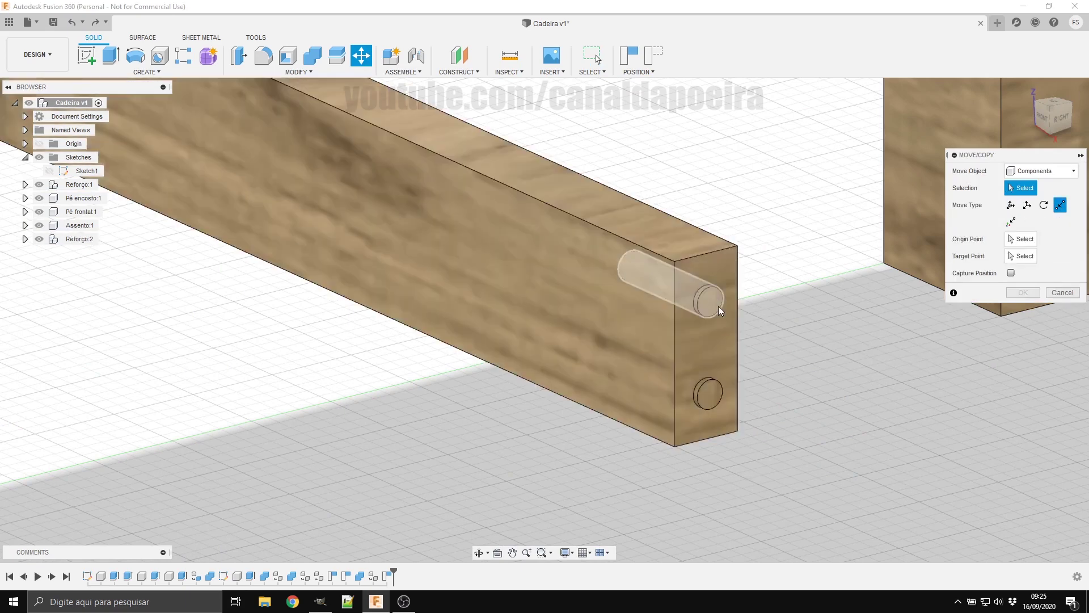
left_click(709, 303)
left_click(706, 393)
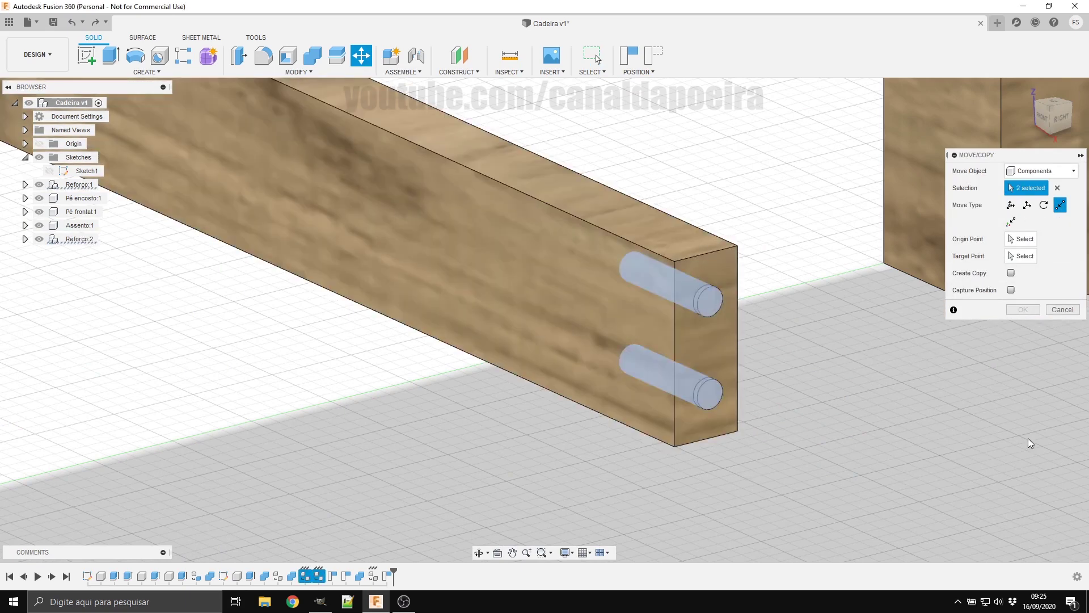
left_click(1021, 240)
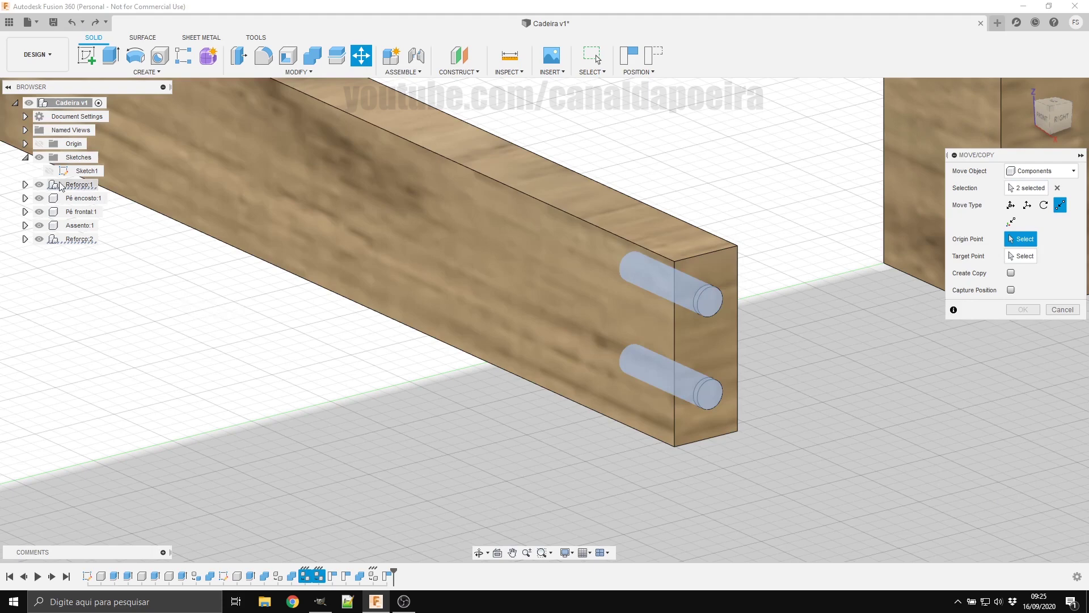
Step: Move the dowels from their end point to the rail's end face, temporarily hiding the rail body
left_click(26, 185)
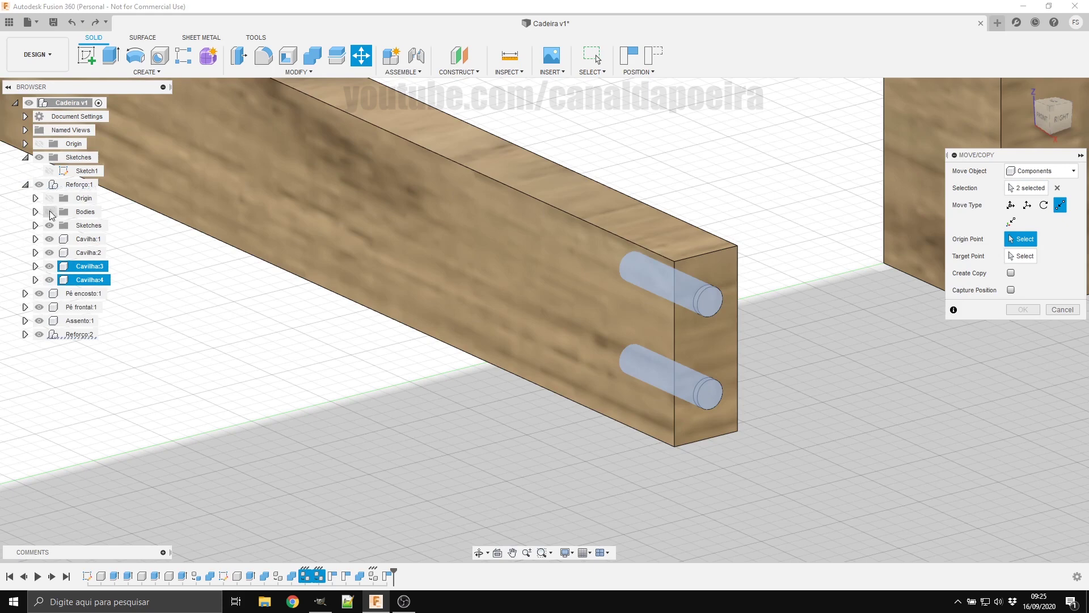
left_click(49, 212)
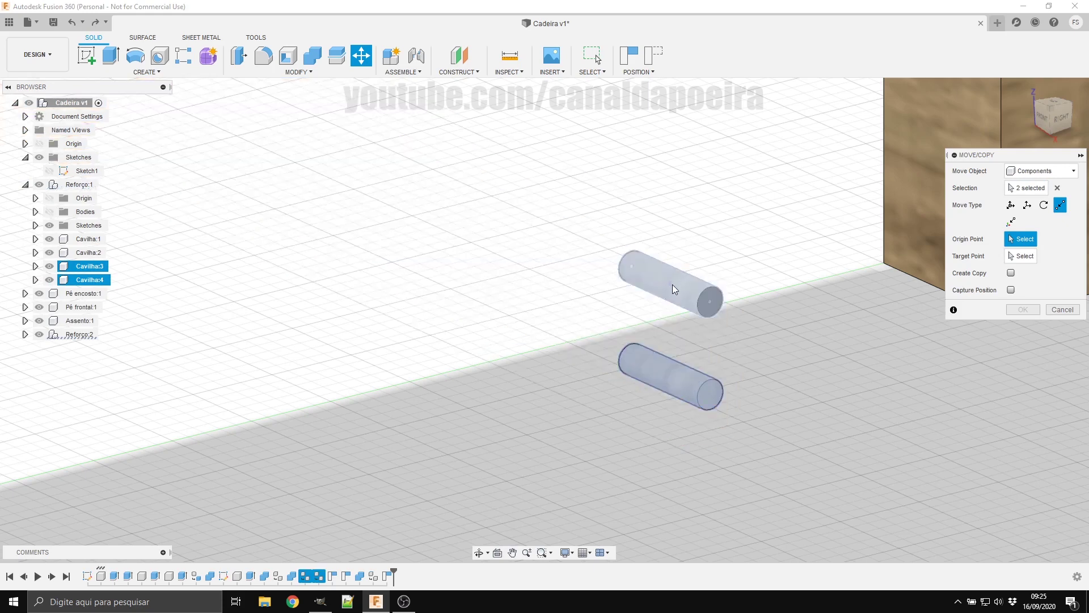
left_click(672, 285)
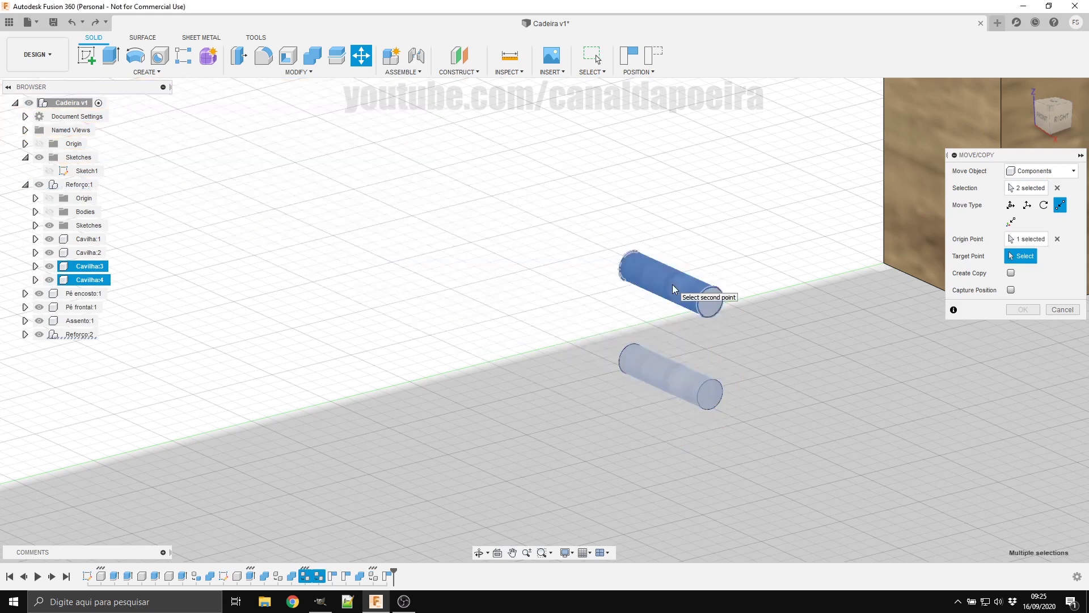
left_click(49, 212)
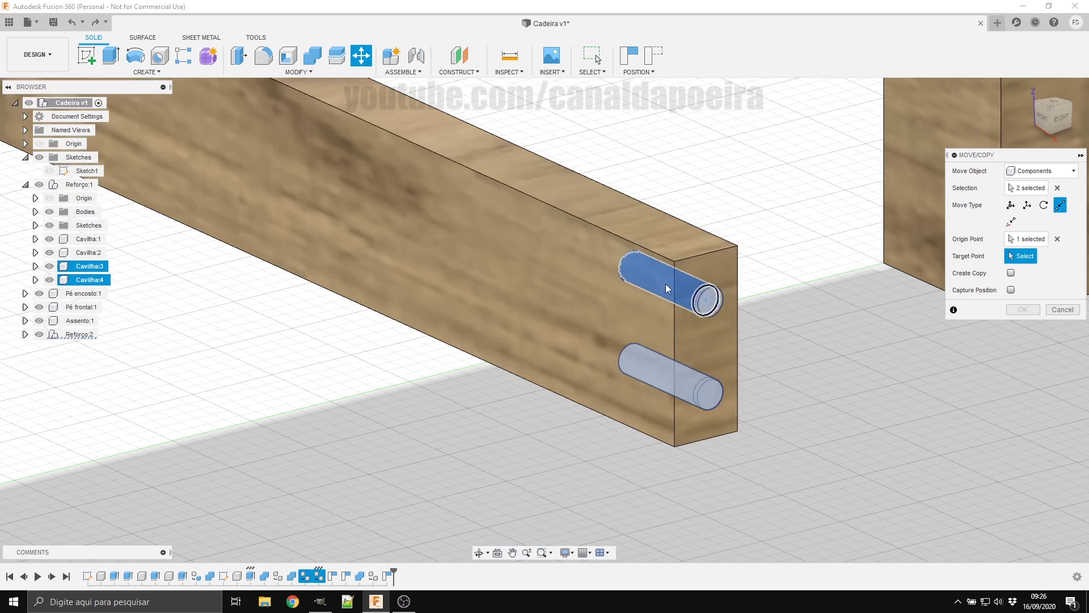
left_click(50, 266)
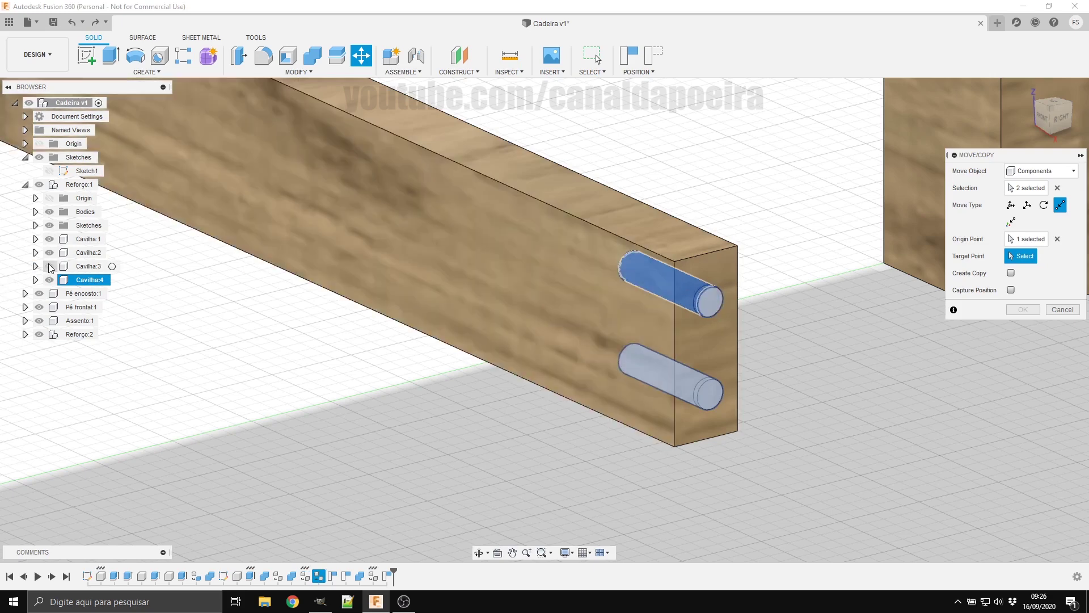
left_click(49, 280)
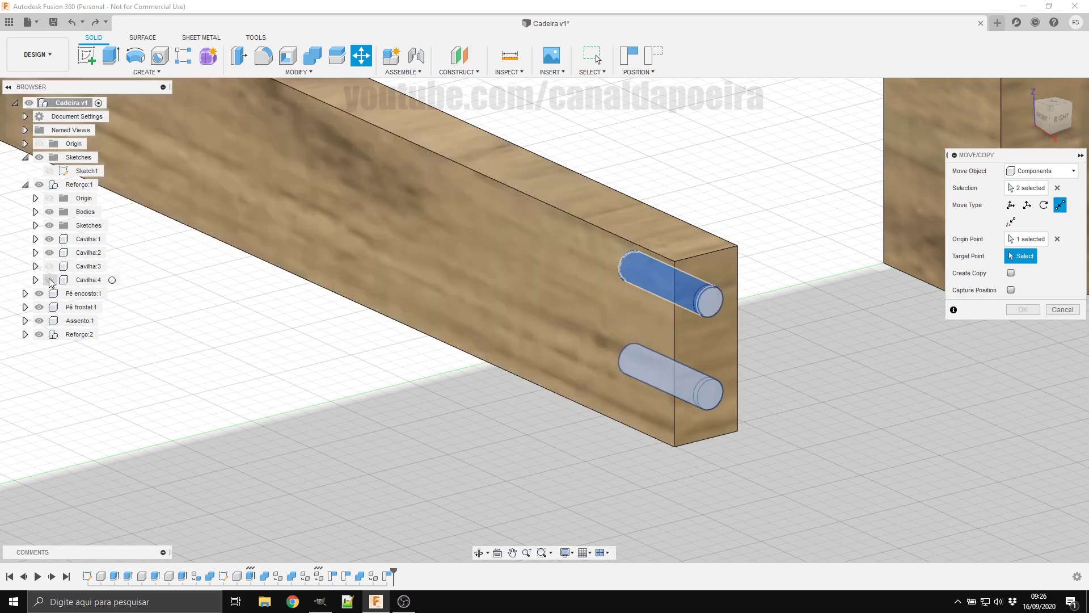
left_click(696, 296)
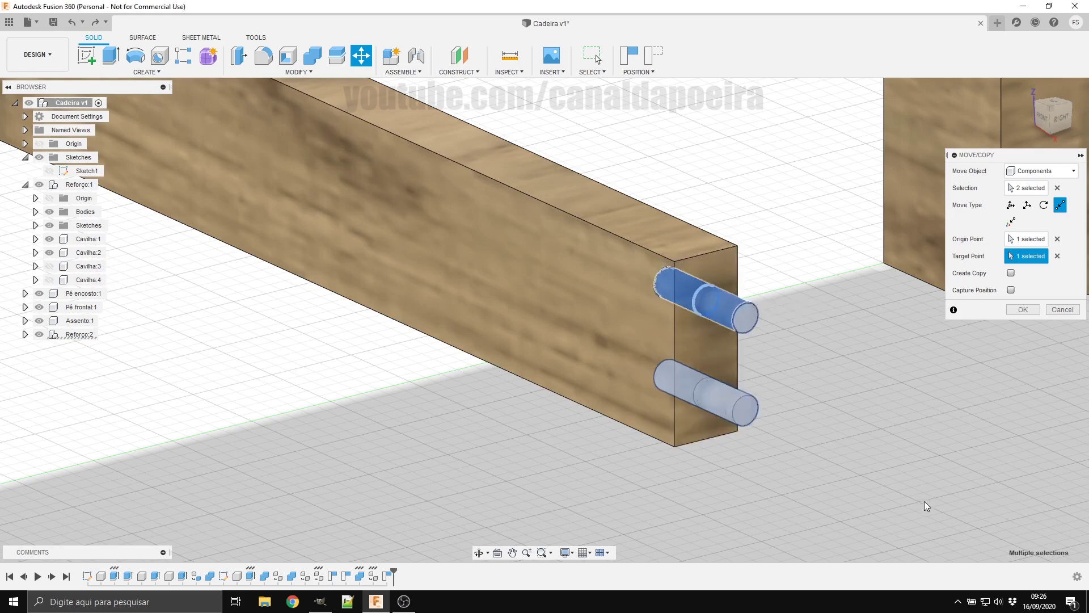
left_click(1011, 289)
left_click(1018, 310)
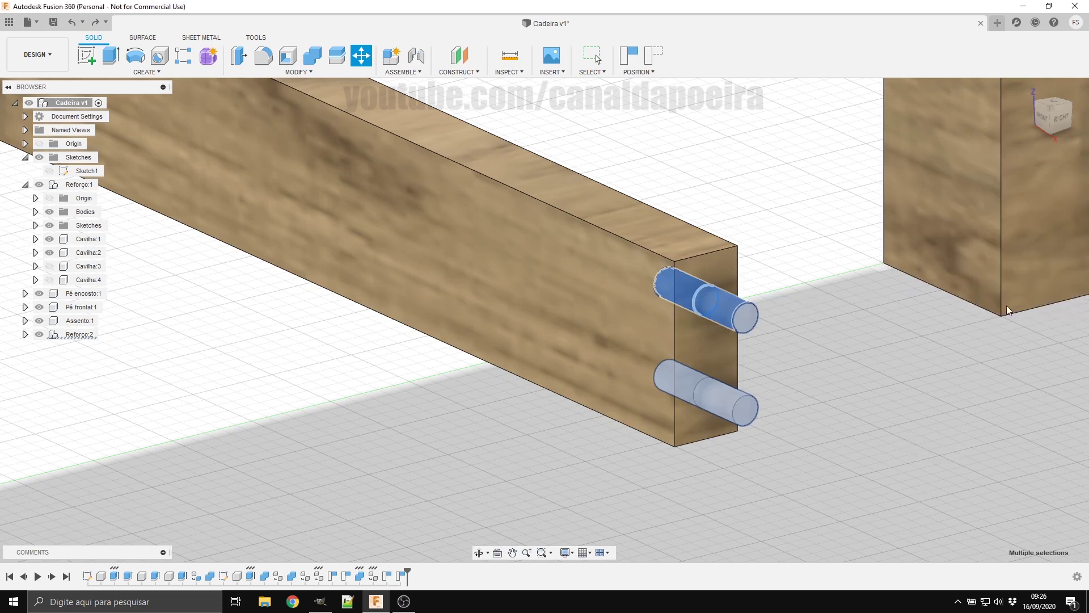
Step: Clear the dowel selection and collapse Reforço:1 in the browser
key("Escape")
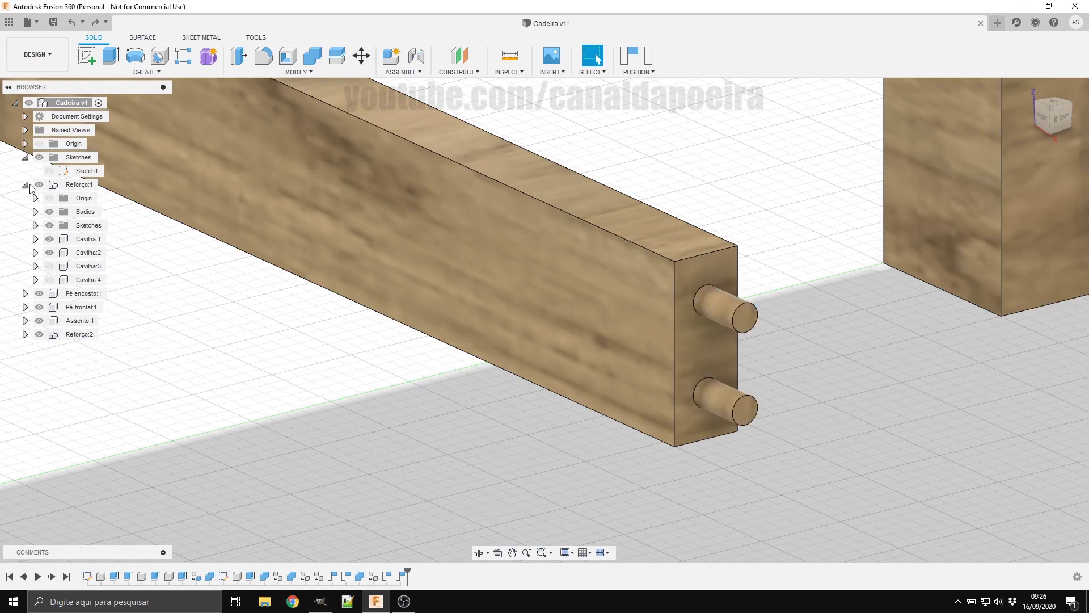
left_click(25, 184)
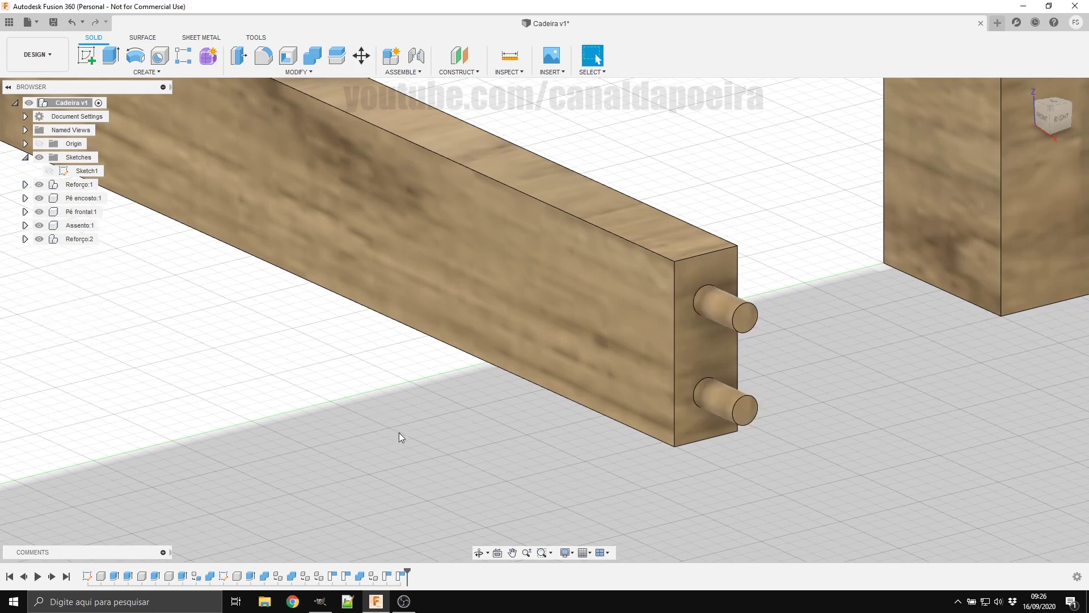
scroll(399, 432, "down", 5)
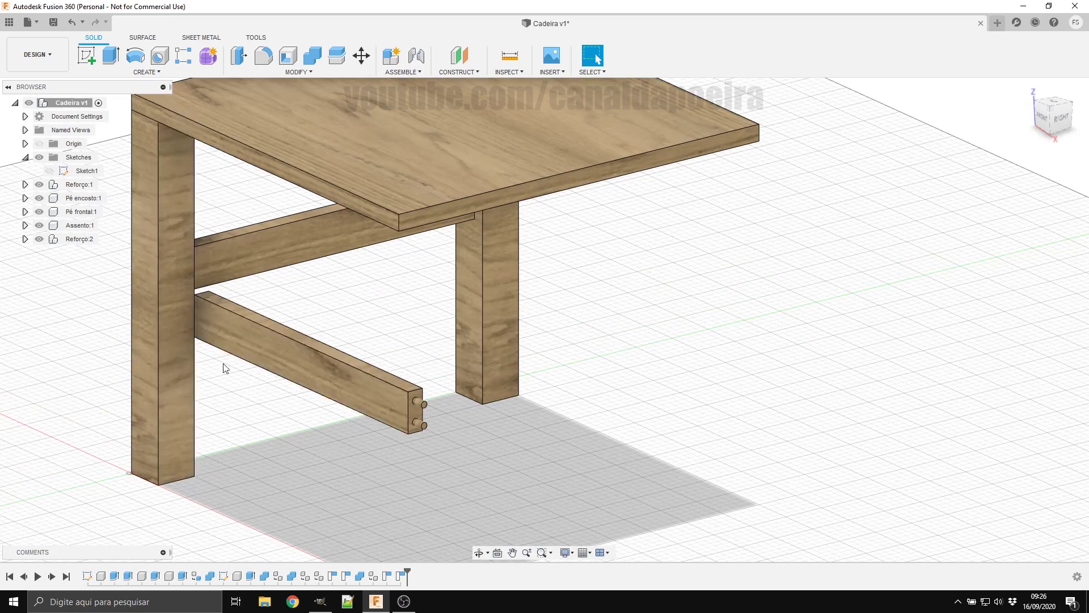
Step: Move Reforço:2 point to point from its top end edge onto the front leg
key("m")
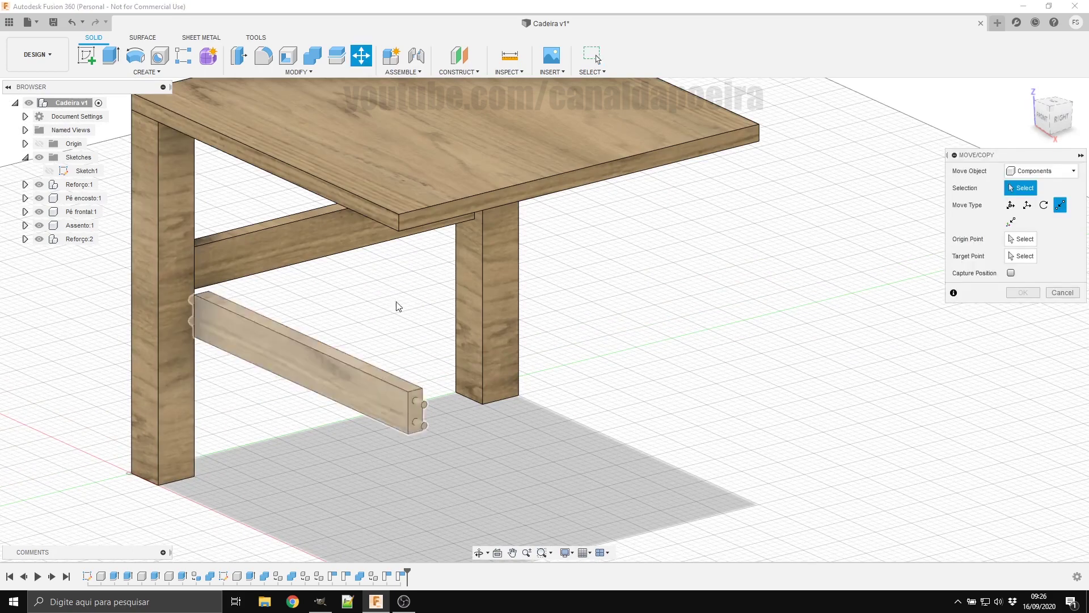
scroll(208, 237, "down", 3)
left_click(298, 349)
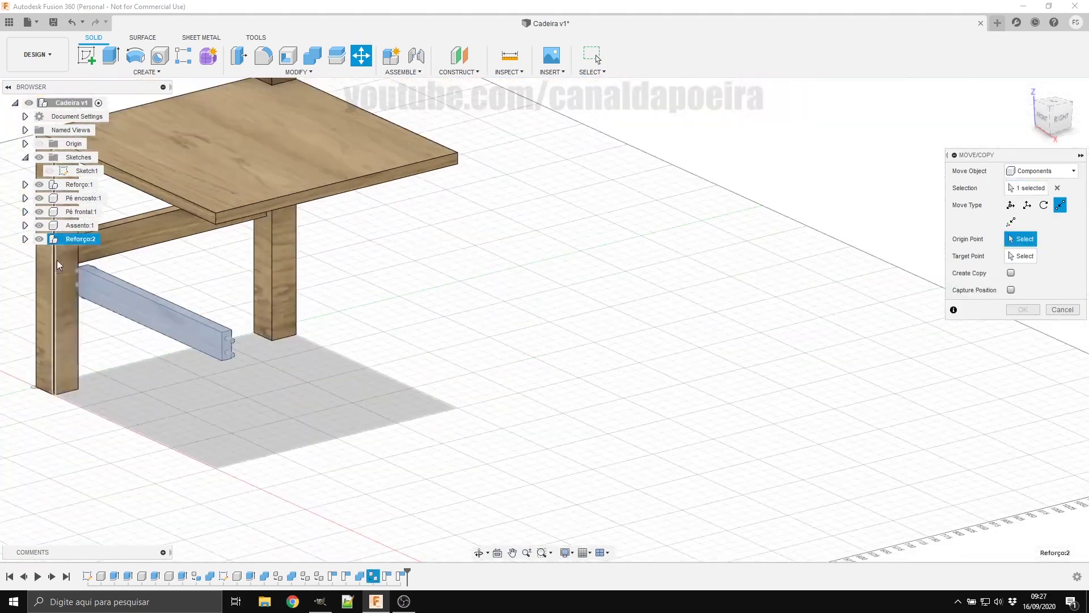
scroll(57, 260, "up", 3)
scroll(73, 266, "up", 2)
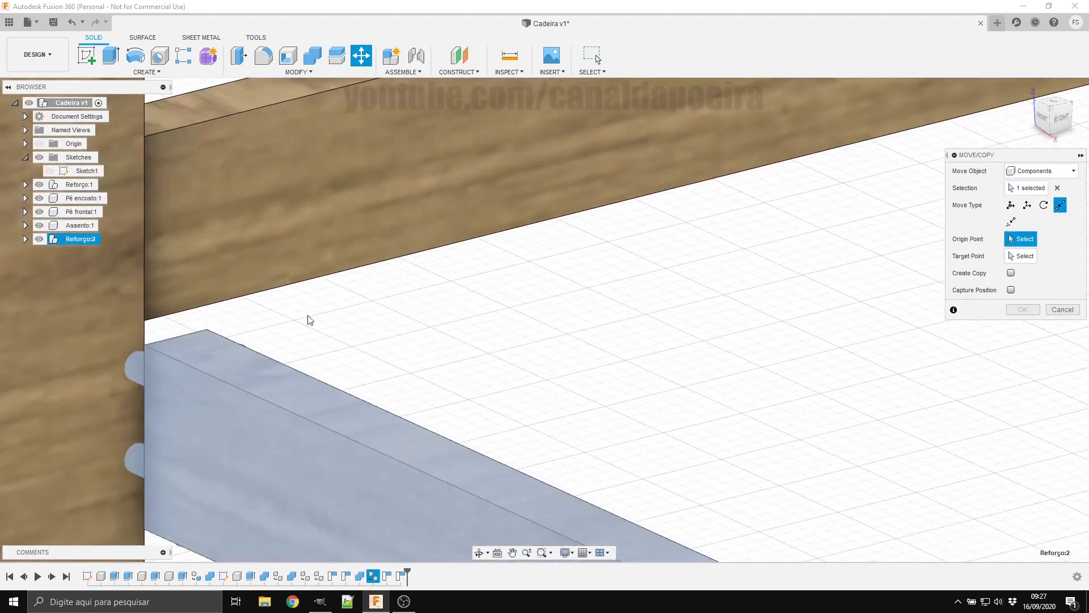
left_click(177, 341)
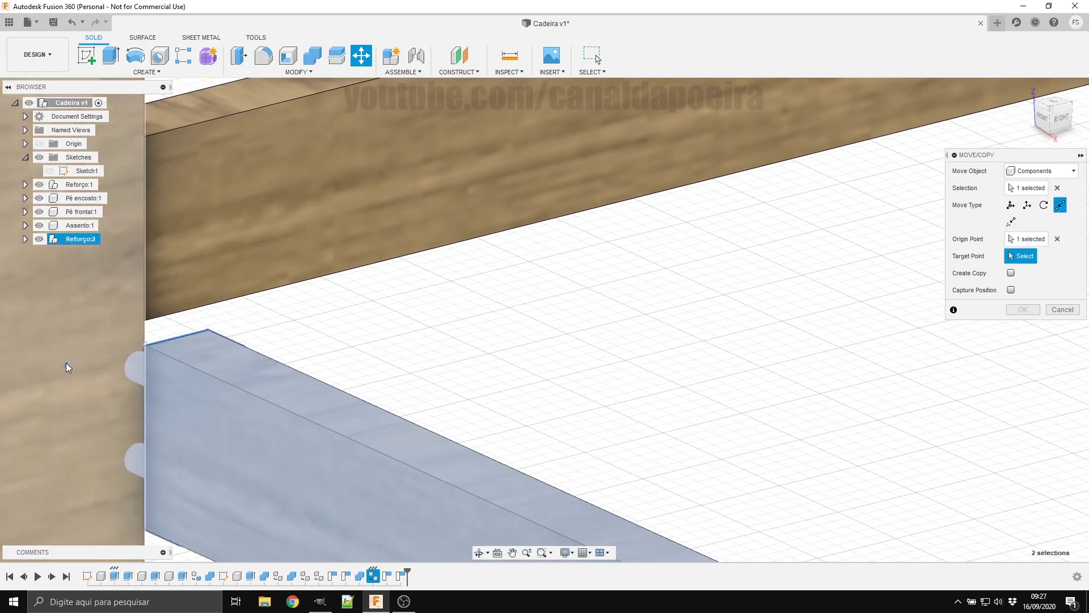
left_click(66, 367)
scroll(128, 371, "down", 3)
scroll(226, 424, "down", 2)
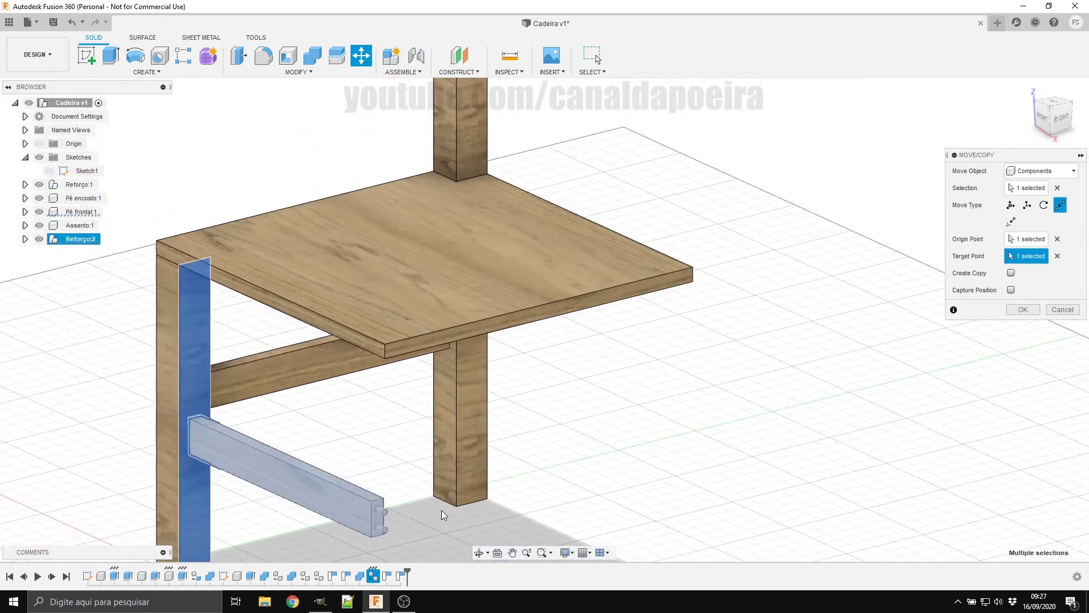
scroll(440, 513, "down", 3)
scroll(401, 528, "up", 2)
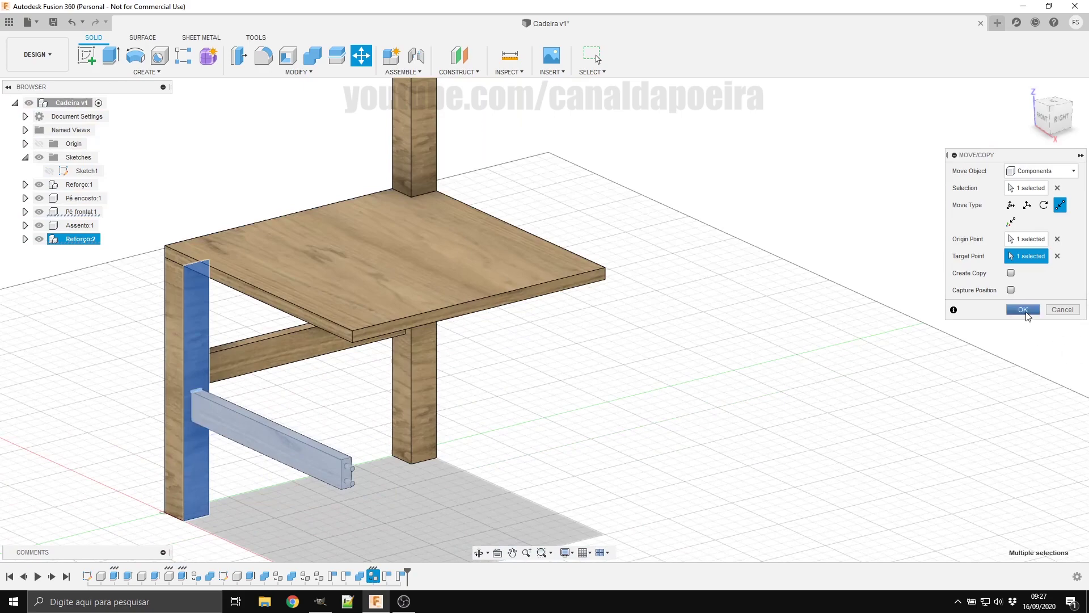
left_click(1024, 310)
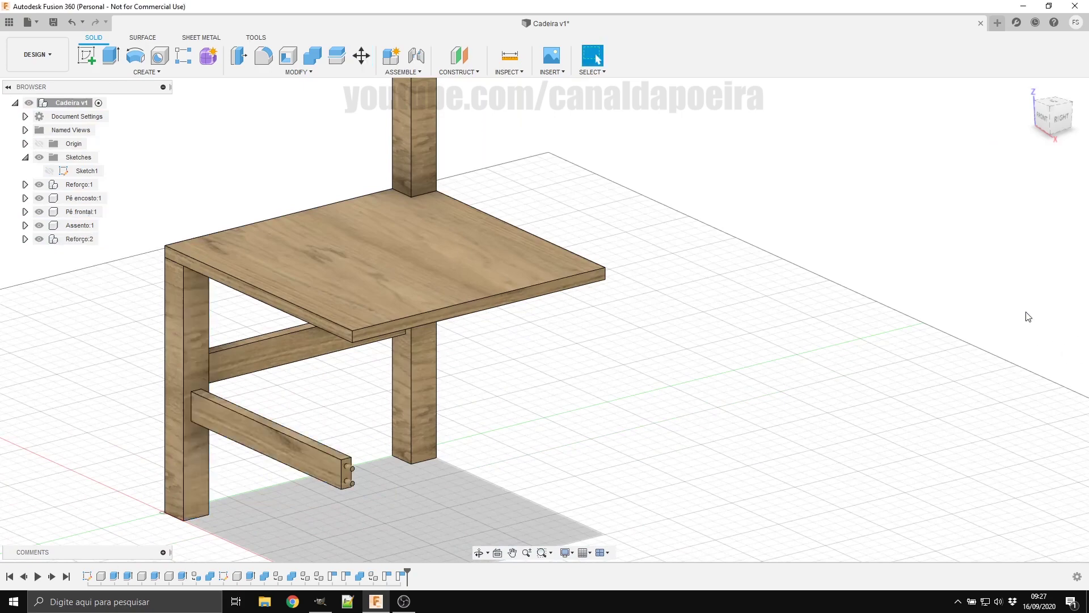
Step: Switch the copied rail Reforço:3 to Free Move and drag it along X
scroll(271, 474, "down", 3)
scroll(264, 475, "up", 3)
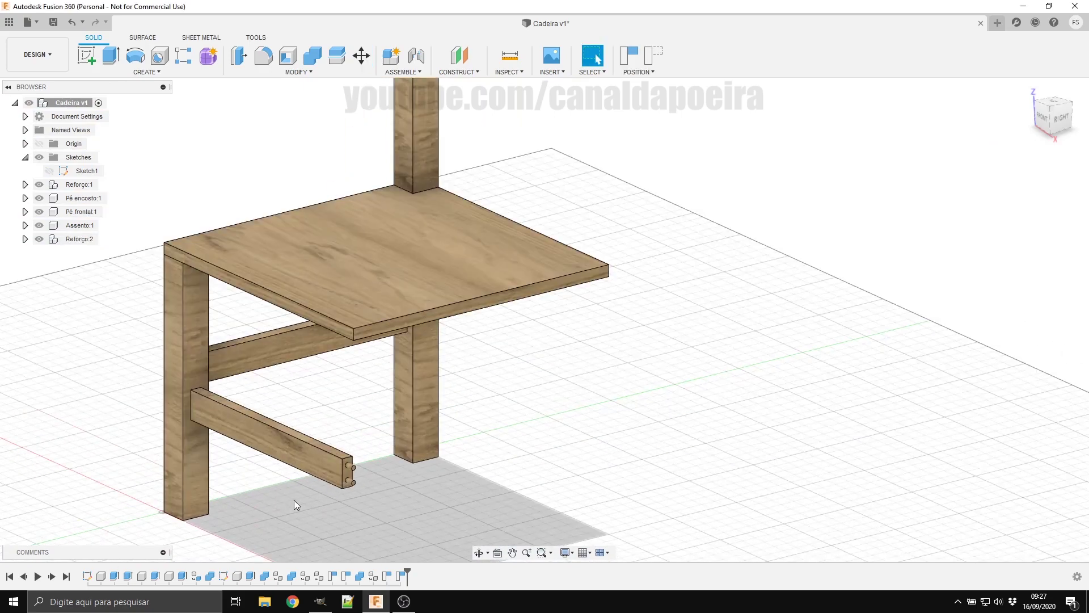
scroll(294, 499, "down", 1)
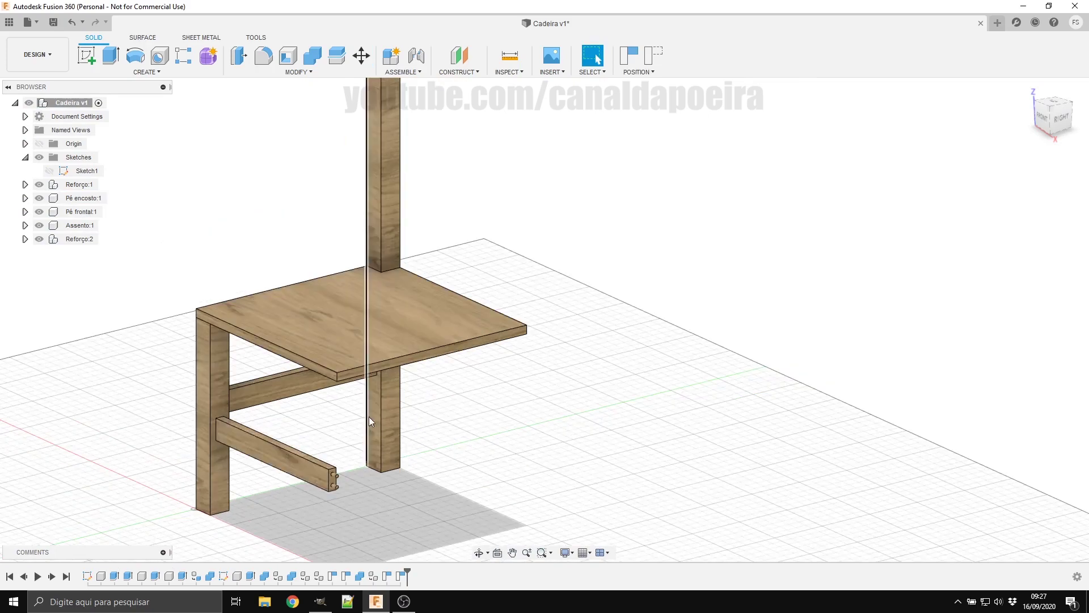
scroll(427, 468, "down", 2)
scroll(433, 482, "up", 4)
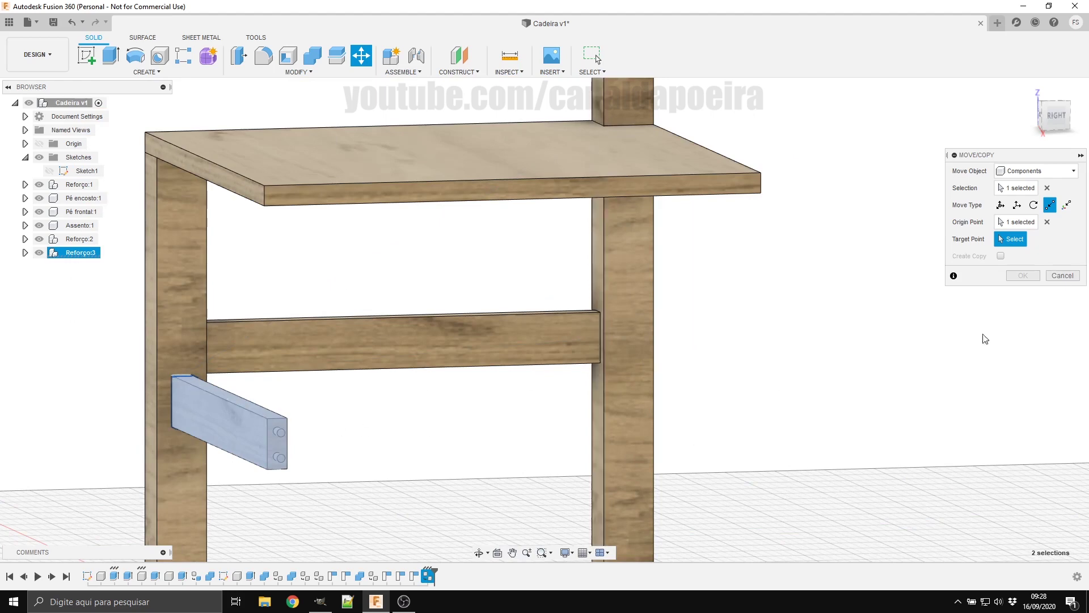
left_click(1001, 205)
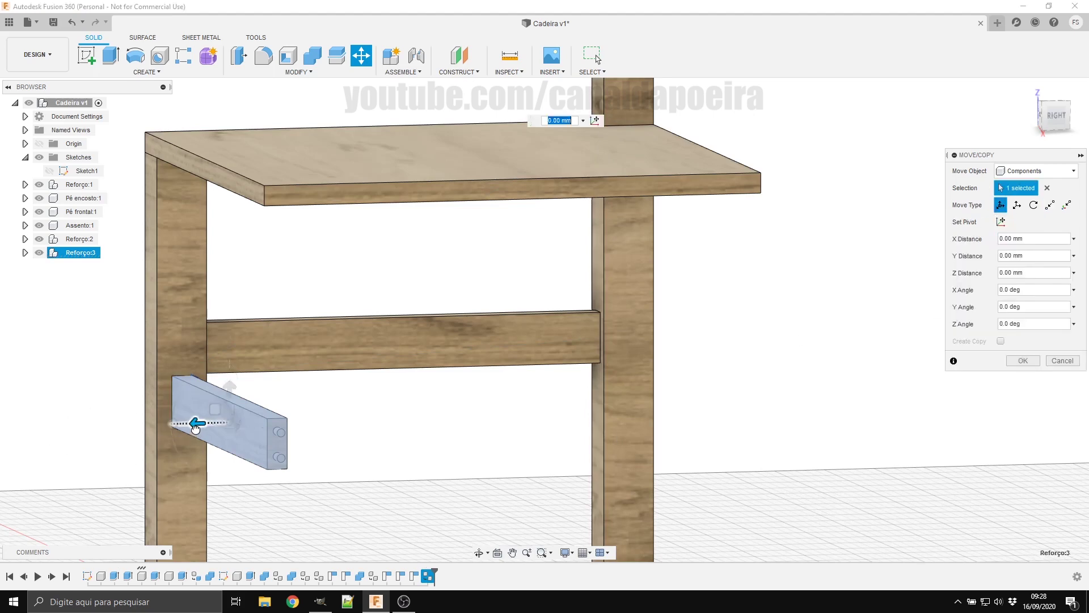
left_click_drag(197, 423, 642, 412)
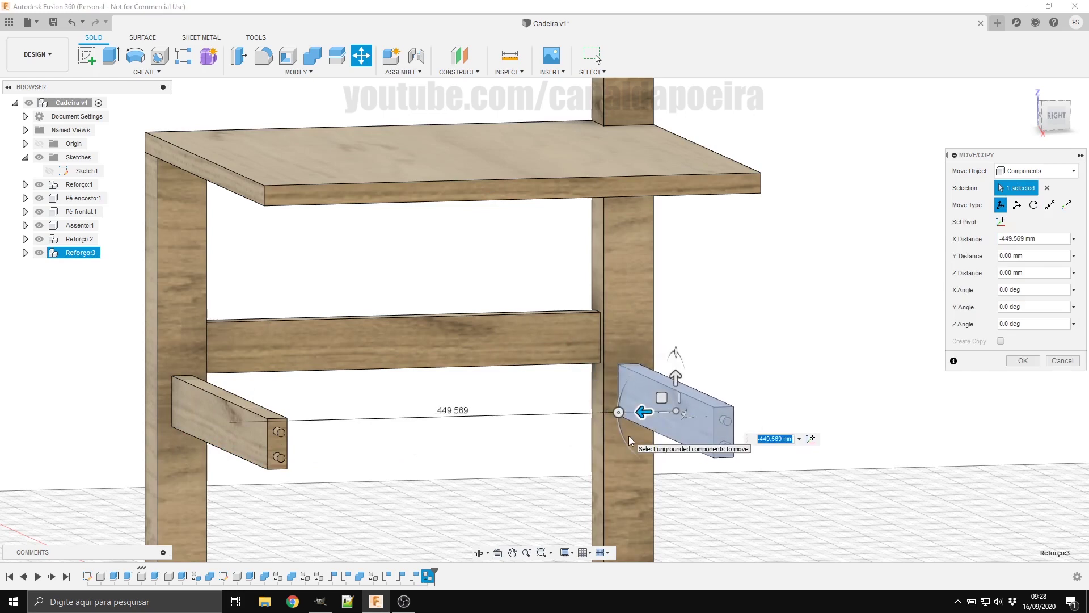
Step: Set the X distance to (-largCadeira) + madeiraQuadrada, a 450 mm offset, and confirm
key("BackSpace")
type("-l")
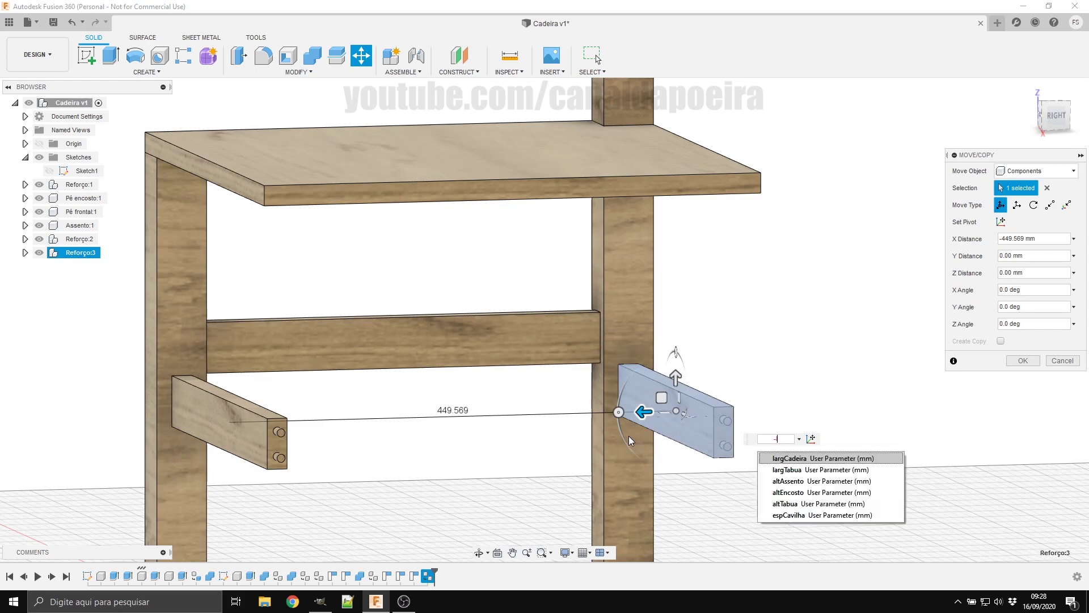
type("arg")
key("Return")
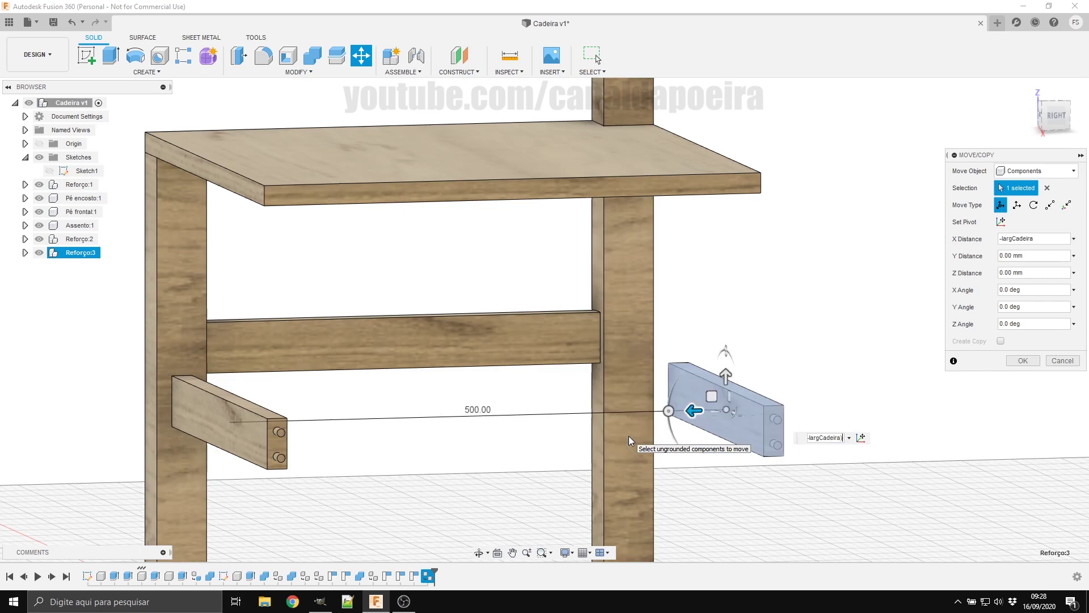
type("(")
key("End")
type("ma")
key("Return")
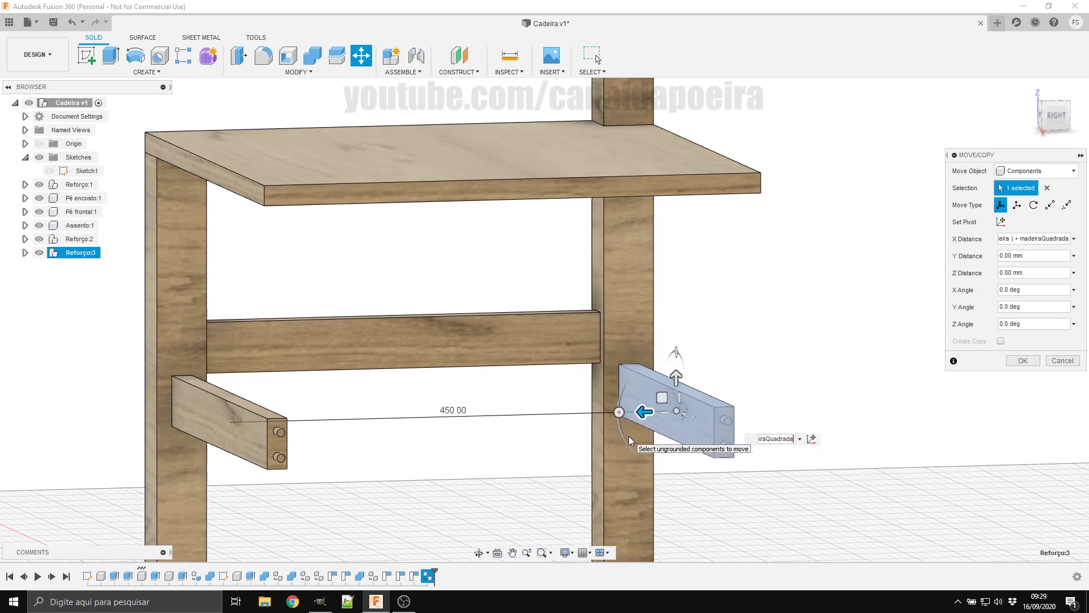
key("Return")
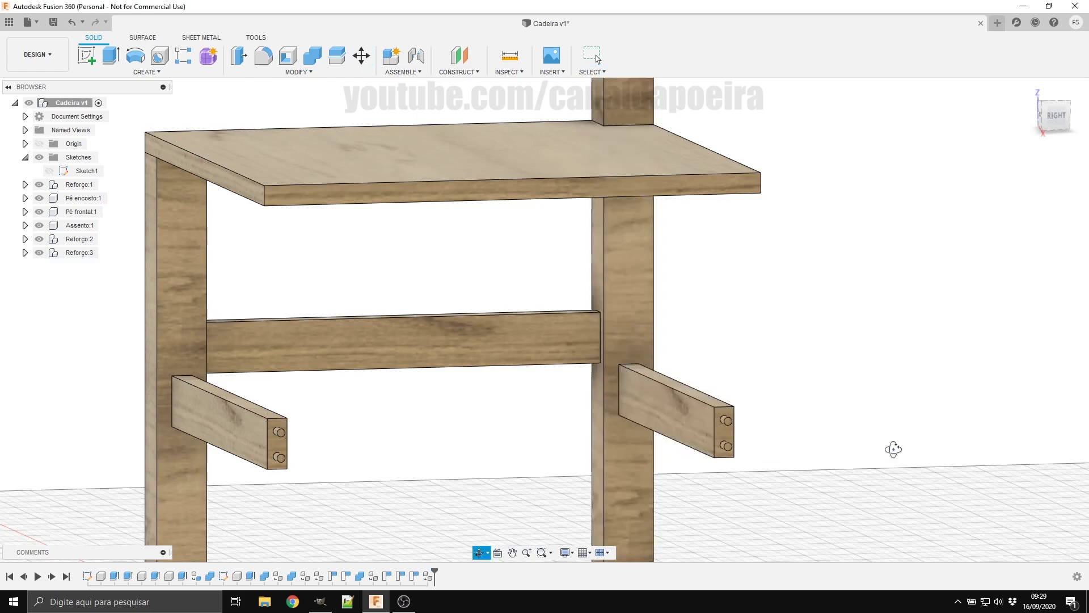
middle_click_drag(892, 450, 835, 334, "shift")
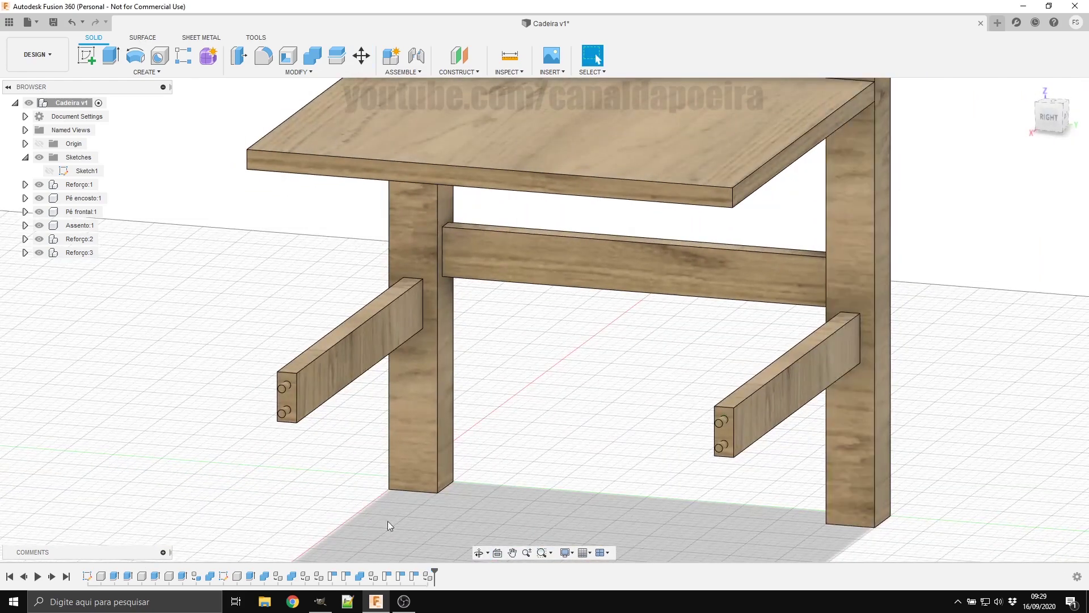
Step: Toggle visibility of Reforço:1–3 and Assento:1, ending with only the seat hidden
scroll(431, 488, "down", 5)
scroll(454, 454, "down", 3)
scroll(470, 451, "up", 2)
scroll(470, 451, "up", 3)
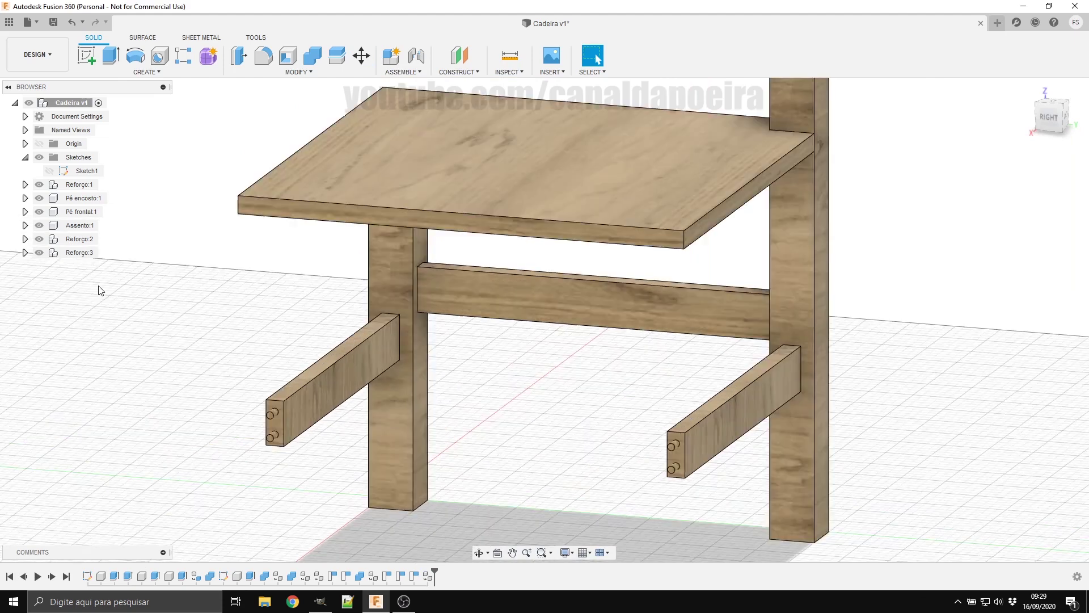
left_click(39, 239)
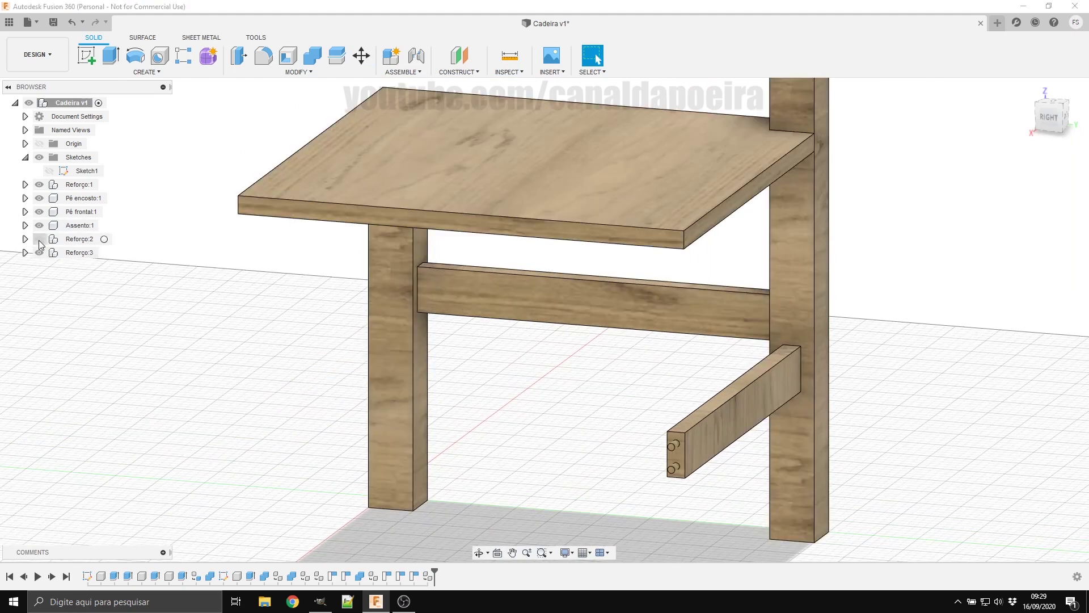
left_click(39, 252)
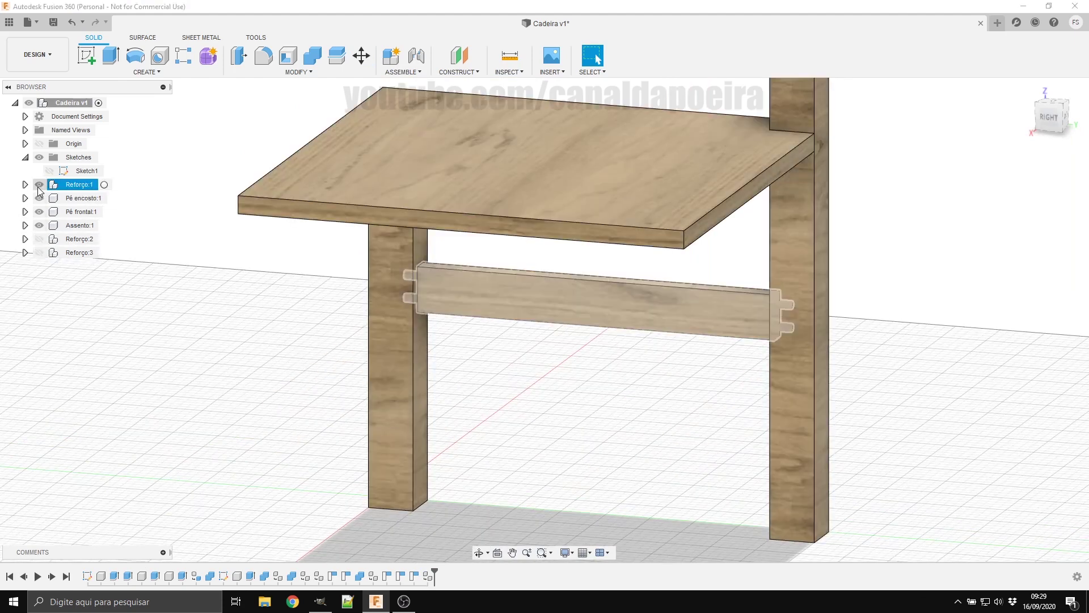
left_click(39, 184)
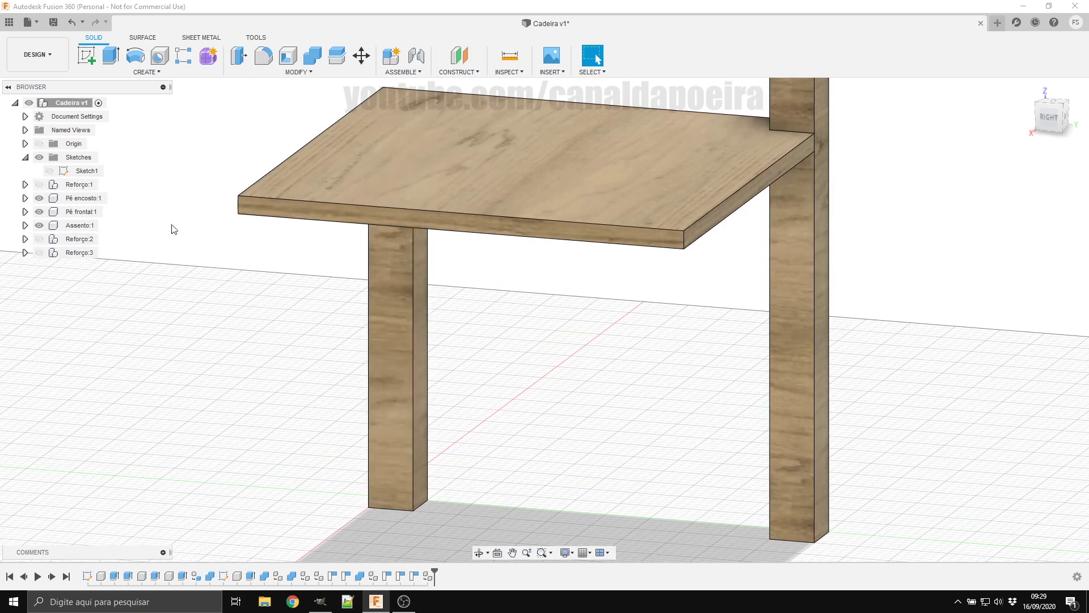
left_click(39, 225)
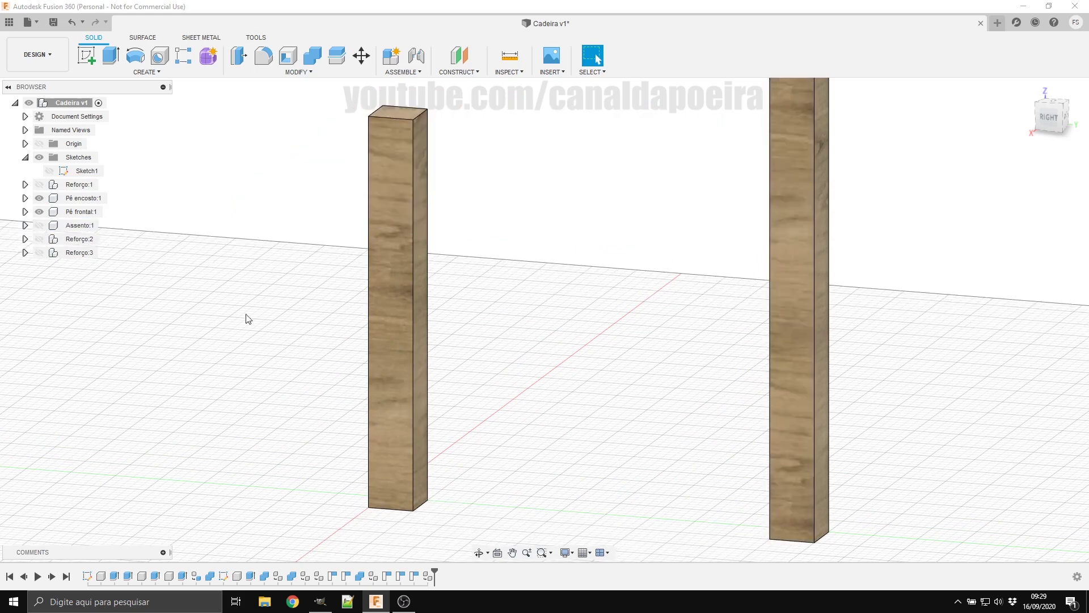
left_click(39, 184)
left_click(39, 226)
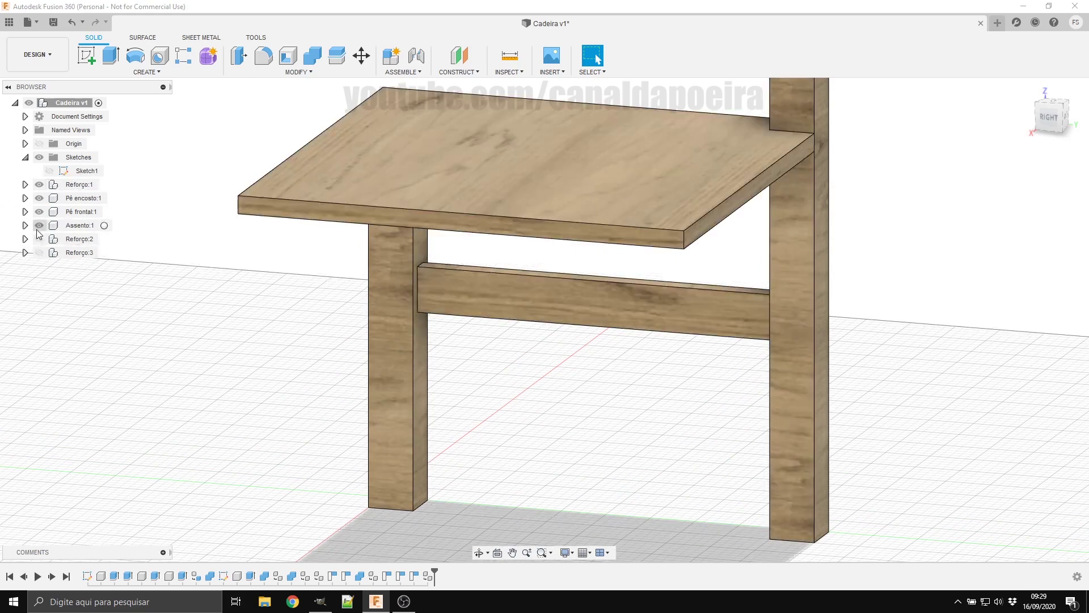
left_click(39, 252)
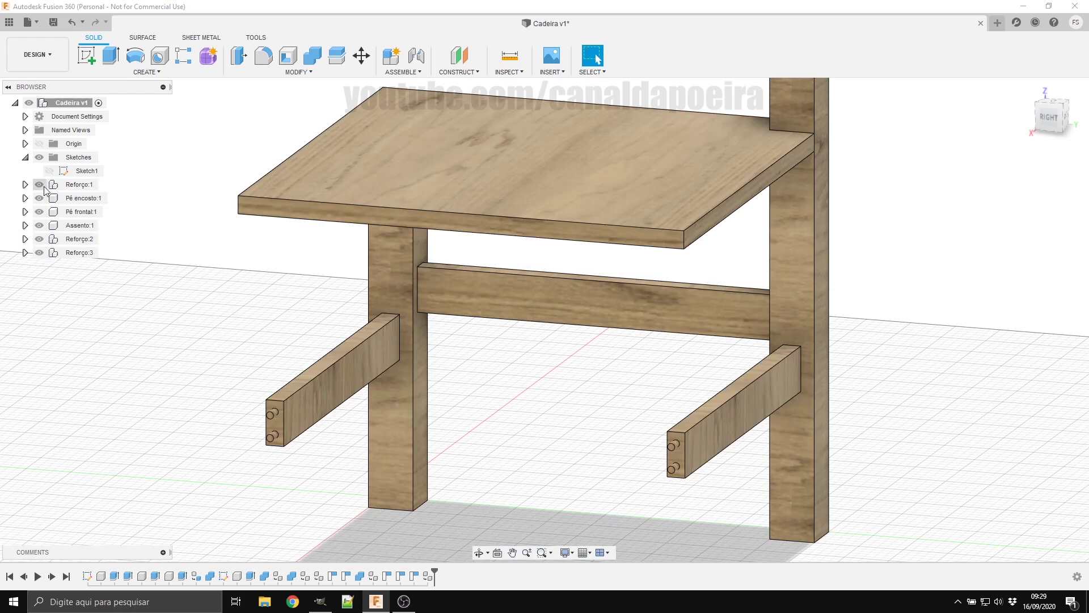
left_click(39, 226)
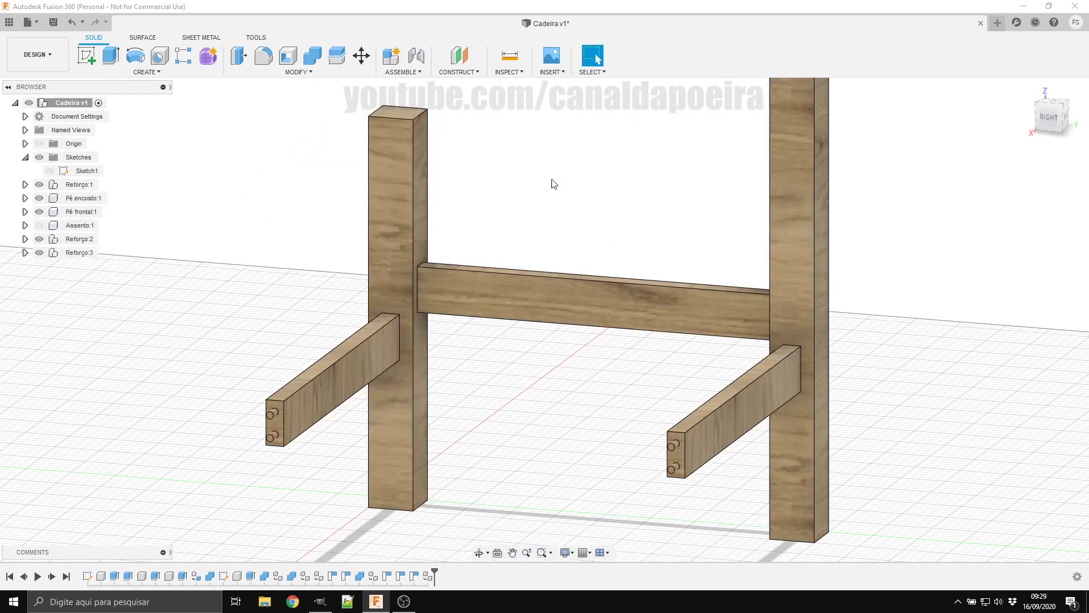
Step: Hide the Reforço:1 rail bodies so only the four dowels remain visible
left_click(313, 56)
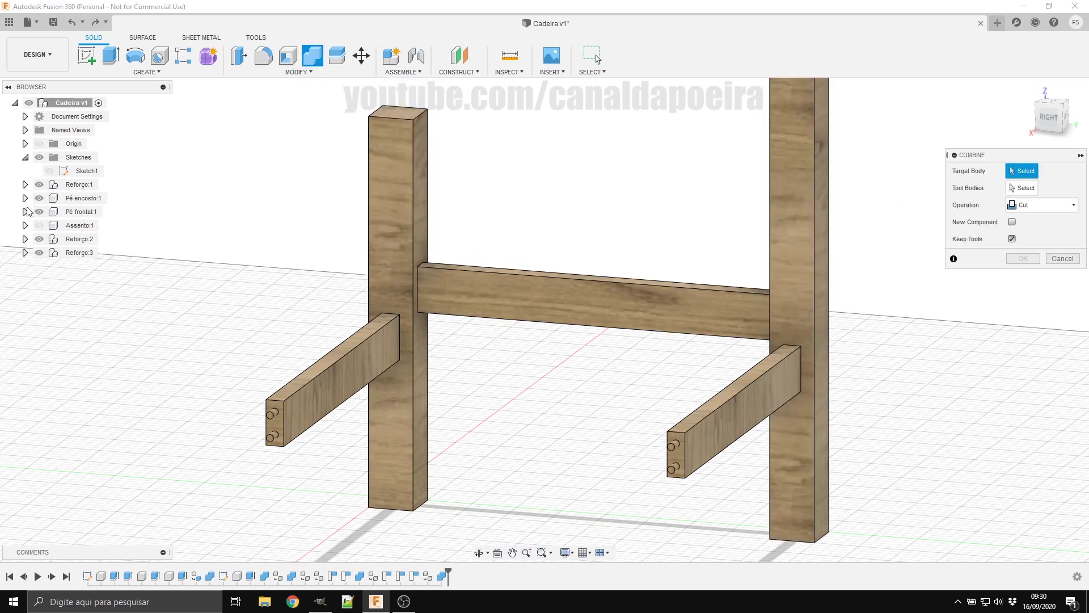
left_click(25, 184)
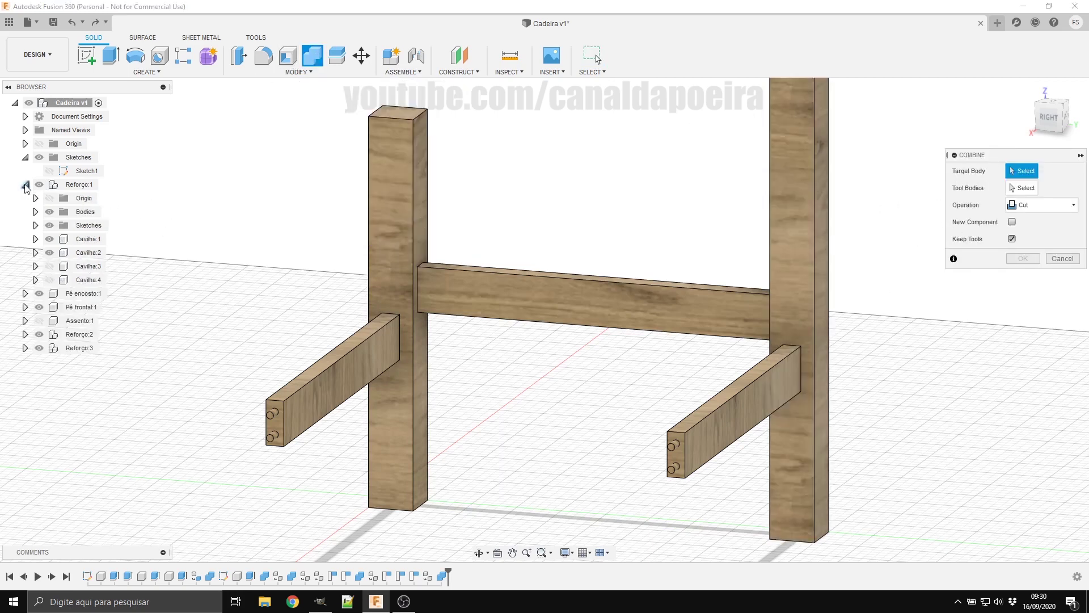
left_click(50, 212)
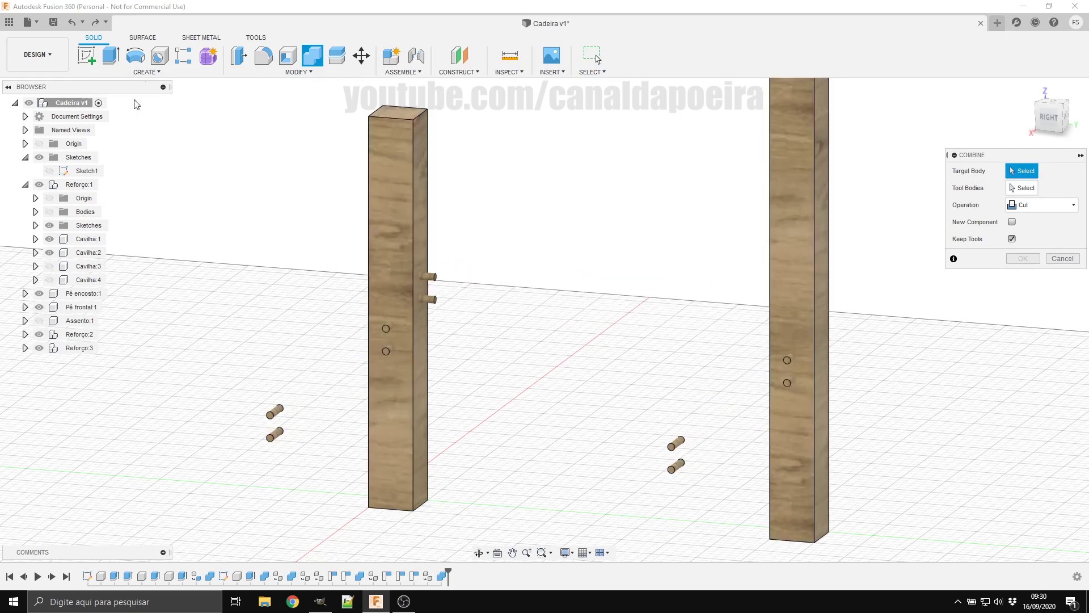
scroll(770, 448, "down", 5)
scroll(828, 474, "up", 5)
mouse_move(830, 474)
middle_mouse_down("shift")
mouse_move(778, 471)
mouse_move(596, 352)
mouse_move(637, 347)
middle_mouse_up("shift")
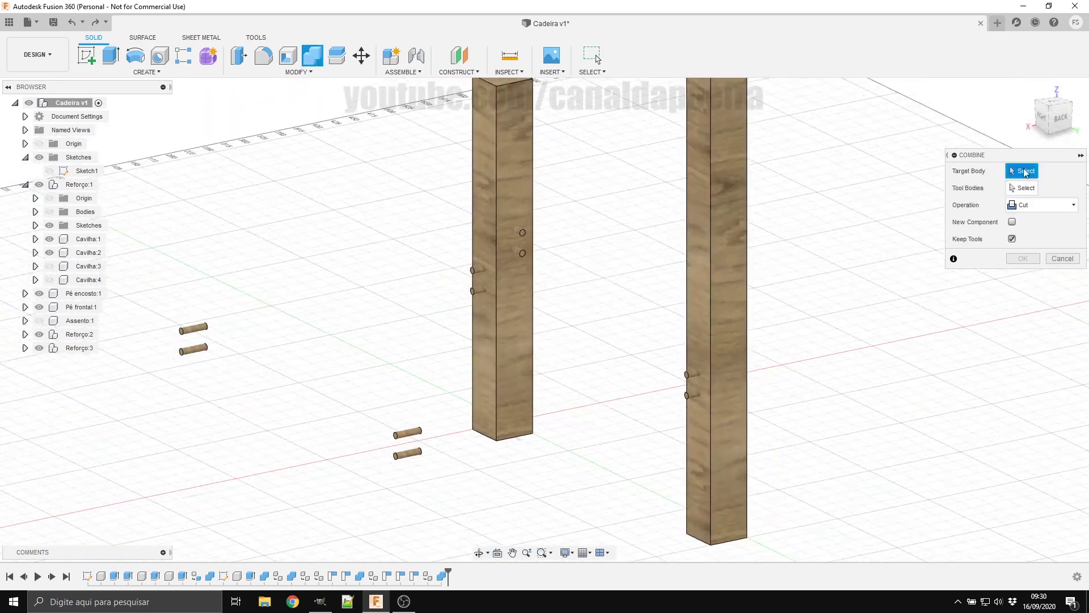
scroll(340, 253, "down", 3)
scroll(486, 268, "up", 5)
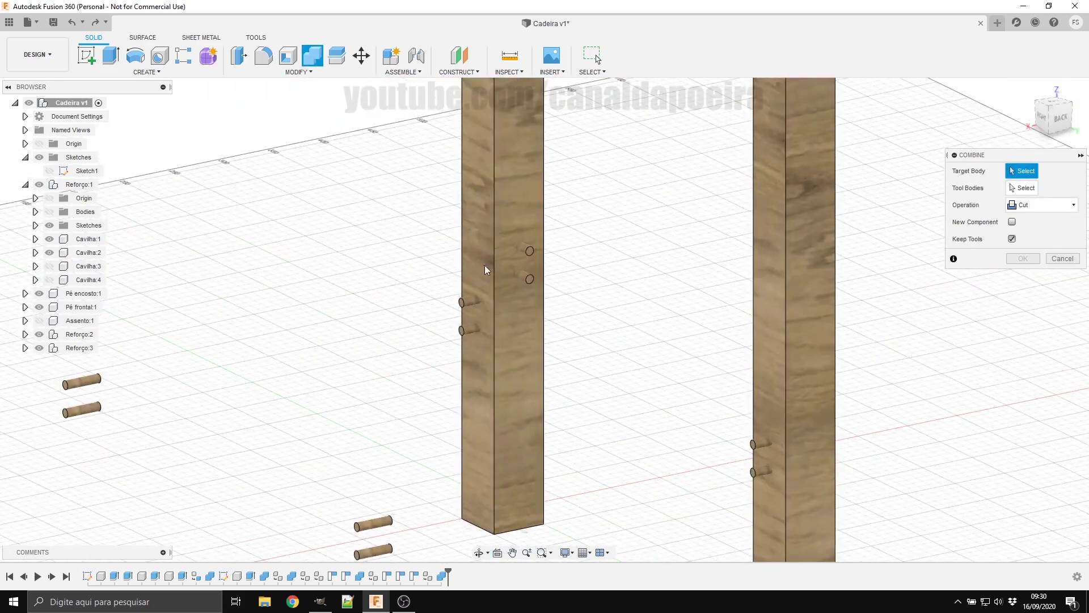
Step: Combine-cut the left leg using the four dowels as tool bodies, keeping the dowels
left_click(518, 179)
scroll(472, 347, "down", 1)
scroll(503, 384, "up", 4)
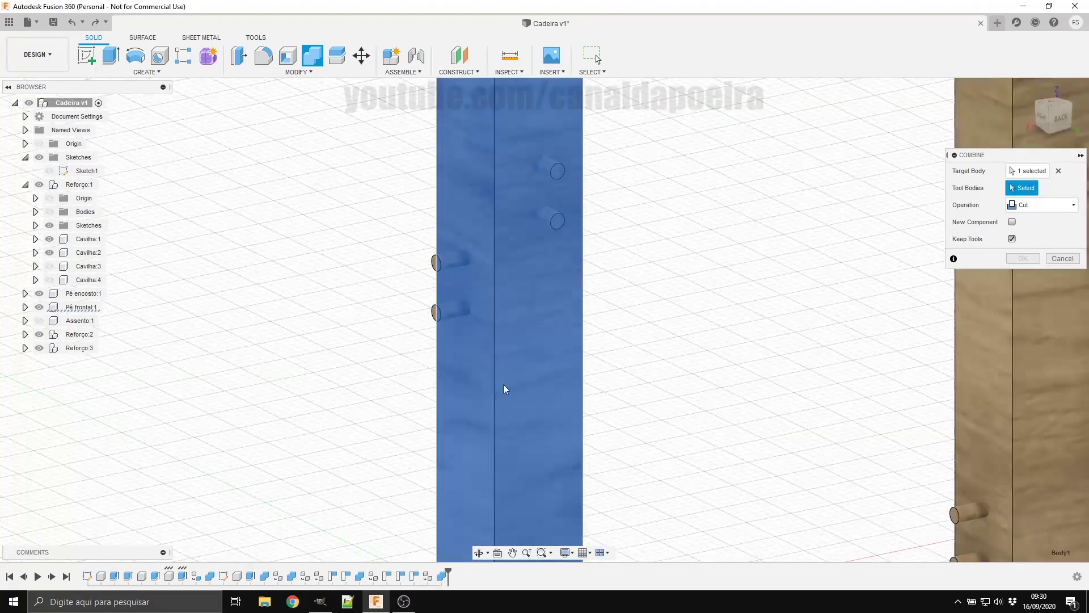
scroll(458, 362, "up", 1)
middle_click_drag(459, 362, 588, 352, "shift")
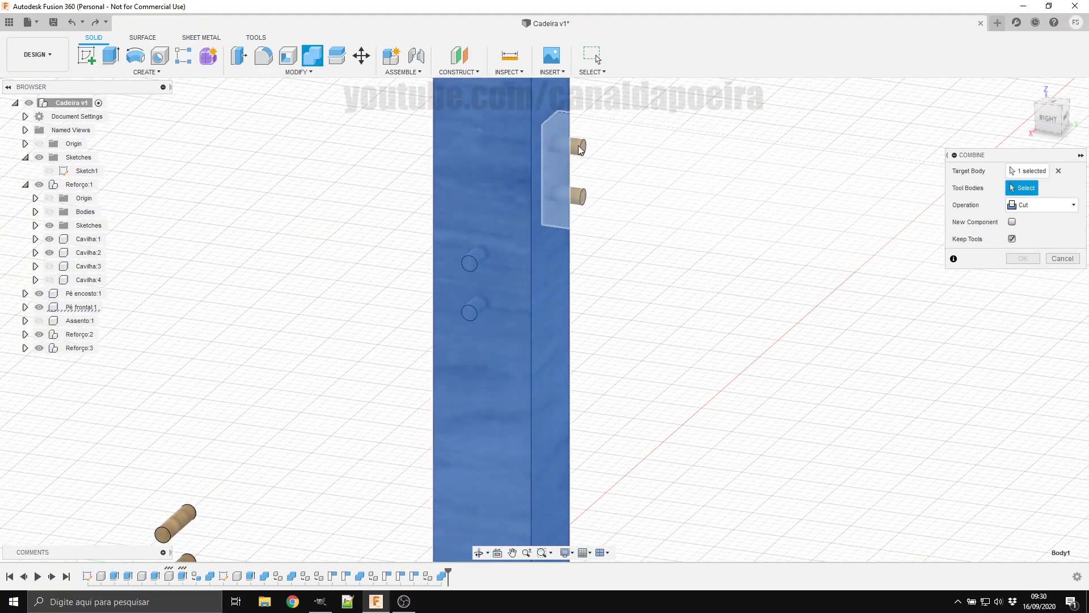
left_click(538, 143)
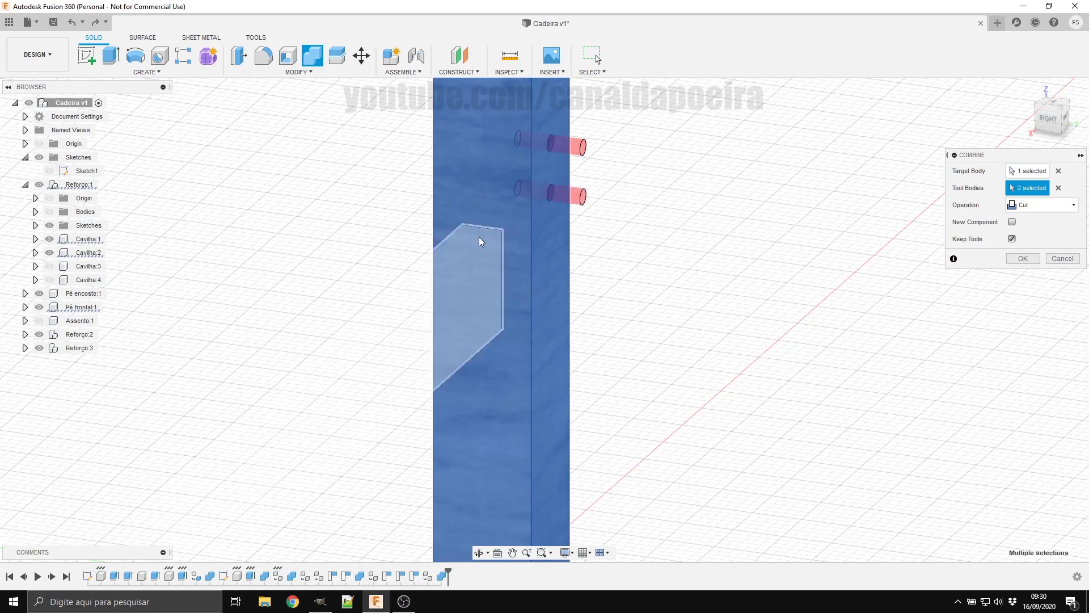
middle_click_drag(529, 290, 434, 282, "shift")
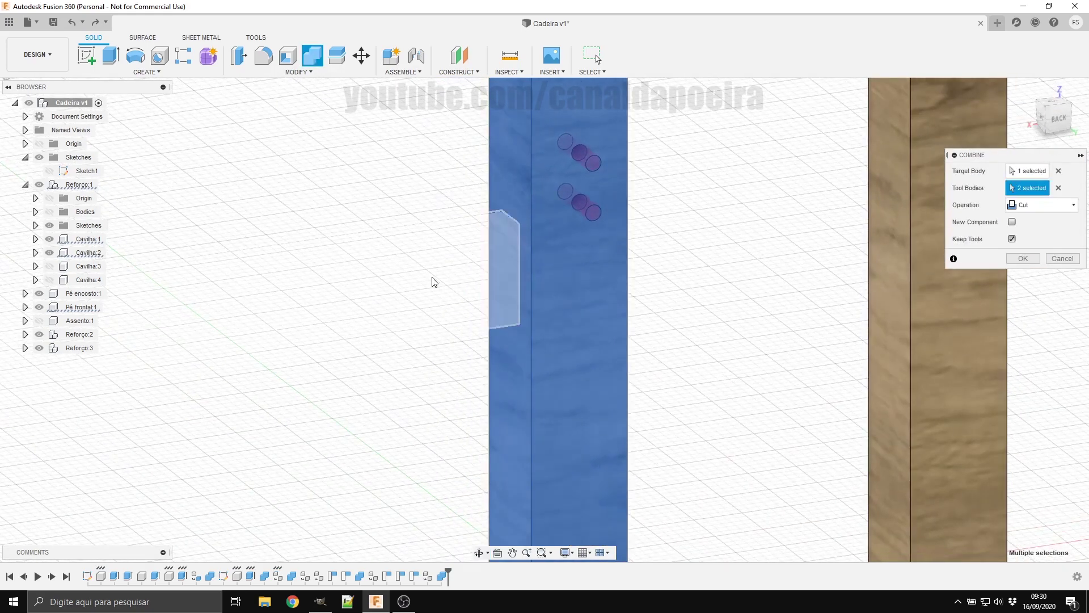
left_click(530, 246)
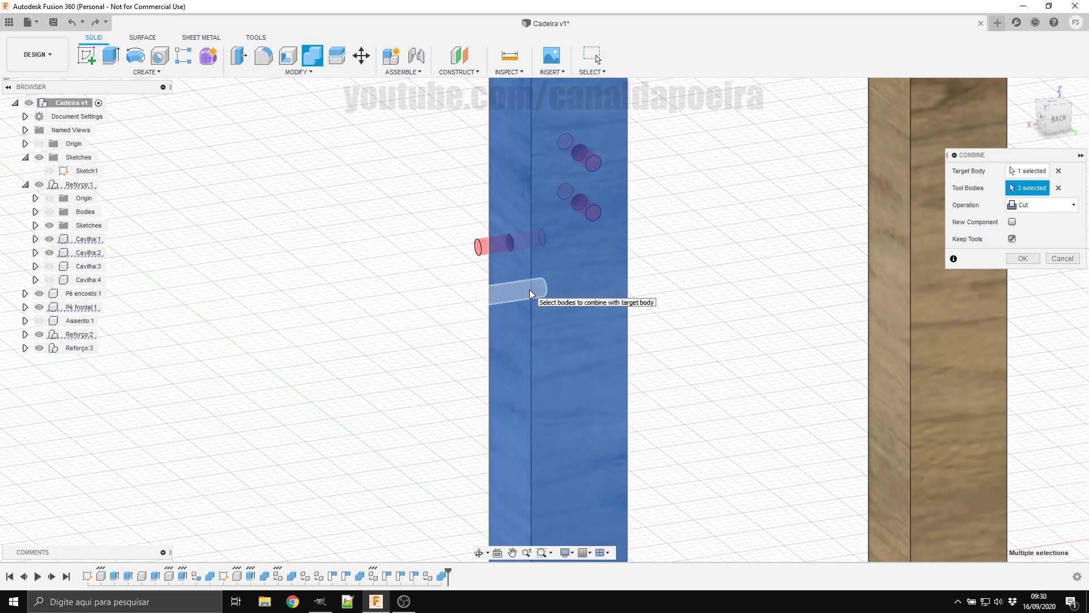
left_click(530, 295)
scroll(488, 423, "down", 3)
scroll(488, 422, "down", 2)
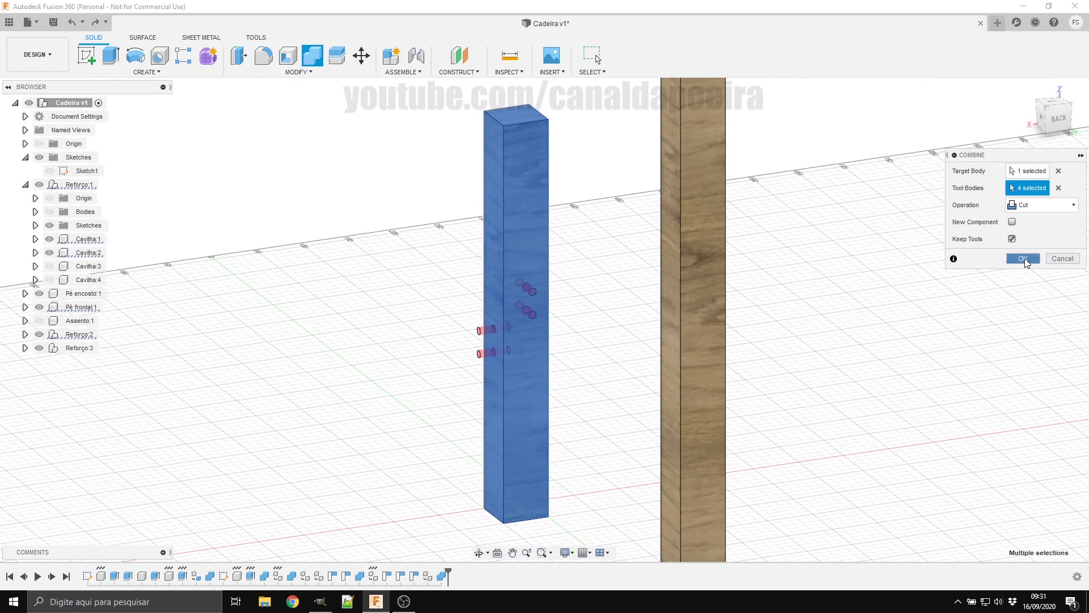
left_click(1024, 258)
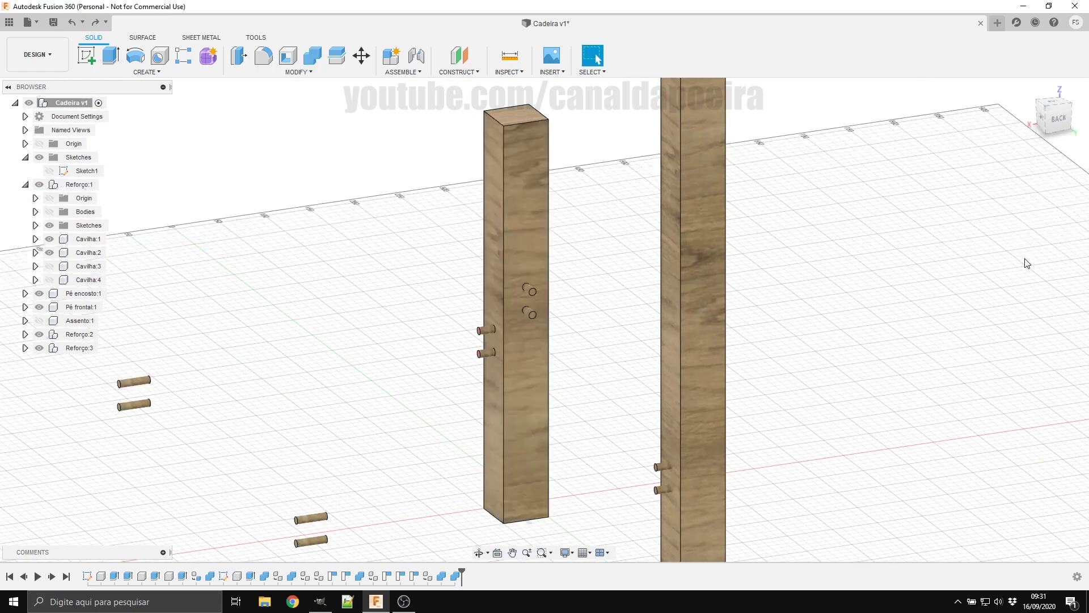
scroll(498, 383, "up", 2)
scroll(511, 363, "up", 3)
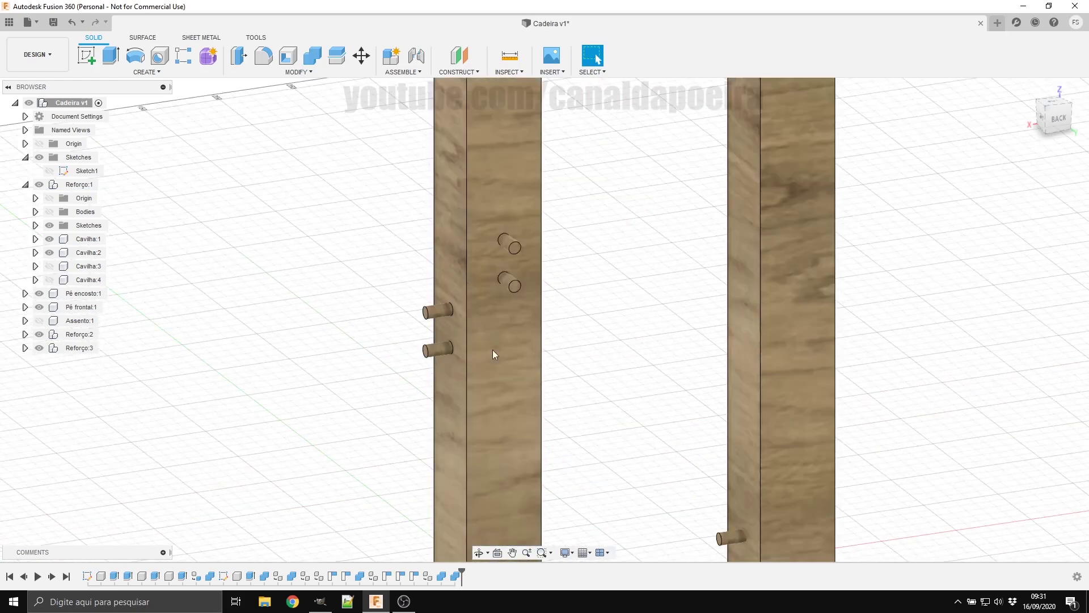
scroll(498, 458, "down", 5)
mouse_move(511, 467)
middle_mouse_down("shift")
mouse_move(516, 485)
mouse_move(617, 482)
mouse_move(594, 479)
middle_mouse_up("shift")
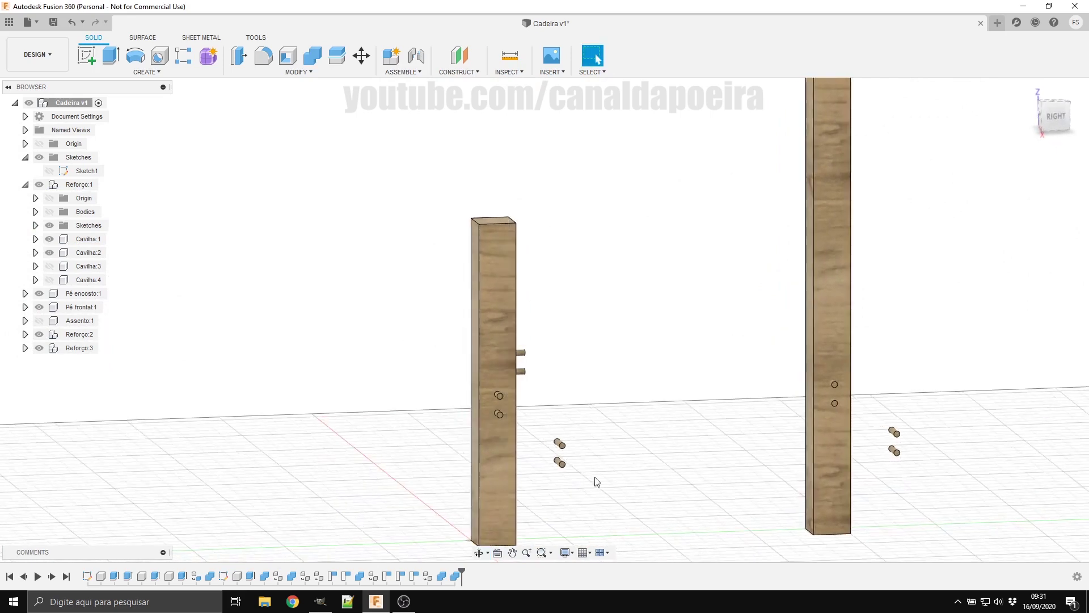
Step: Combine-cut the tall back leg with all four dowels as tool bodies, keeping the dowels
scroll(835, 359, "up", 2)
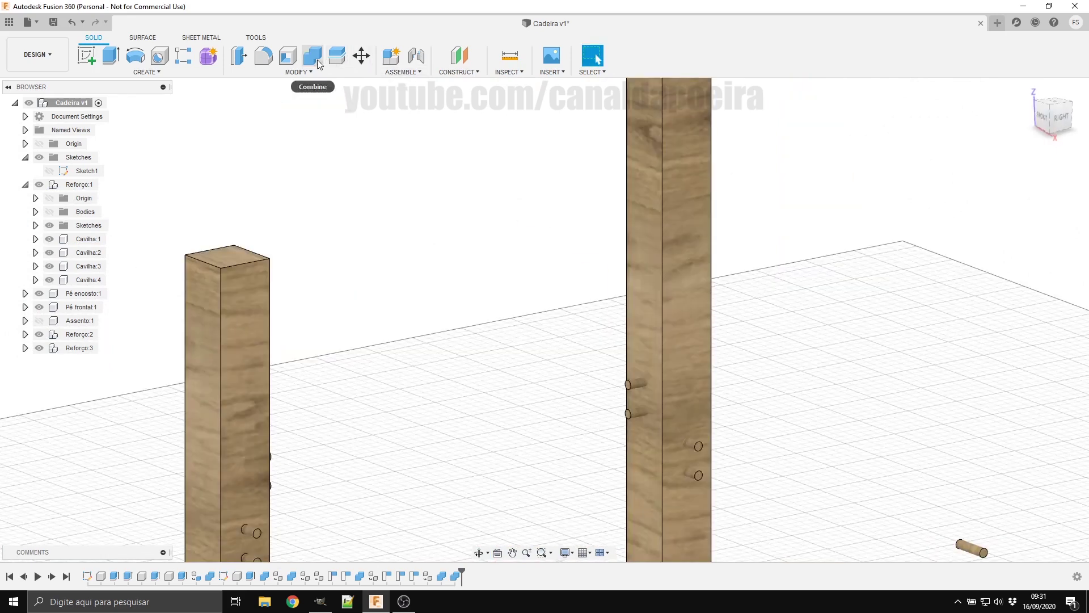
left_click(313, 56)
left_click(692, 314)
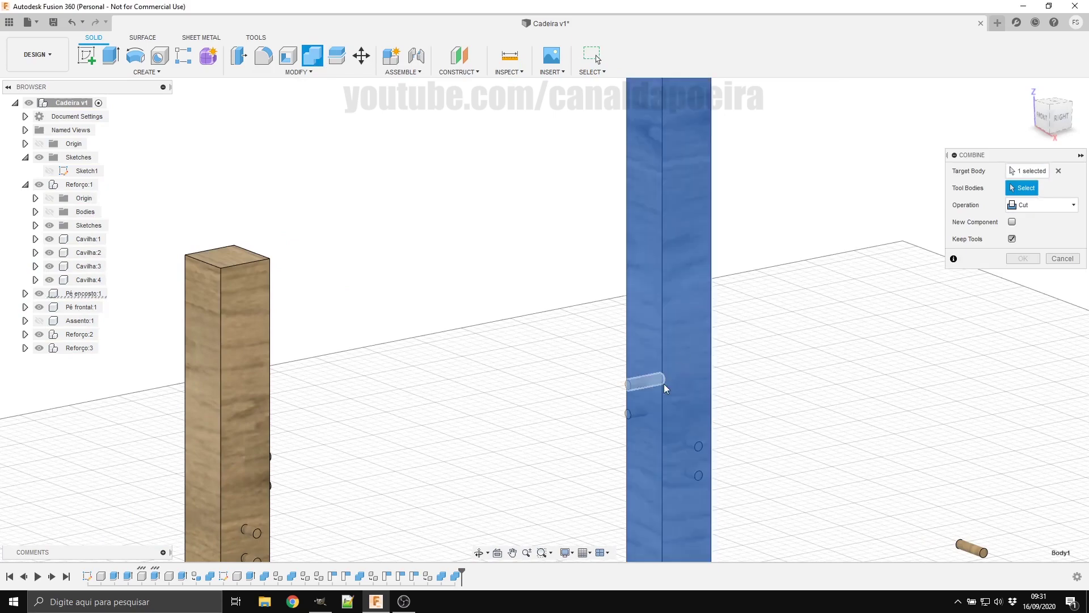
scroll(696, 451, "down", 3)
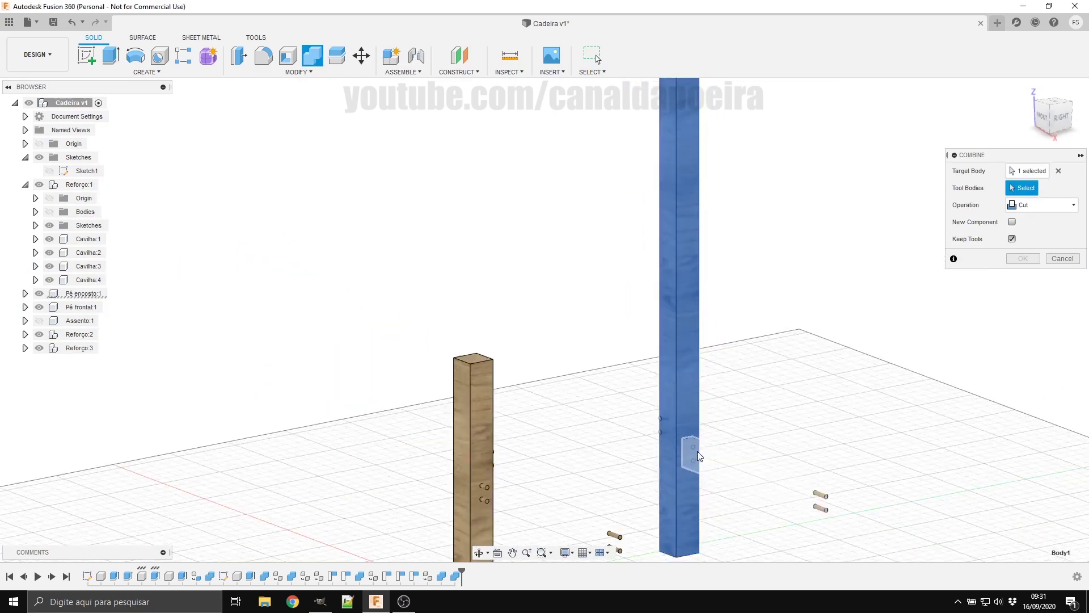
scroll(644, 418, "up", 5)
left_click(622, 355)
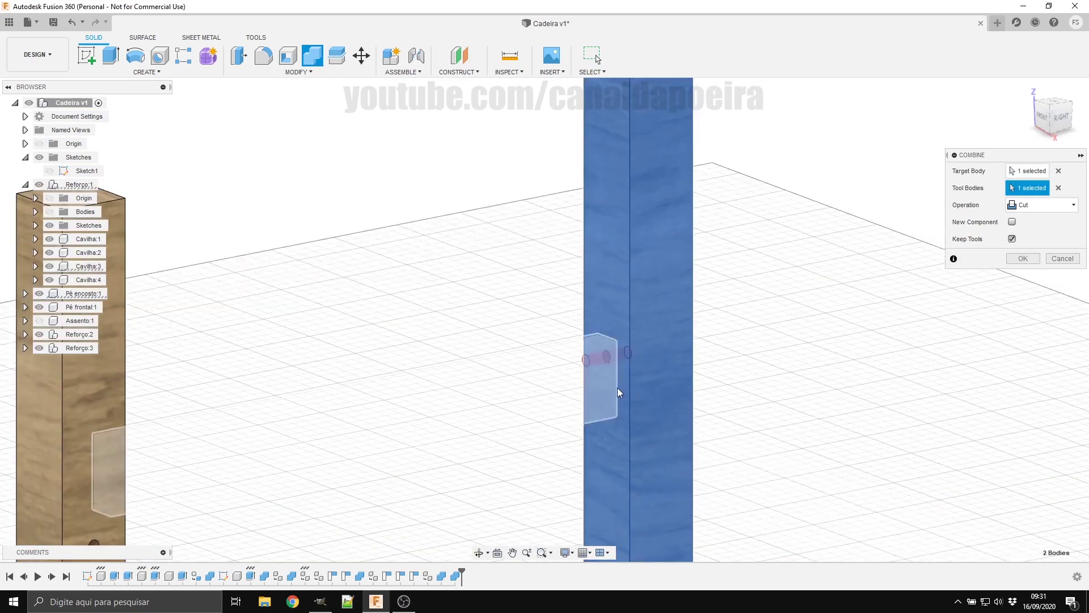
left_click(625, 394)
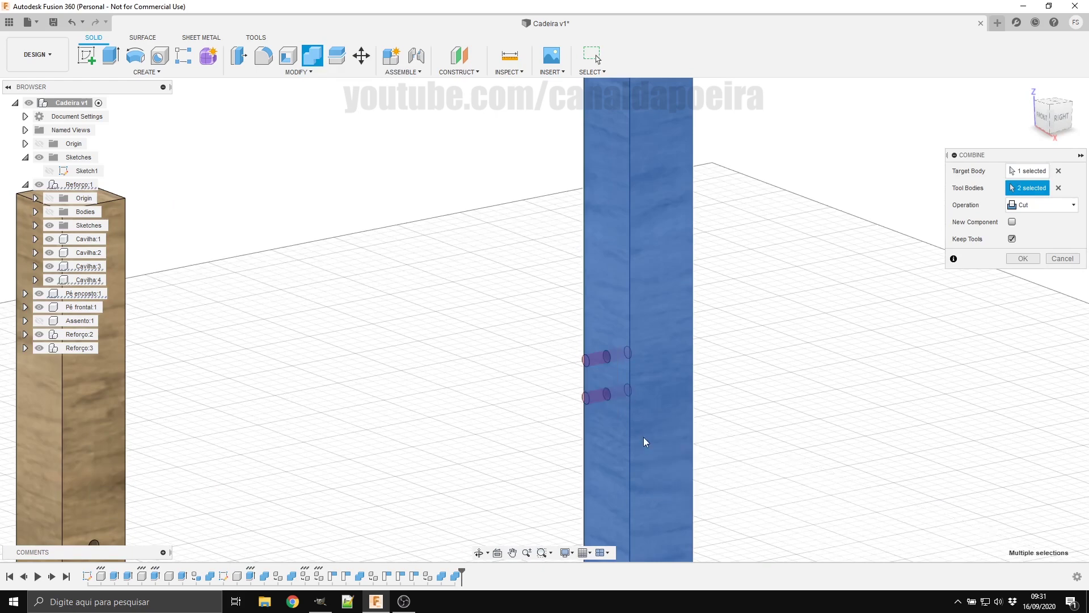
left_click(645, 435)
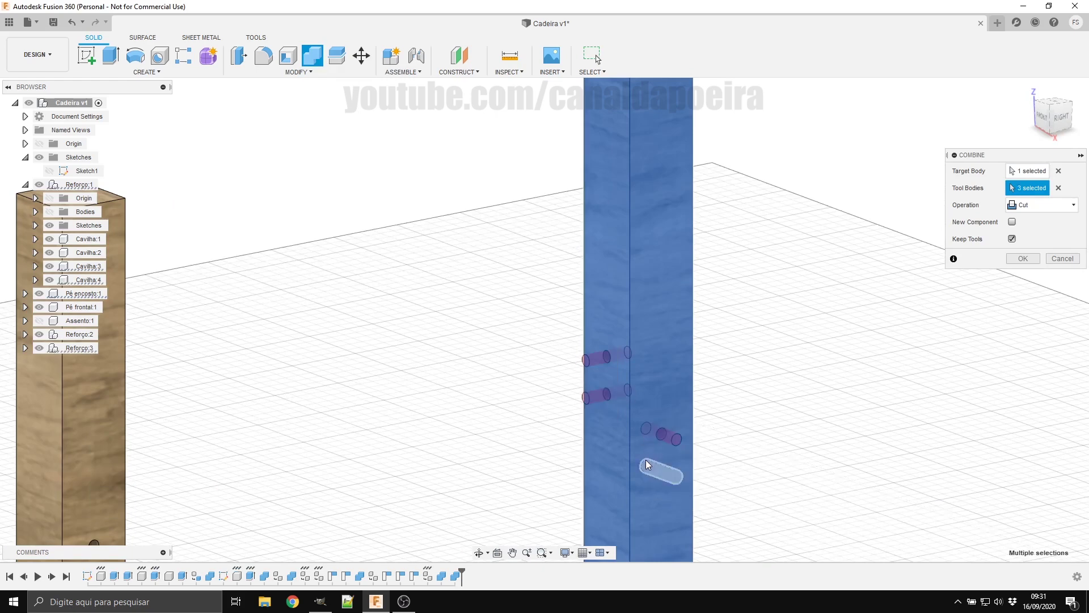
left_click(678, 470)
left_click(1036, 259)
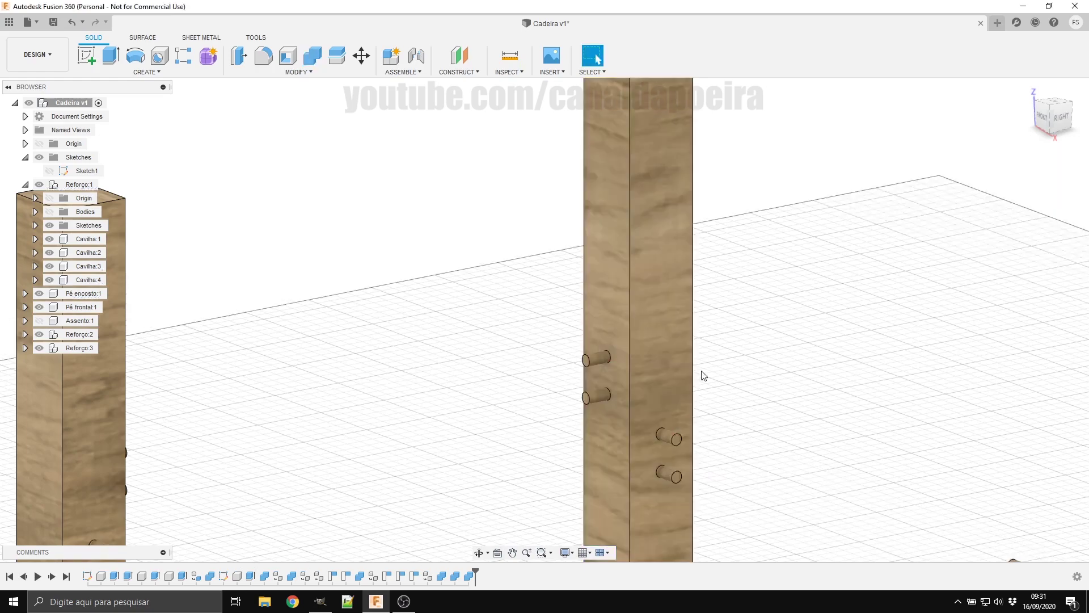
mouse_move(695, 374)
middle_mouse_down("shift")
mouse_move(625, 482)
mouse_move(615, 468)
middle_mouse_up("shift")
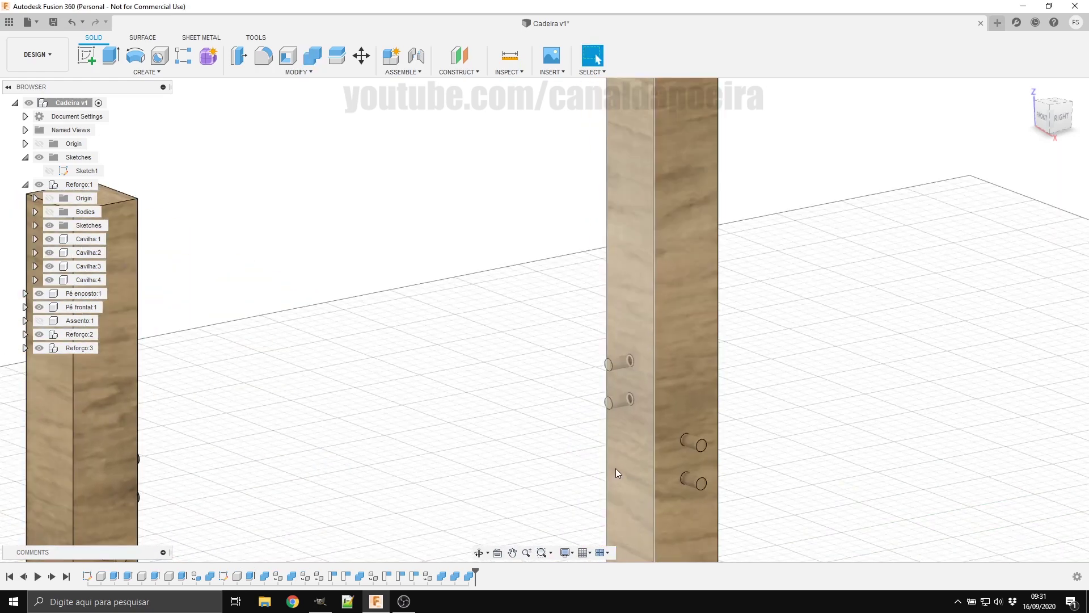
scroll(617, 465, "down", 5)
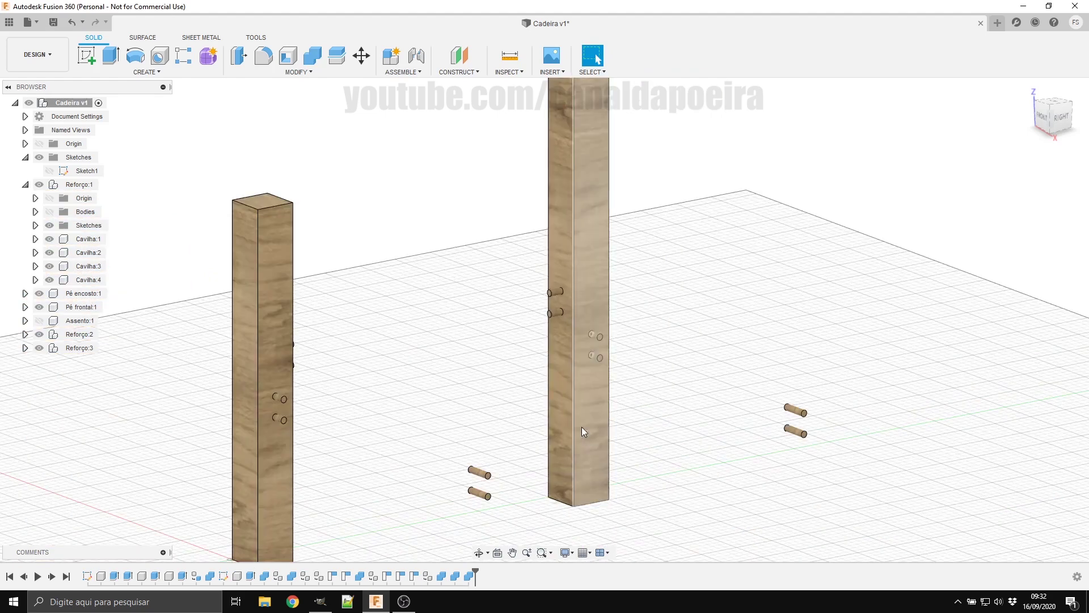
Step: Turn the Reforço:1 Bodies folder visibility back on to show the side and cross rails
left_click(49, 212)
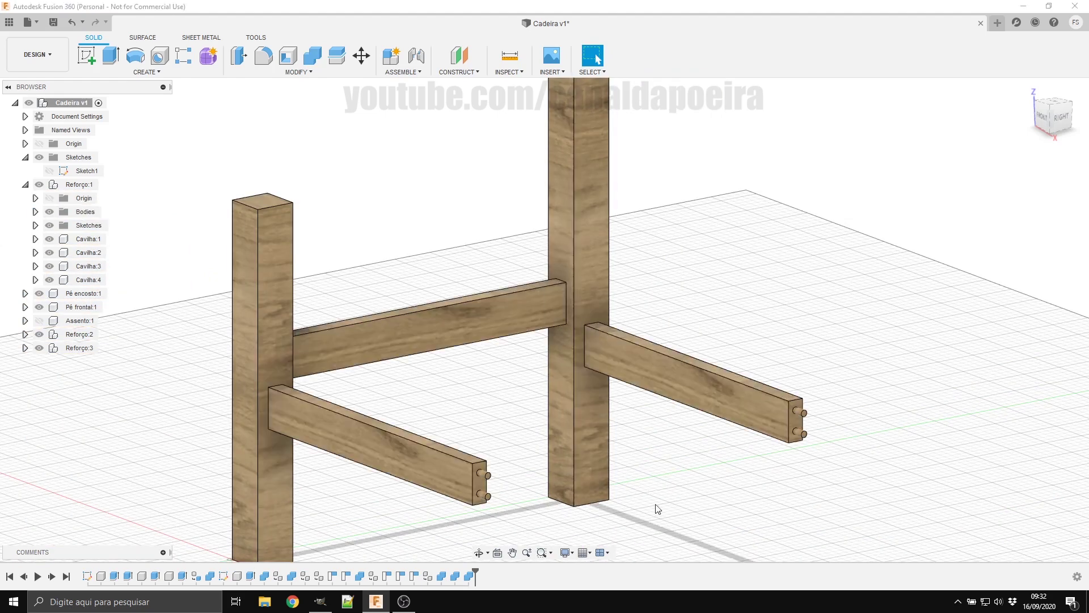
scroll(535, 459, "down", 3)
scroll(534, 459, "down", 3)
scroll(542, 353, "up", 3)
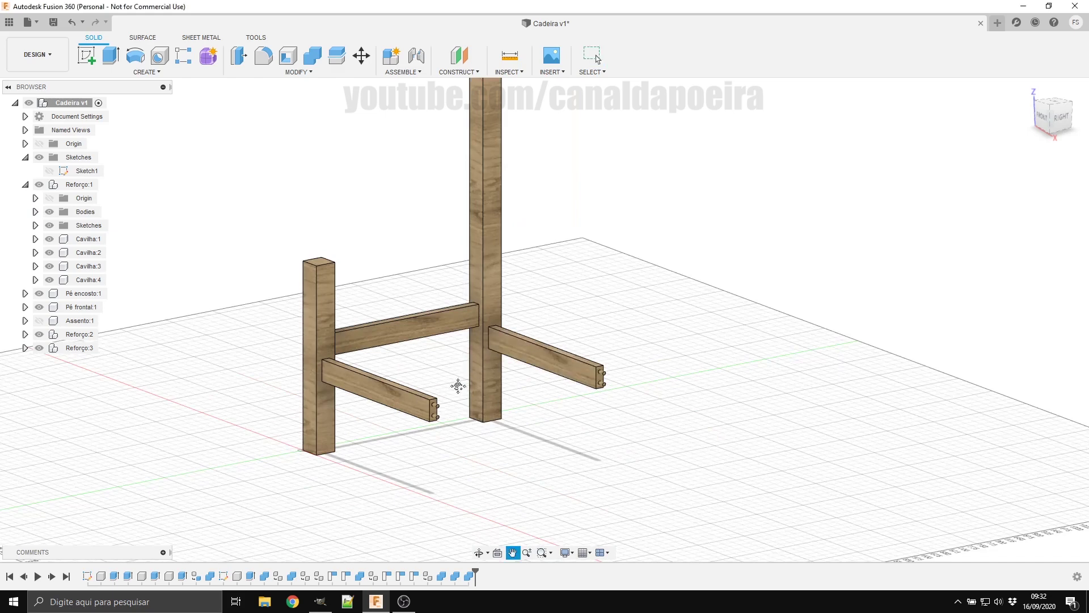
scroll(453, 427, "up", 2)
scroll(497, 479, "down", 2)
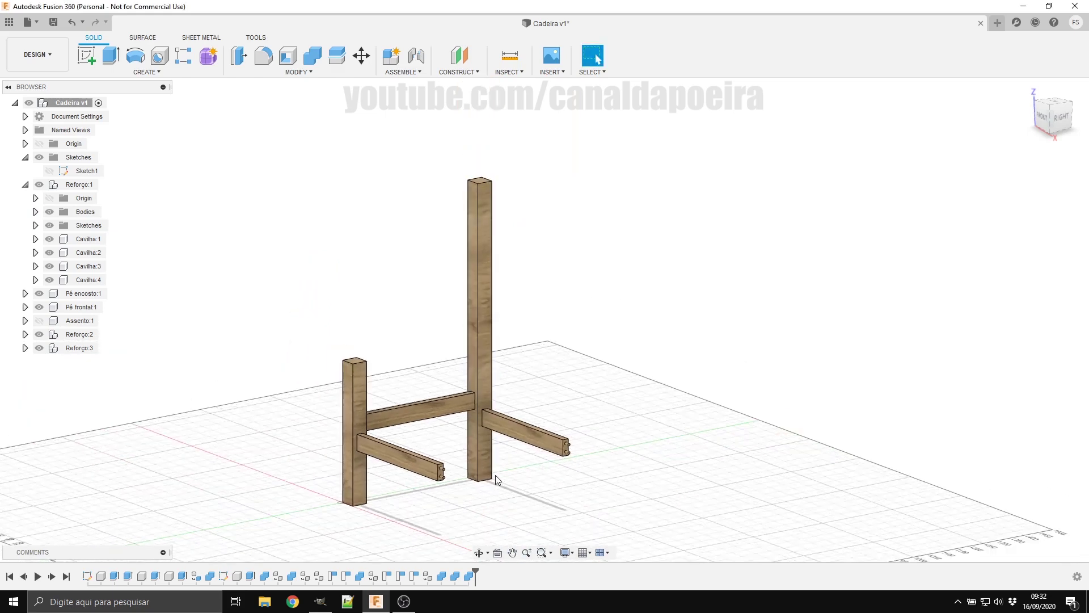
scroll(496, 478, "up", 3)
left_click(165, 74)
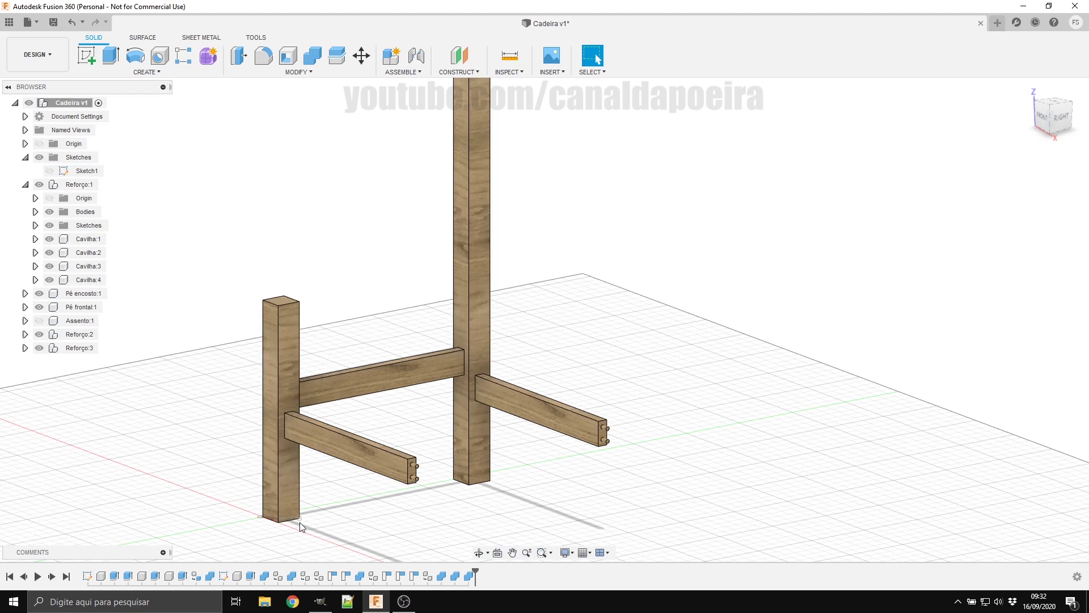
Step: Mirror the Pé frontal:1 component across its own side face, creating Pé frontal(Mirror):1
left_click(146, 72)
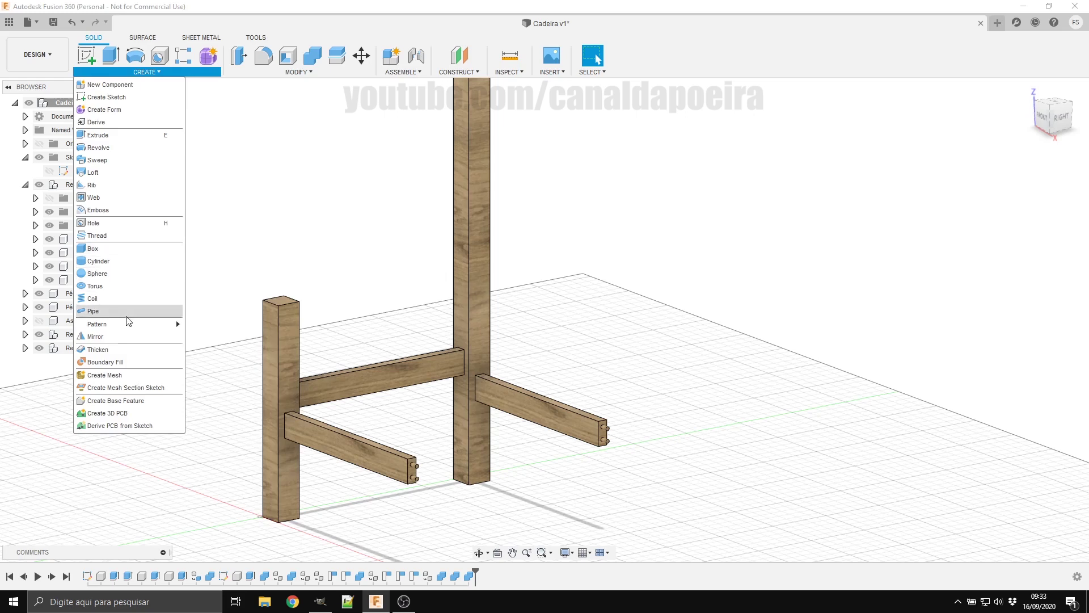
left_click(123, 342)
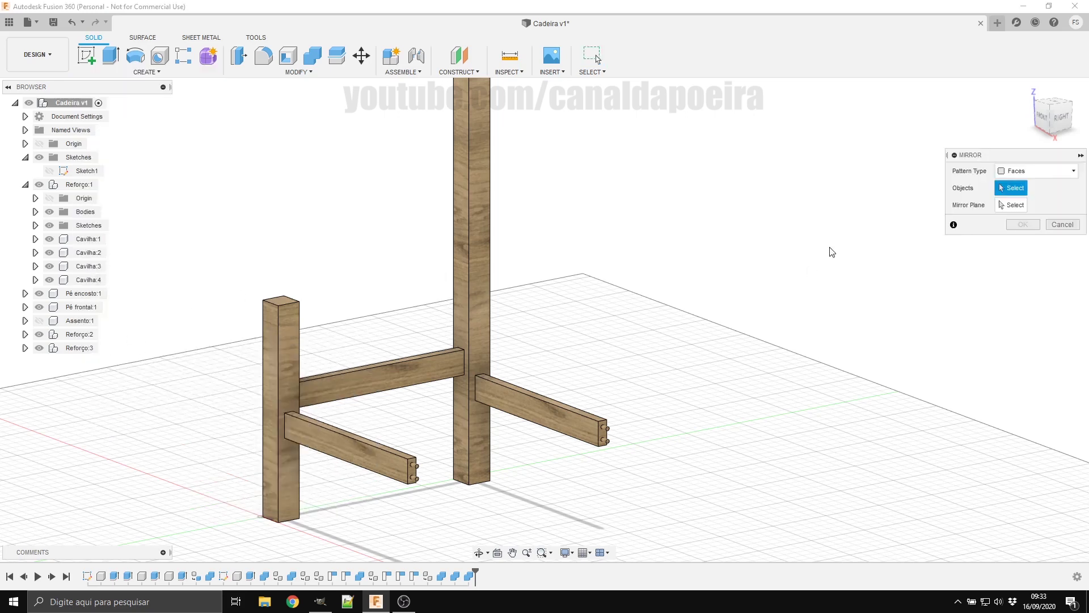
left_click(1016, 170)
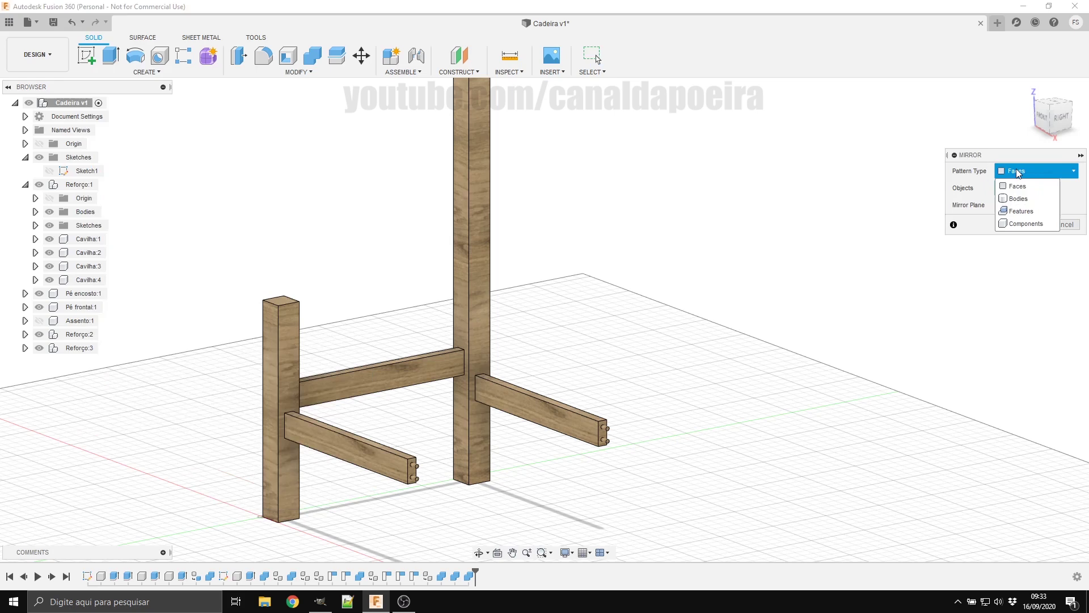
left_click(1025, 223)
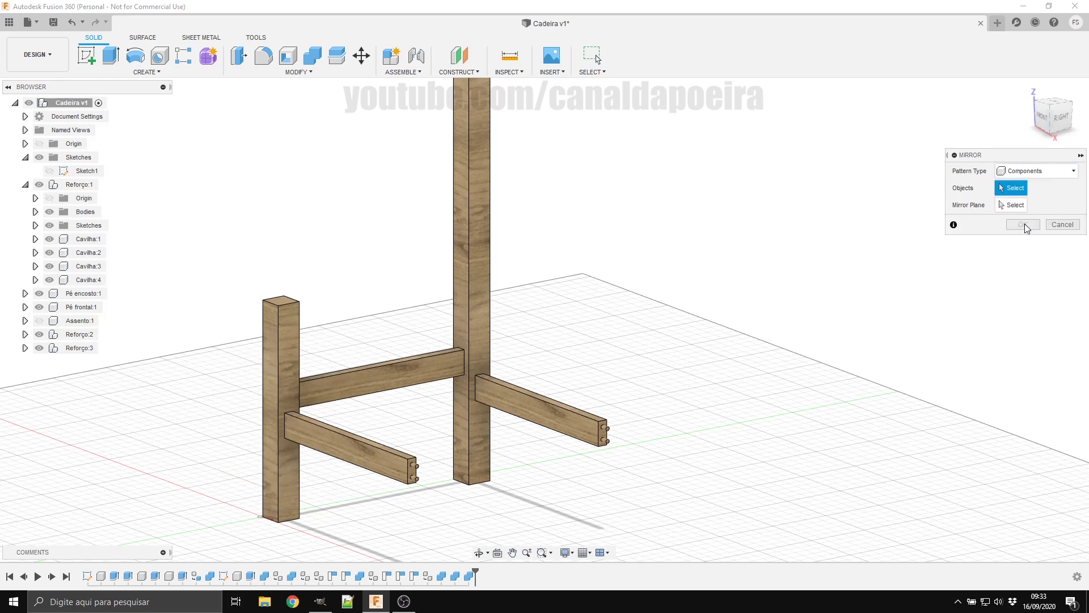
left_click(281, 348)
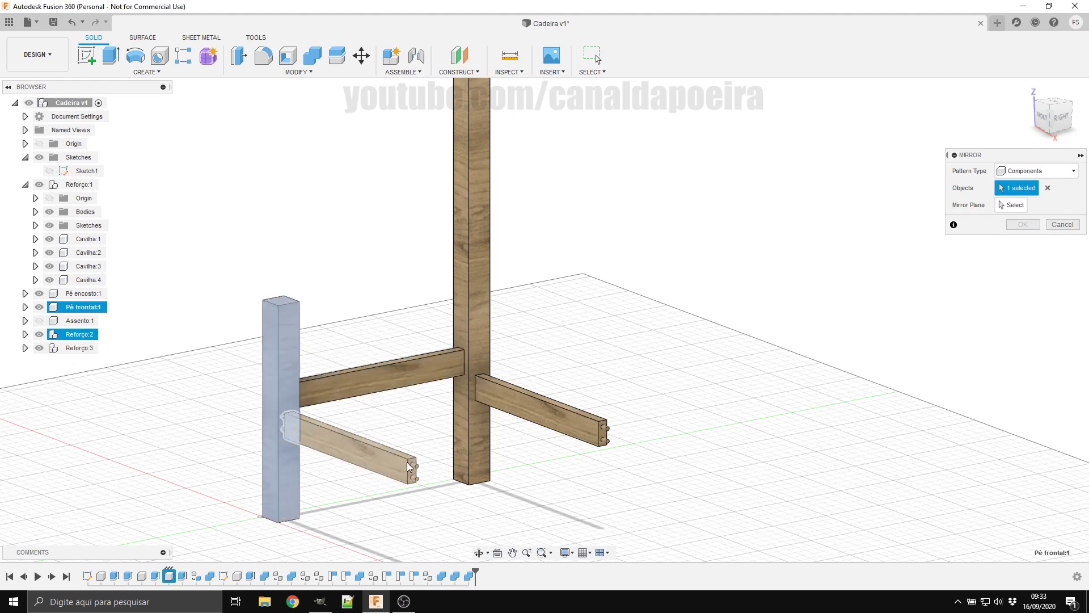
left_click(1003, 205)
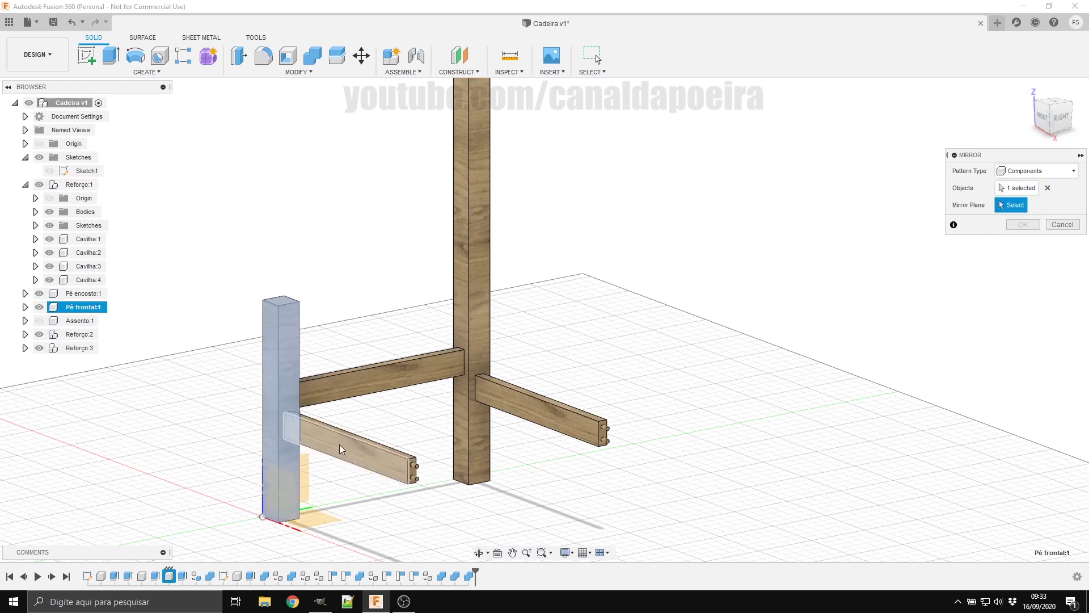
left_click(291, 321)
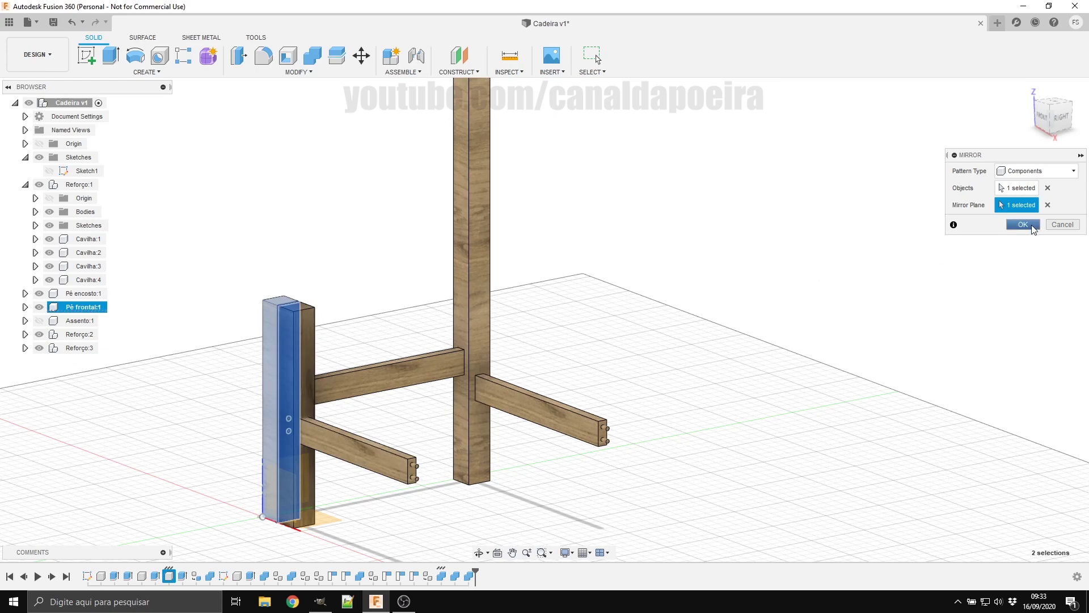
left_click(1023, 225)
mouse_move(444, 418)
middle_mouse_down("shift")
mouse_move(406, 426)
mouse_move(368, 415)
mouse_move(377, 442)
middle_mouse_up("shift")
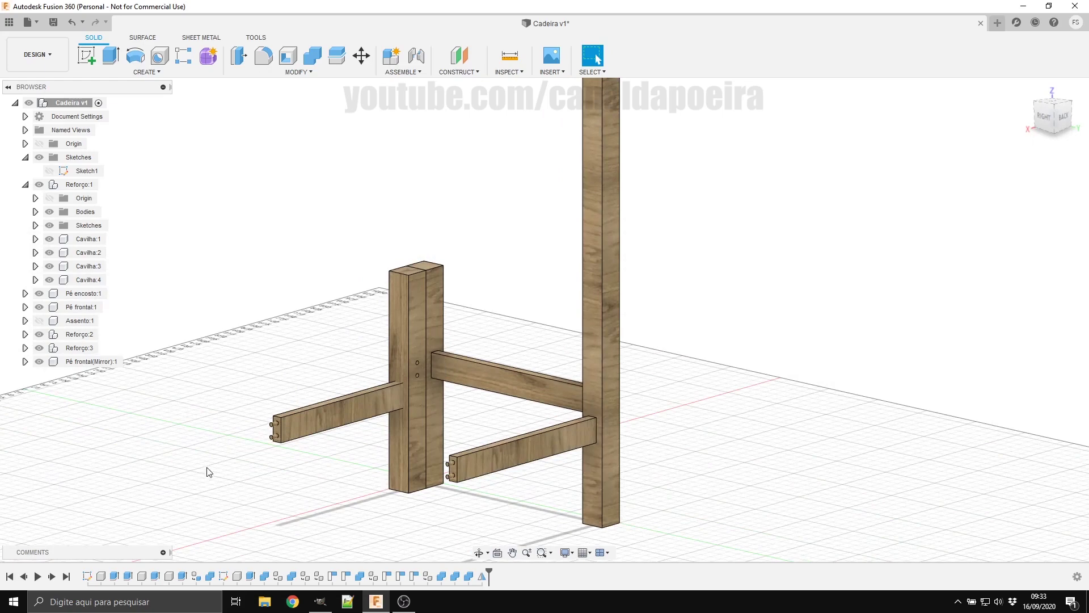
Step: Collapse Reforço:1 in the browser and hide the original Pé frontal:1 leg
mouse_move(207, 472)
middle_mouse_down("shift")
mouse_move(350, 456)
mouse_move(103, 338)
middle_mouse_up("shift")
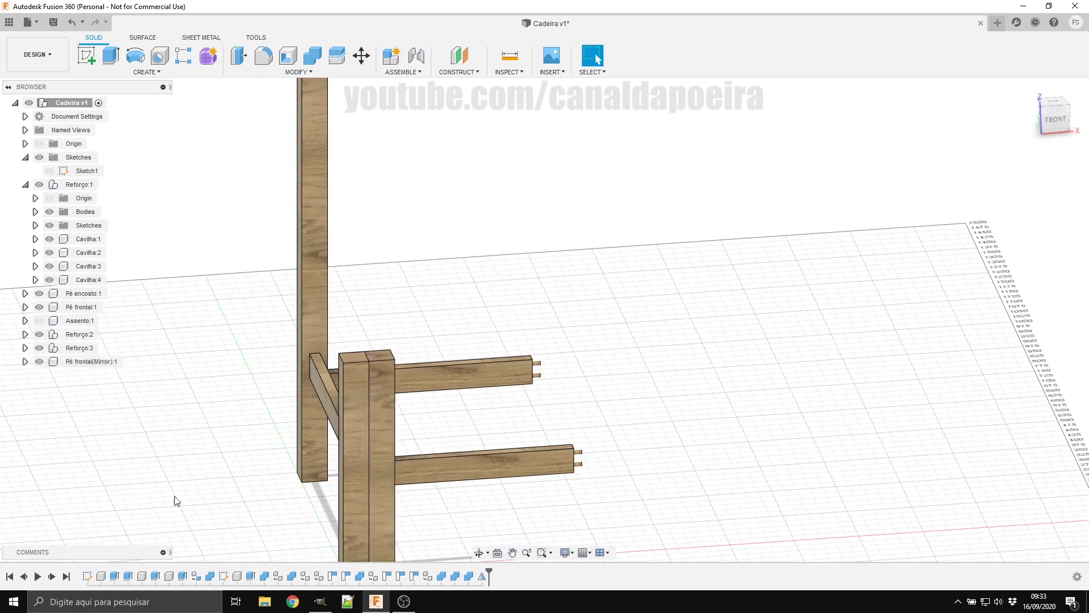
scroll(174, 498, "down", 3)
scroll(375, 521, "up", 3)
mouse_move(373, 521)
middle_mouse_down()
mouse_move(411, 461)
mouse_move(397, 433)
middle_mouse_up()
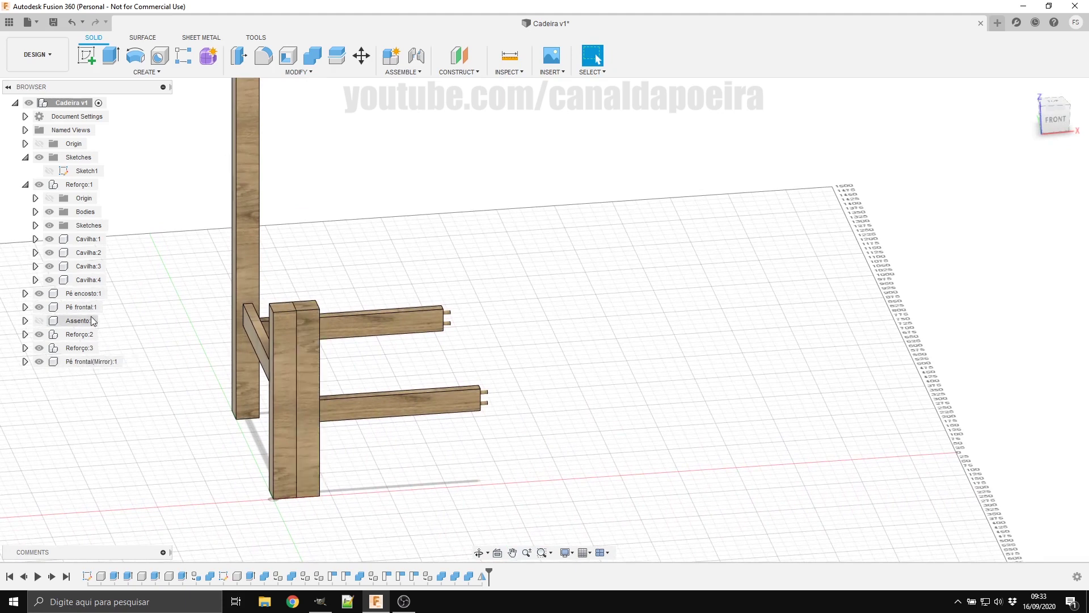
left_click(25, 185)
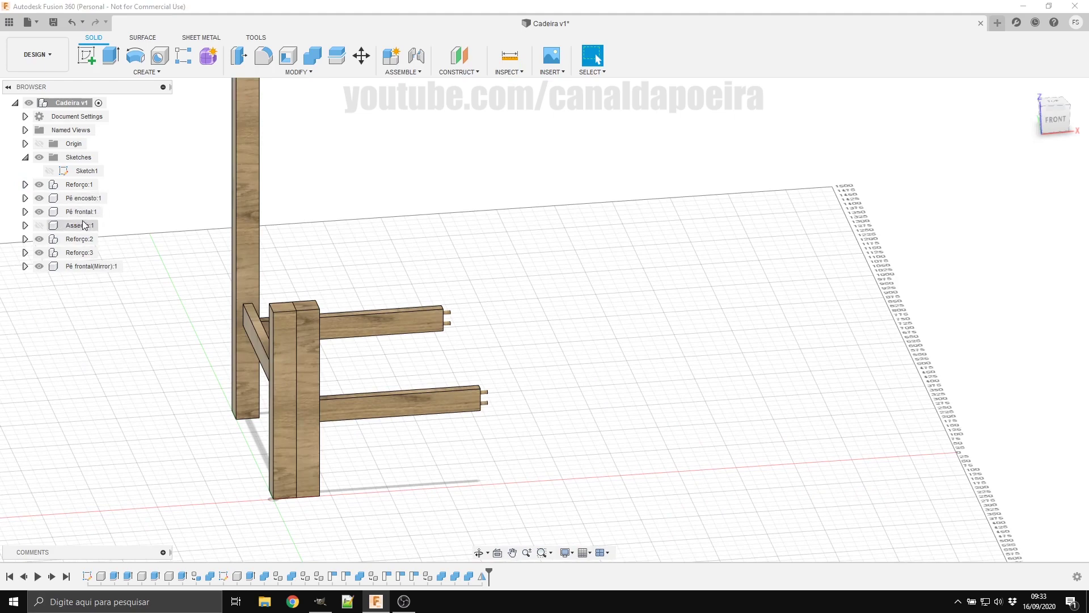
left_click(39, 212)
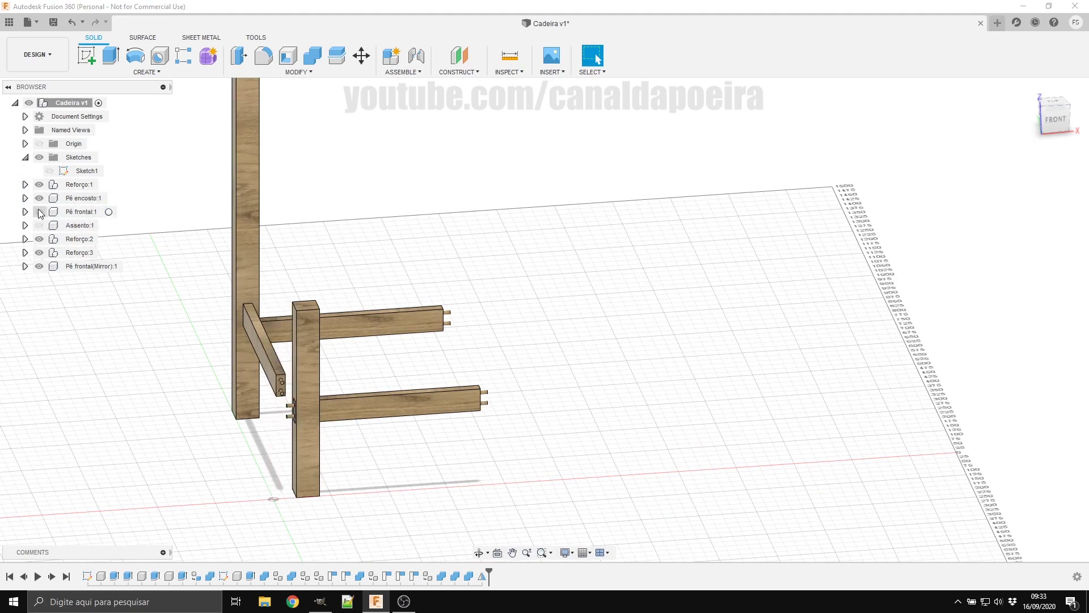
scroll(368, 488, "down", 3)
scroll(374, 486, "up", 3)
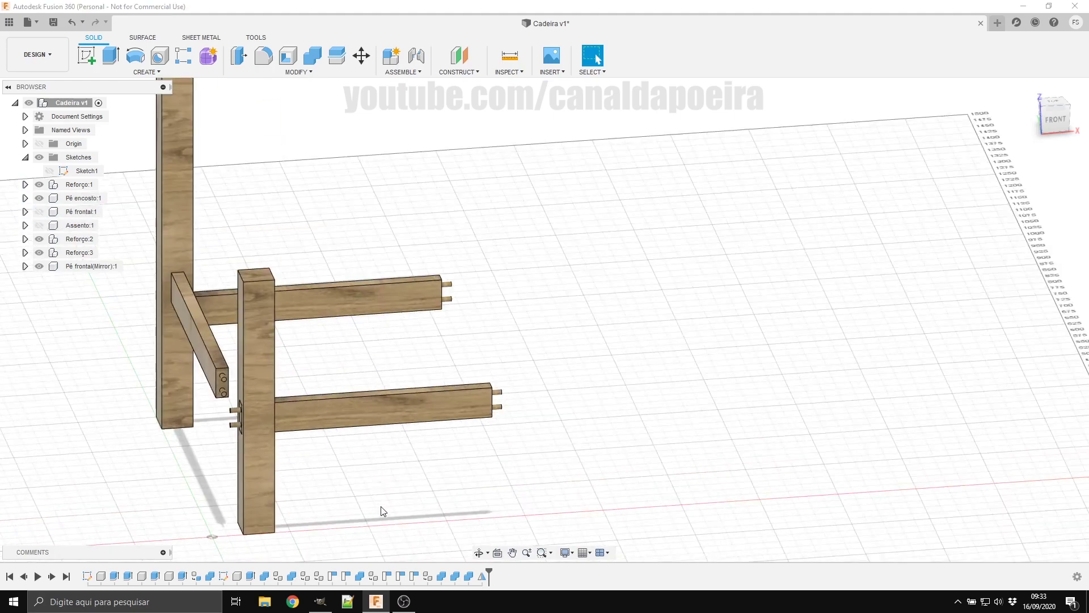
Step: Align the front leg's inner face to the side rail's end
key("s")
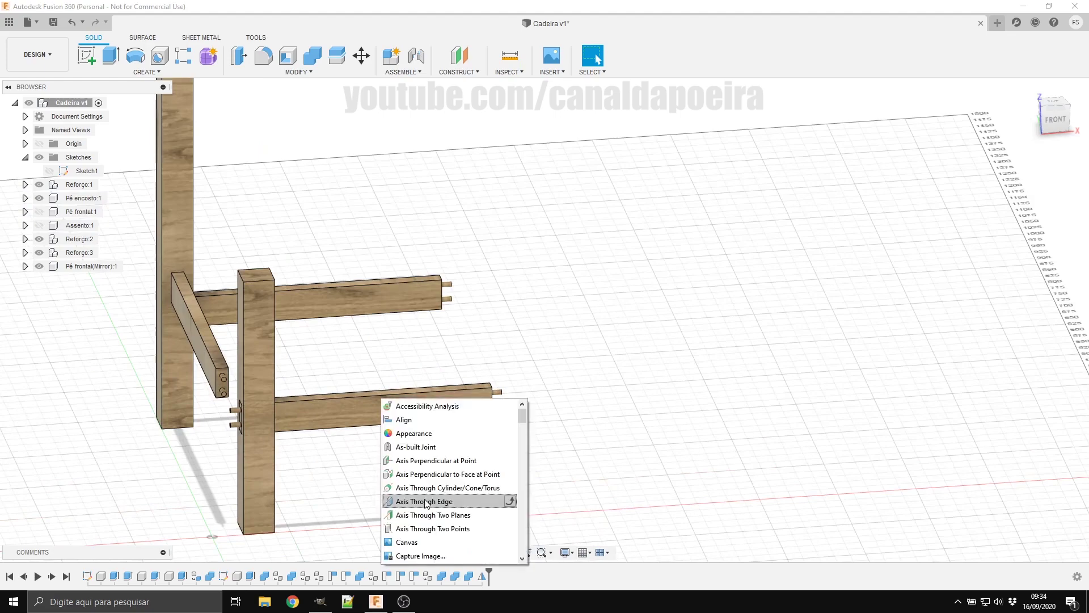
left_click(400, 419)
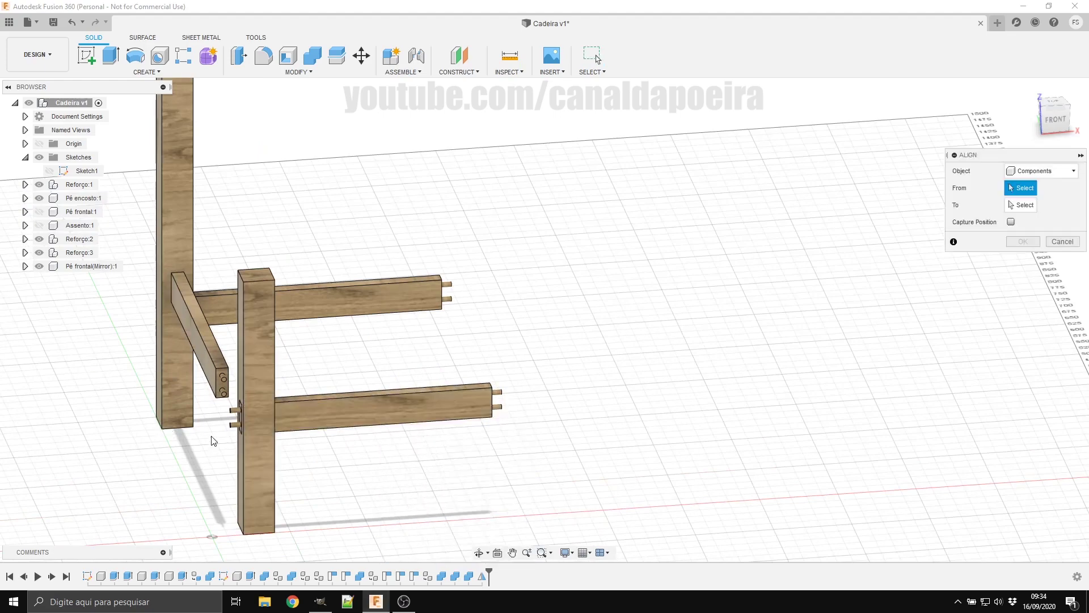
middle_click_drag(213, 441, 252, 366, "shift")
left_click(253, 350)
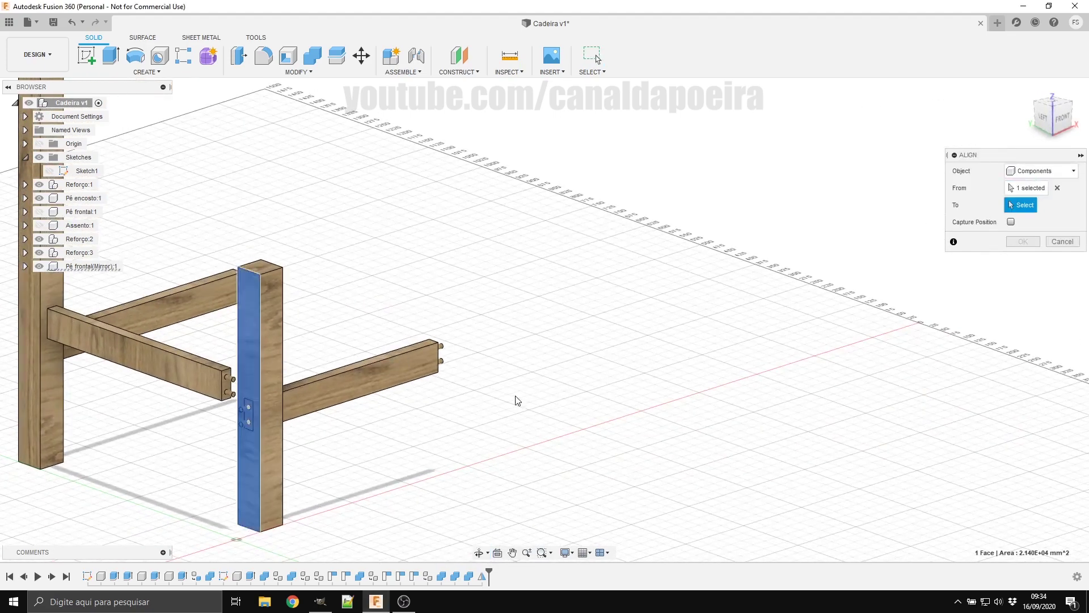
middle_click_drag(517, 401, 469, 382, "shift")
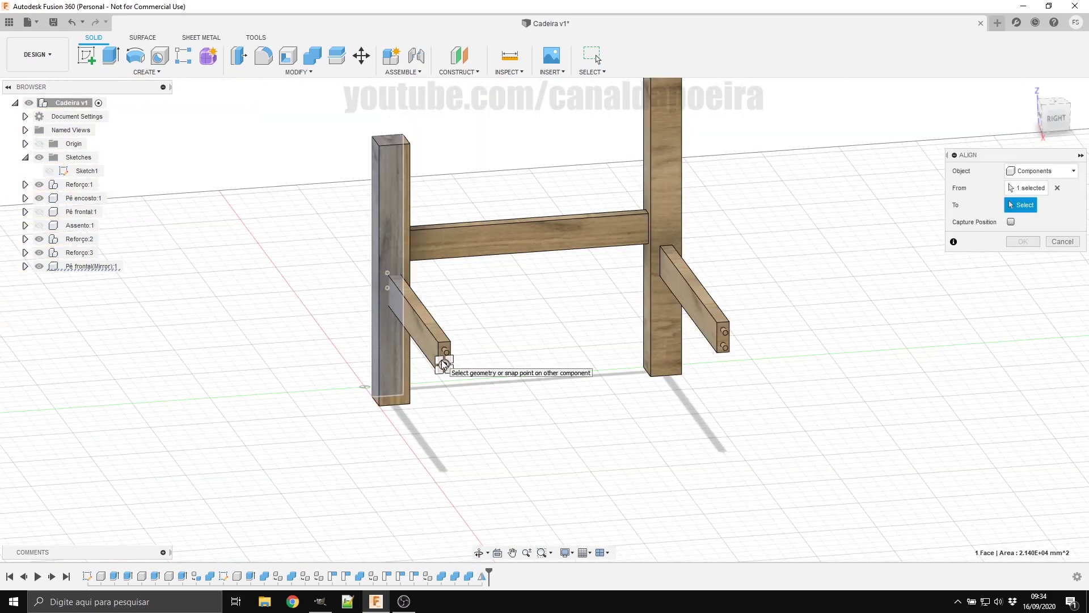
left_click(443, 364)
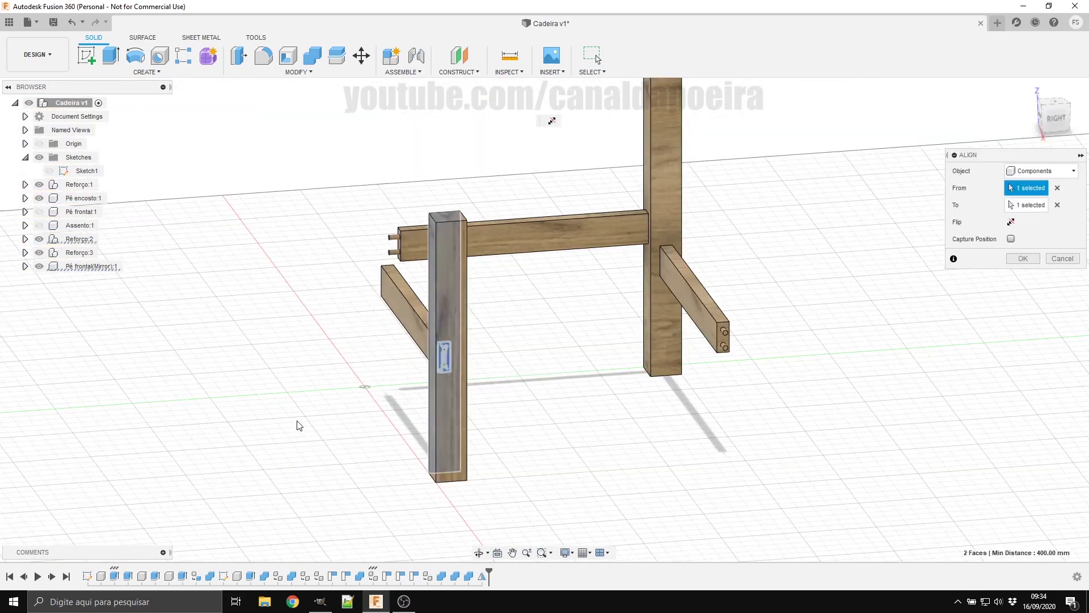
mouse_move(299, 426)
middle_mouse_down("shift")
mouse_move(322, 403)
mouse_move(360, 407)
mouse_move(360, 427)
middle_mouse_up("shift")
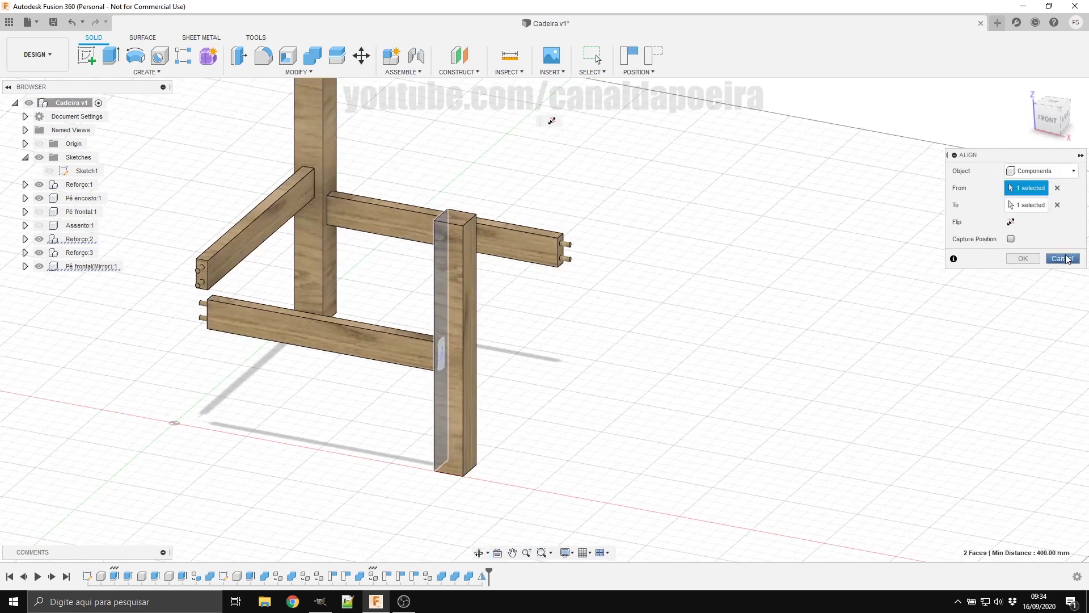
left_click(1023, 258)
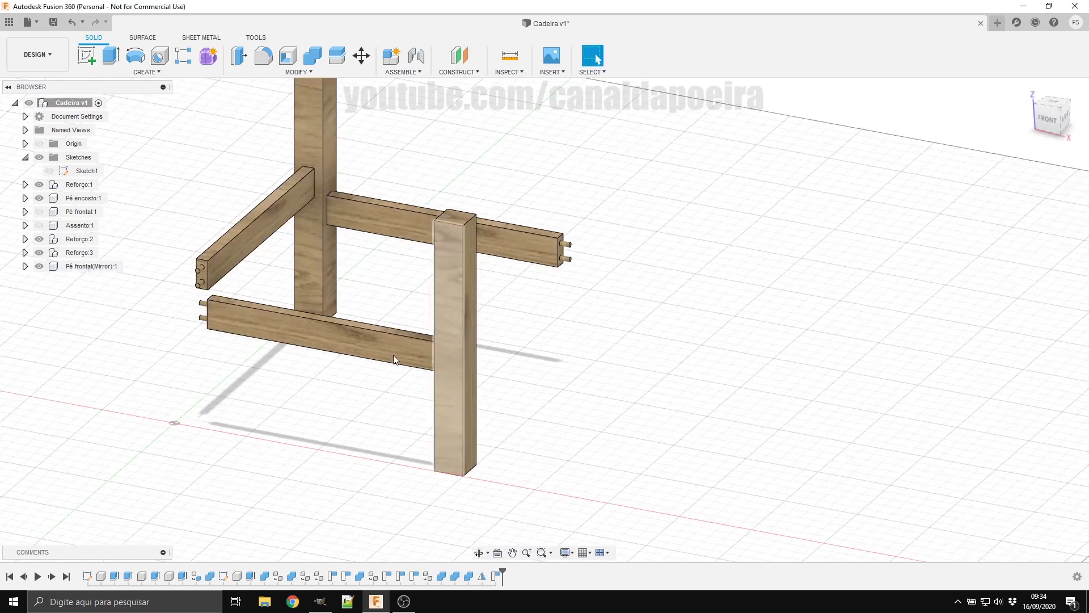
Step: Show Pé frontal:1 again and zoom out to see both front legs
left_click(39, 212)
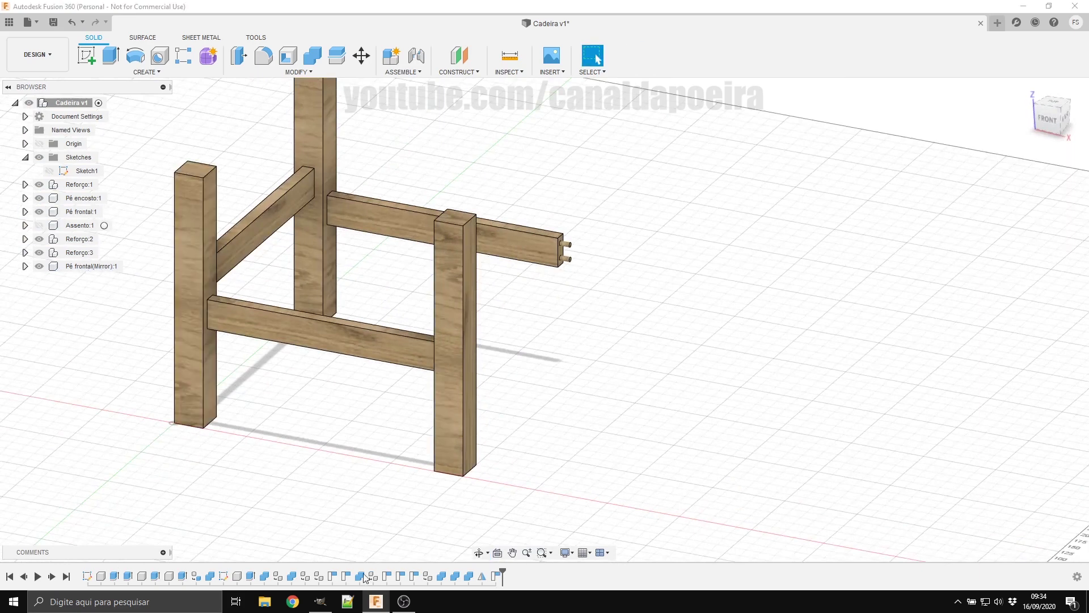
middle_click_drag(340, 548, 328, 522, "shift")
scroll(328, 522, "down", 3)
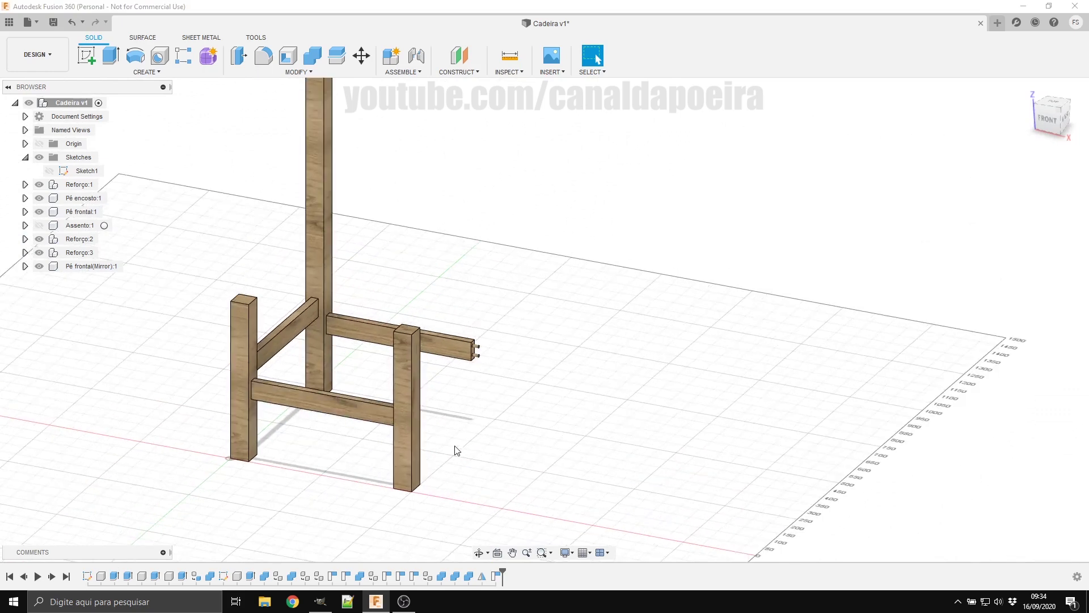
scroll(486, 537, "down", 2)
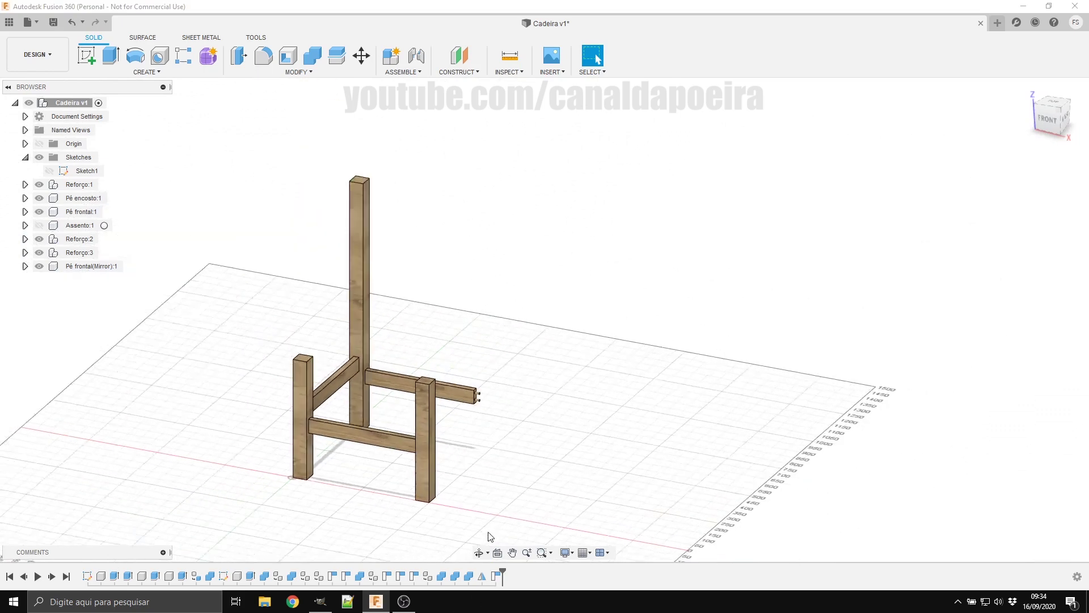
scroll(499, 491, "up", 2)
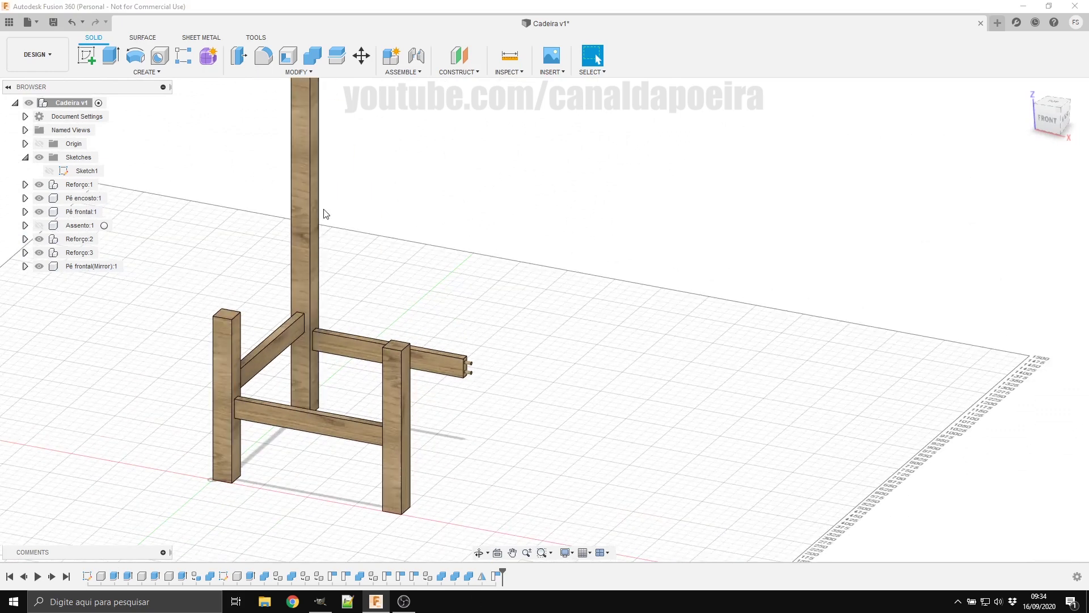
scroll(442, 323, "down", 1)
scroll(568, 343, "up", 2)
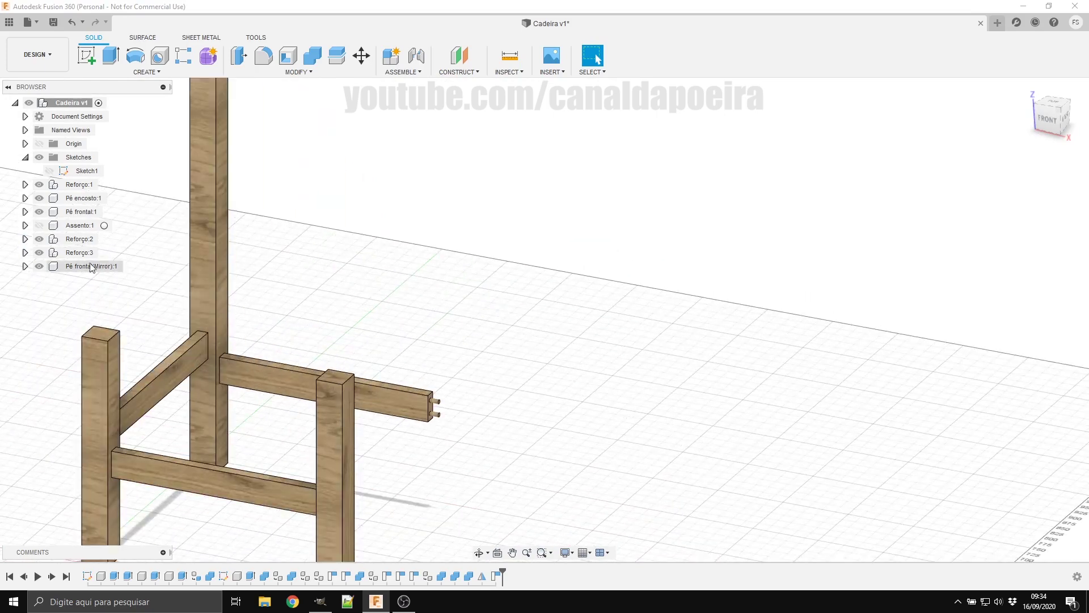
Step: Mirror the Pé encosto back leg component across its face to create a second back leg
left_click(148, 72)
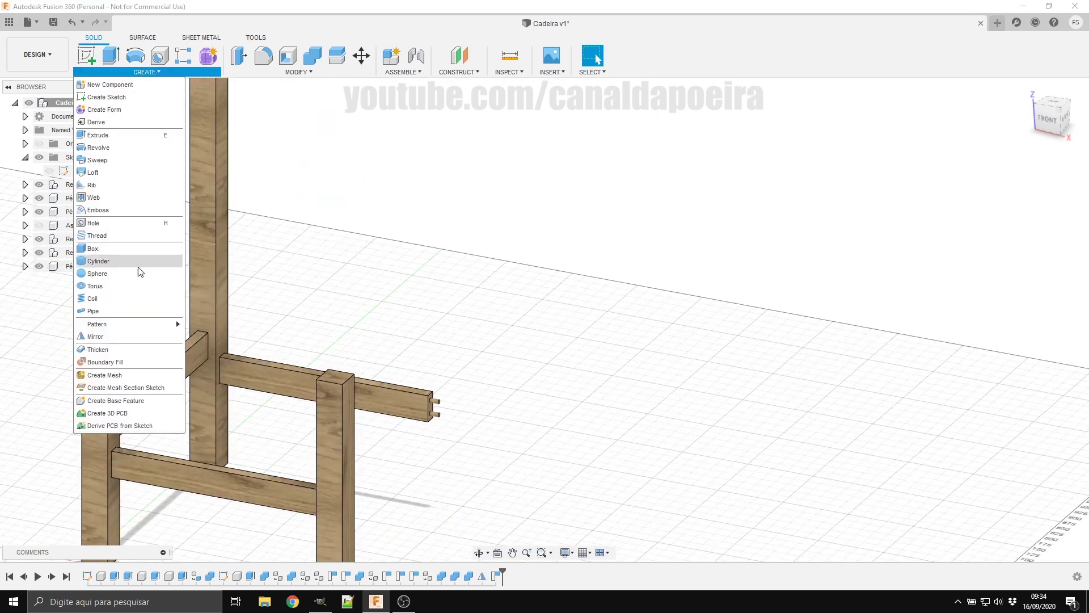
left_click(134, 338)
left_click(217, 265)
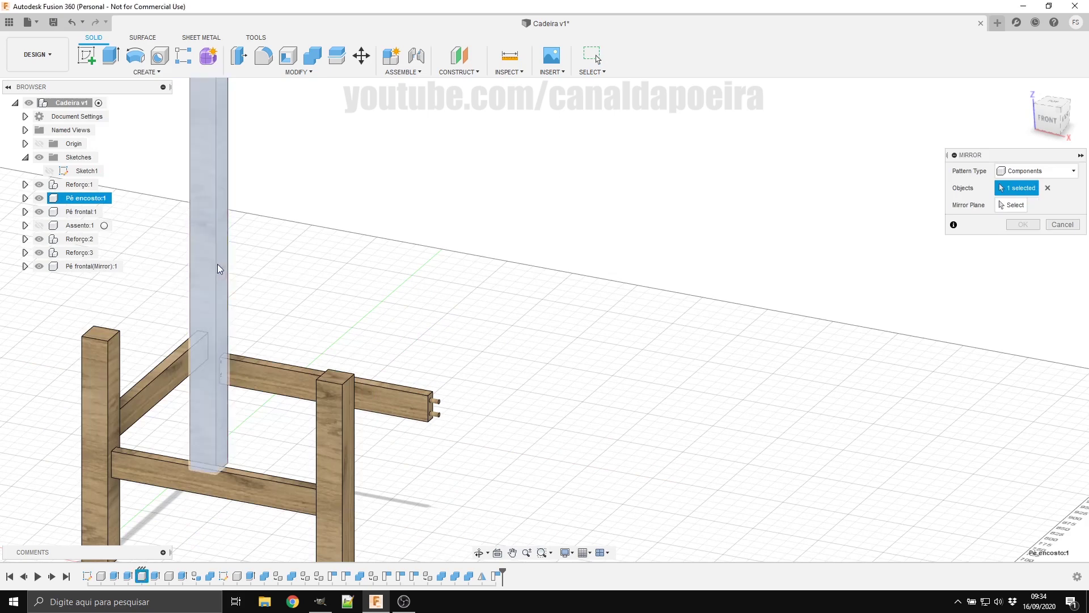
left_click(997, 206)
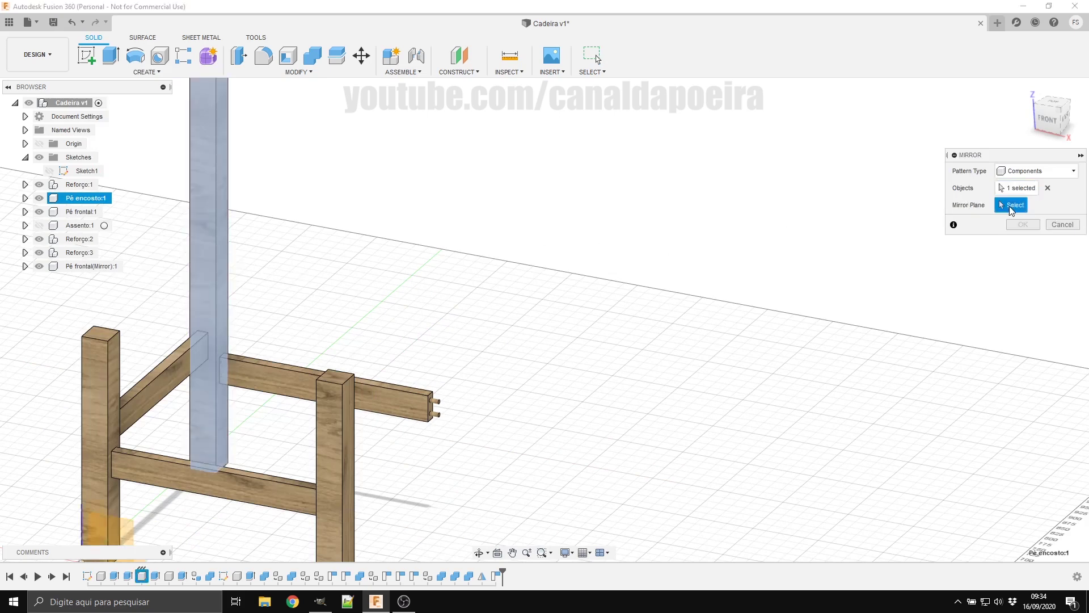
left_click(224, 241)
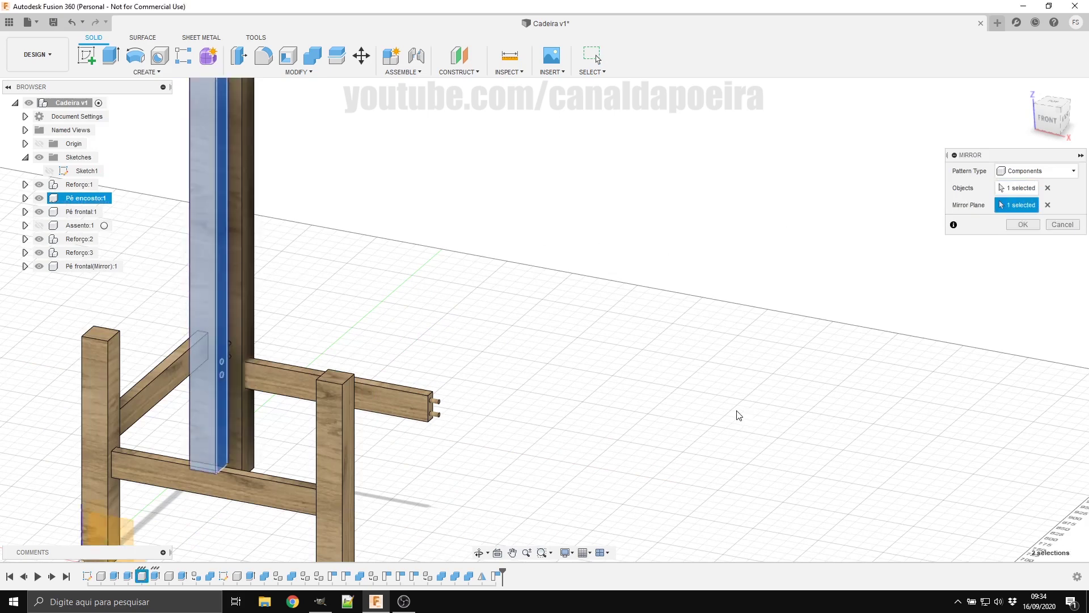
left_click(1023, 225)
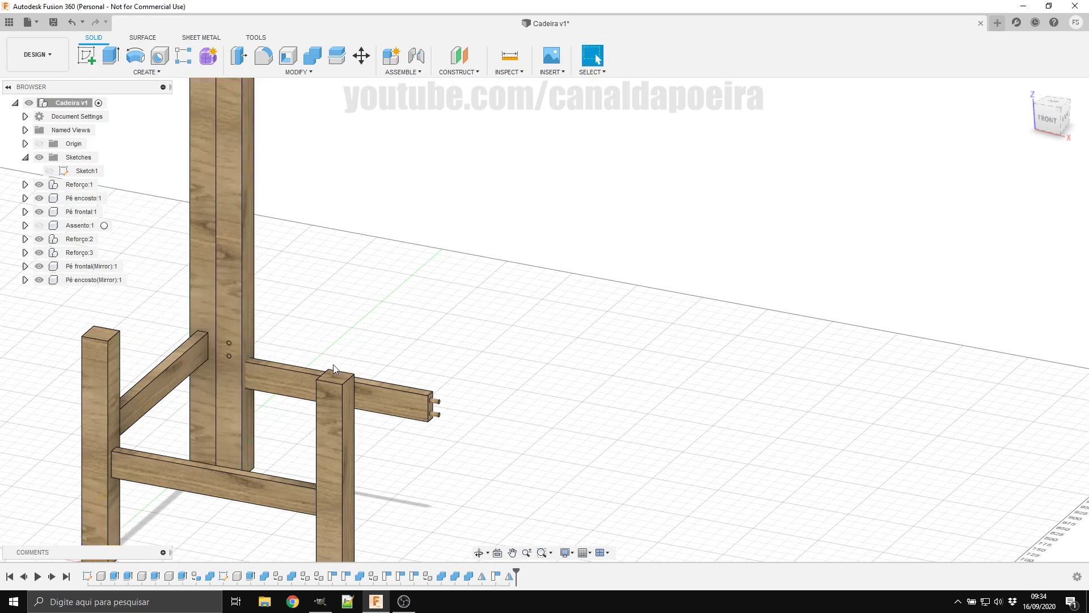
mouse_move(184, 326)
middle_mouse_down("shift")
mouse_move(236, 311)
mouse_move(241, 323)
middle_mouse_up("shift")
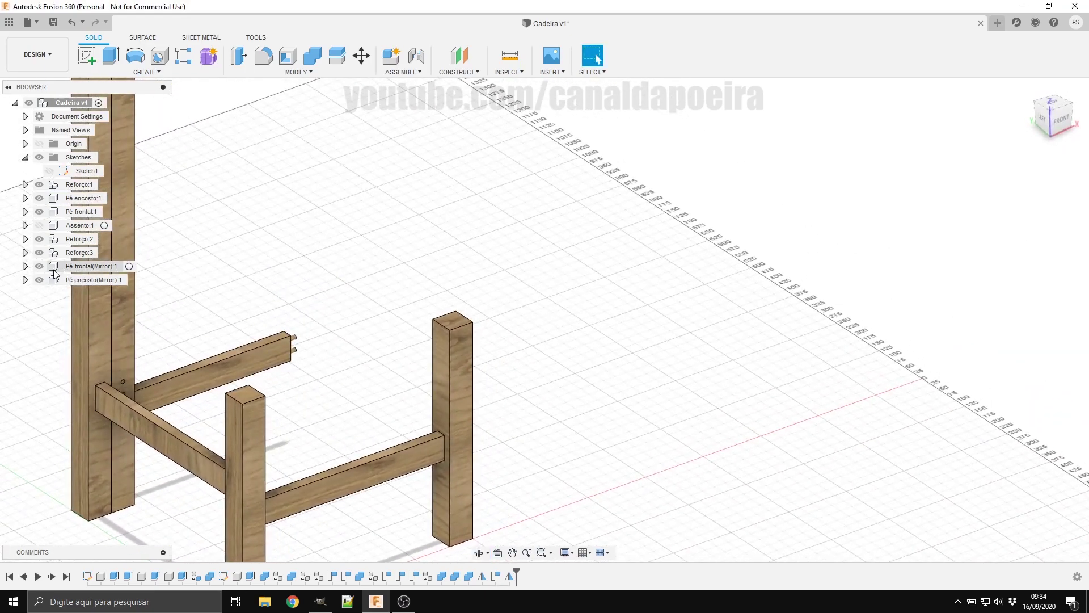
Step: Hide the original back leg and align the mirrored one onto the cross rail's dowelled end
left_click(38, 199)
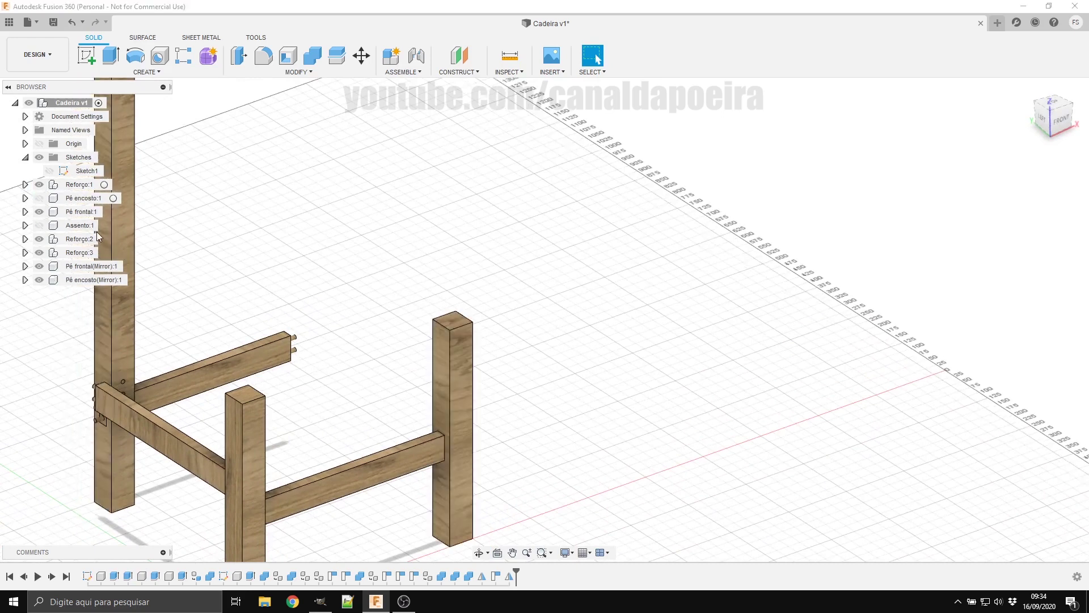
type("sa")
left_click(136, 312)
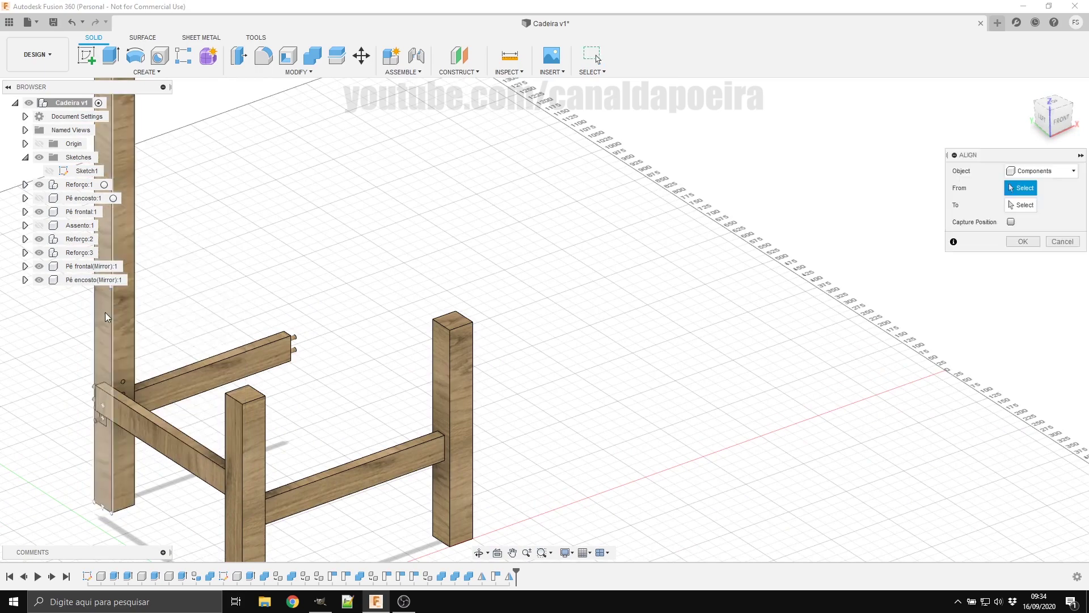
left_click(101, 319)
mouse_move(365, 377)
middle_mouse_down("shift")
mouse_move(265, 362)
mouse_move(436, 479)
middle_mouse_up("shift")
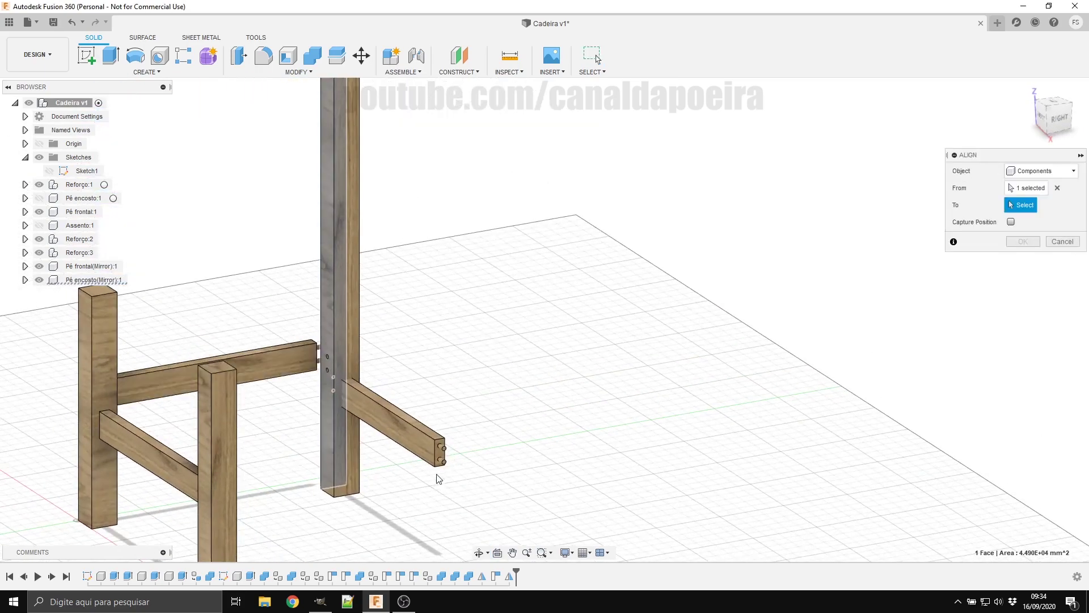
scroll(442, 444, "down", 2)
scroll(438, 448, "up", 5)
scroll(420, 442, "up", 5)
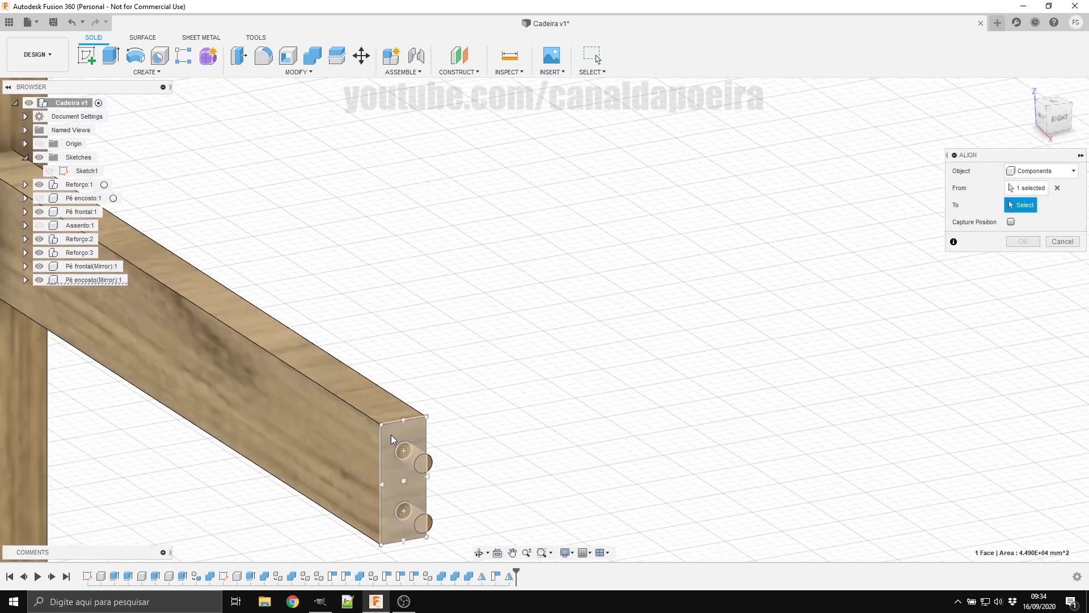
left_click(391, 434)
scroll(390, 435, "down", 3)
scroll(412, 494, "down", 3)
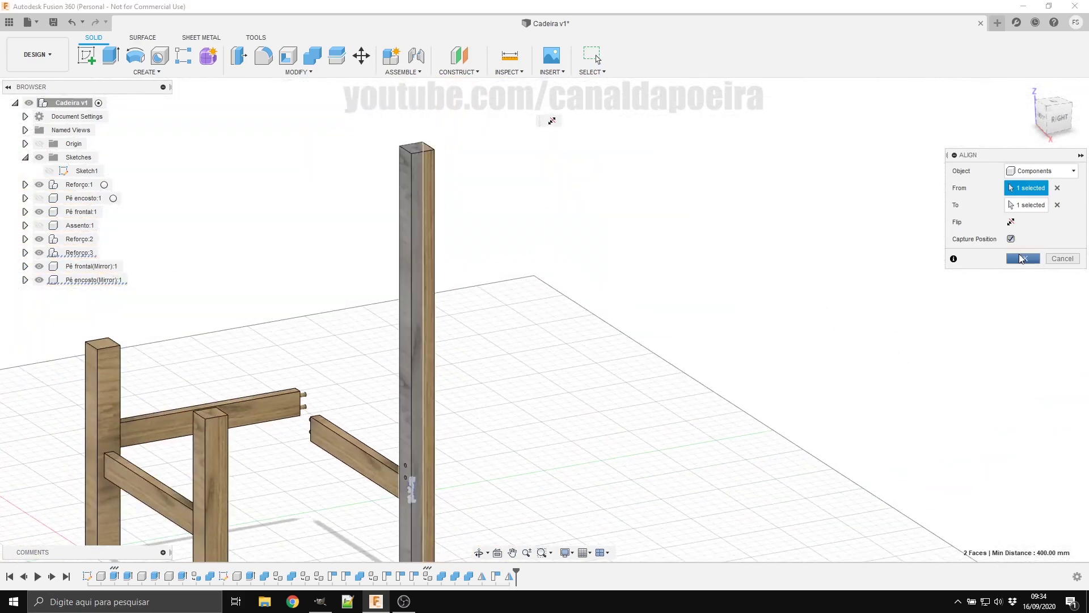
left_click(1022, 259)
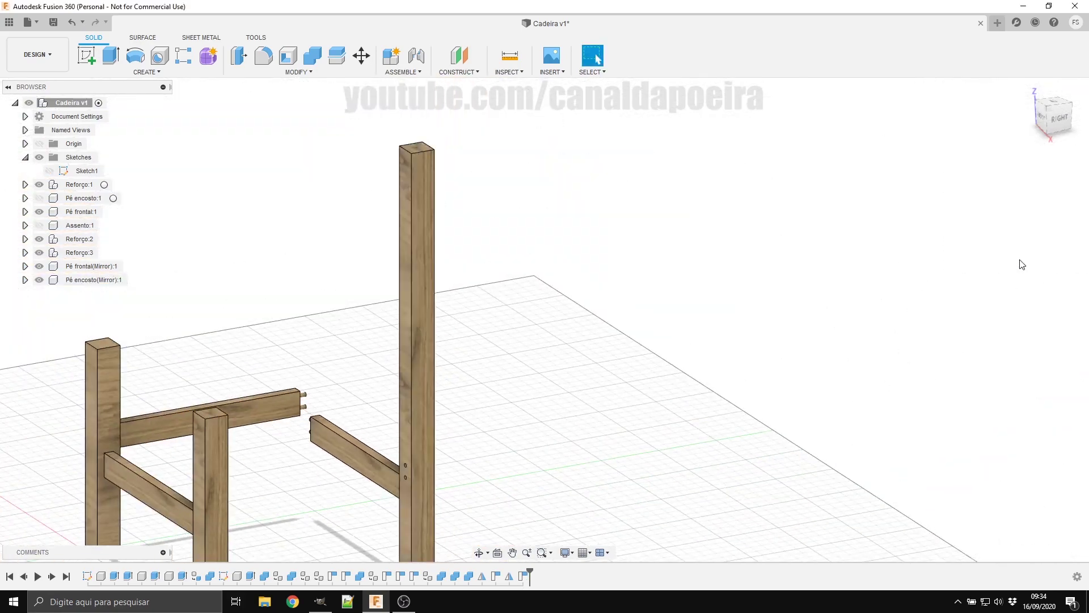
Step: Show Pé encosto:1 and the Assento:1 seat again, then zoom to fit the chair
left_click(39, 198)
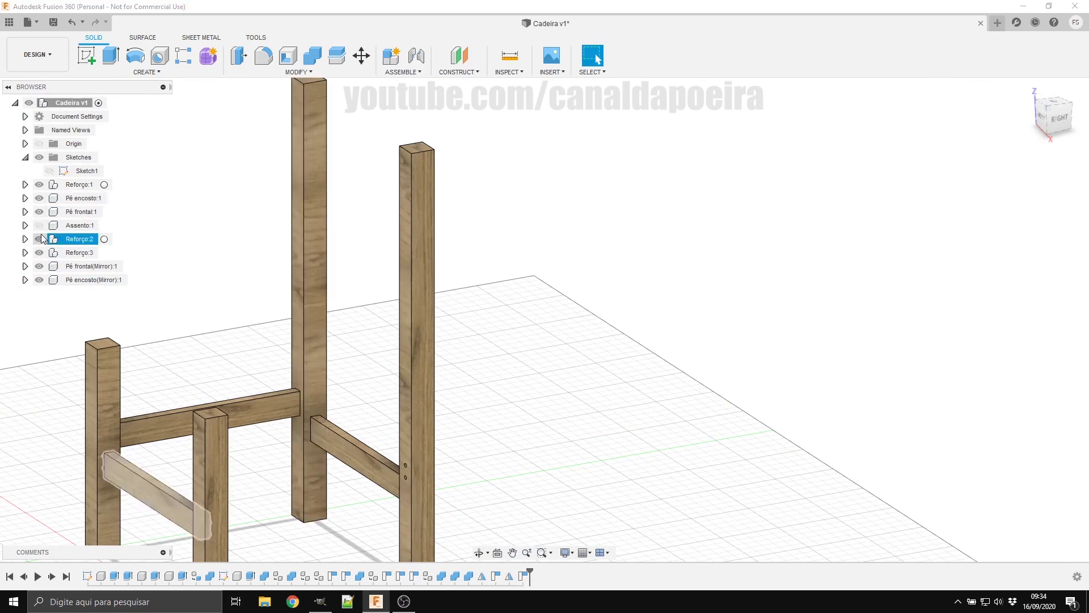
left_click(39, 225)
scroll(107, 374, "down", 5)
scroll(183, 500, "down", 3)
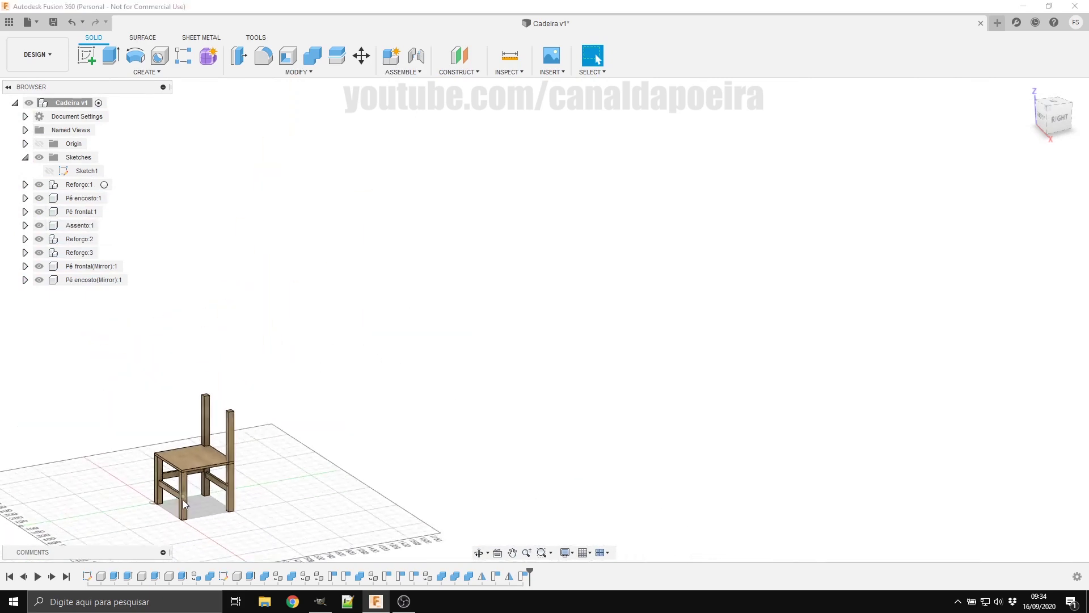
scroll(183, 500, "up", 5)
scroll(188, 475, "down", 3)
scroll(299, 430, "up", 3)
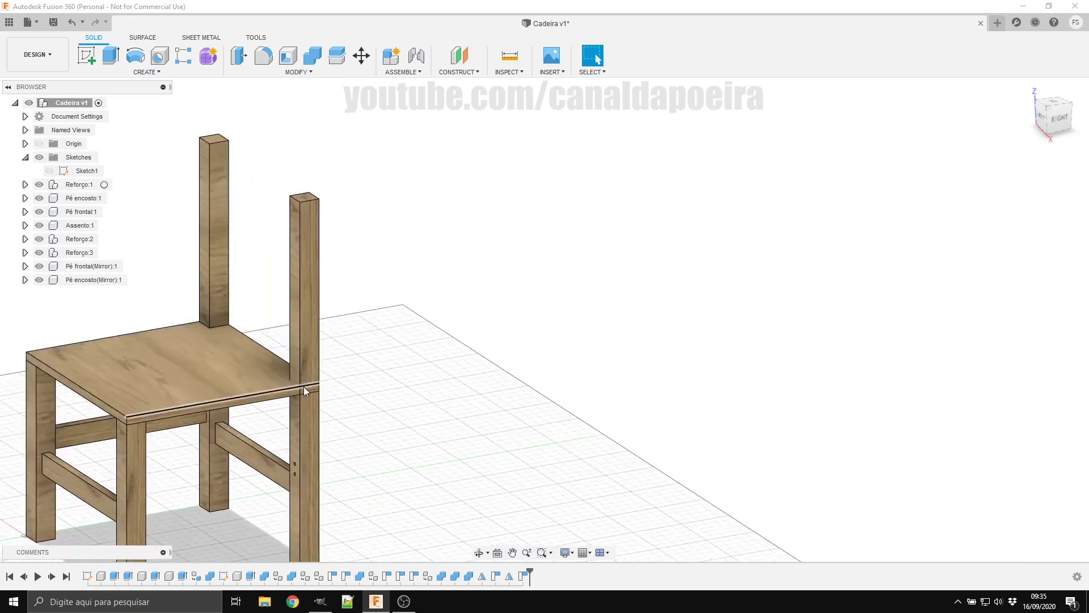
scroll(208, 454, "down", 5)
scroll(308, 511, "up", 6)
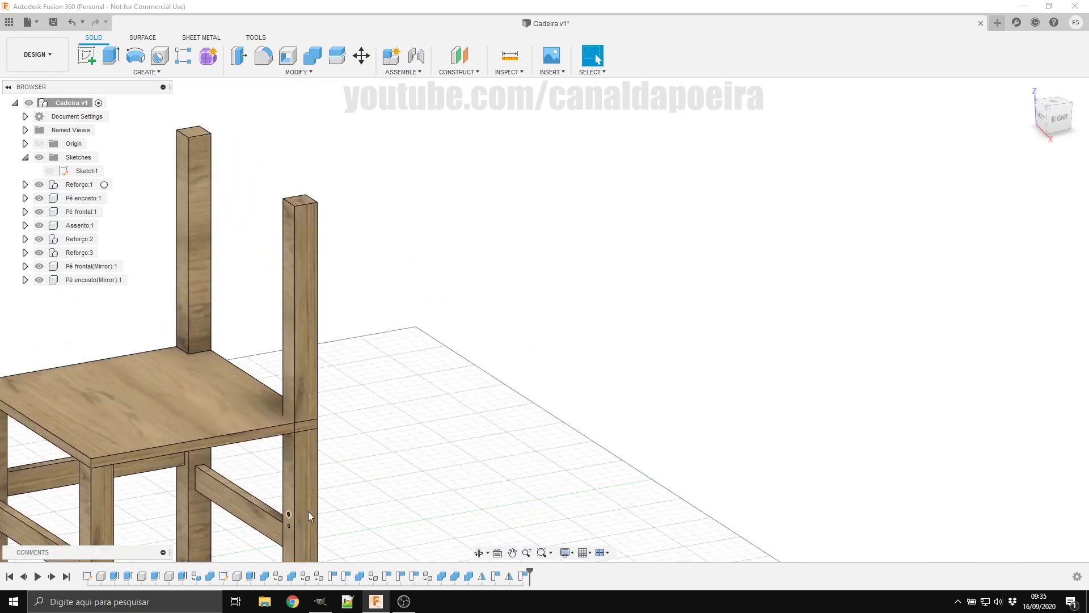
Step: Combine-cut the seat with the mirrored back leg as tool body, keeping the leg
left_click(313, 56)
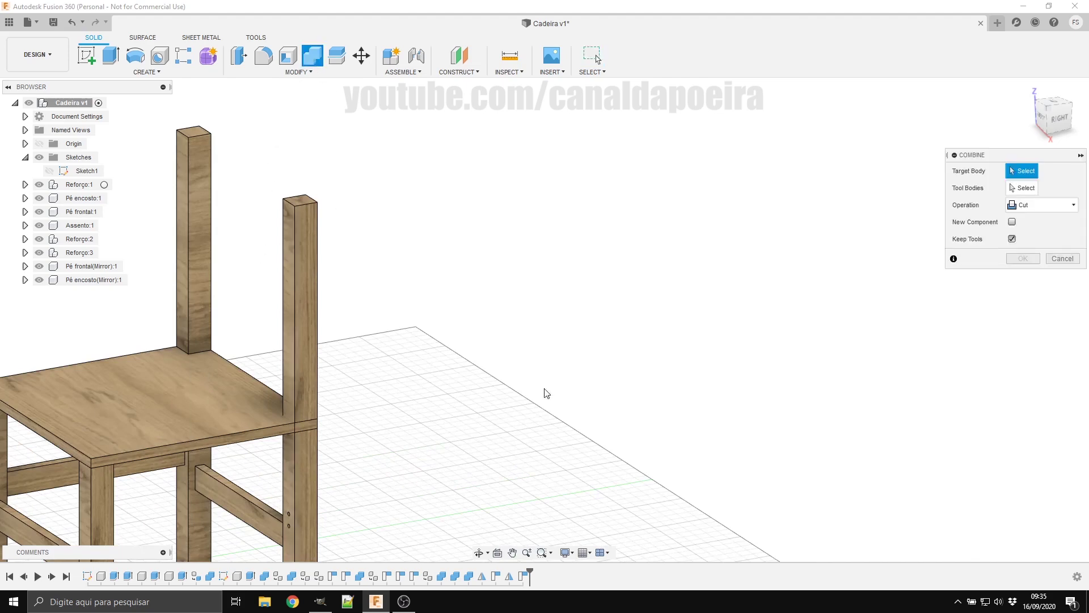
left_click(198, 417)
left_click(307, 369)
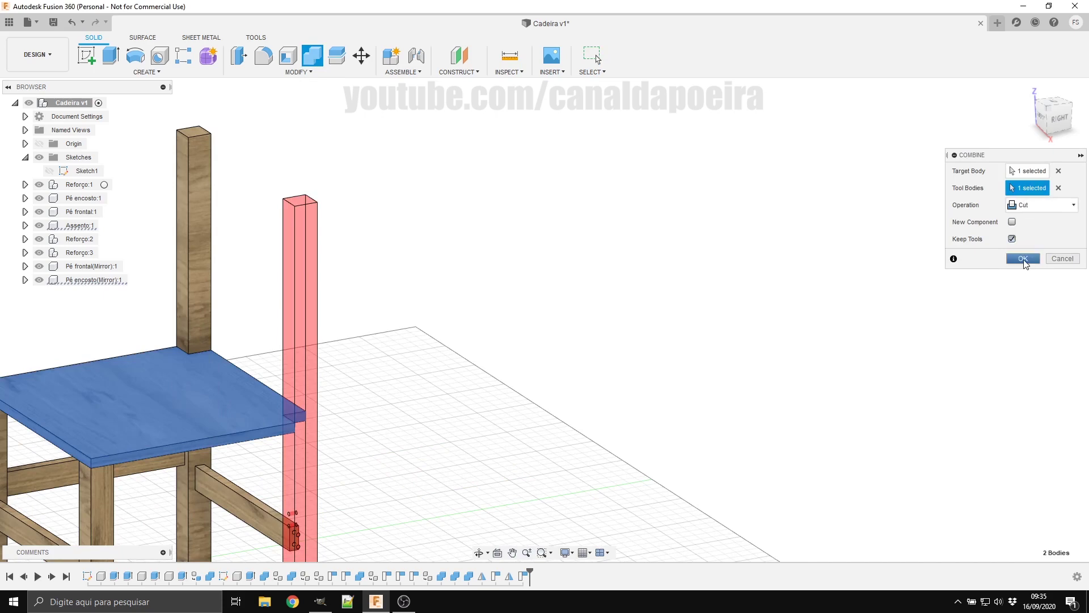
left_click(1023, 258)
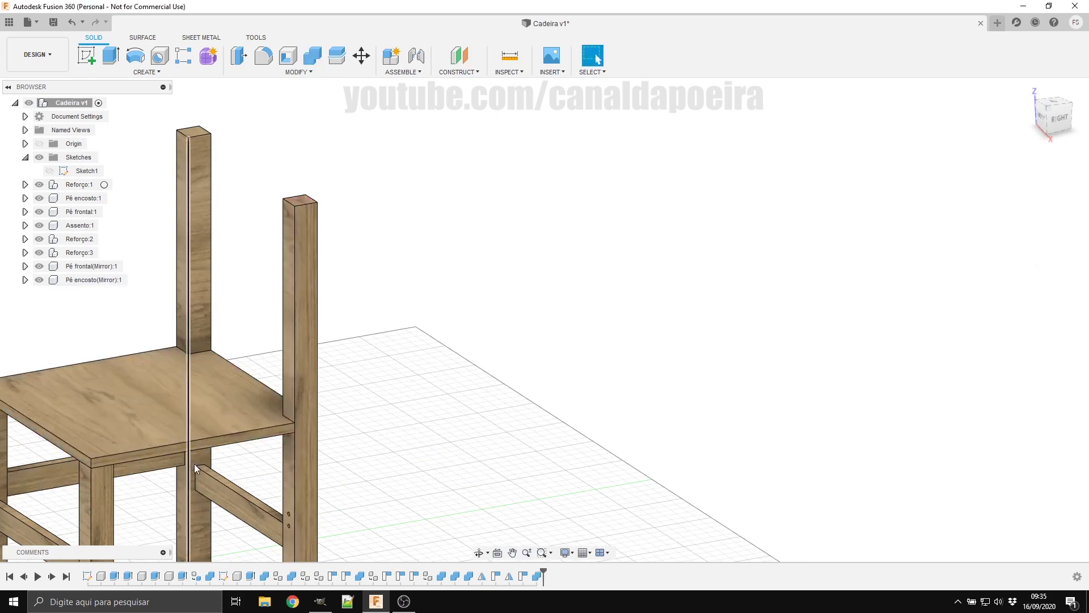
Step: Orbit to a front view and select the upper side rail component Reforço:1
scroll(194, 464, "down", 2)
scroll(218, 407, "down", 2)
scroll(226, 518, "up", 2)
scroll(216, 482, "up", 3)
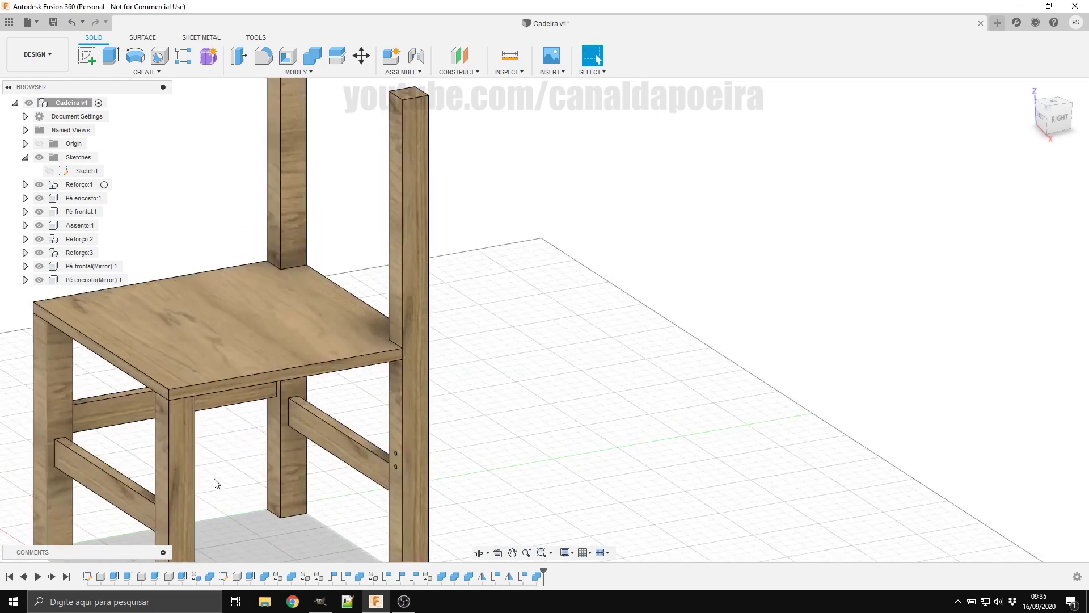
mouse_move(169, 491)
middle_mouse_down("shift")
mouse_move(209, 483)
mouse_move(192, 487)
middle_mouse_up("shift")
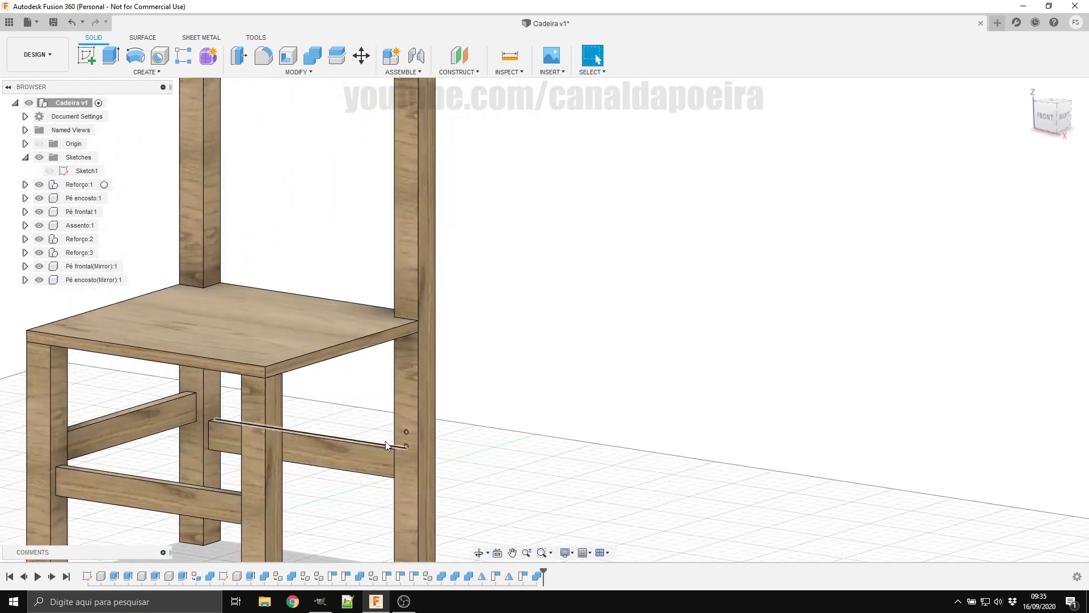
left_click(137, 418)
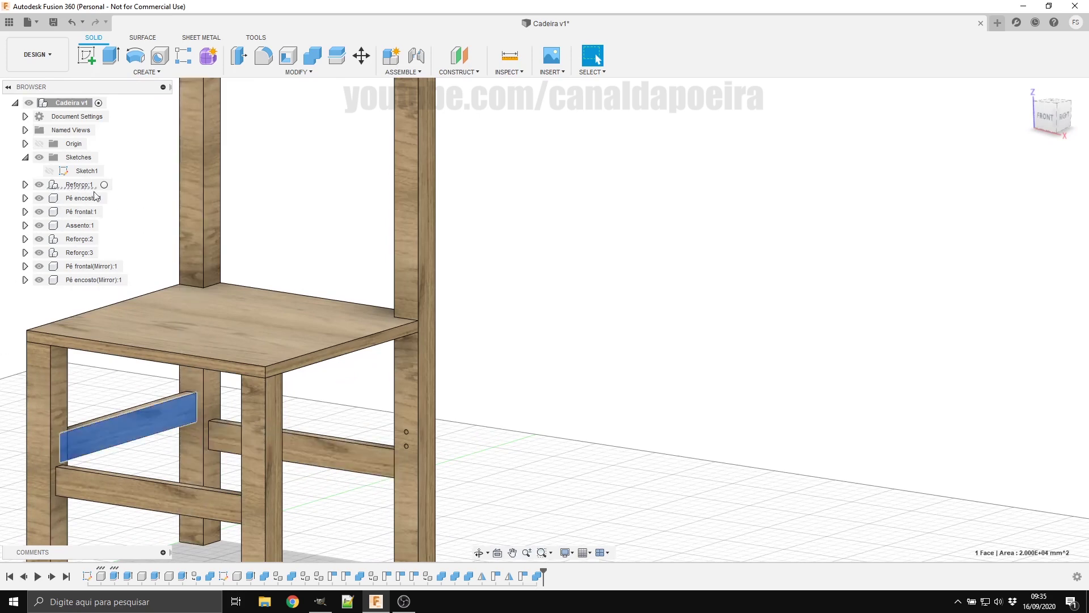
left_click(79, 184)
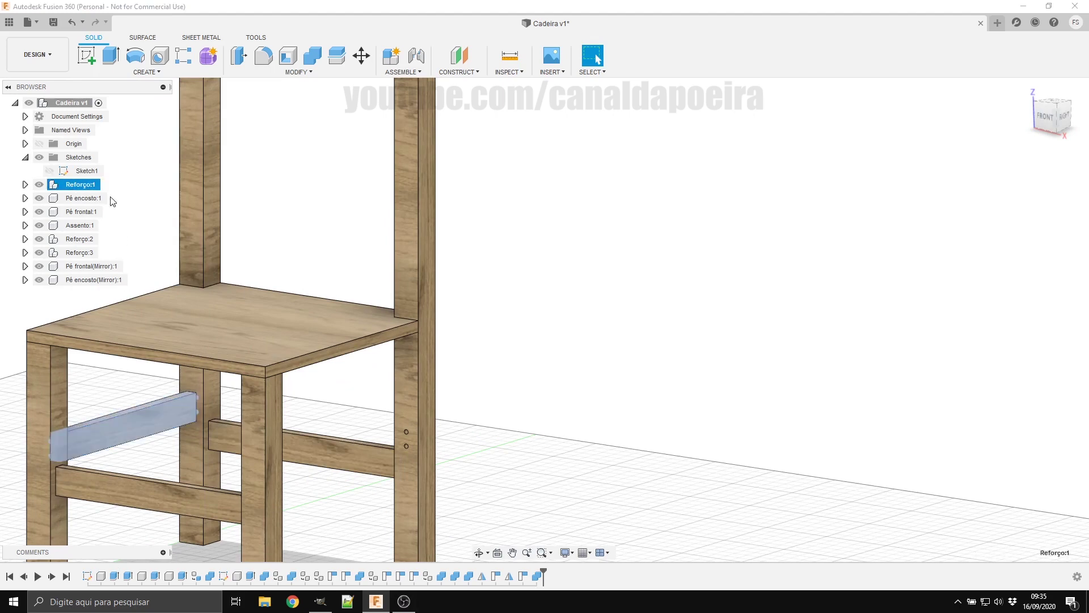
Step: Paste a copy of the side rail into the chair assembly as Reforço:4
left_click(66, 103)
key("ctrl+v")
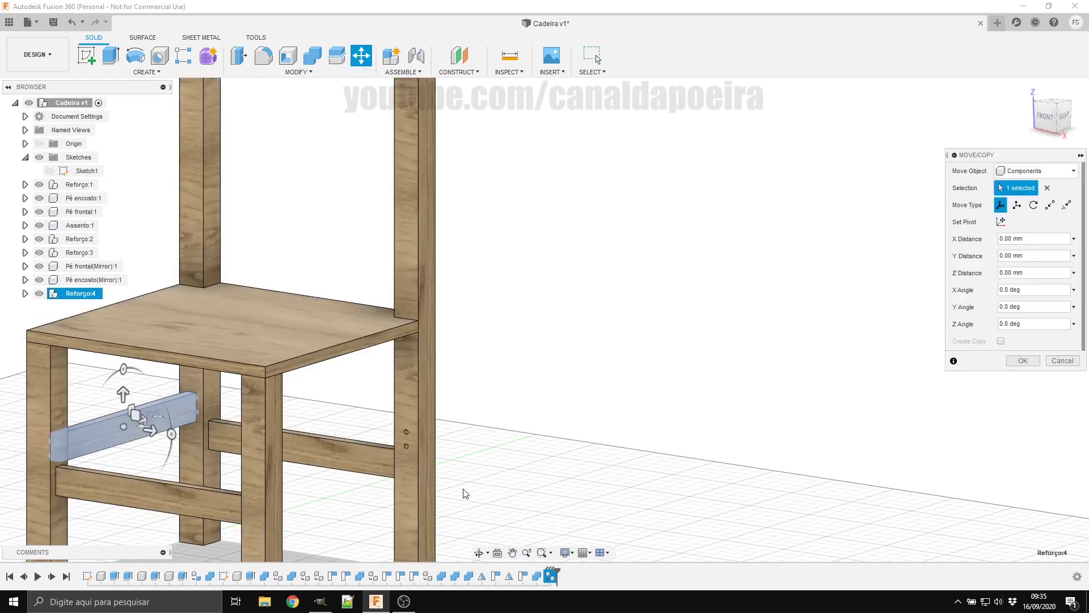
scroll(457, 505, "down", 4)
scroll(457, 505, "up", 5)
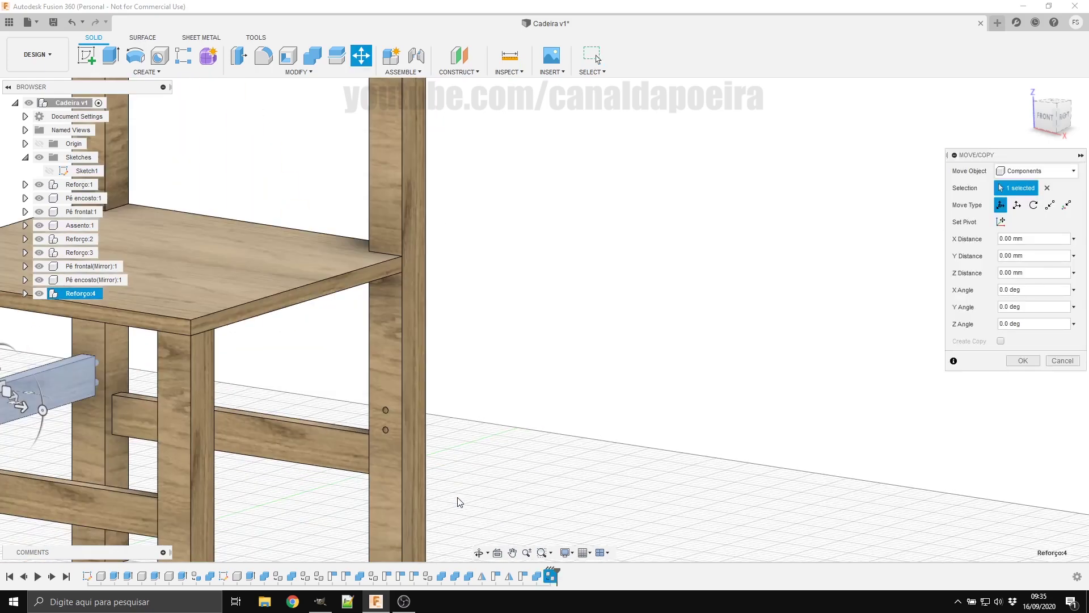
Step: Start a point-to-point move of Reforço:4 with its dowel end as the origin point
left_click(1050, 205)
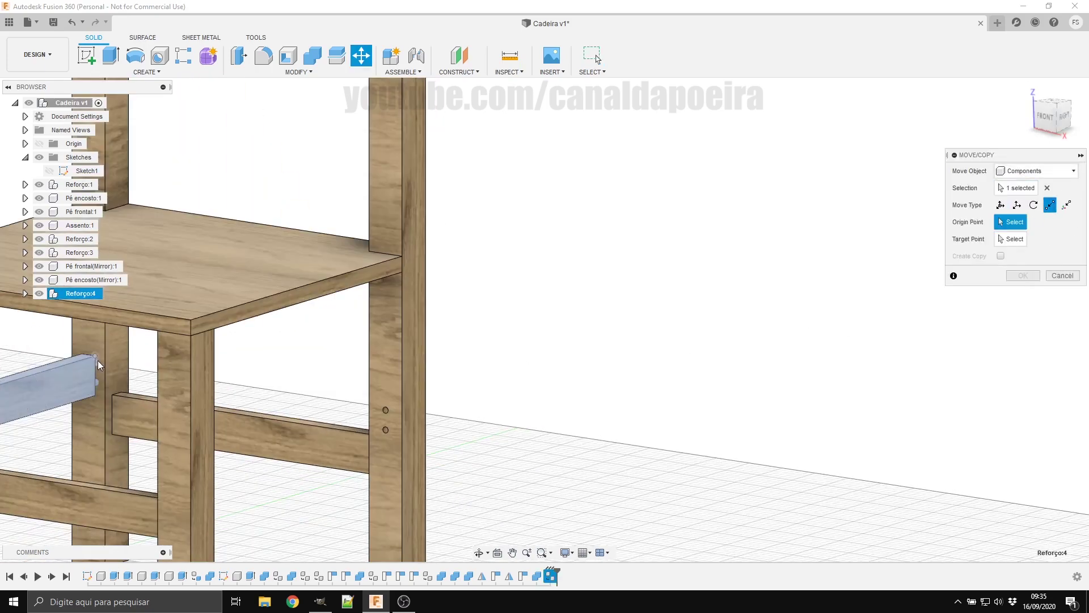
scroll(98, 359, "down", 4)
scroll(511, 255, "up", 8)
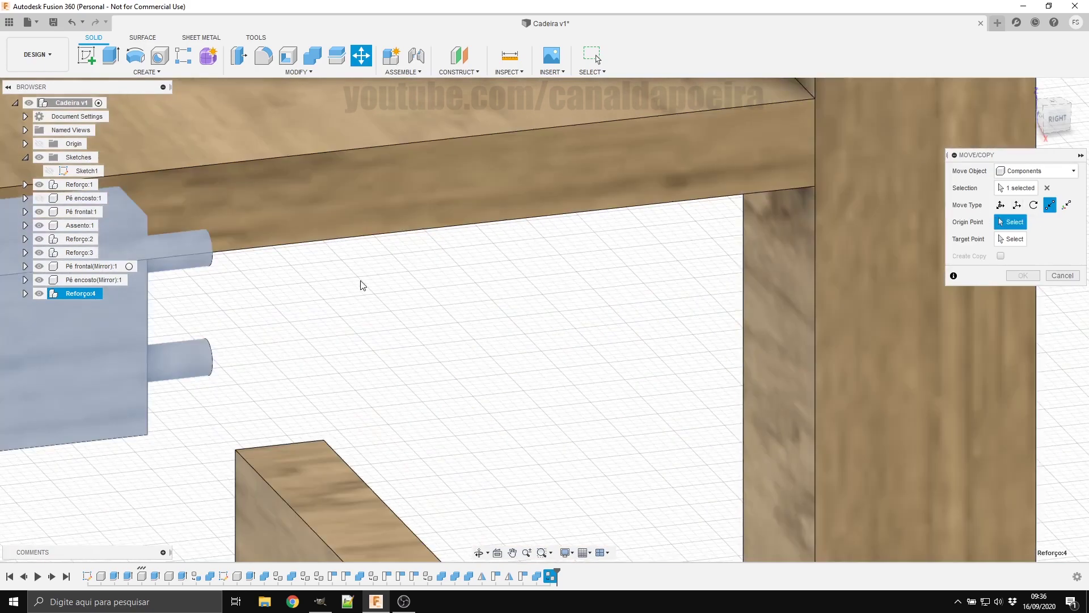
scroll(374, 318, "down", 2)
scroll(370, 333, "down", 4)
scroll(800, 464, "up", 3)
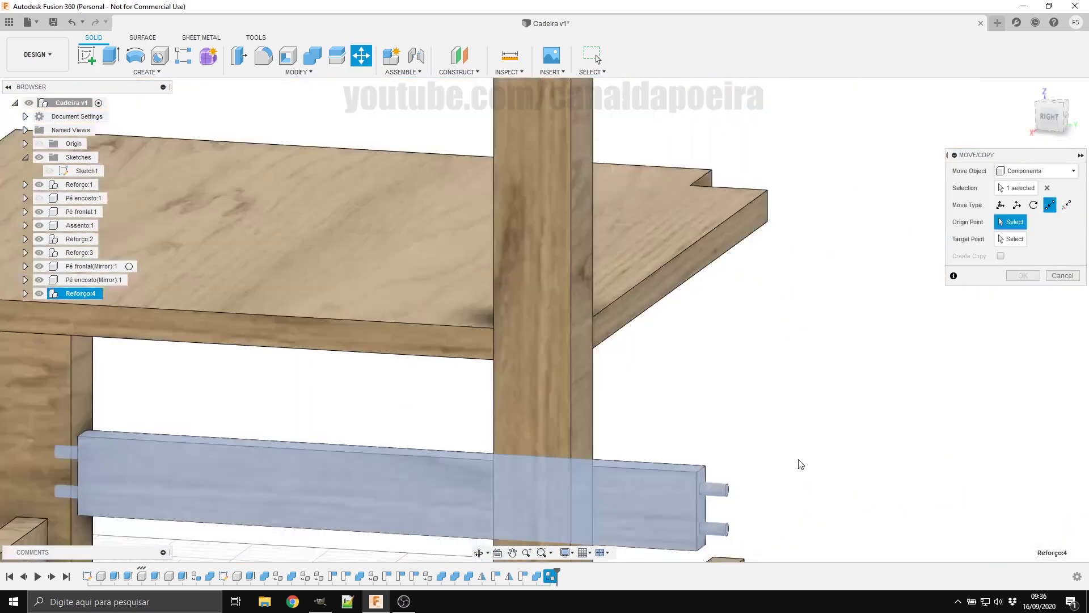
scroll(800, 464, "up", 4)
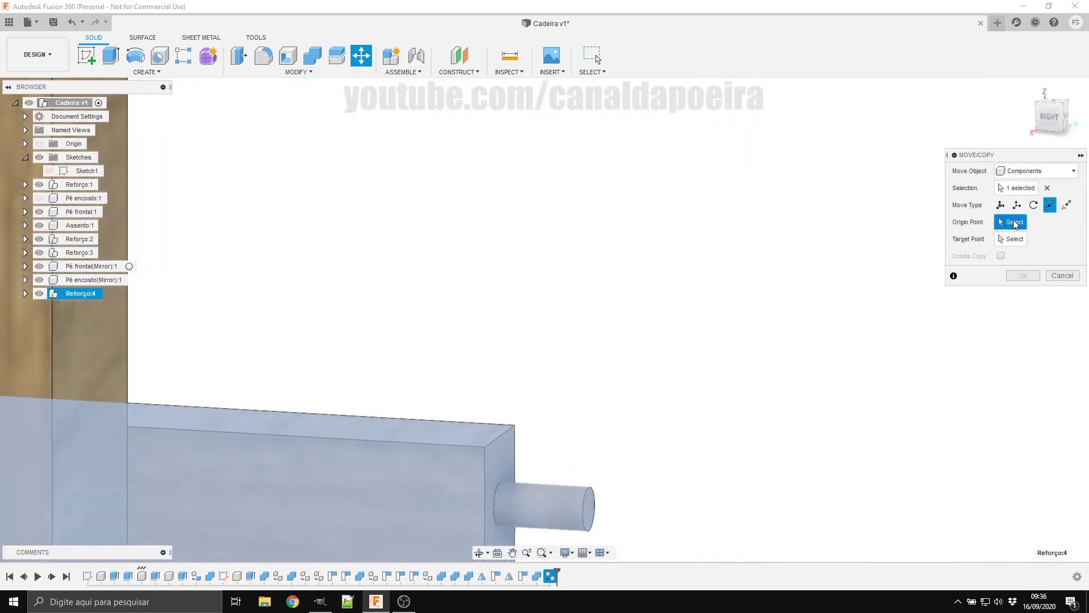
left_click(497, 502)
scroll(386, 537, "down", 3)
scroll(369, 526, "down", 2)
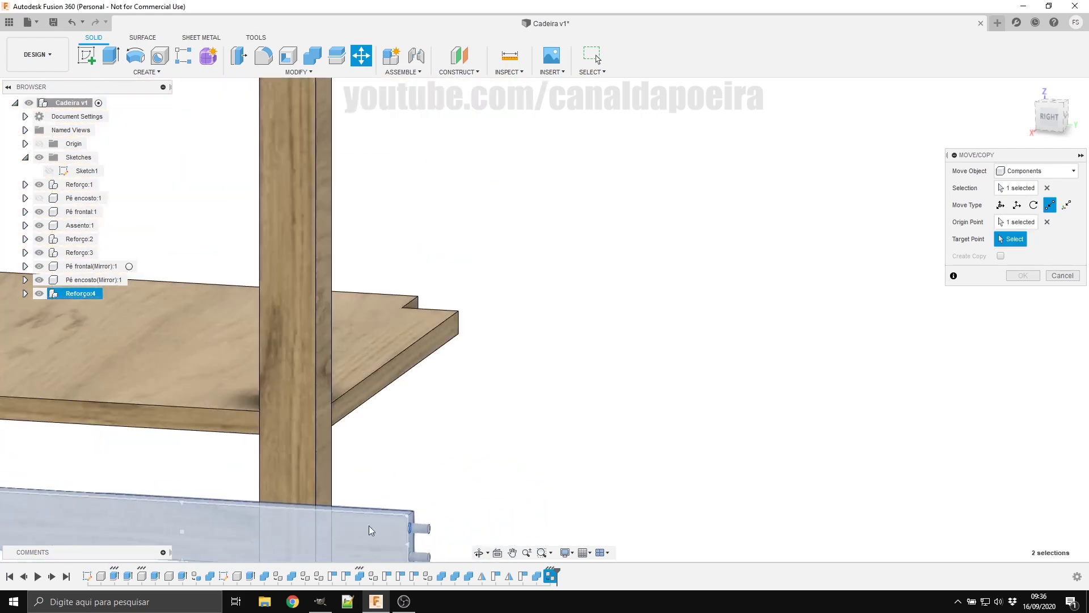
scroll(310, 511, "up", 5)
scroll(310, 511, "down", 3)
scroll(369, 528, "down", 2)
scroll(384, 535, "up", 2)
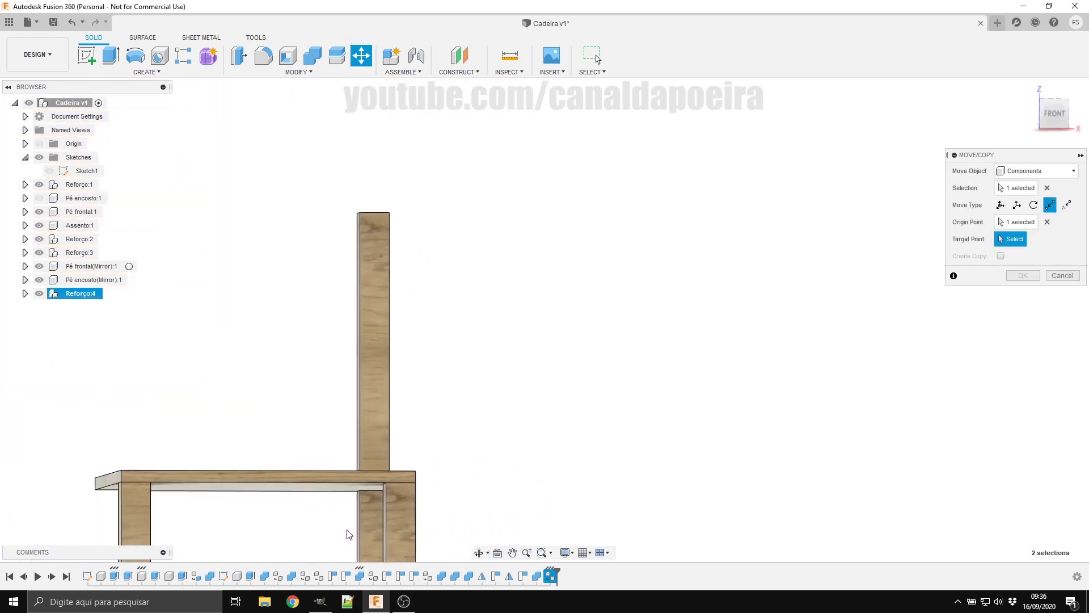
Step: Snap the rail's dowel onto the back-leg hole and confirm the new position
mouse_move(384, 534)
middle_mouse_down("shift")
mouse_move(408, 505)
mouse_move(437, 535)
mouse_move(369, 535)
mouse_move(324, 557)
mouse_move(350, 554)
middle_mouse_up("shift")
scroll(350, 554, "down", 1)
scroll(358, 510, "down", 3)
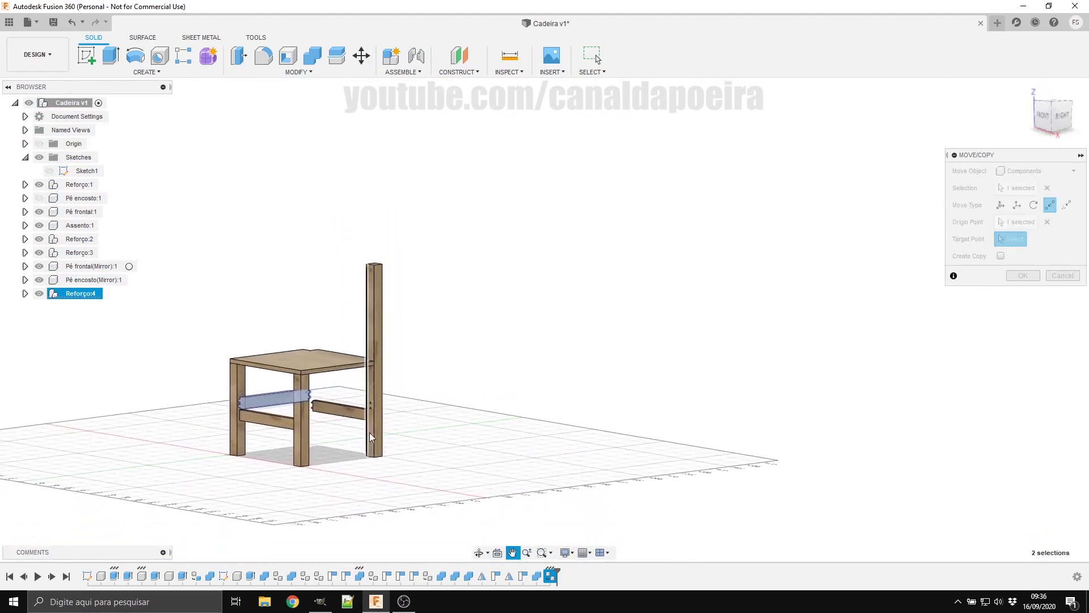
scroll(370, 419, "down", 1)
scroll(370, 409, "up", 5)
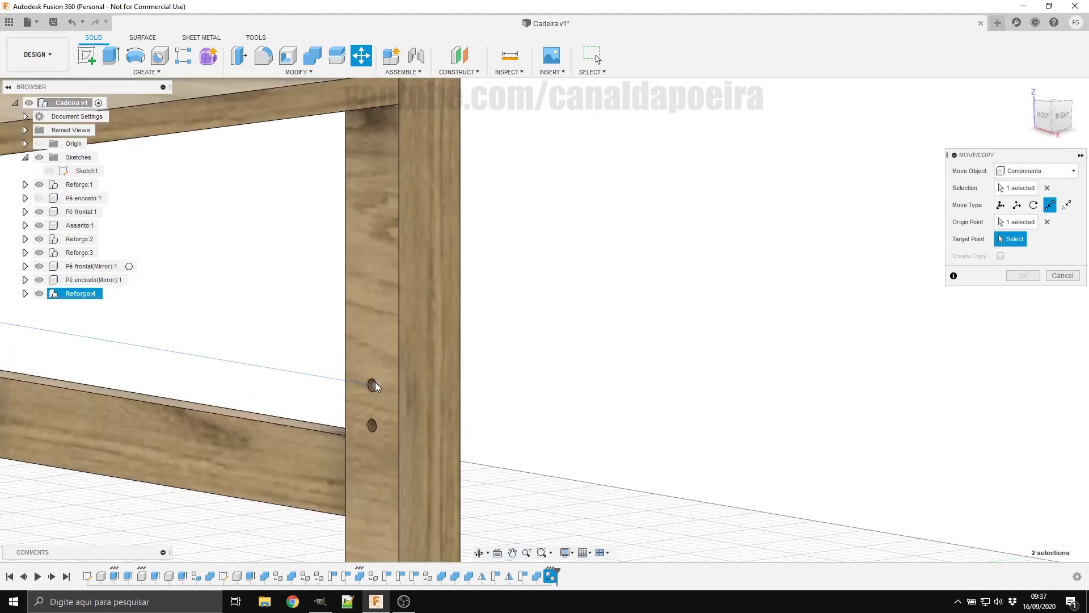
left_click(375, 383)
mouse_move(375, 382)
middle_mouse_down("shift")
mouse_move(486, 433)
mouse_move(190, 444)
mouse_move(322, 502)
middle_mouse_up("shift")
scroll(189, 445, "down", 5)
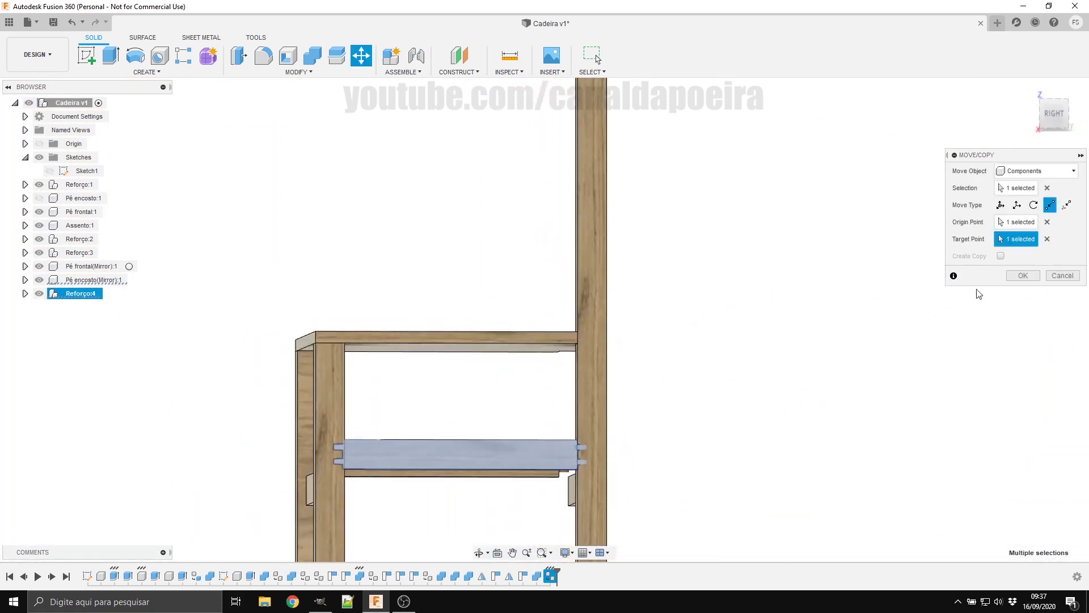
left_click(1025, 274)
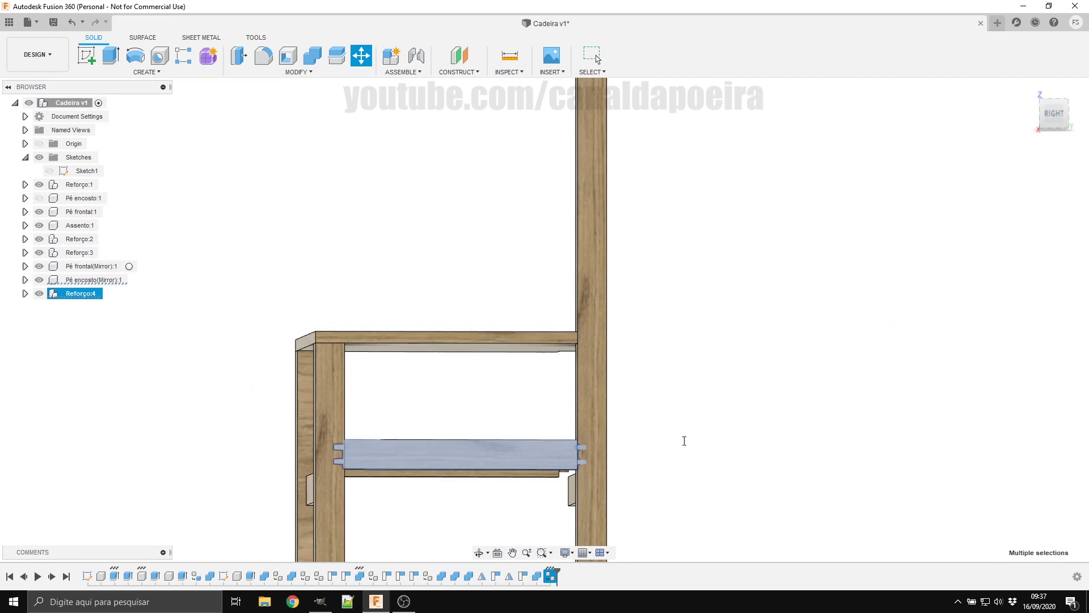
key("Escape")
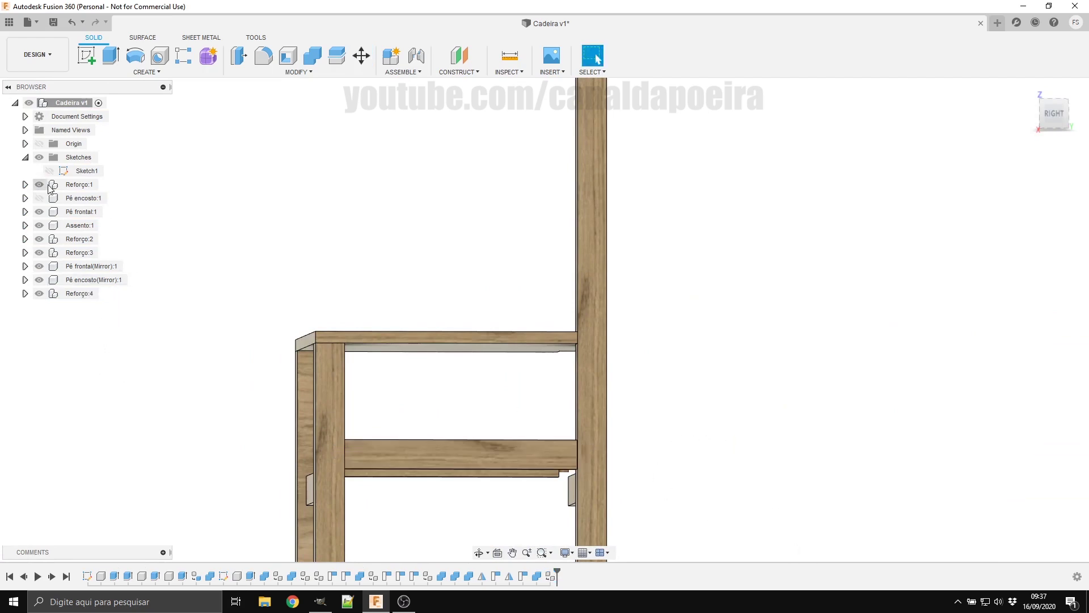
Step: Unhide the back leg Pé encosto:1 from the Browser
left_click(37, 198)
middle_click_drag(528, 498, 529, 495, "shift")
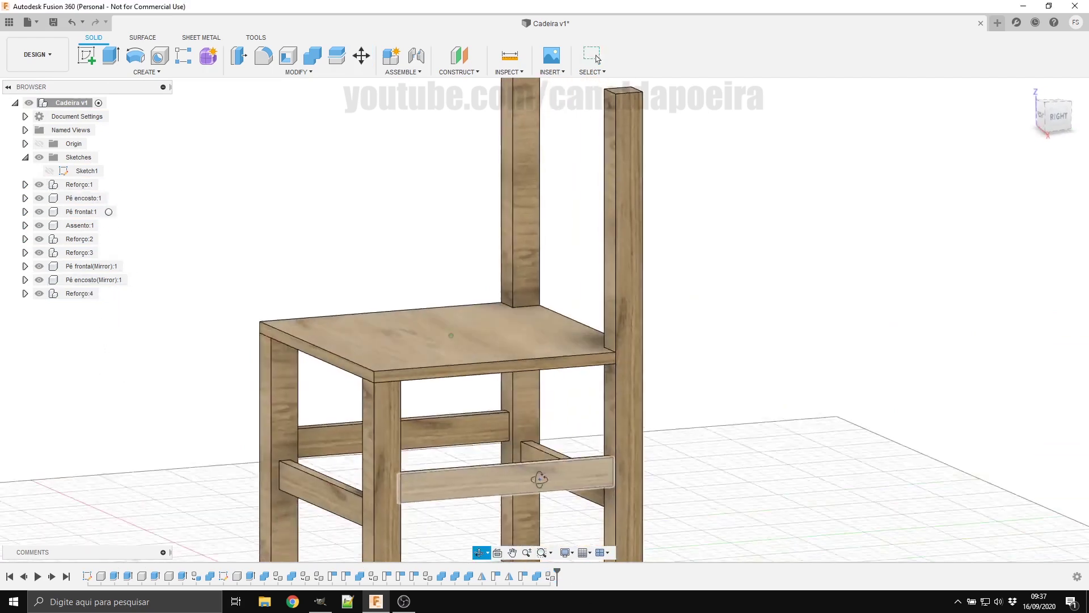
scroll(595, 516, "down", 5)
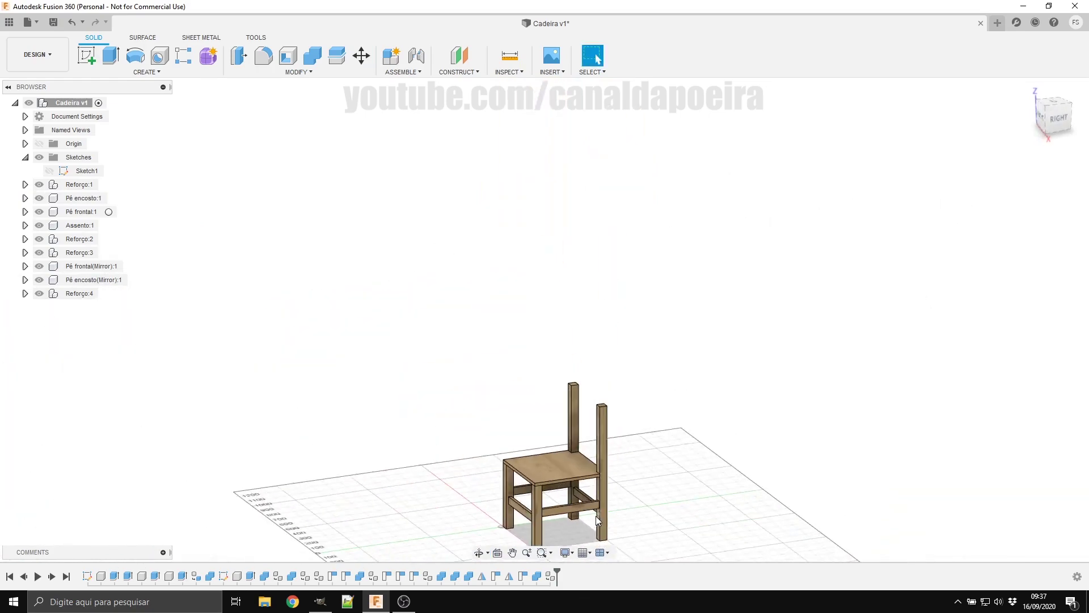
scroll(633, 526, "up", 2)
scroll(676, 515, "up", 2)
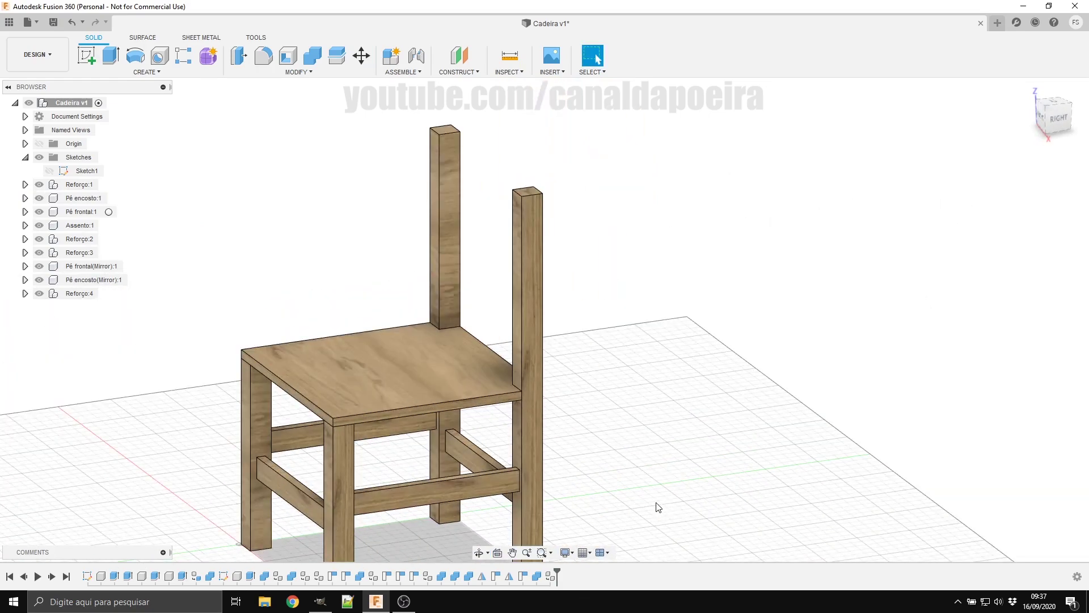
Step: Pan, zoom and orbit to inspect the complete chair from behind
middle_click_drag(659, 507, 459, 480)
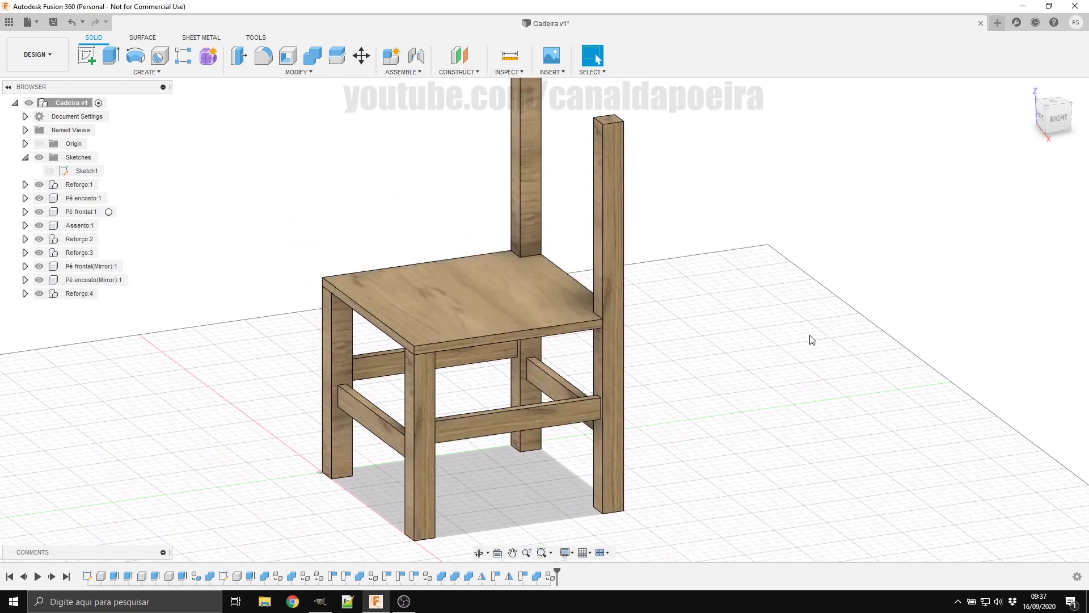
scroll(812, 340, "down", 3)
scroll(764, 325, "up", 1)
scroll(716, 288, "up", 3)
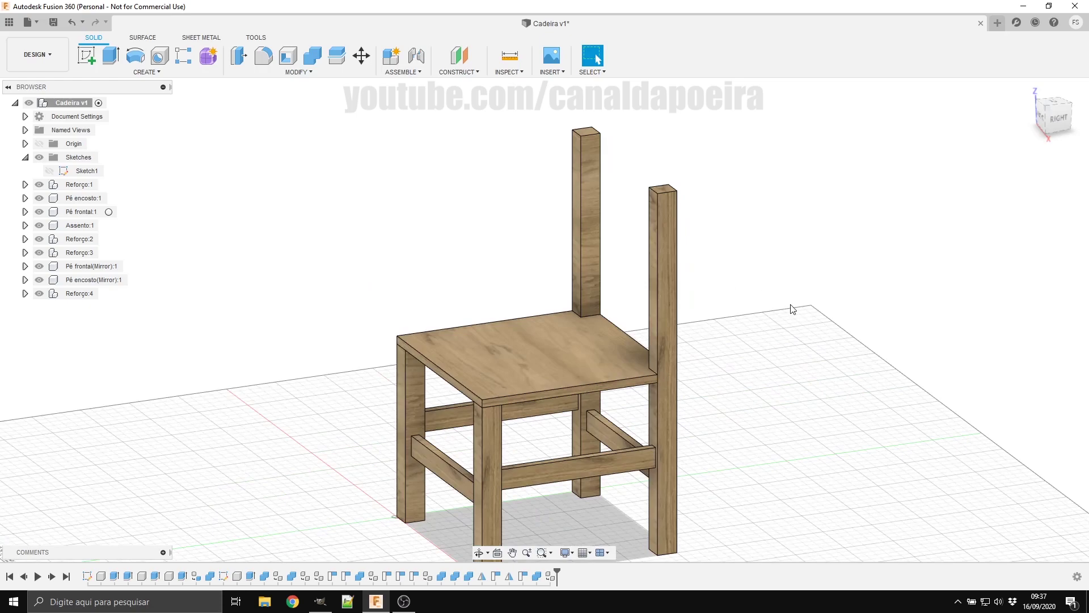
mouse_move(792, 309)
middle_mouse_down("shift")
mouse_move(716, 307)
mouse_move(659, 455)
middle_mouse_up("shift")
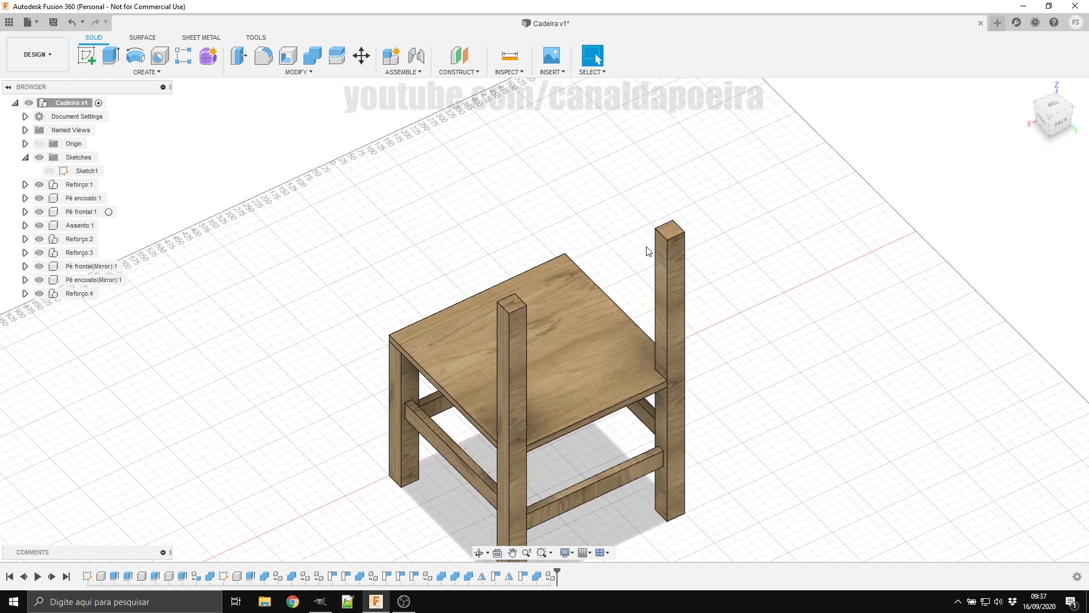
scroll(631, 511, "down", 1)
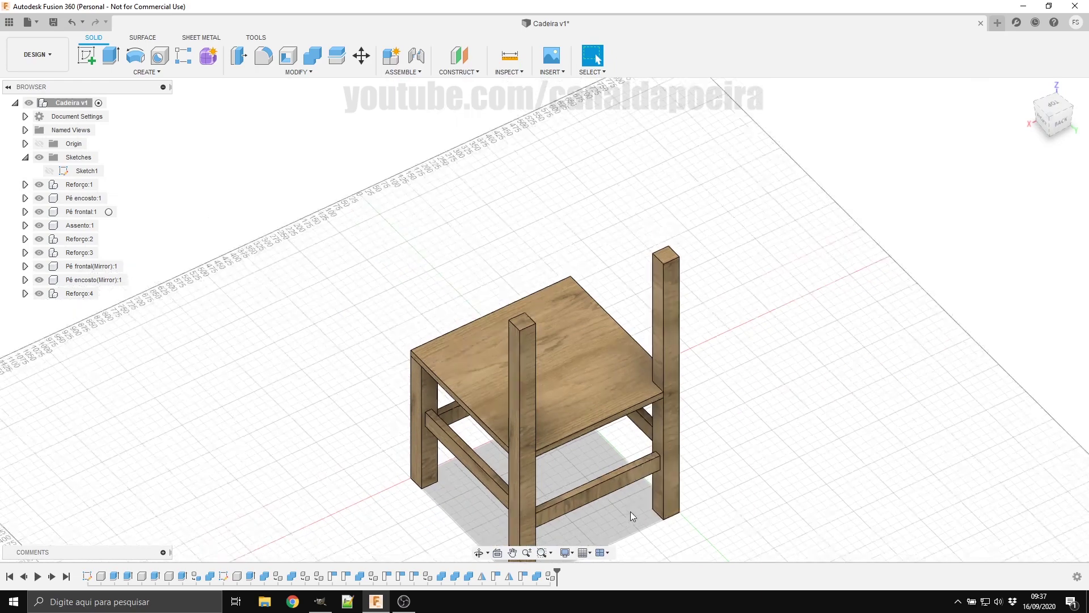
scroll(631, 512, "down", 4)
scroll(648, 522, "up", 3)
scroll(648, 522, "up", 3)
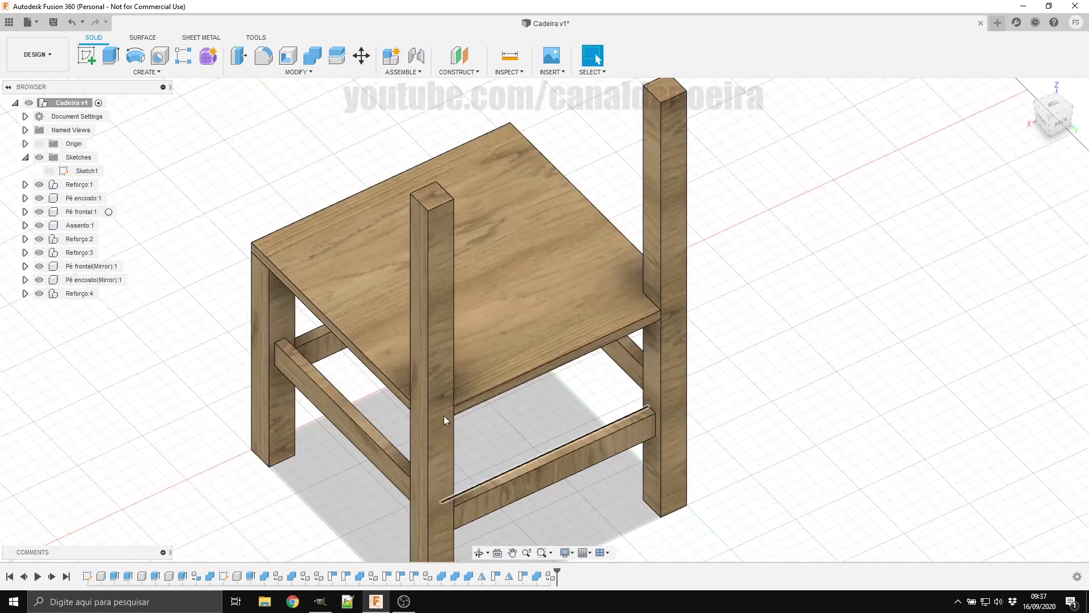
Step: Paste a copy of rail Reforço:3 into the Cadeira v1 assembly as Reforço:5
left_click(542, 487)
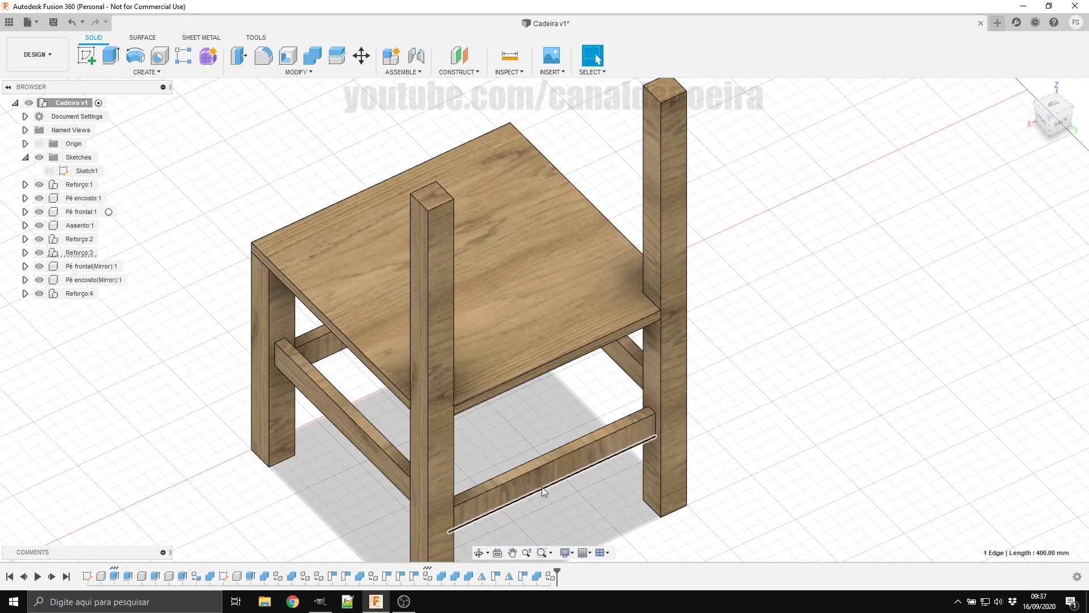
left_click(85, 253)
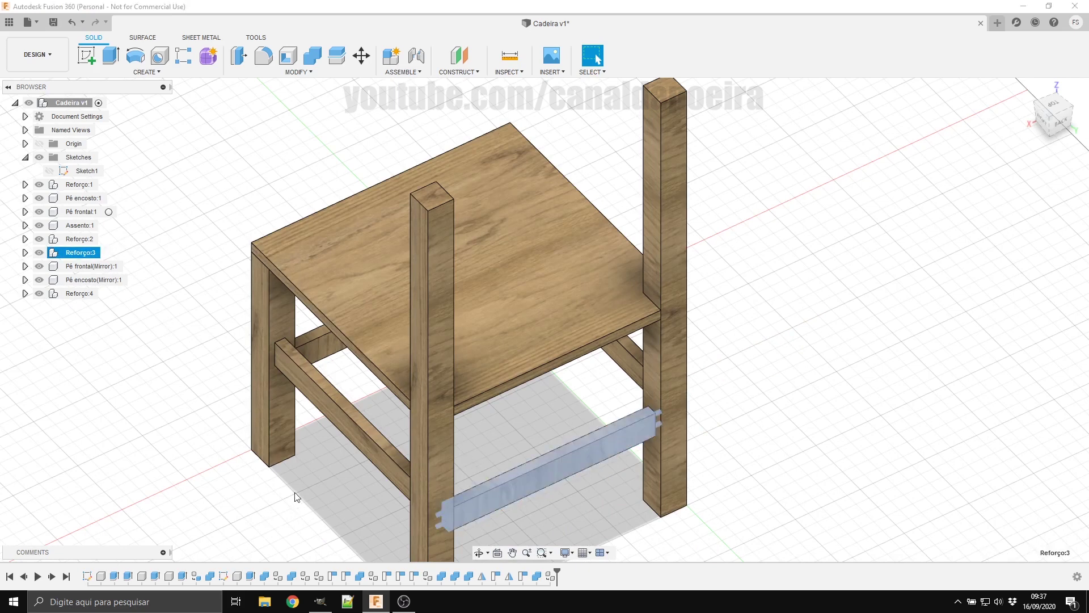
left_click(66, 104)
key("ctrl+v")
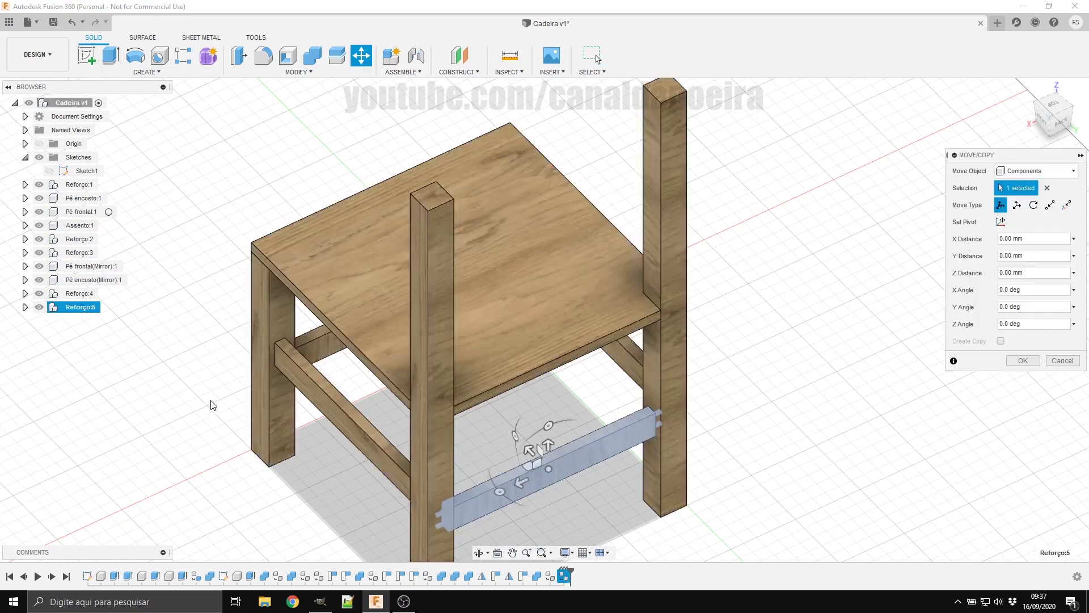
Step: Start a point-to-point move from the new rail's top end corner
left_click(1050, 205)
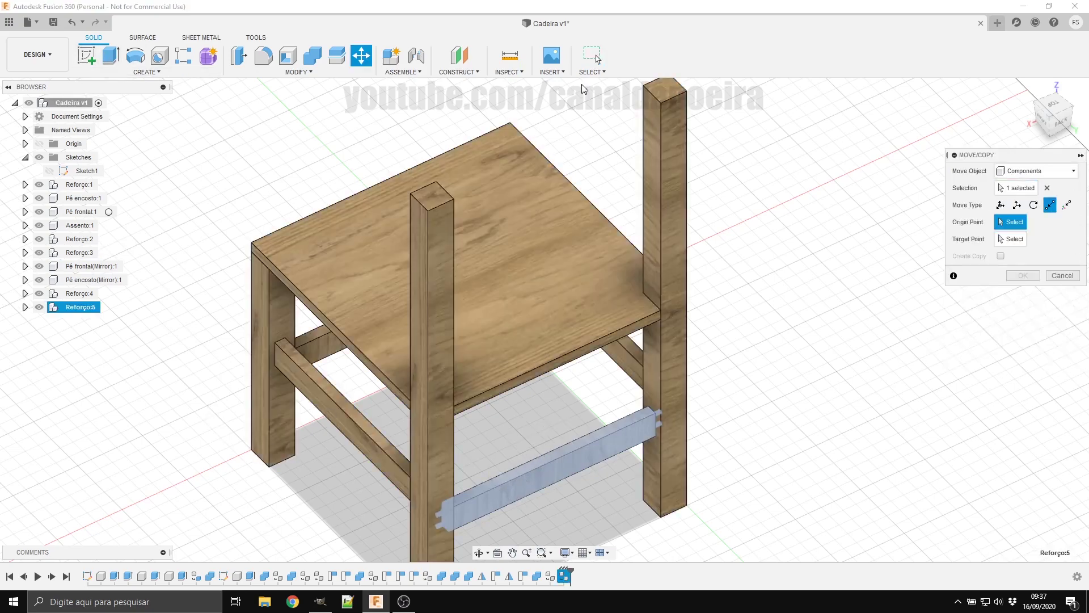
scroll(705, 393, "up", 3)
scroll(735, 369, "up", 2)
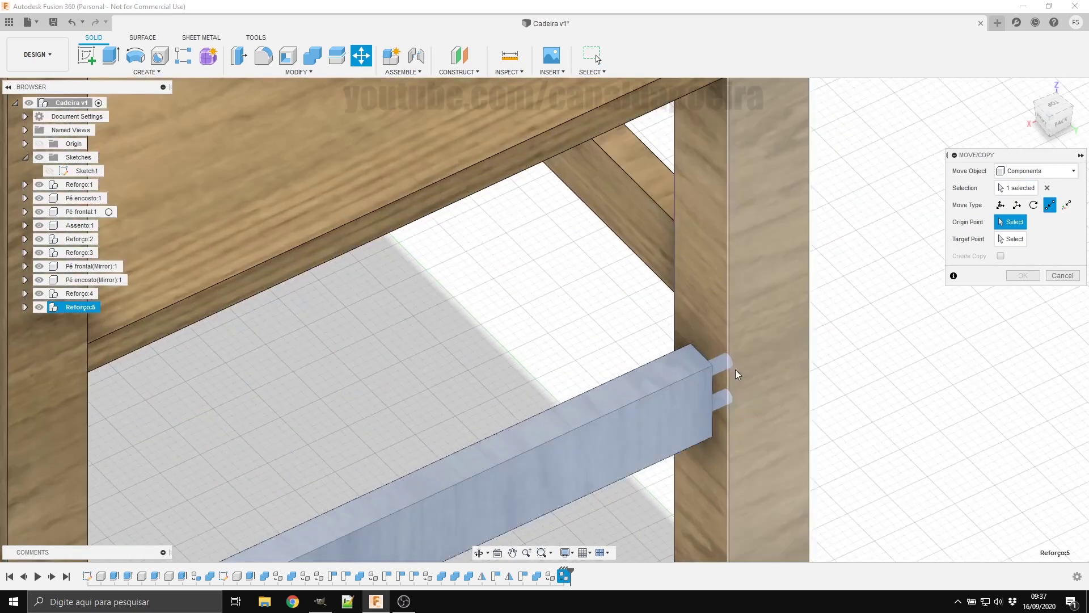
left_click(702, 355)
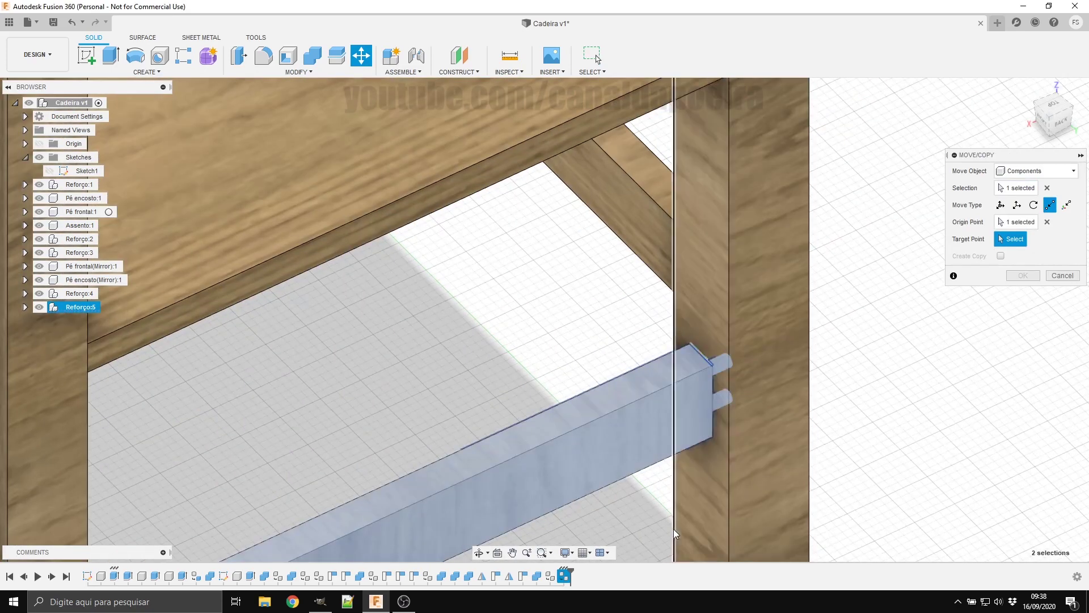
scroll(673, 529, "down", 5)
scroll(679, 271, "up", 5)
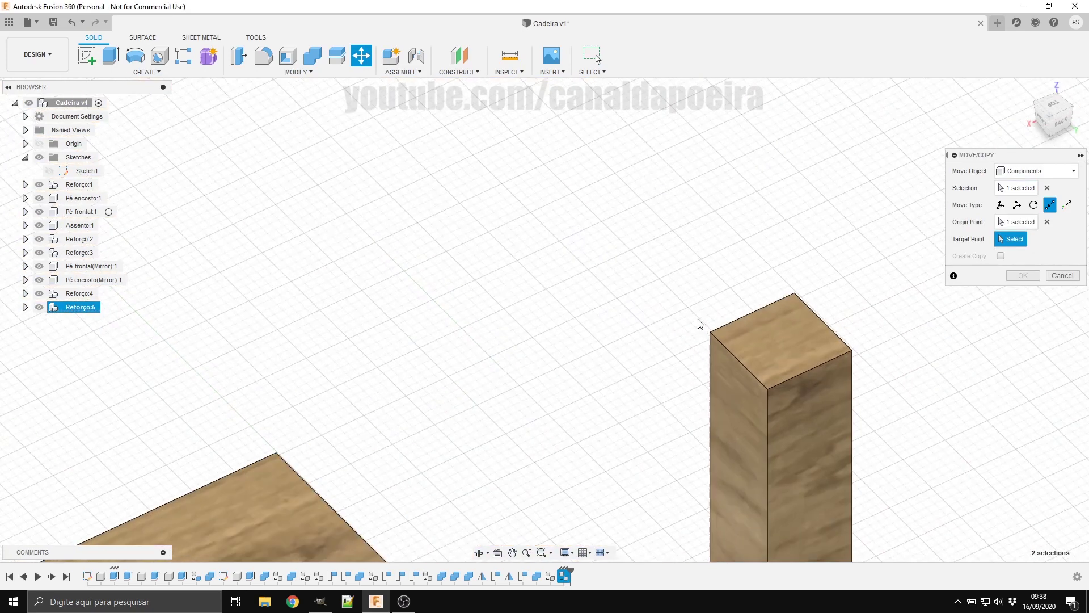
Step: Snap the rail to the back leg's top, then lower it about 50 mm along Z
left_click(739, 362)
scroll(733, 467, "down", 2)
scroll(733, 468, "down", 2)
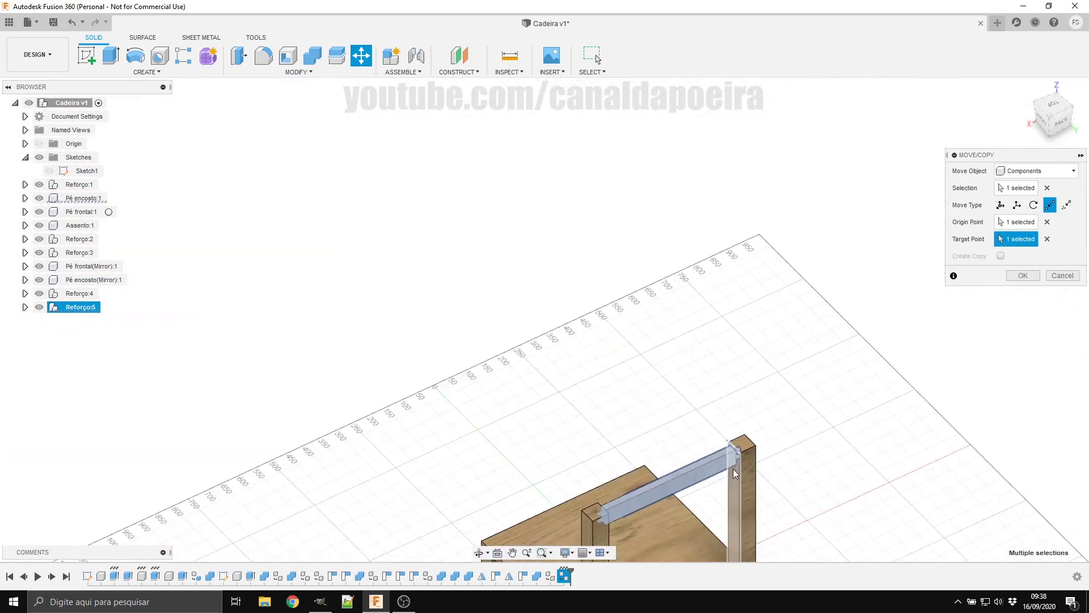
scroll(713, 506, "down", 2)
scroll(713, 506, "up", 2)
scroll(710, 515, "up", 2)
mouse_move(687, 518)
middle_mouse_down("shift")
mouse_move(641, 431)
mouse_move(640, 479)
middle_mouse_up("shift")
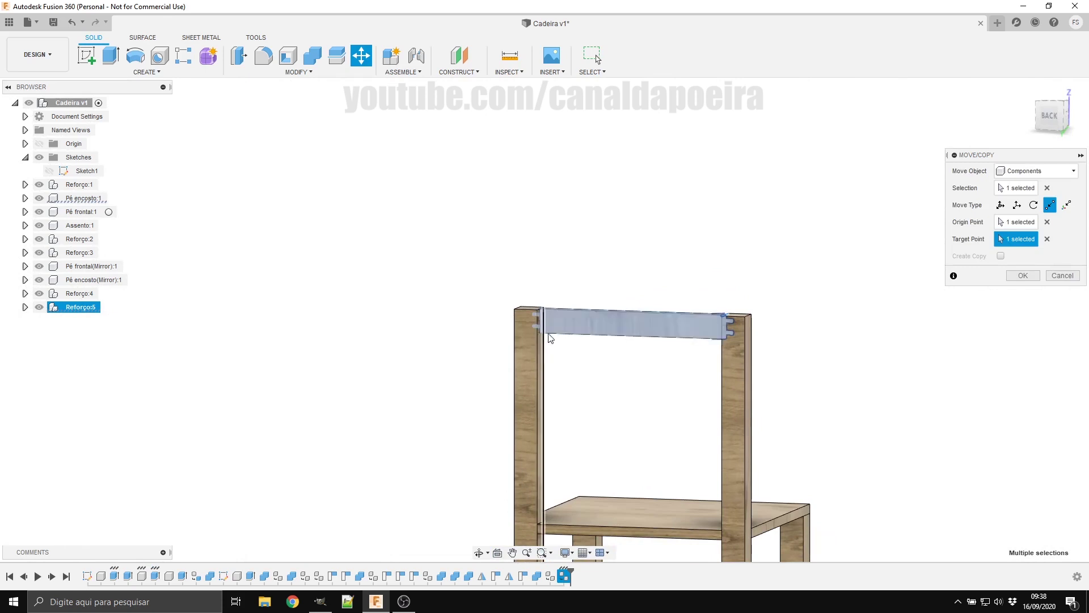
left_click(1001, 204)
left_click_drag(632, 289, 631, 312)
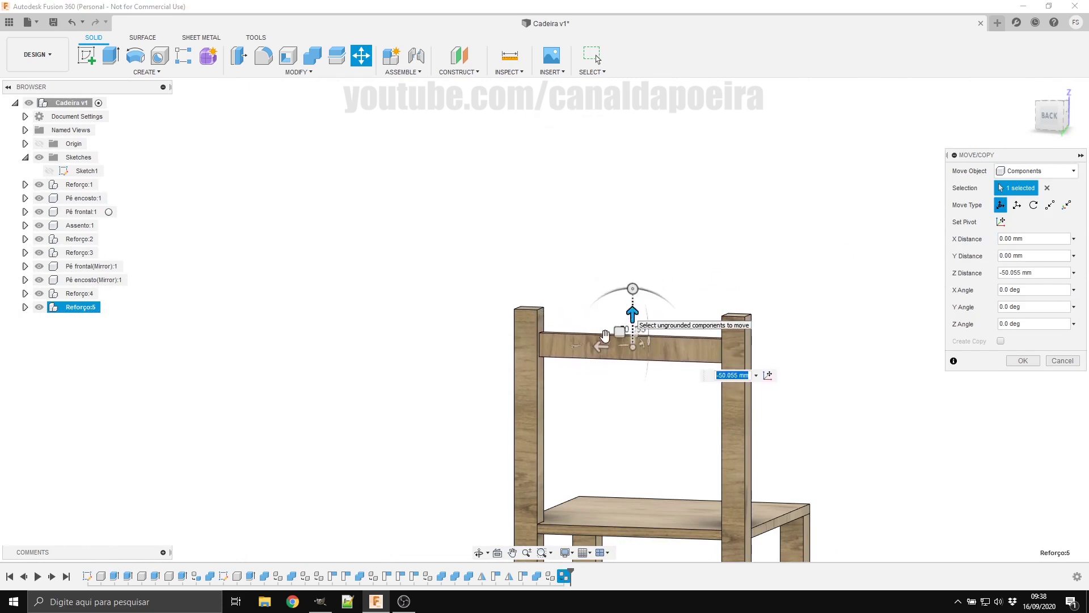
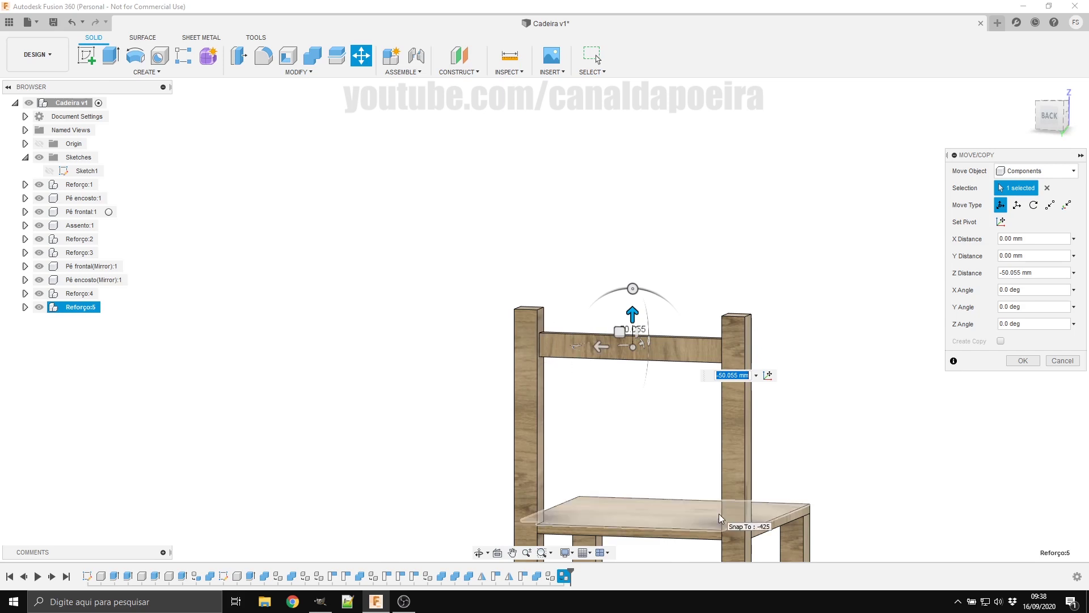
Step: Move the Reforço:5 rail down along Z by -largTabua
type("-")
type("la")
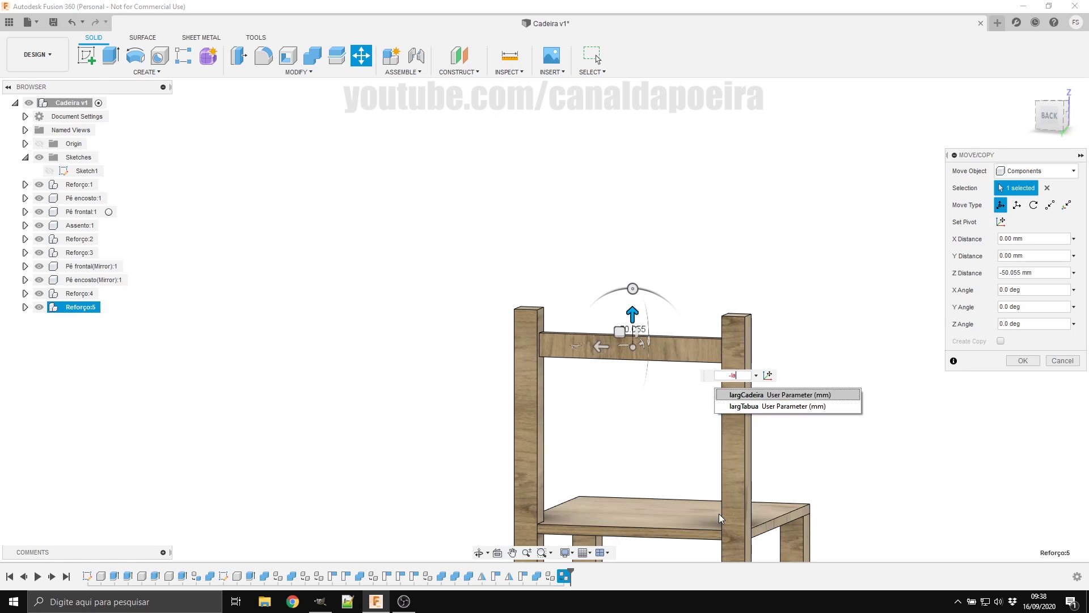
key("Down")
key("Return")
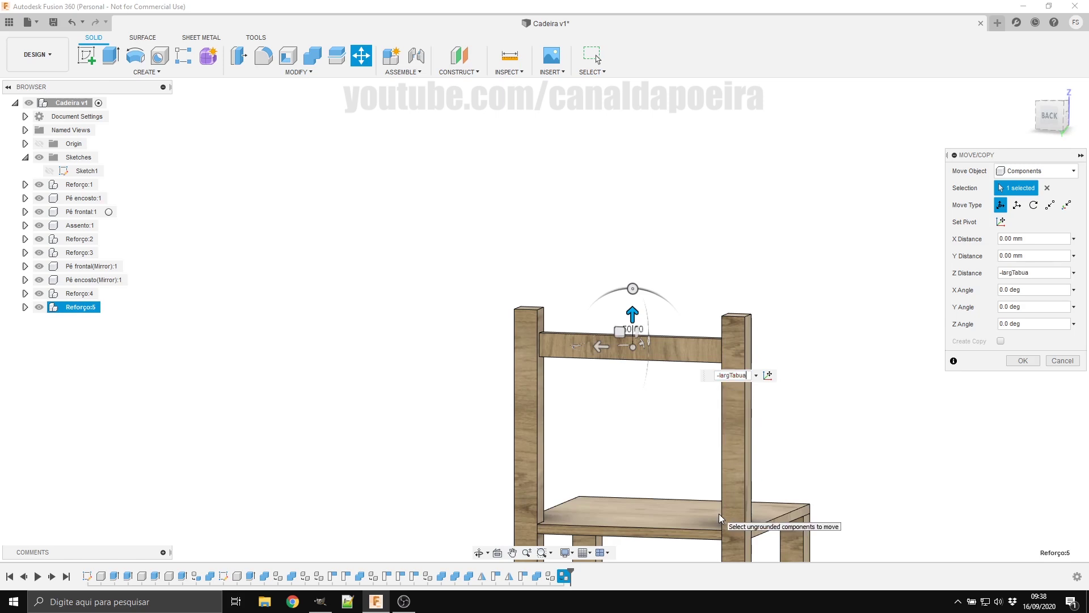
key("Return")
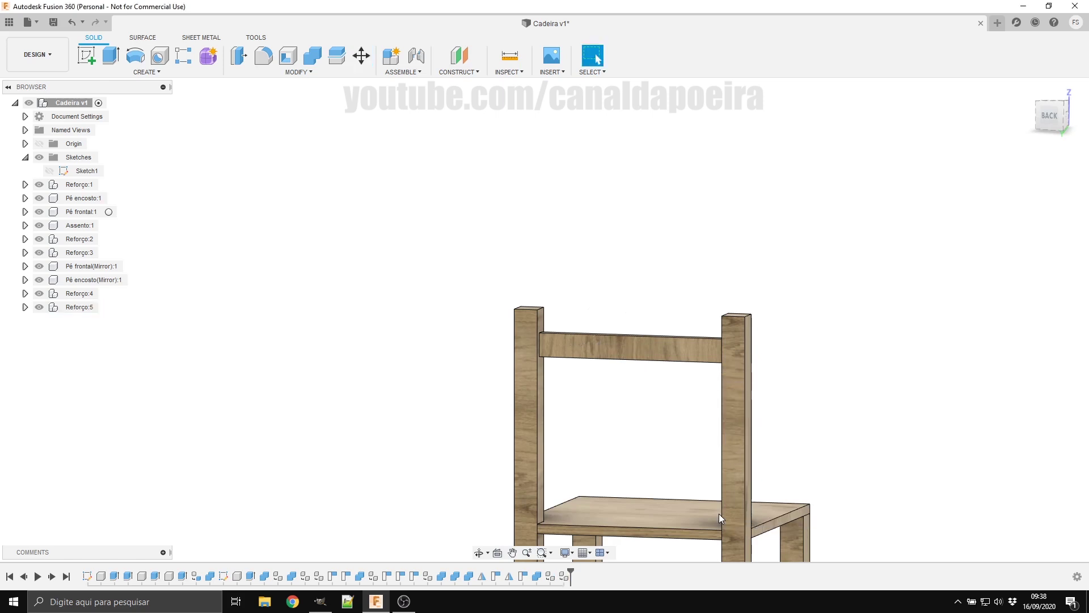
Step: Orbit and zoom to an isometric view of the chair above the grid floor
left_click(587, 343)
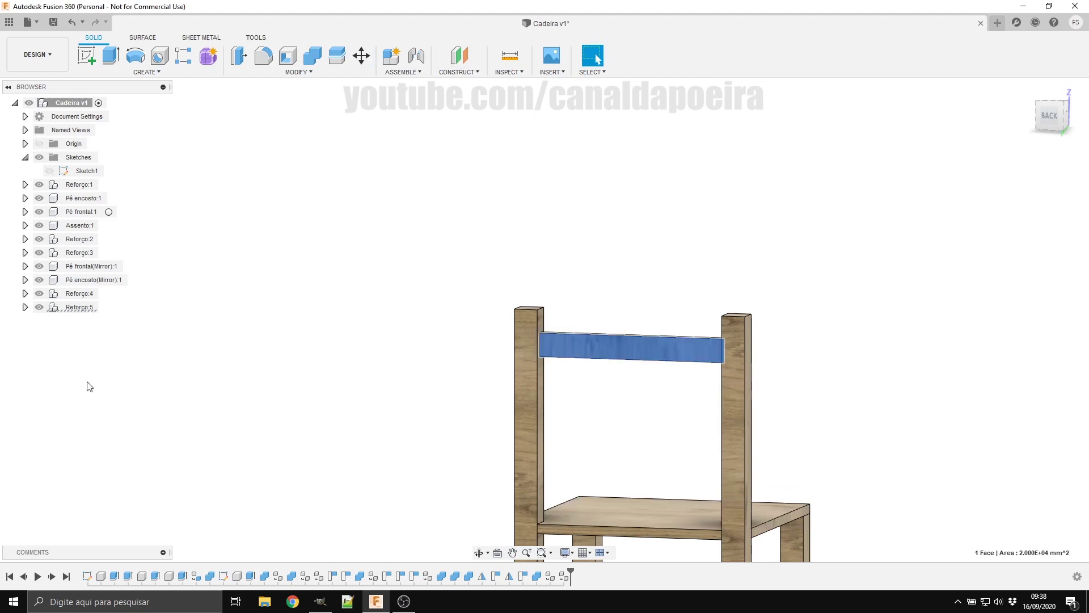
left_click(379, 423)
scroll(644, 436, "up", 1)
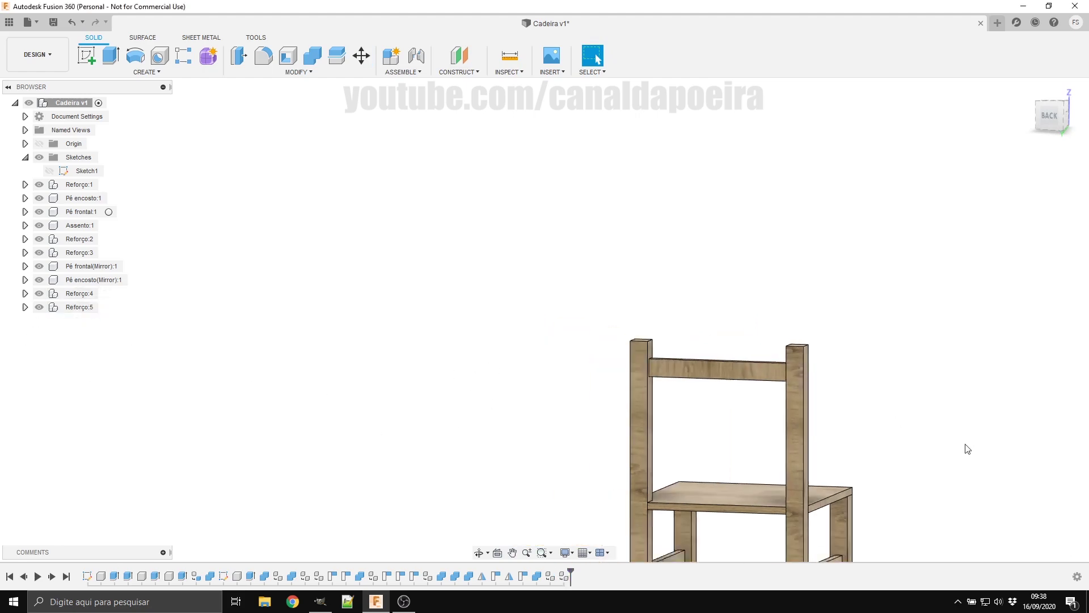
middle_click_drag(890, 433, 833, 367, "shift")
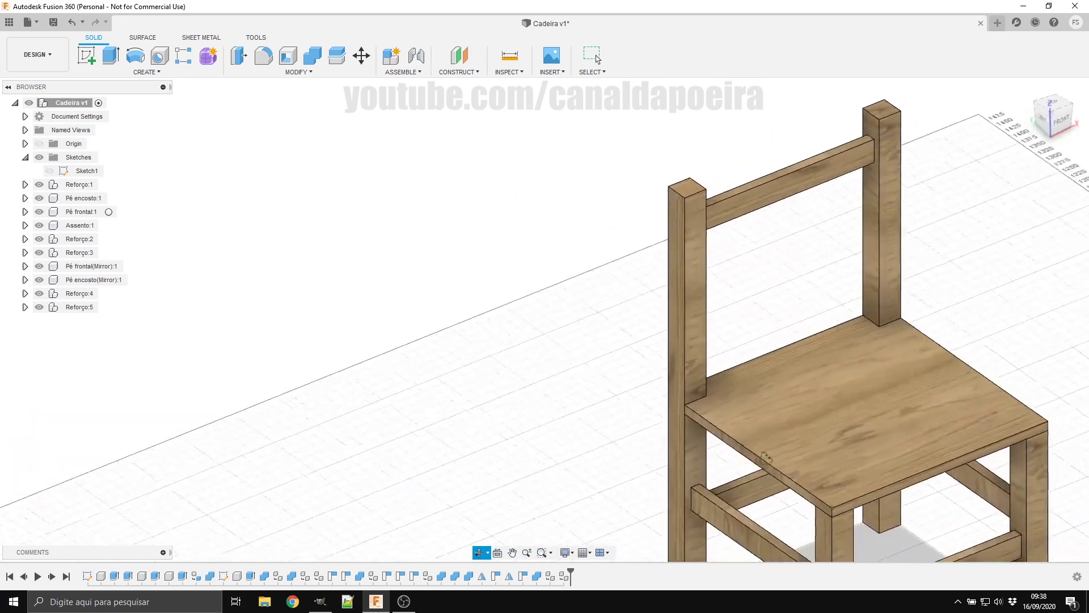
scroll(833, 367, "down", 3)
scroll(843, 370, "up", 2)
scroll(835, 352, "up", 2)
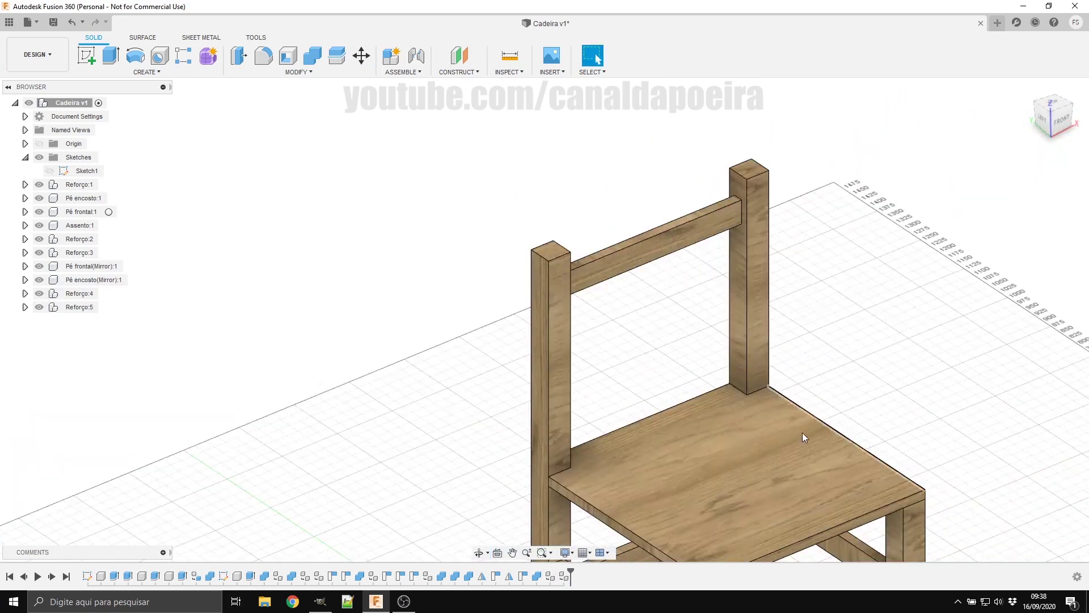
Step: Copy-paste the Reforço:5 rail and lower the copy, Reforço:6, by -largTabua*2
left_click(74, 309)
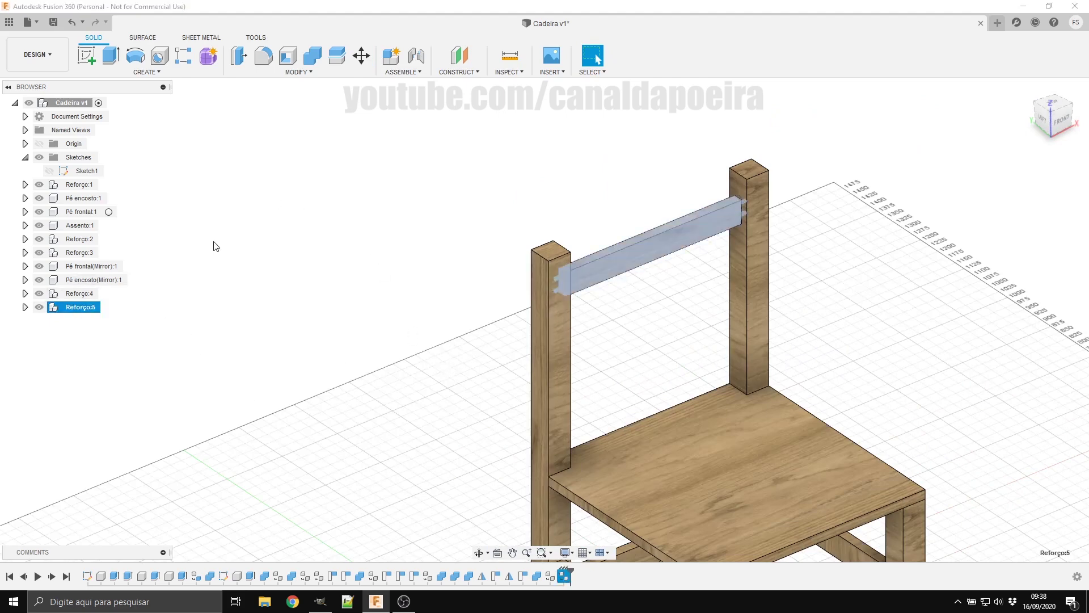
key("ctrl+c")
key("ctrl+v")
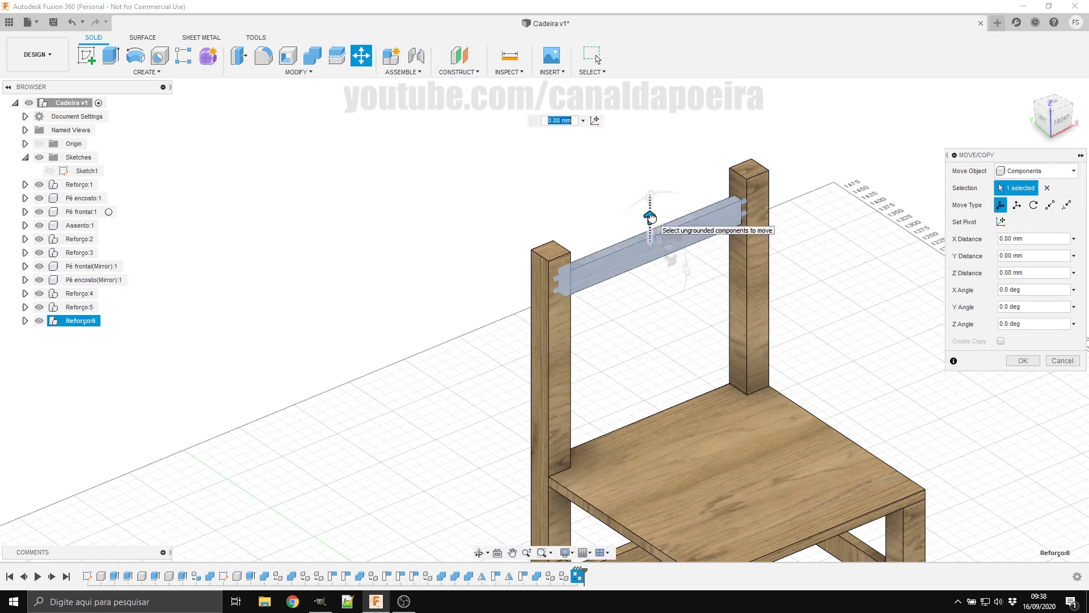
left_click_drag(651, 216, 650, 241)
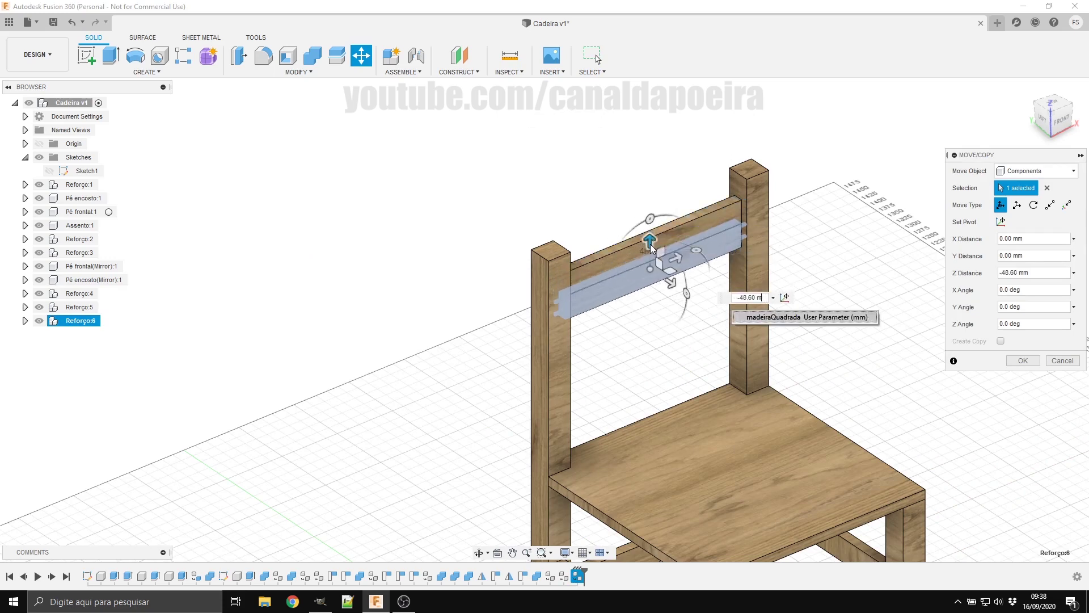
key("BackSpace")
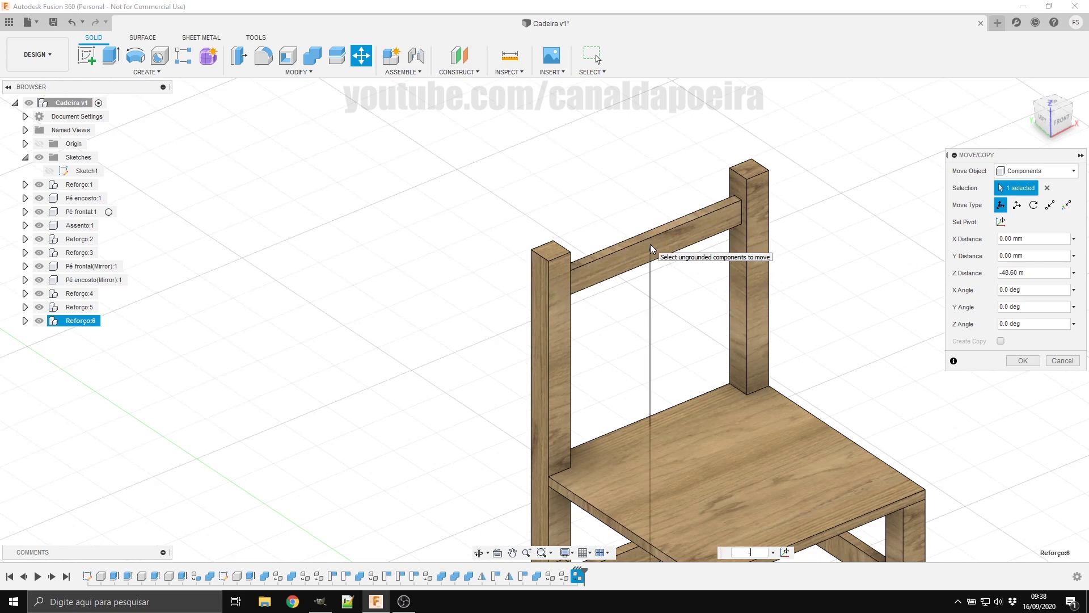
type("la")
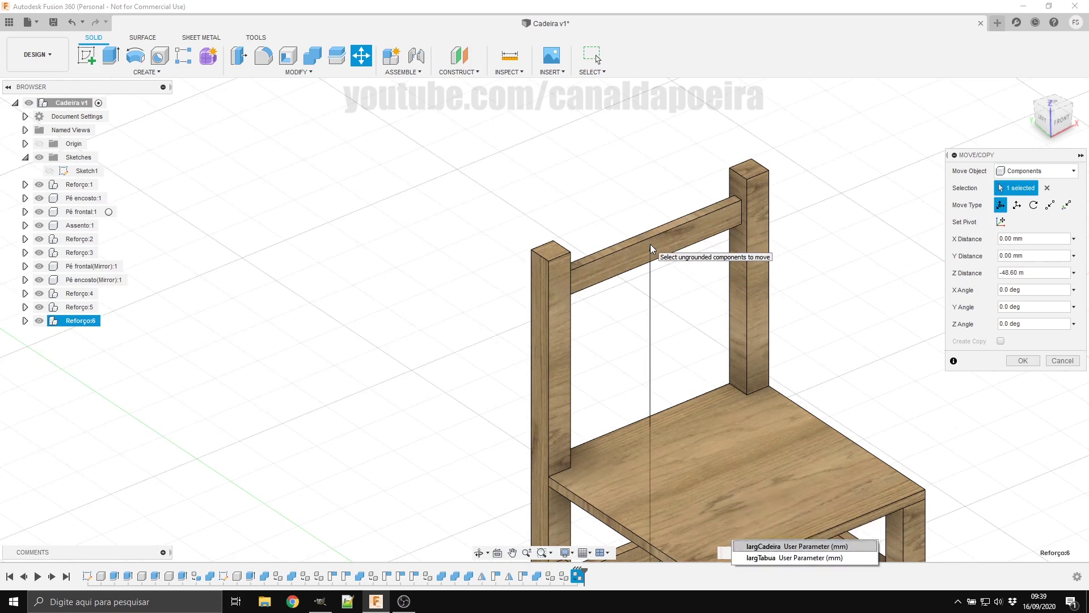
key("Down")
key("Return")
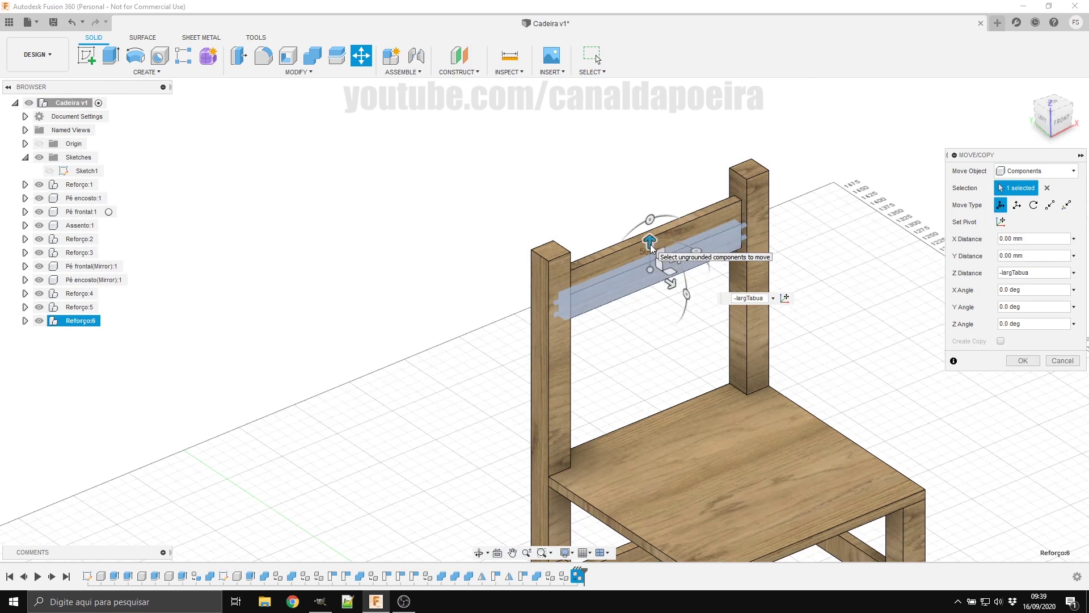
type("*2")
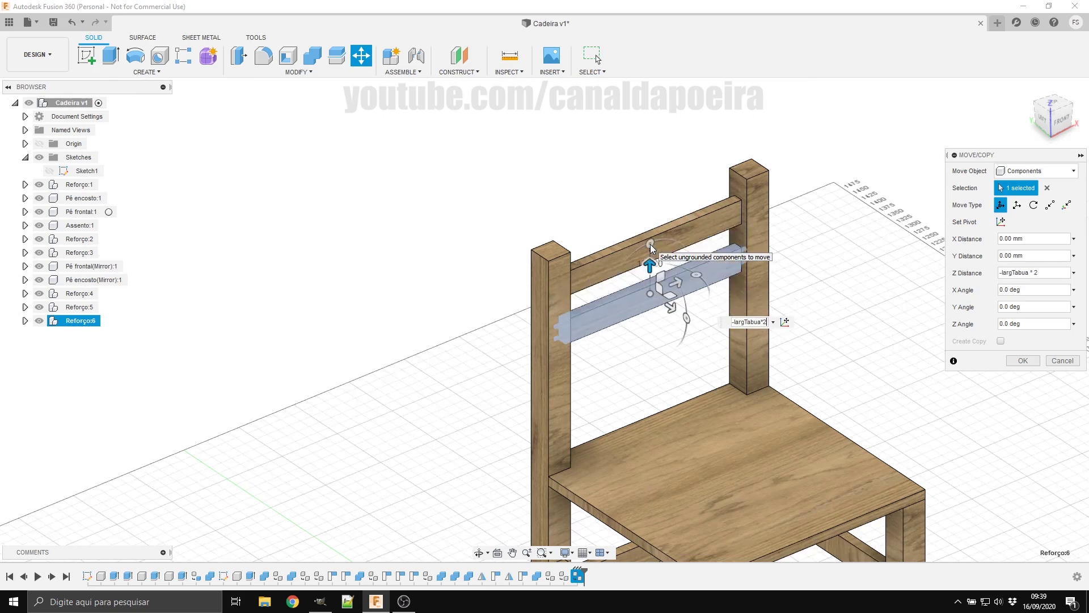
key("Return")
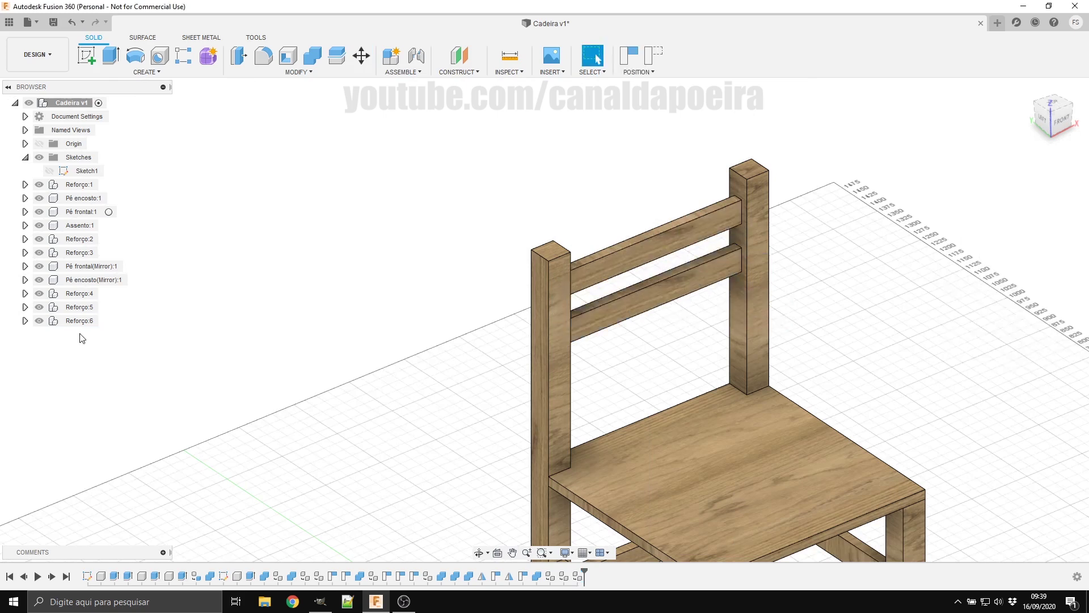
Step: Start moving a new rail copy, Reforço:7, capturing the current component positions
left_click(80, 320)
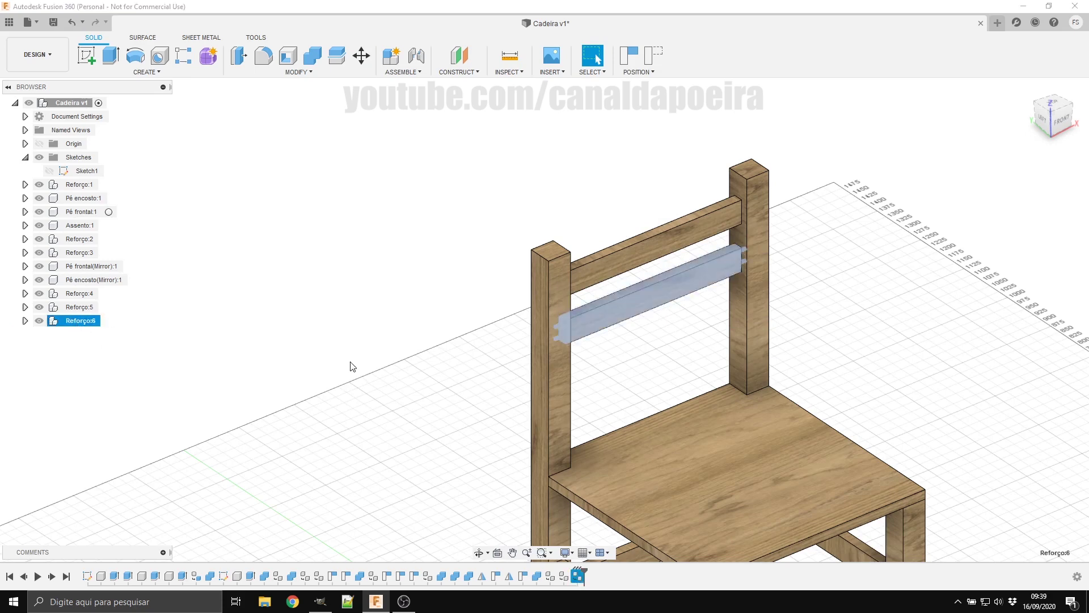
key("m")
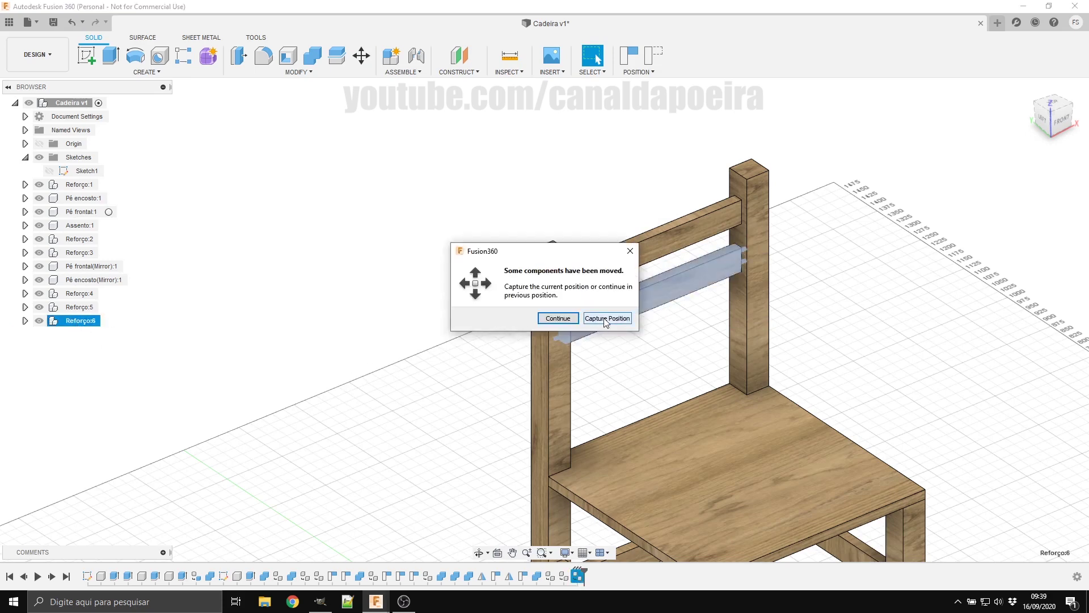
left_click(606, 318)
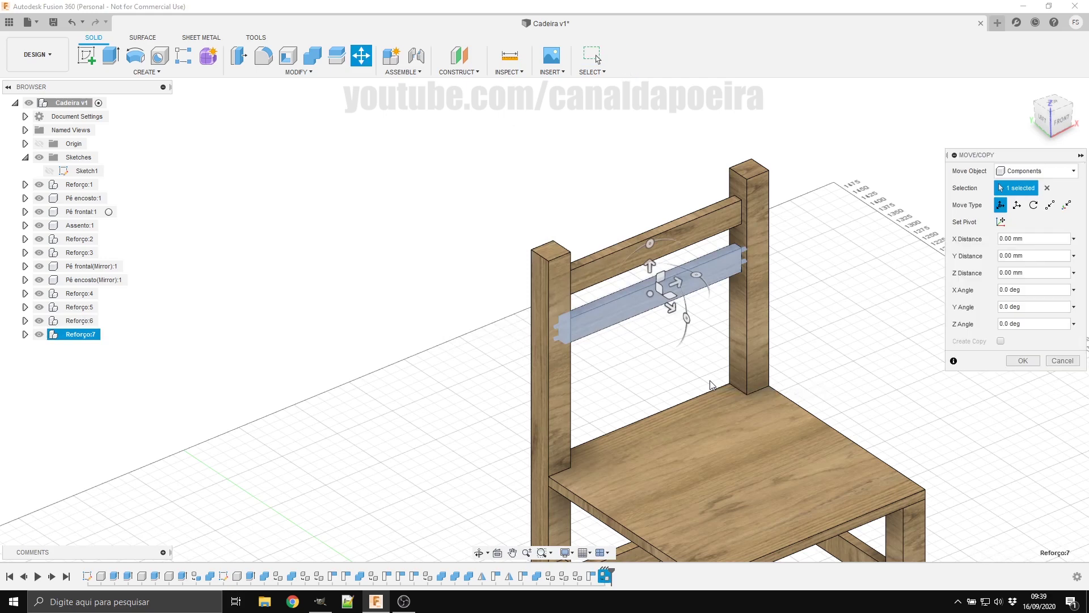
Step: Lower Reforço:7 along Z by -largTabua*2 to form the third backrest slat
left_click_drag(651, 265, 652, 281)
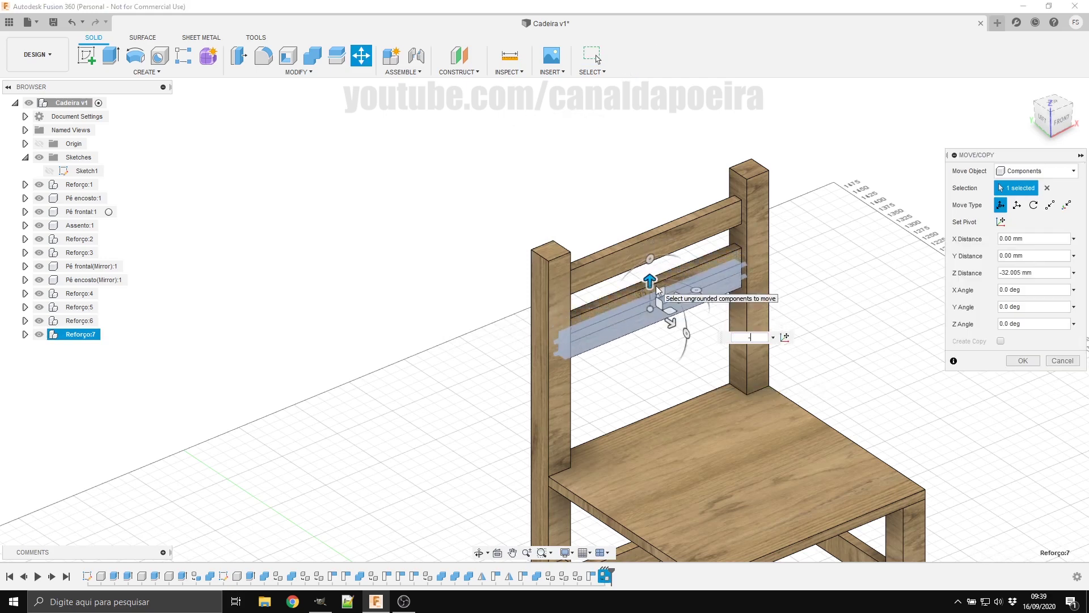
type("larg")
key("Down")
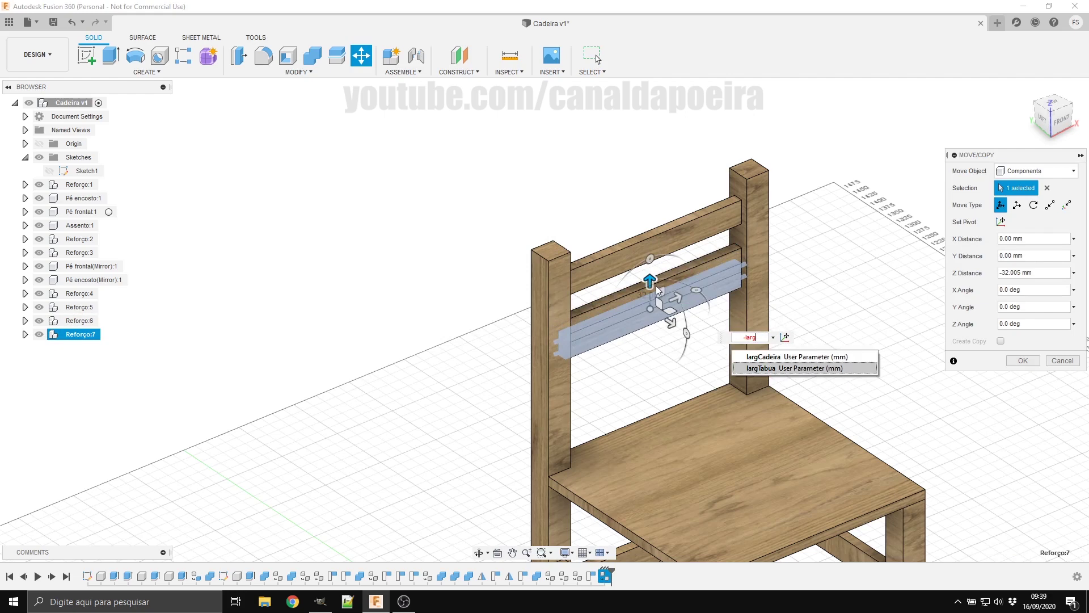
key("Return")
type("*")
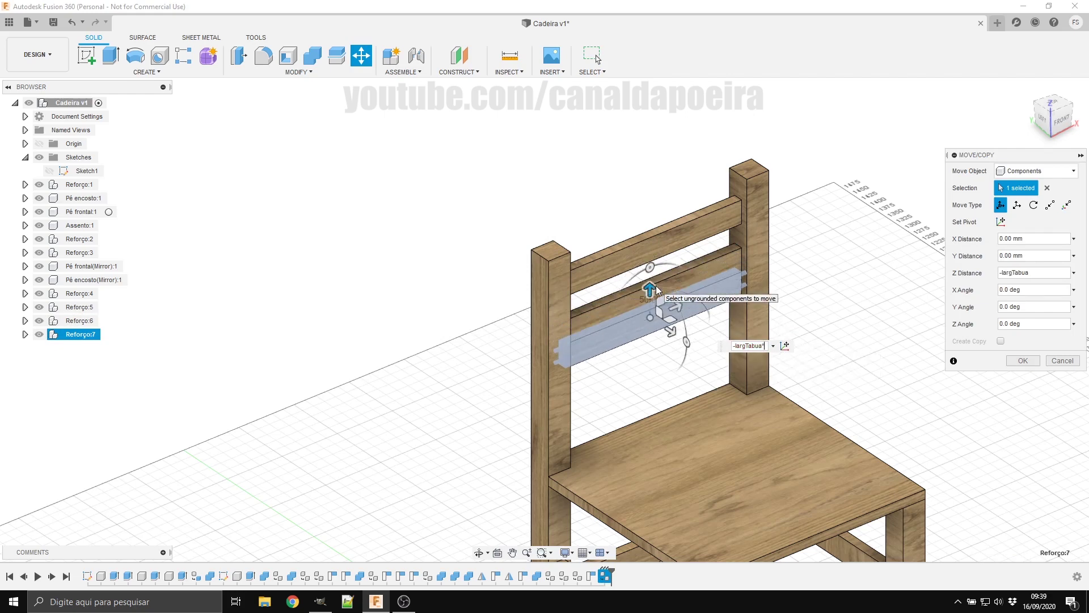
type("2")
key("Return")
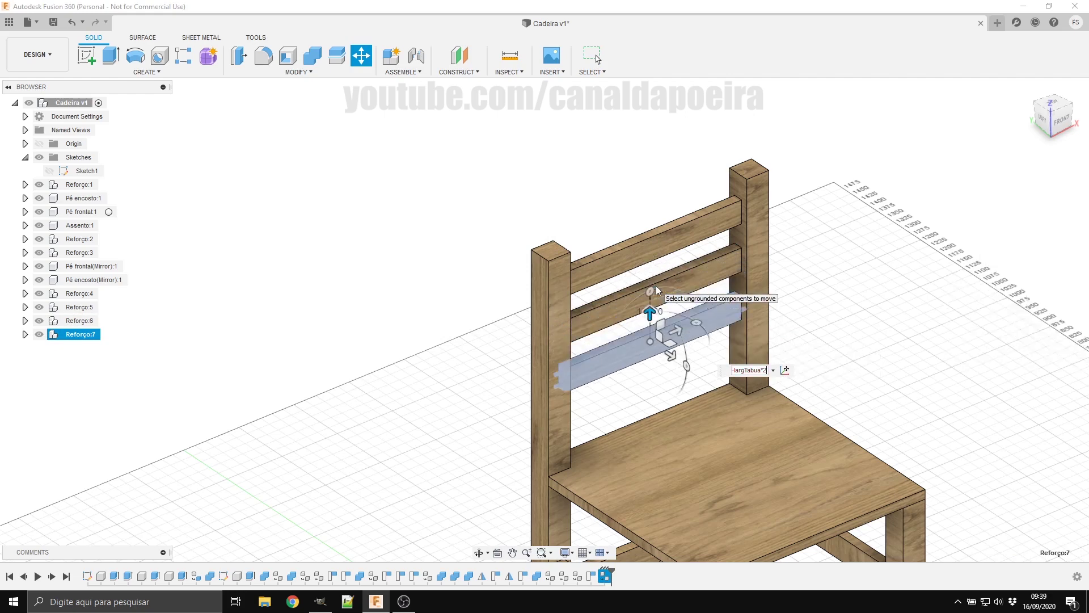
scroll(666, 428, "down", 3)
Step: Orbit and zoom around the chair to check the three backrest slats
scroll(665, 433, "down", 3)
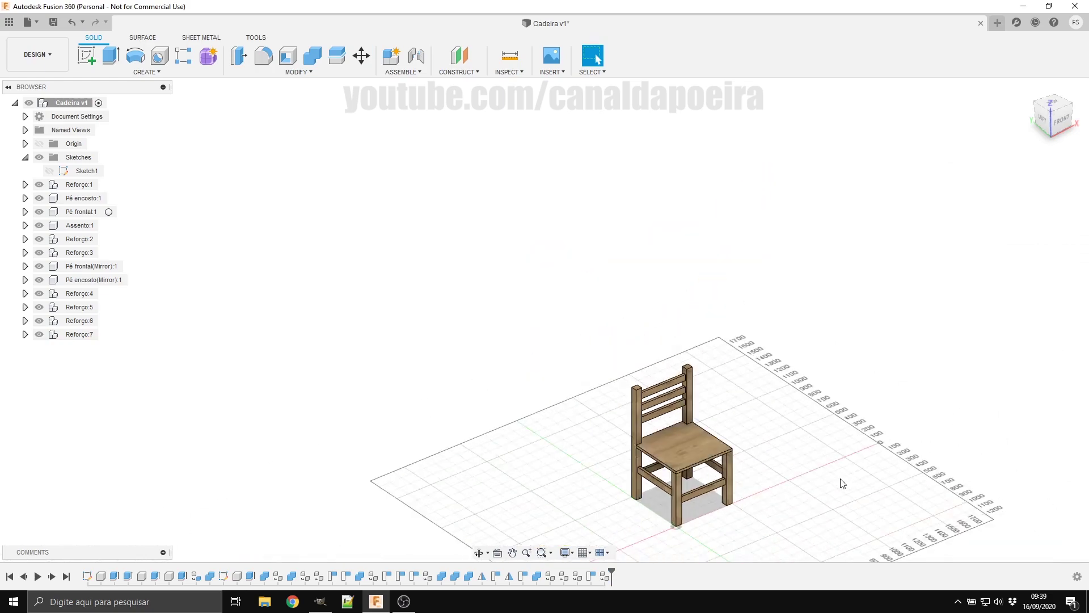
mouse_move(805, 486)
middle_mouse_down("shift")
mouse_move(723, 434)
mouse_move(714, 519)
middle_mouse_up("shift")
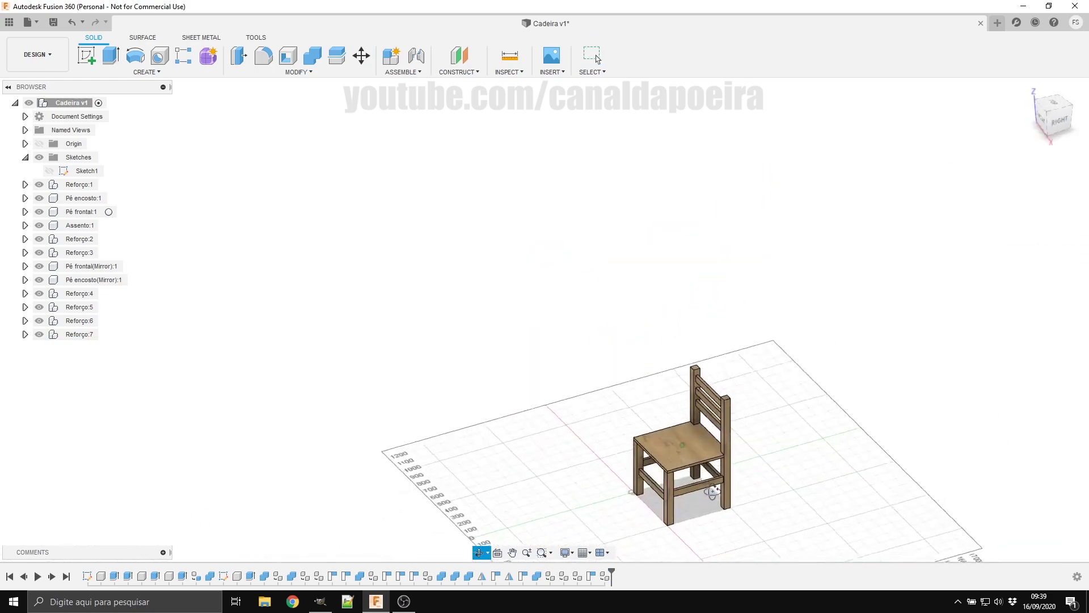
scroll(704, 516, "up", 3)
scroll(703, 516, "up", 2)
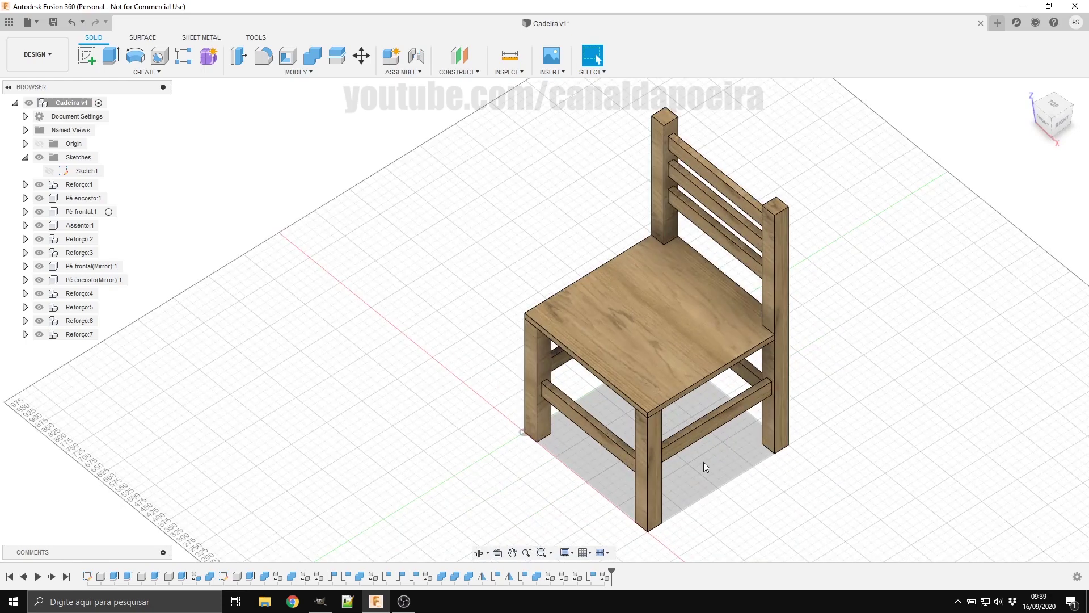
mouse_move(704, 461)
middle_mouse_down("shift")
mouse_move(783, 412)
mouse_move(700, 452)
mouse_move(717, 450)
mouse_move(688, 447)
mouse_move(764, 347)
middle_mouse_up("shift")
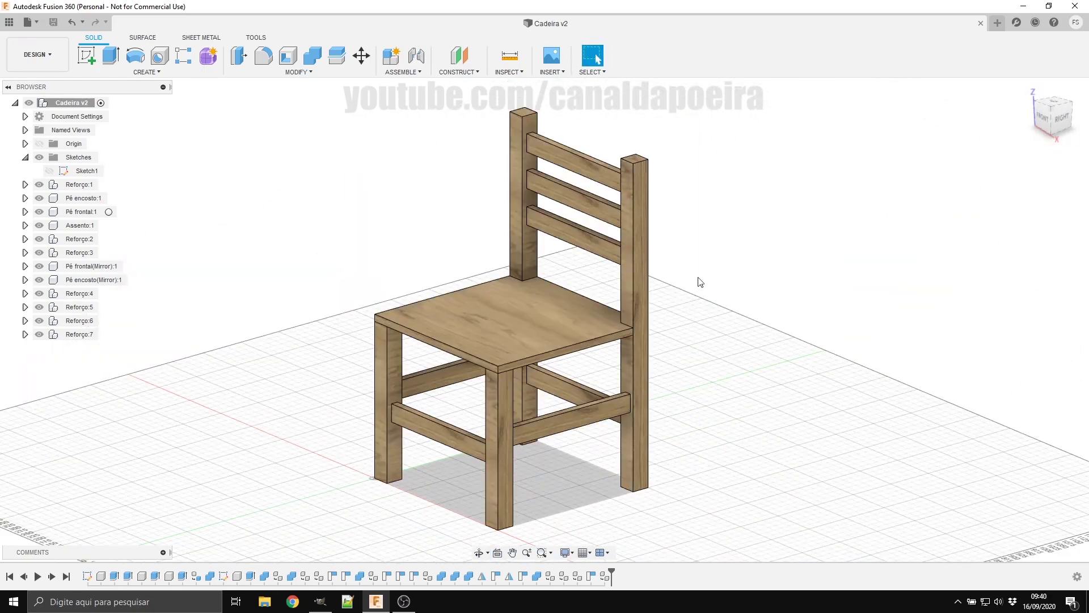
key("ctrl+s")
left_click(1029, 89)
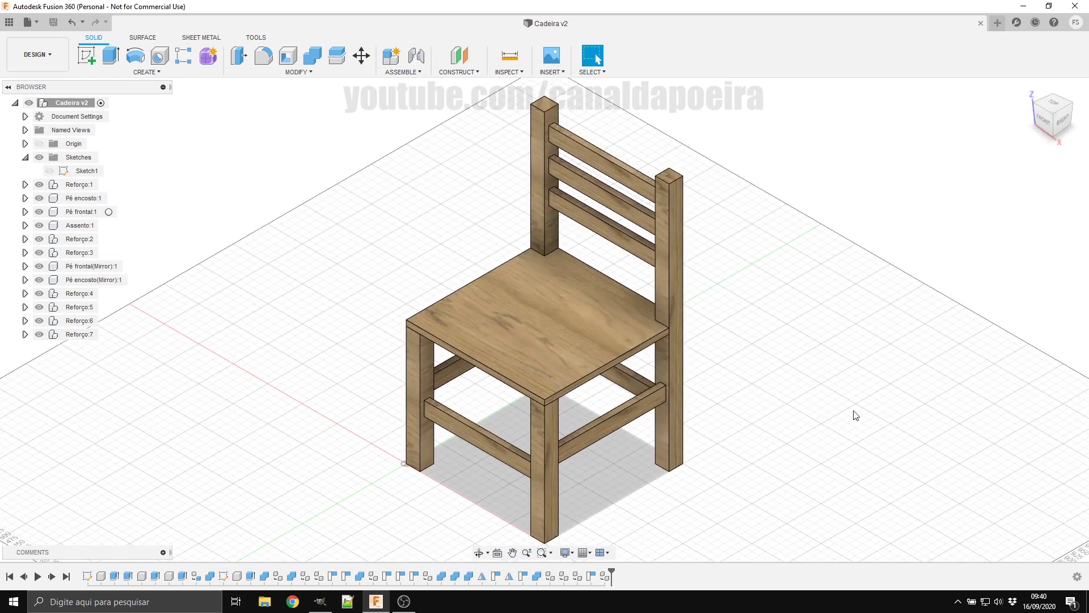
middle_click_drag(890, 406, 888, 390)
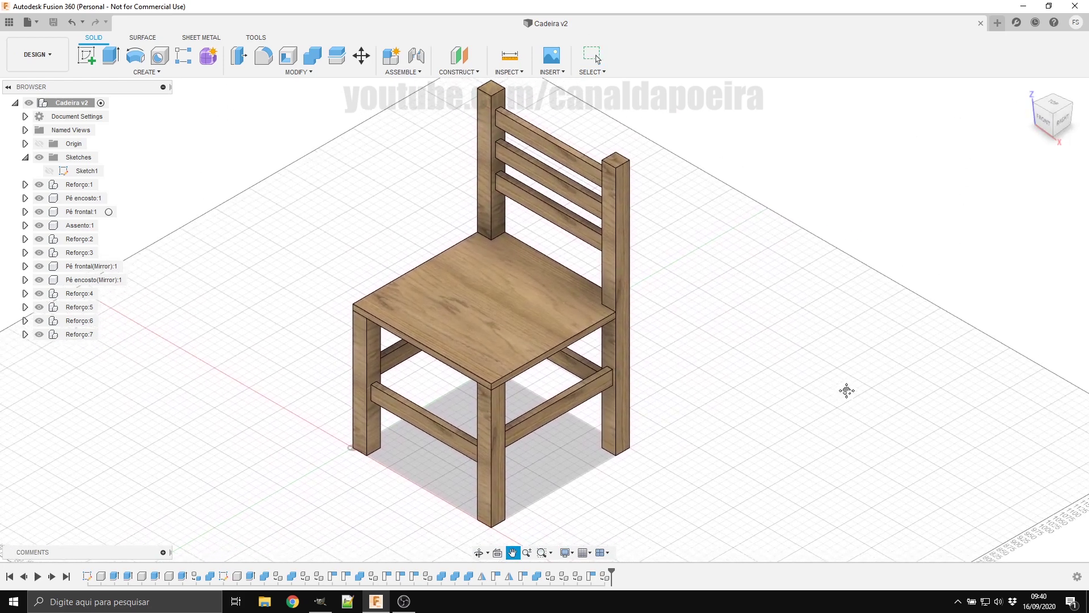
left_click(1028, 89)
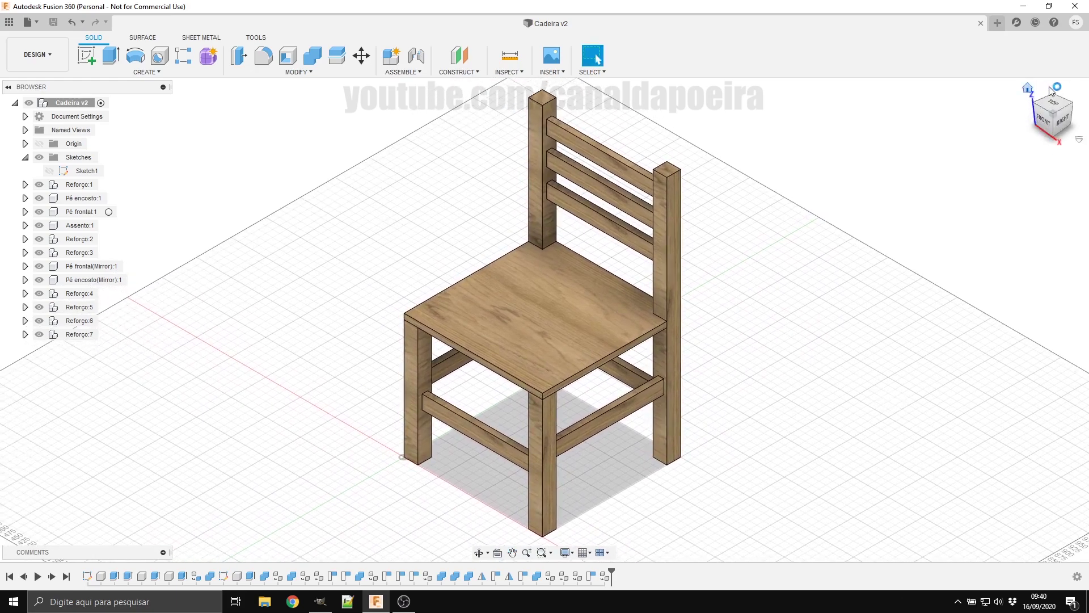
left_click(1073, 113)
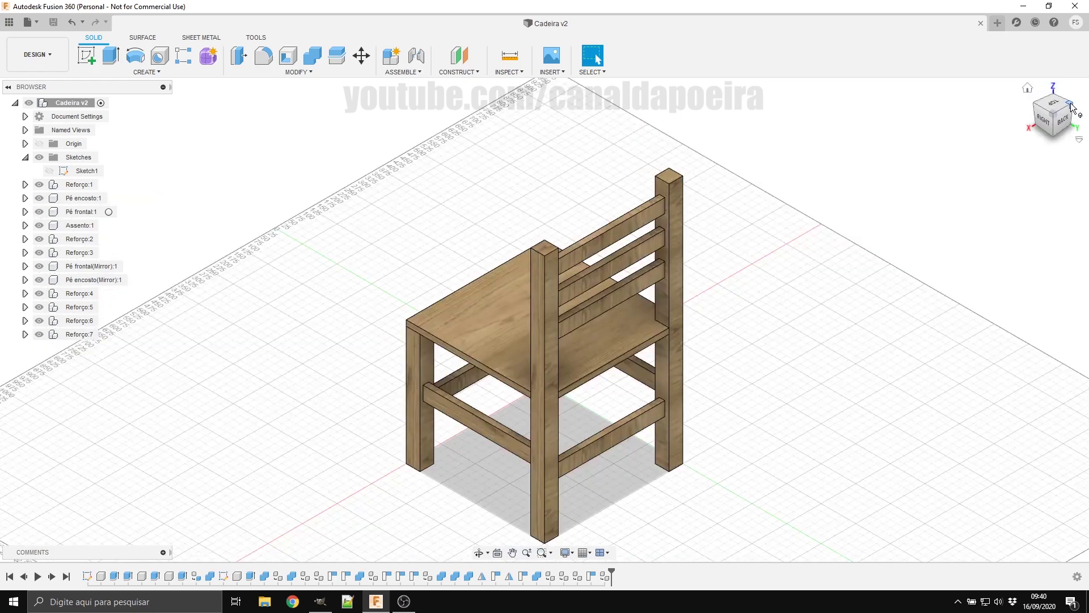
left_click(1073, 111)
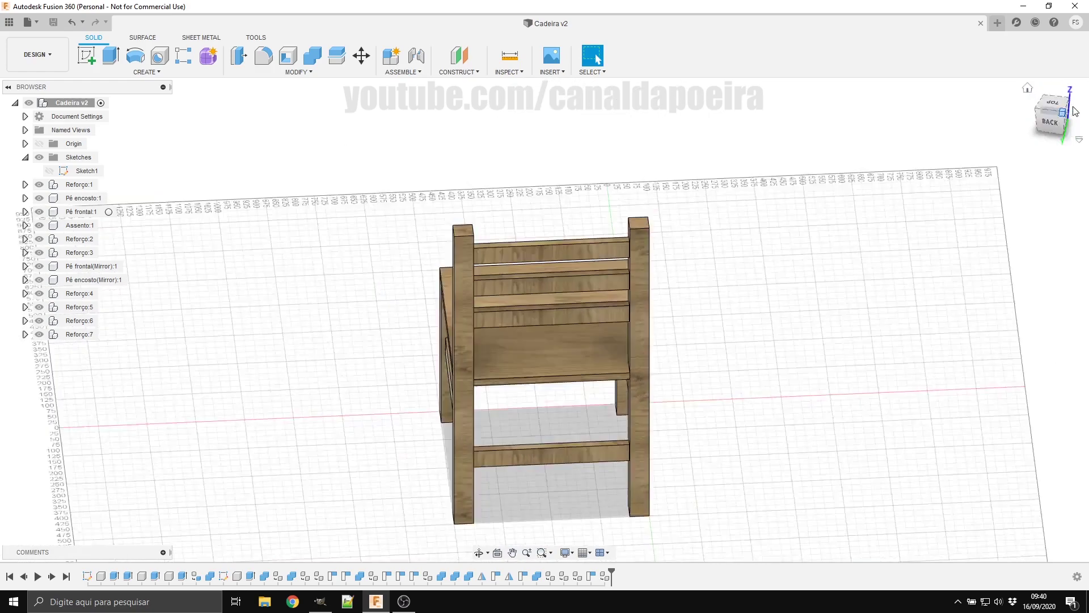
left_click(1072, 111)
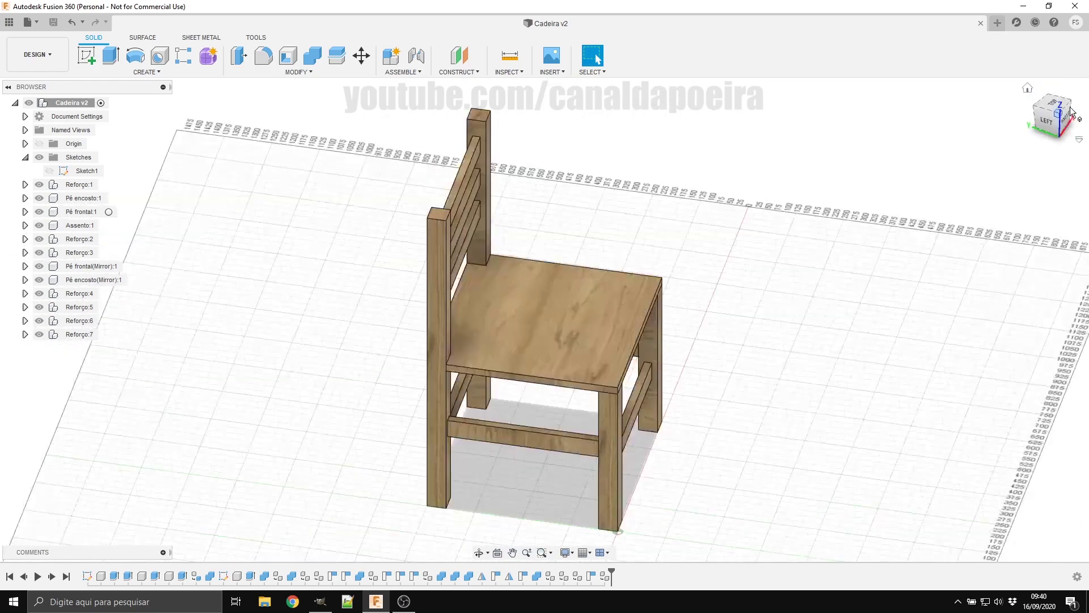
left_click(1072, 112)
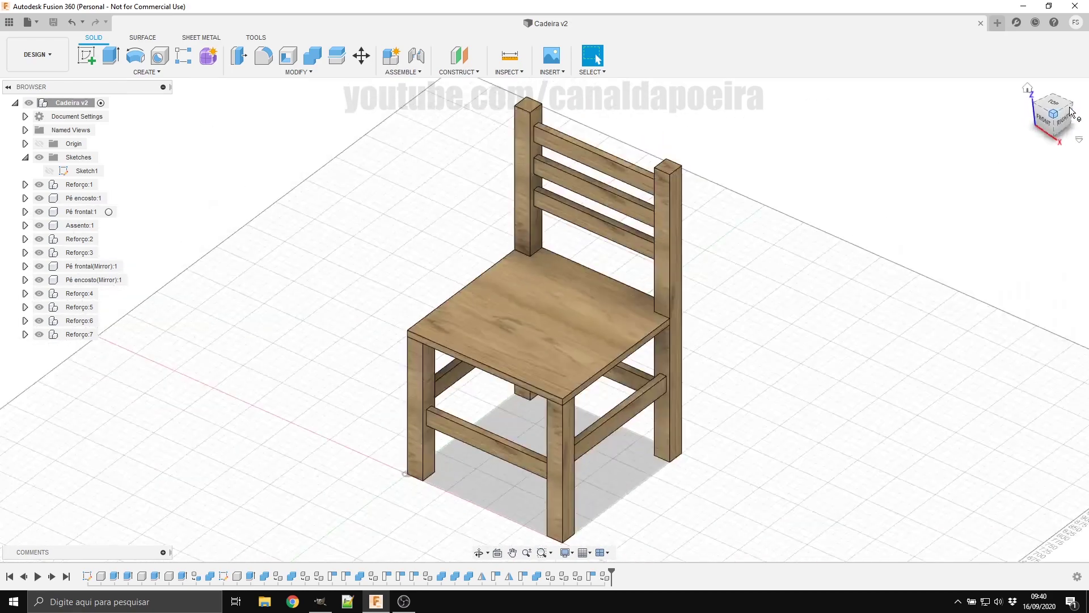